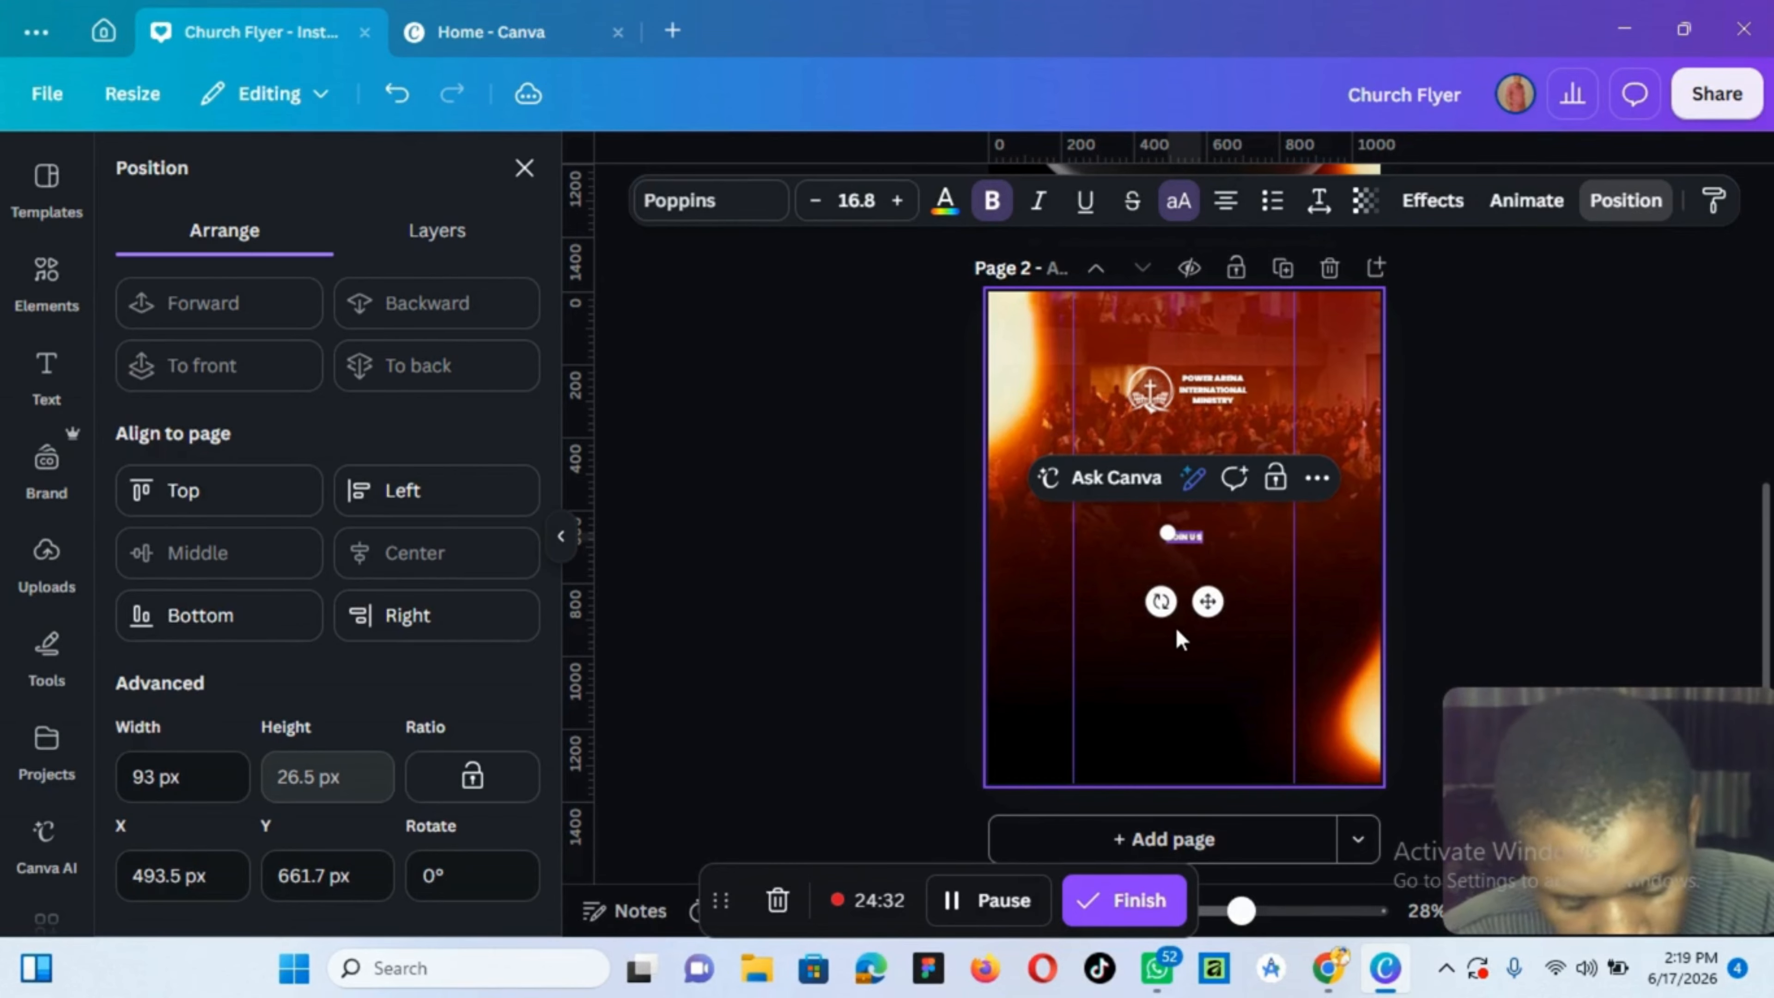
Complete the text as "JOIN US FOR" on page 2 and set its font size to 33.1
{"action": "type", "text": "S FOR"}
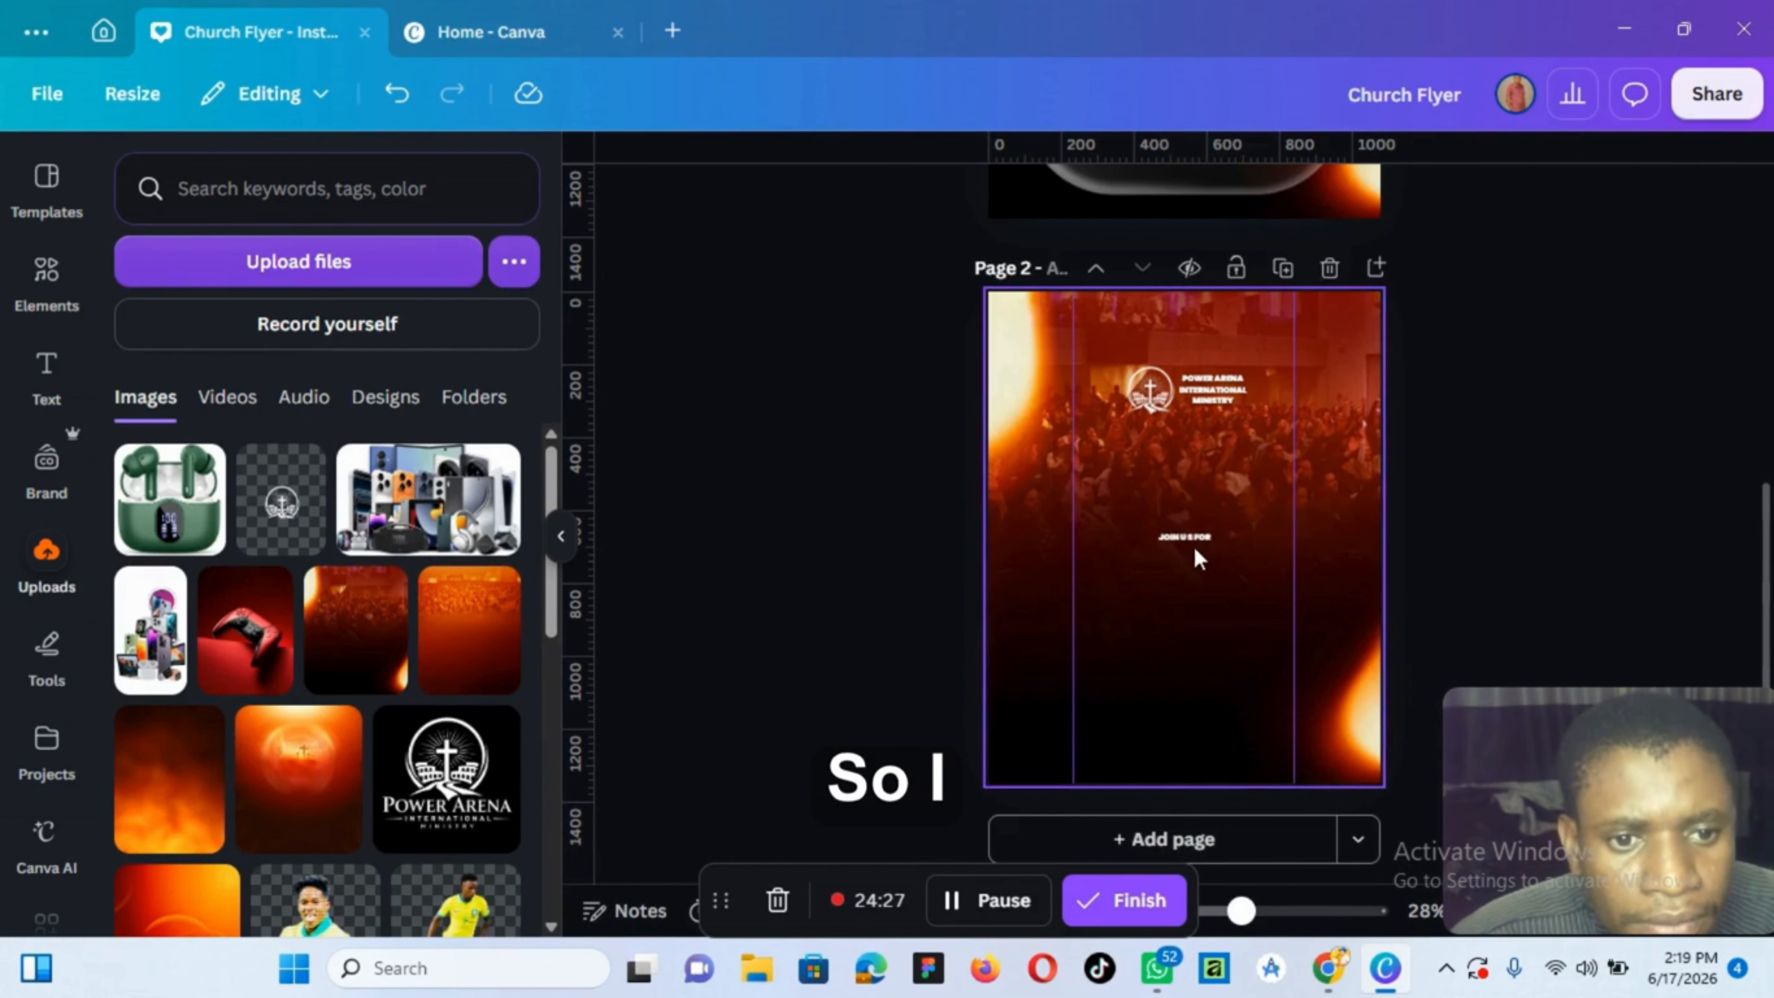
{"action": "key", "text": "Escape"}
{"action": "left_click", "coordinate": [859, 200]}
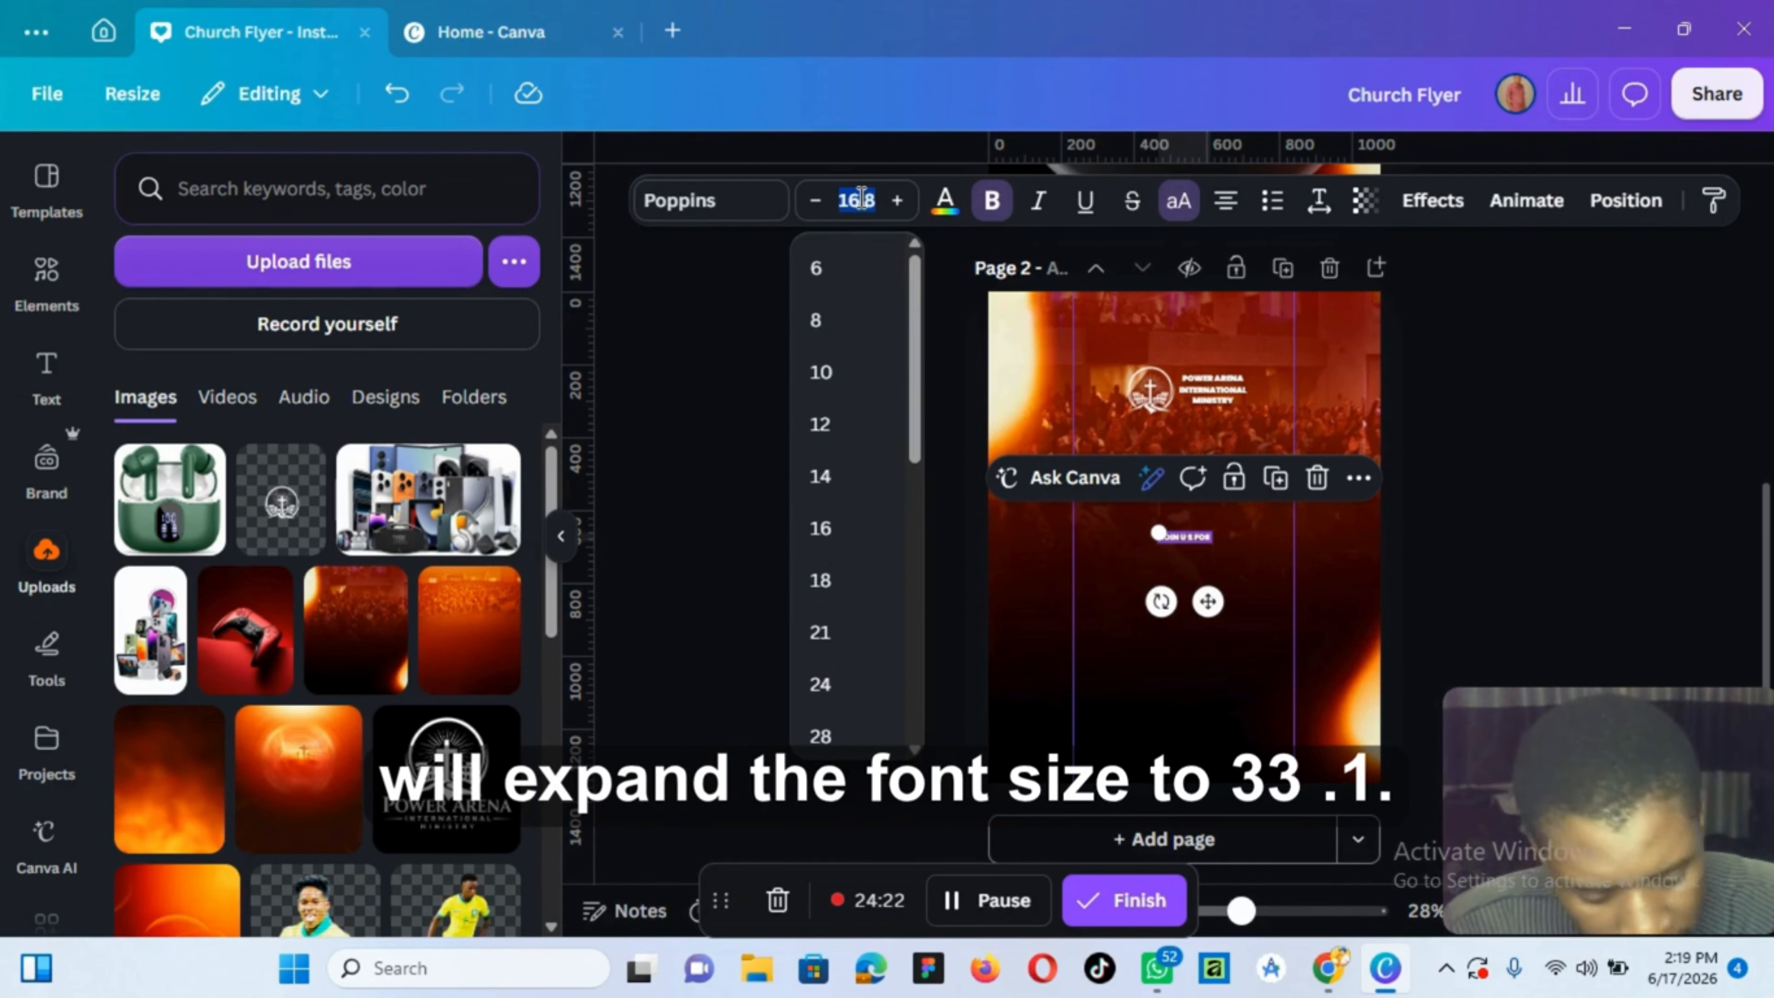
{"action": "type", "text": "33.1"}
{"action": "key", "text": "Return"}
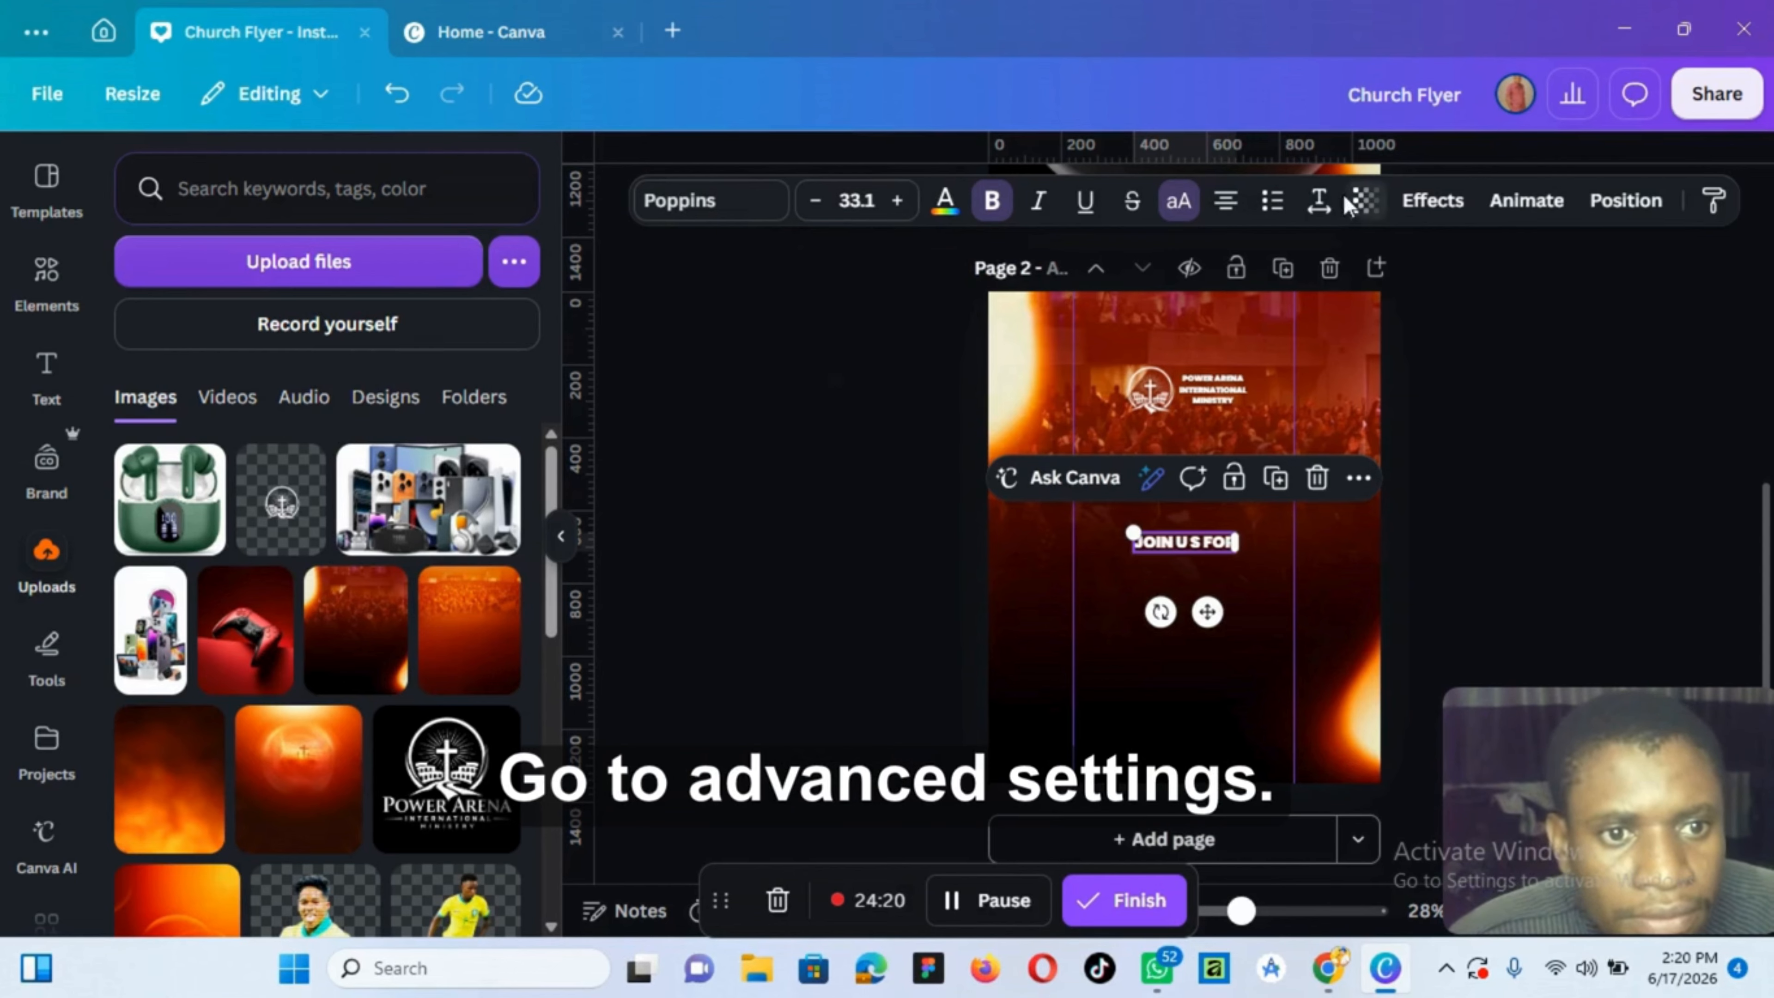
Set the "JOIN US FOR" letter spacing to 326 and move the text up to just below the church logo
{"action": "left_click", "coordinate": [1318, 201]}
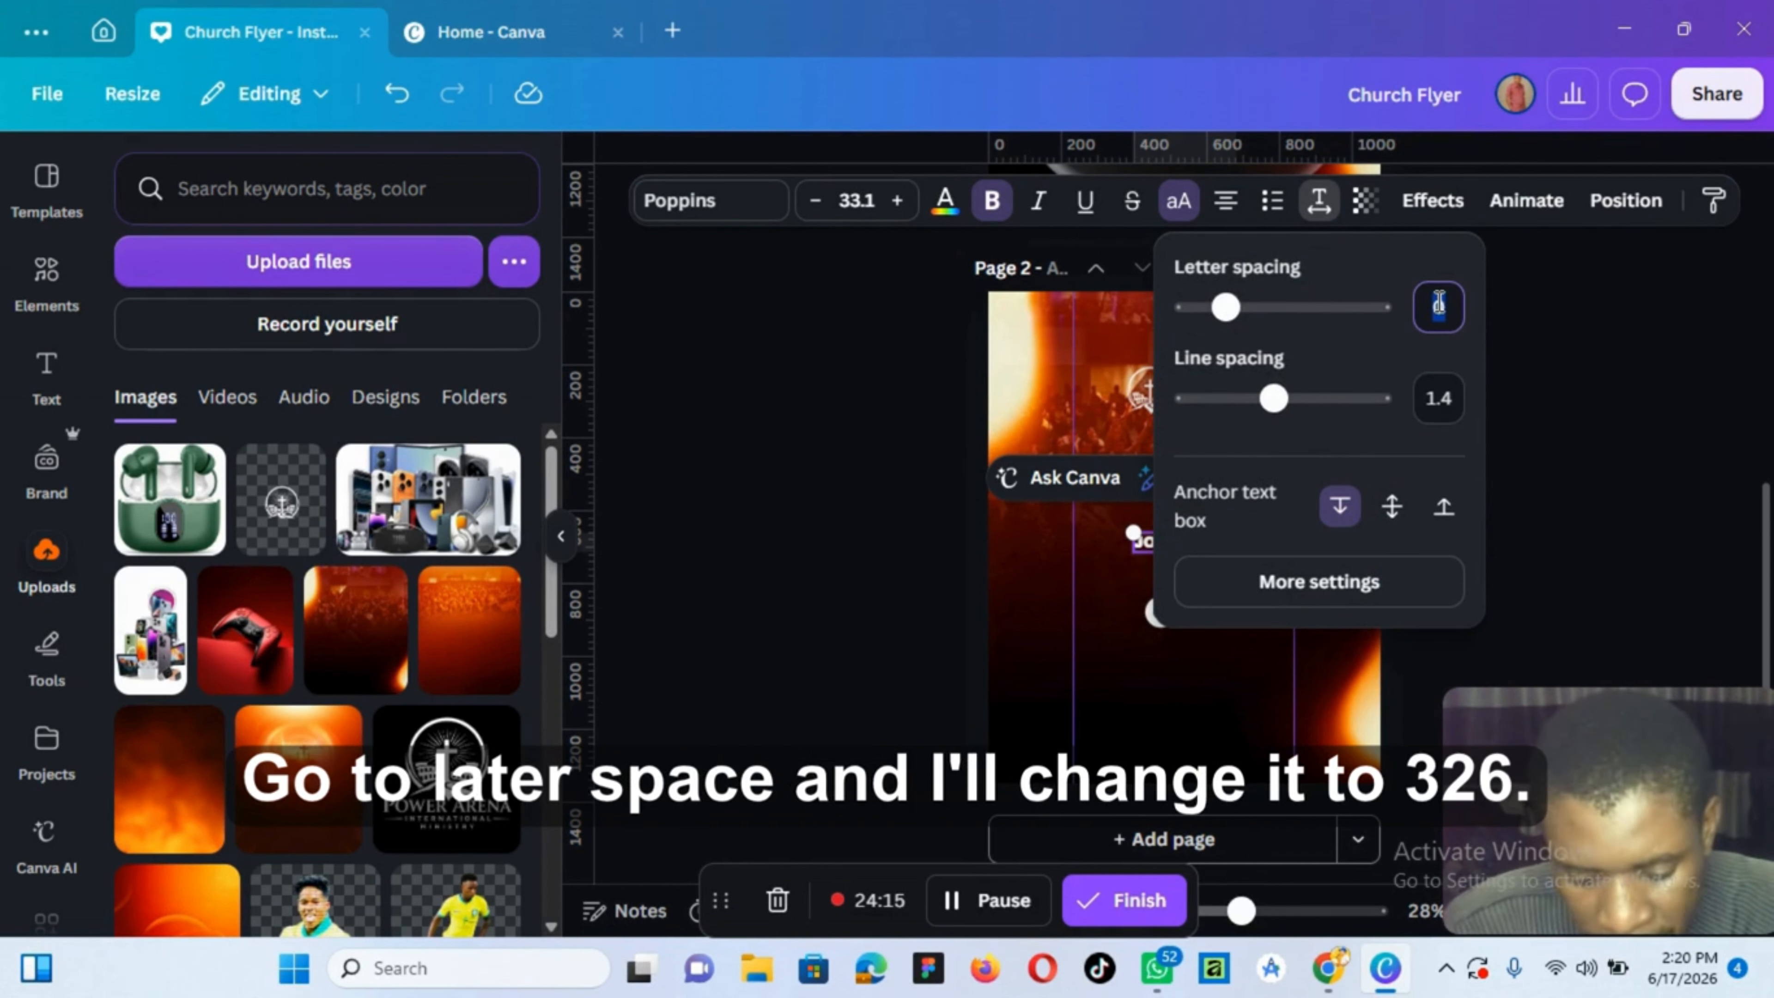
{"action": "type", "text": "326"}
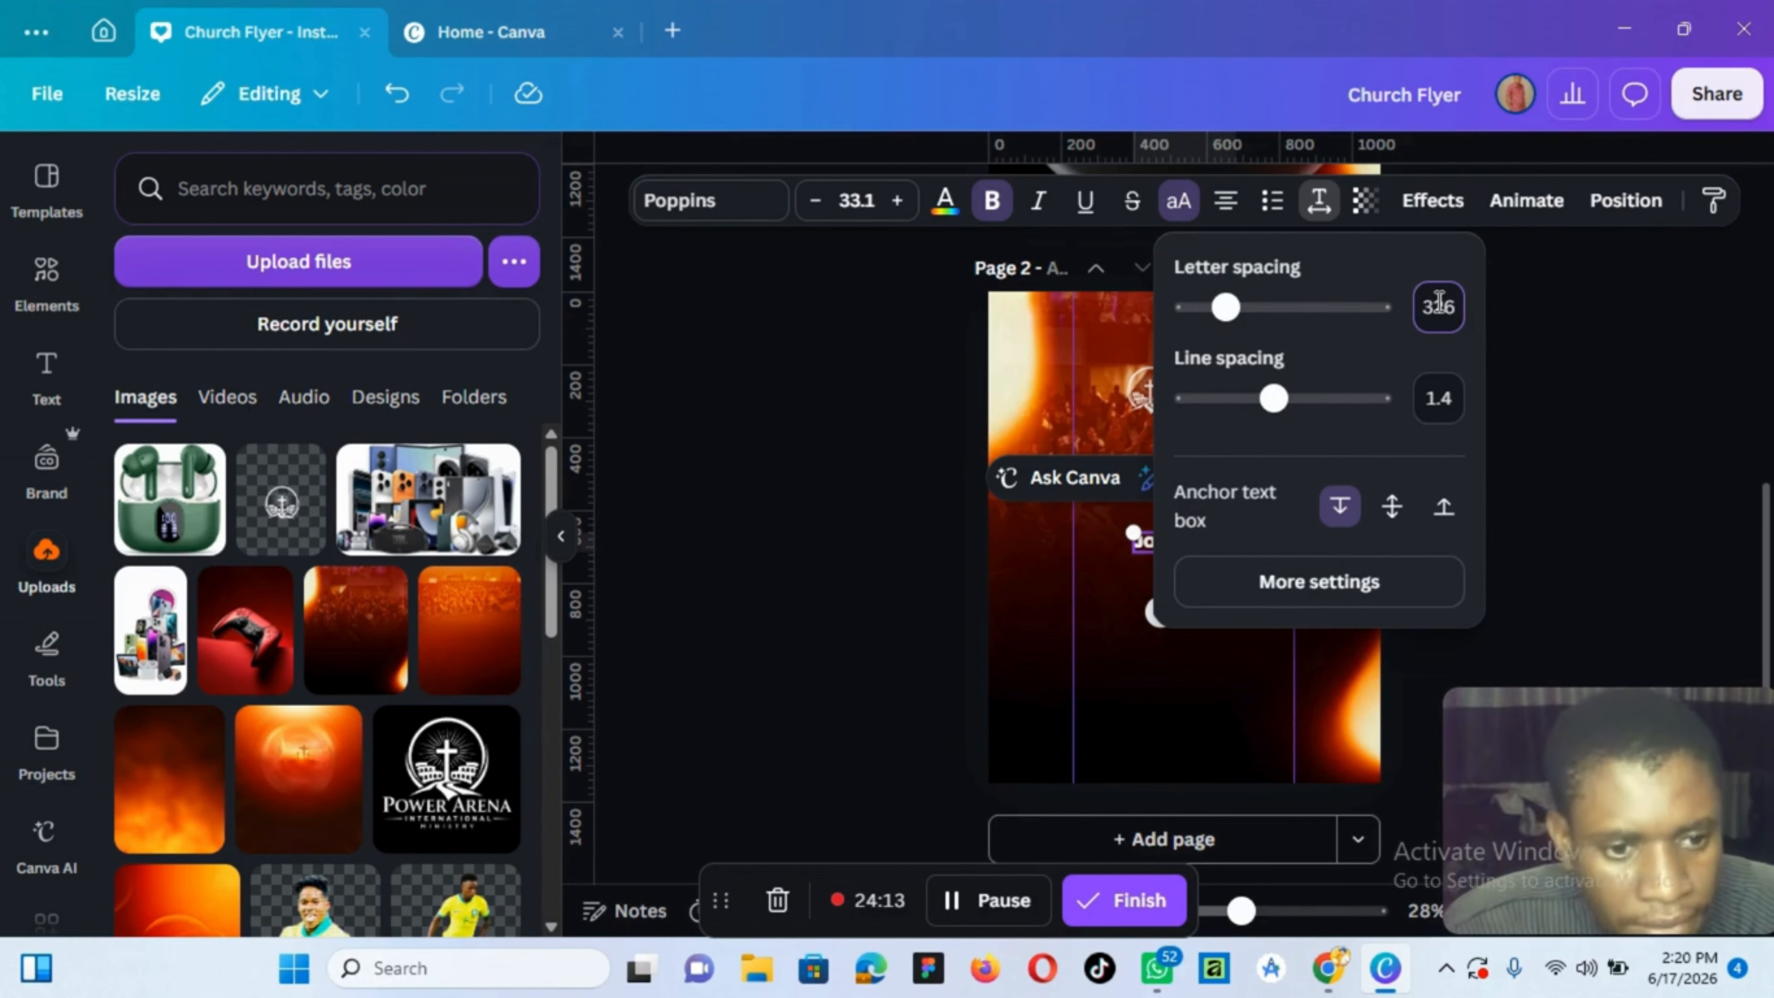
{"action": "key", "text": "Return"}
{"action": "left_click", "coordinate": [1268, 648]}
{"action": "left_click_drag", "start_coordinate": [1187, 542], "coordinate": [1182, 457]}
Add a new text box to page 2 reading "SUNDAY" and "SERVIVE" on two lines
{"action": "left_click", "coordinate": [1168, 633]}
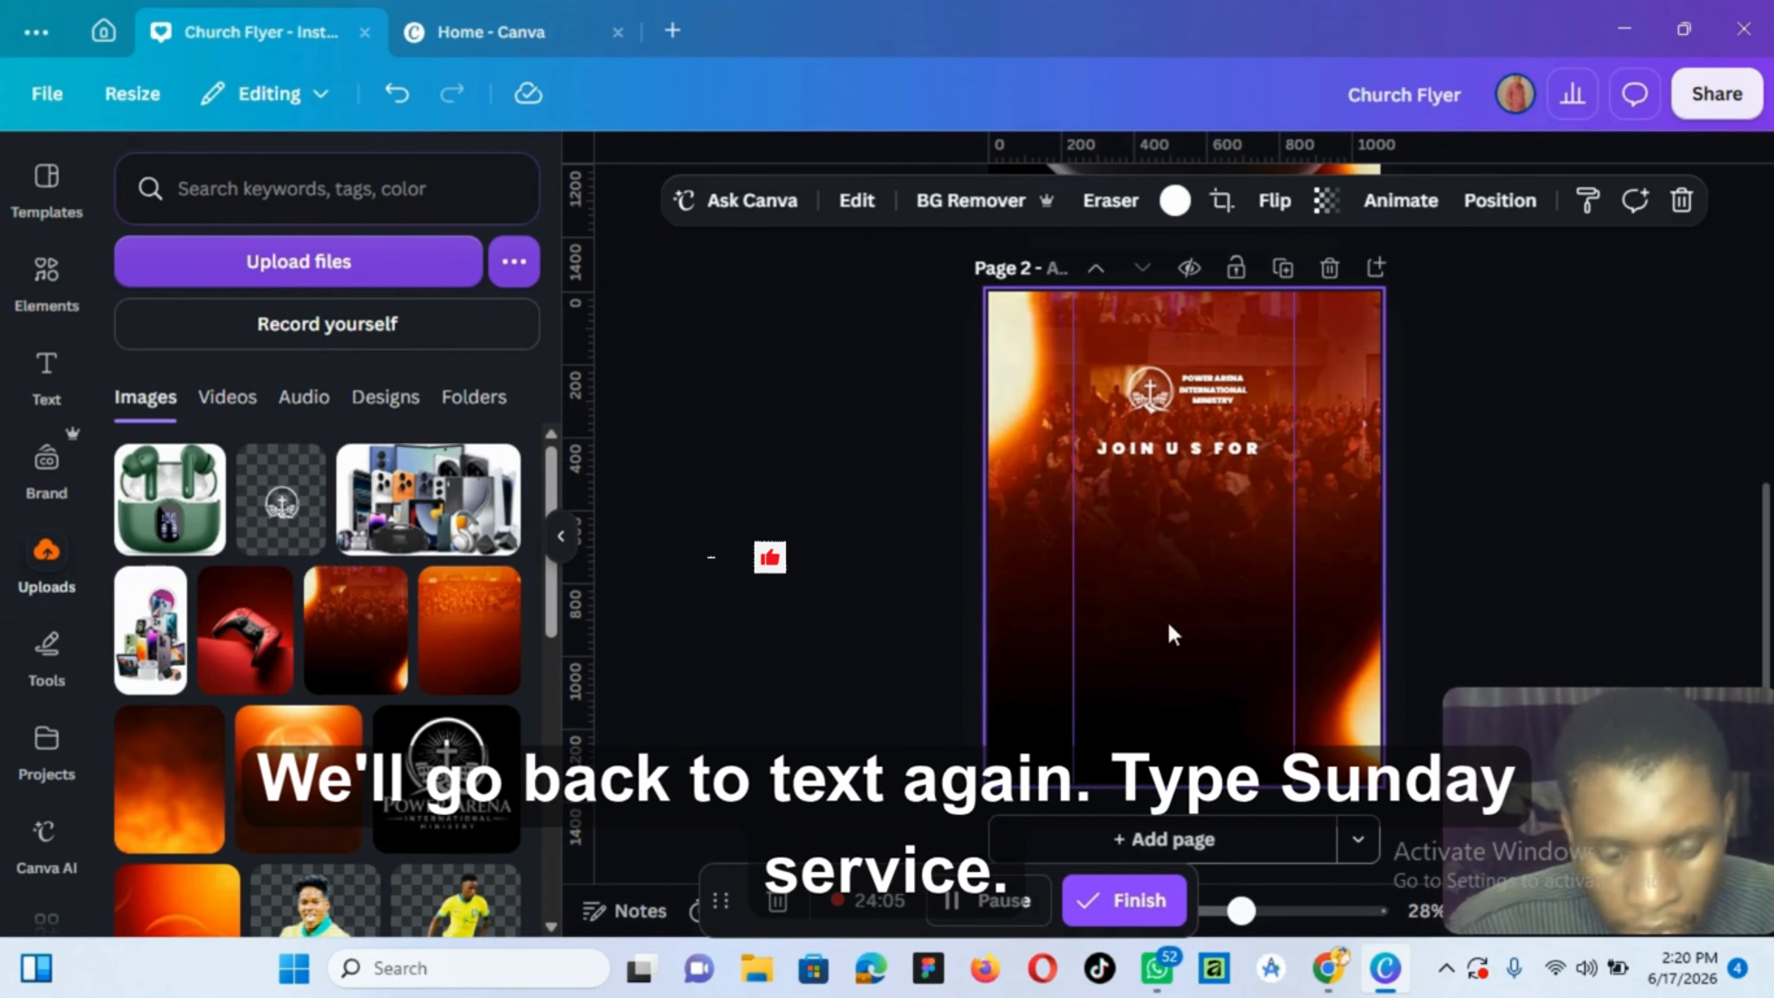
{"action": "type", "text": "t"}
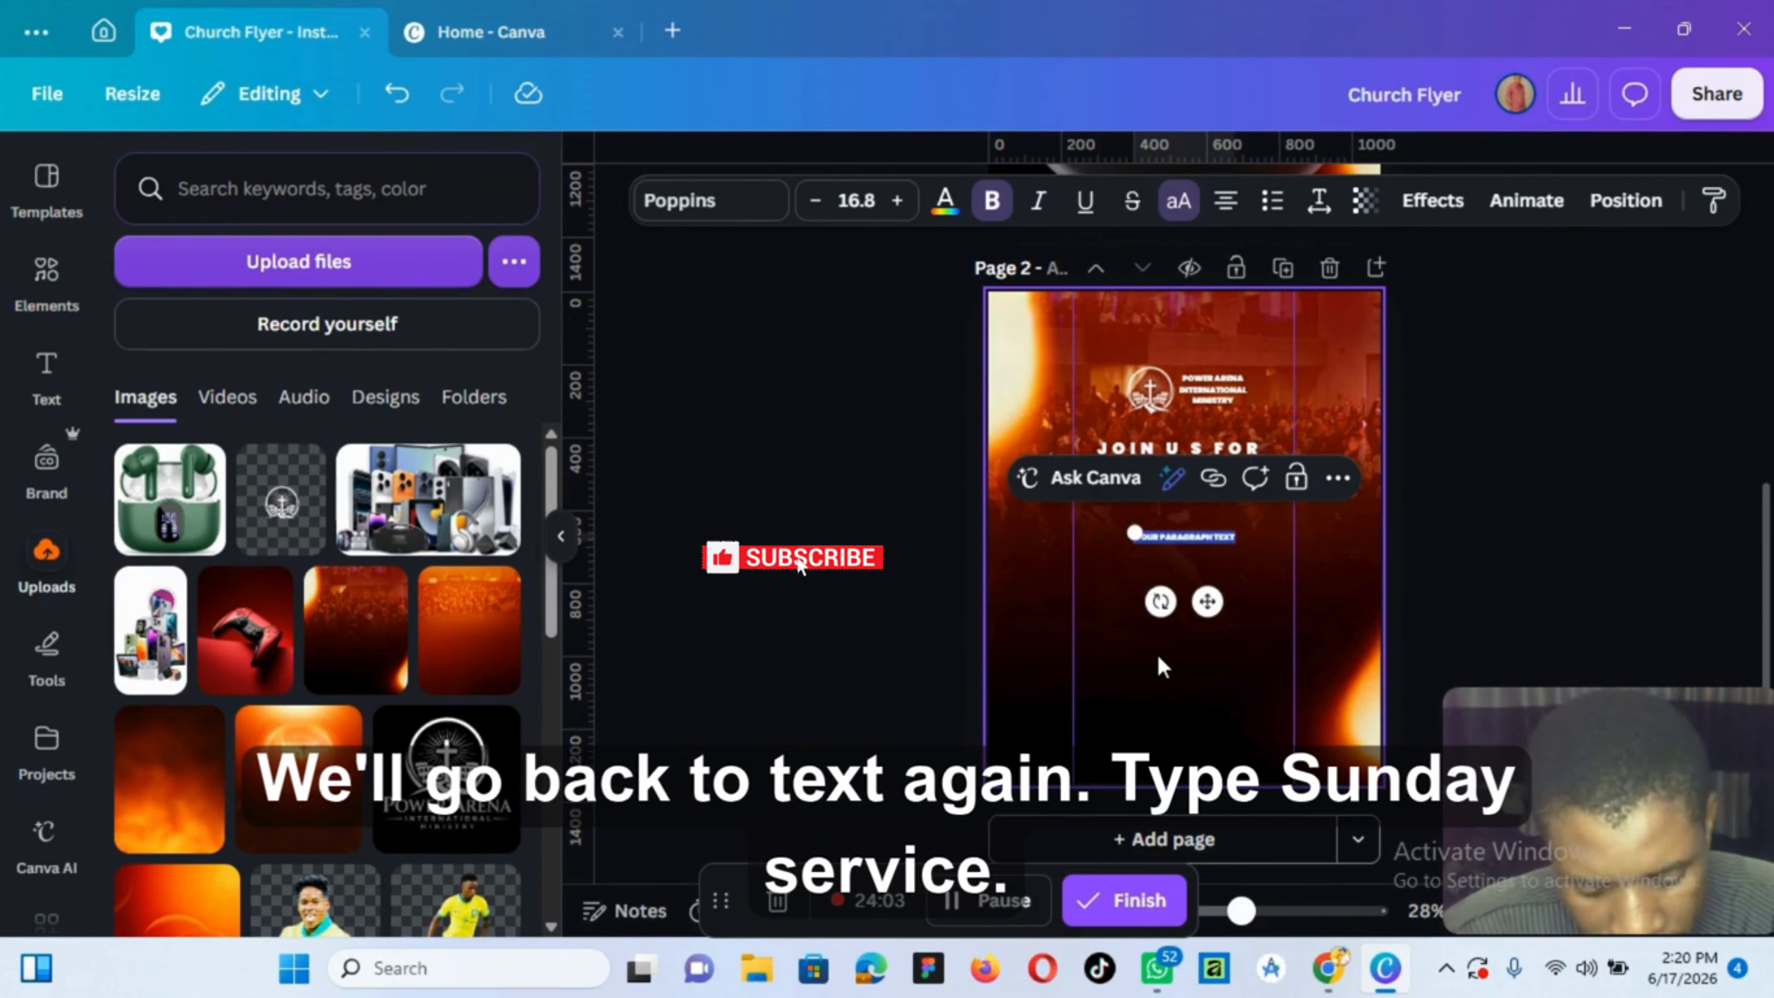
{"action": "type", "text": "Sunday"}
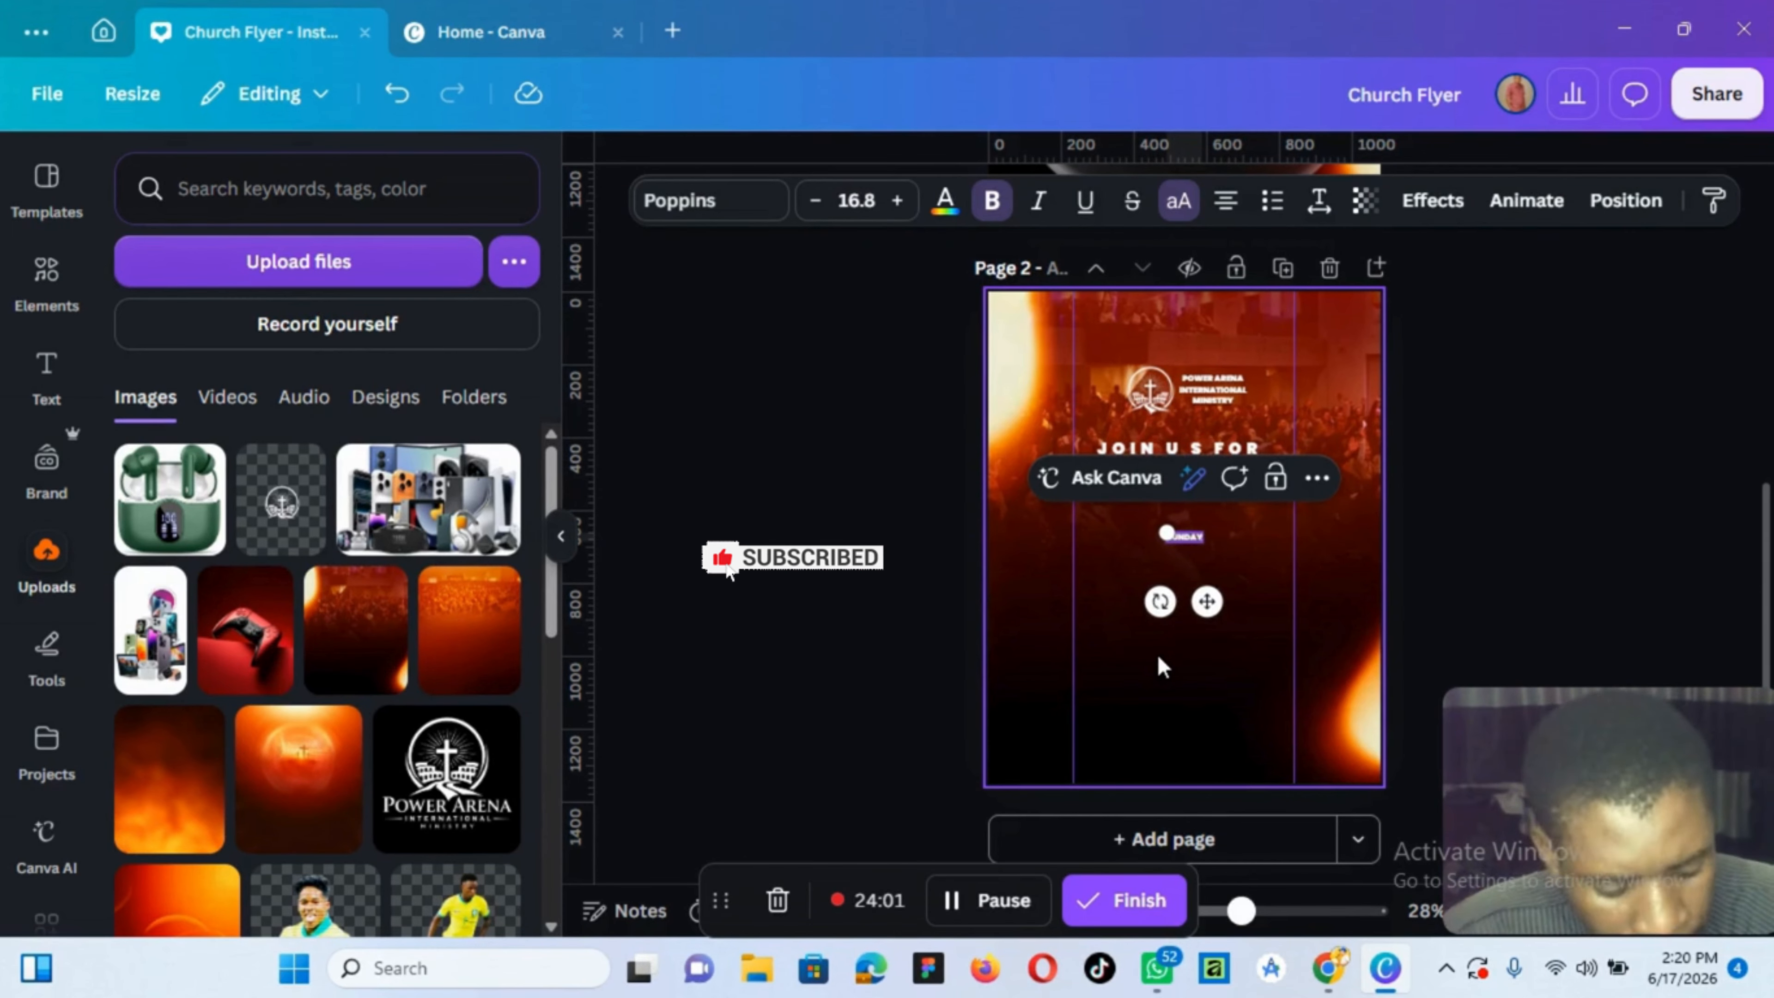
{"action": "key", "text": "Return"}
{"action": "type", "text": "SERVICE"}
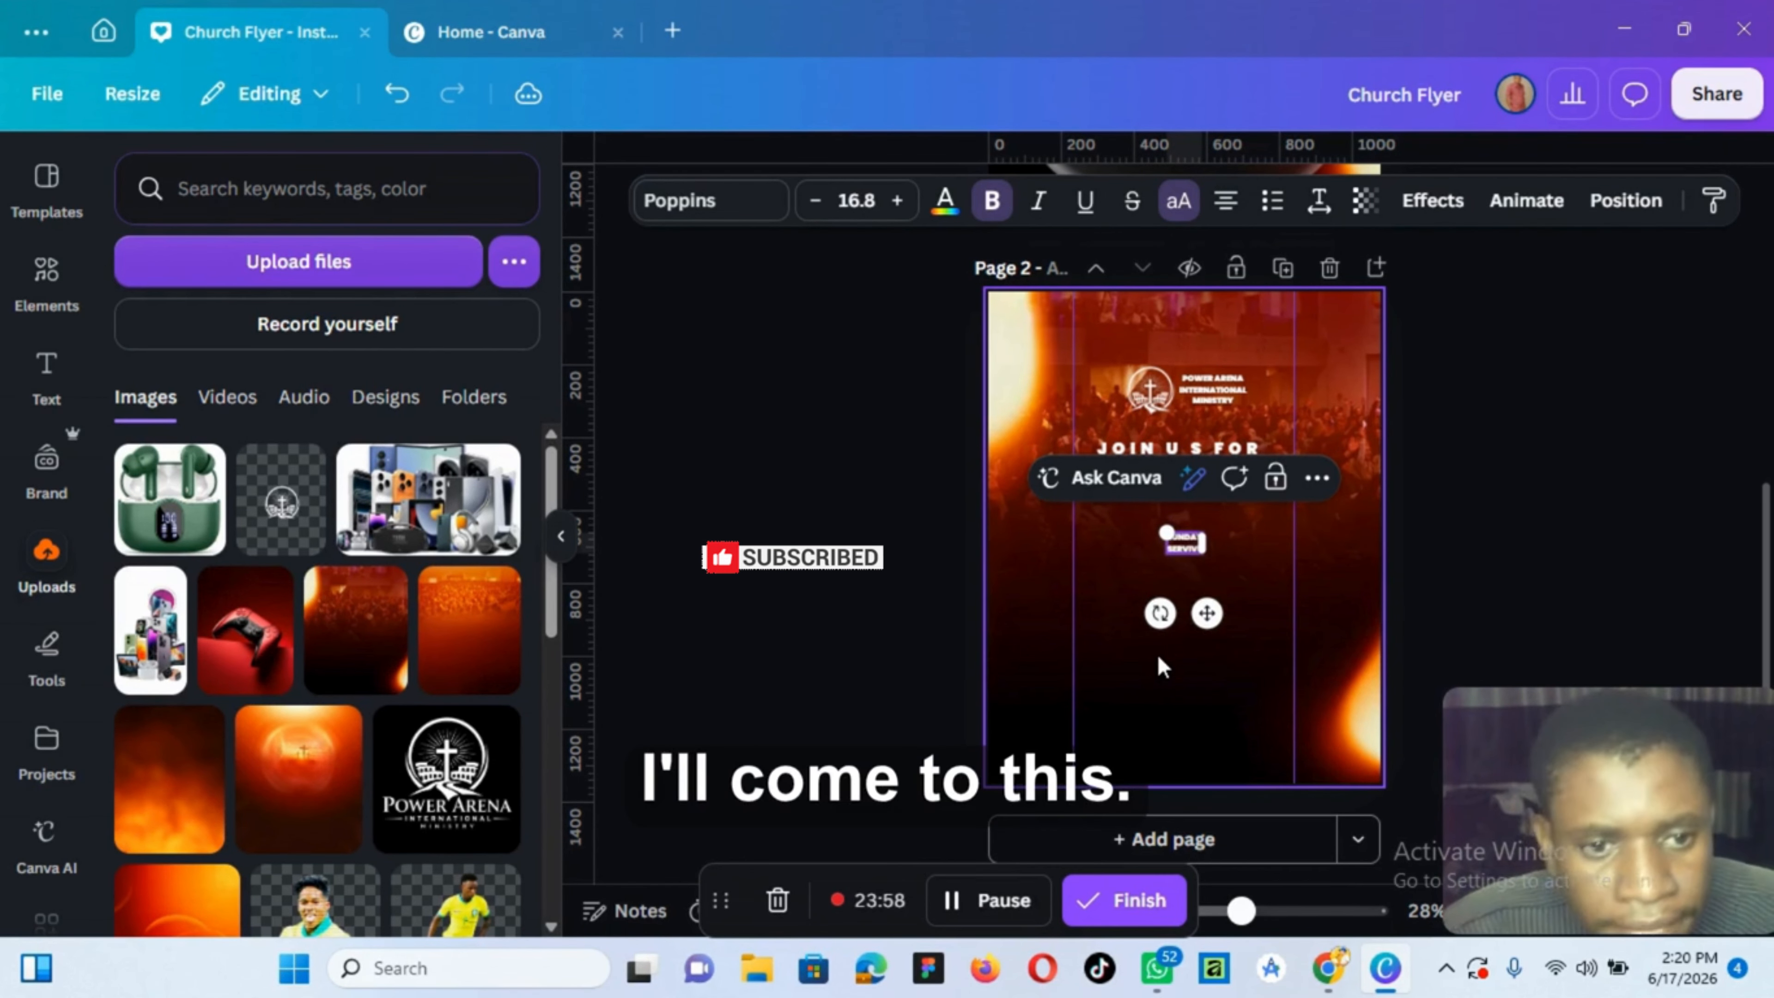
Set the "SUNDAY SERVIVE" heading to font size 116 in Cormorant Garamond
{"action": "left_click", "coordinate": [1204, 621]}
{"action": "left_click", "coordinate": [1187, 552]}
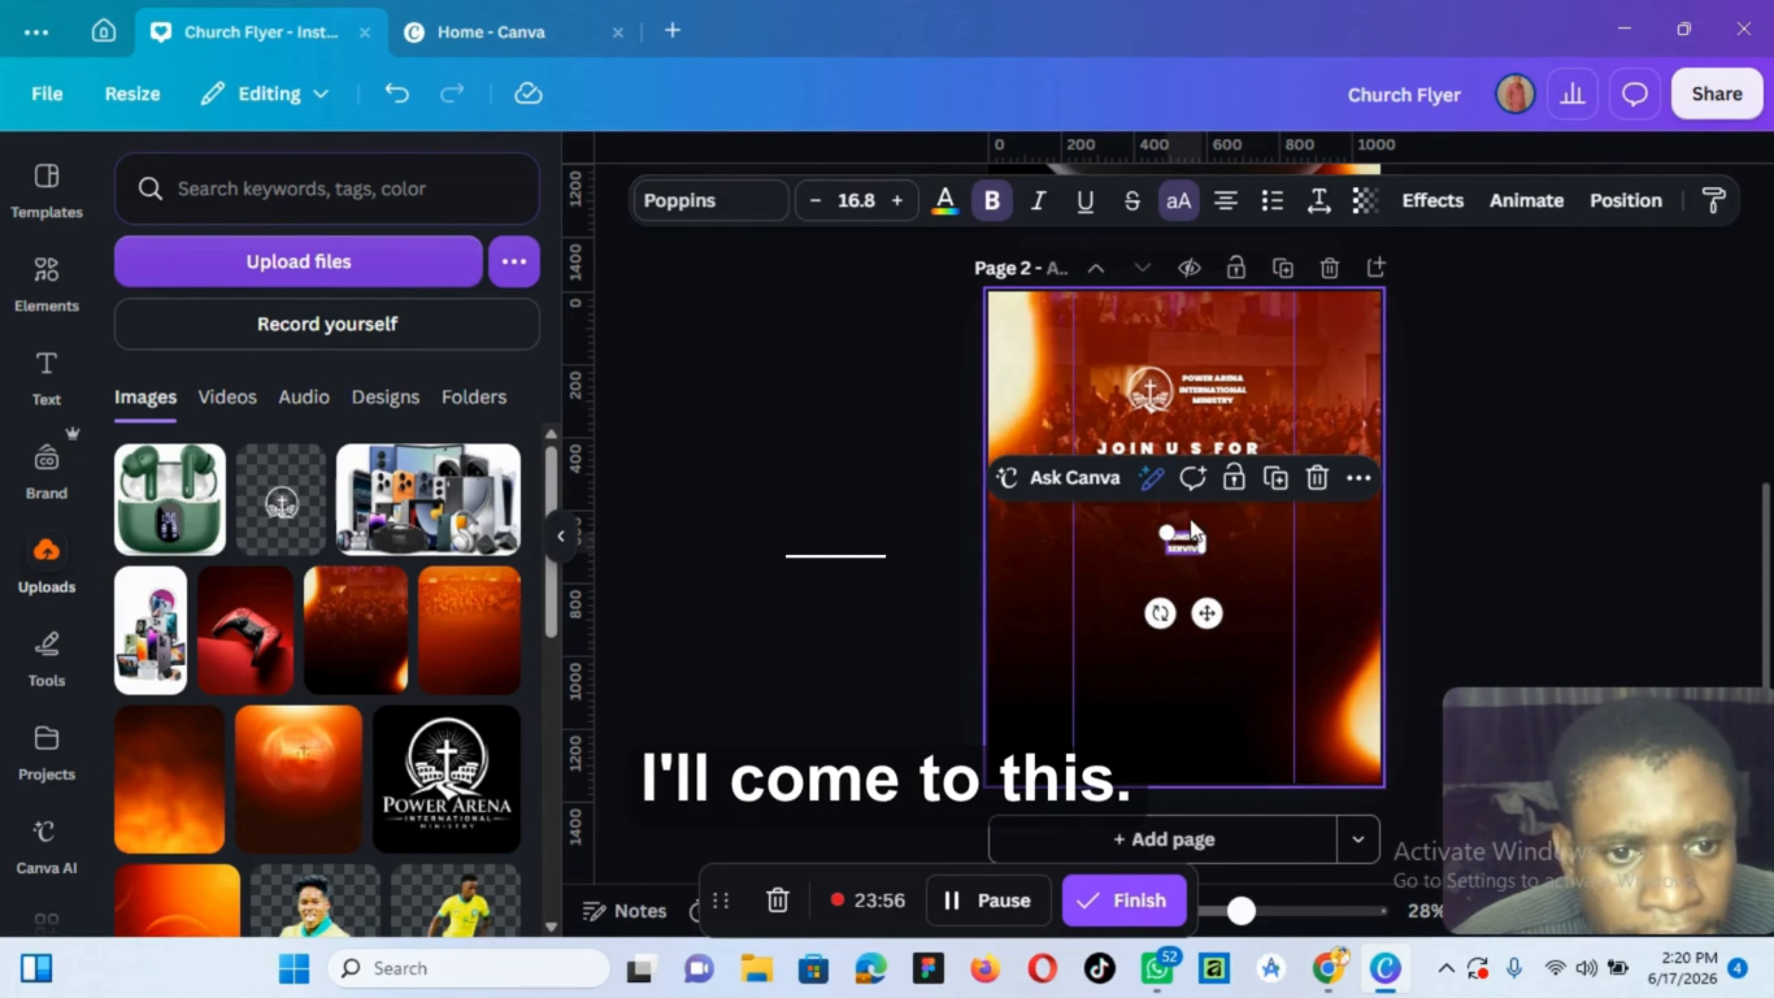
{"action": "left_click", "coordinate": [866, 199]}
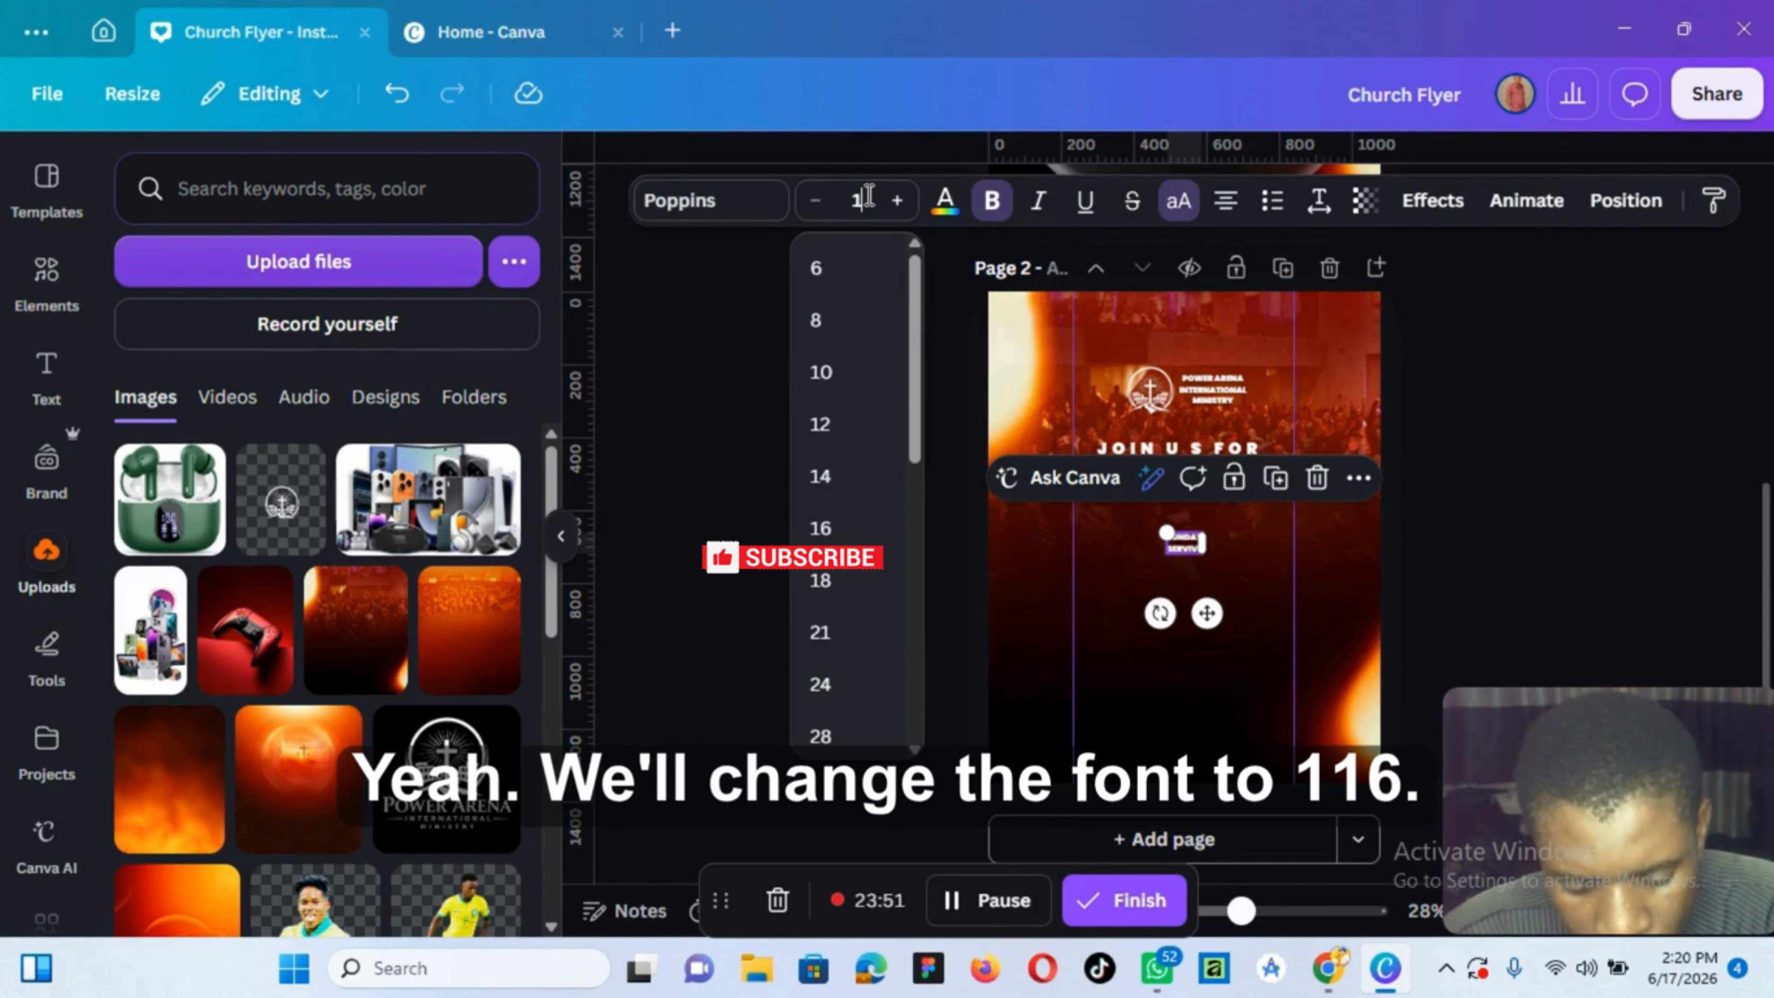
{"action": "type", "text": "116"}
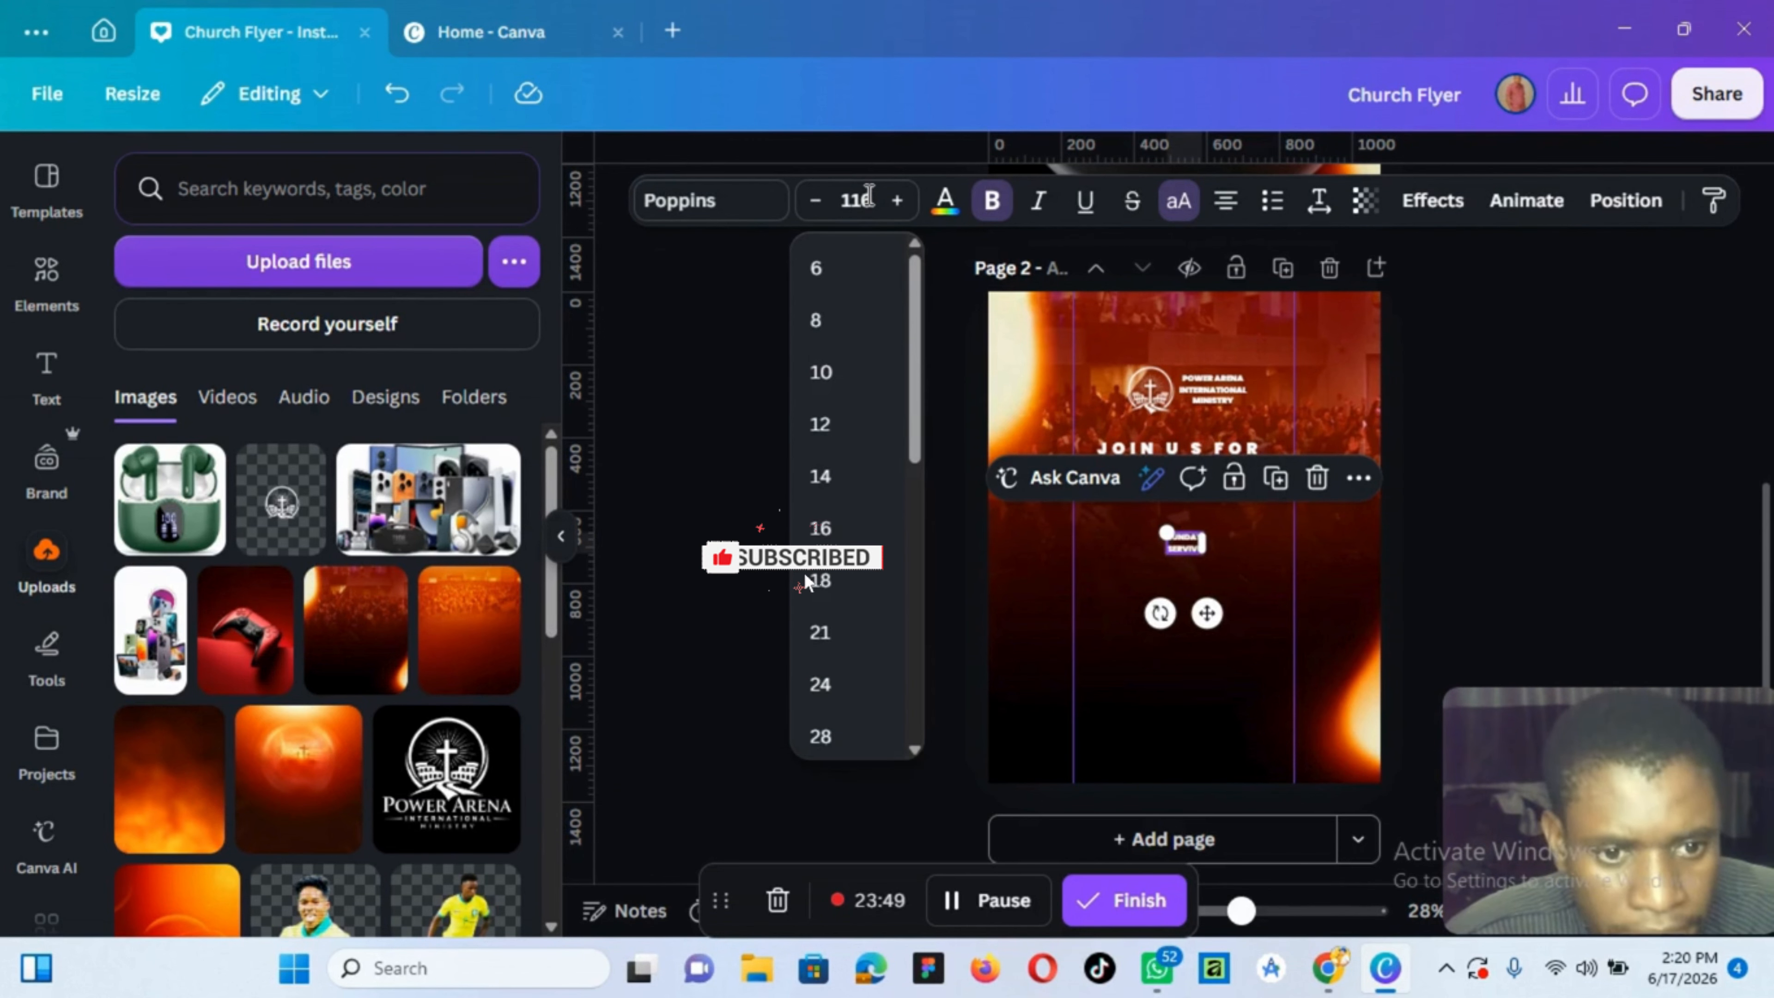
{"action": "key", "text": "Return"}
{"action": "left_click", "coordinate": [762, 211]}
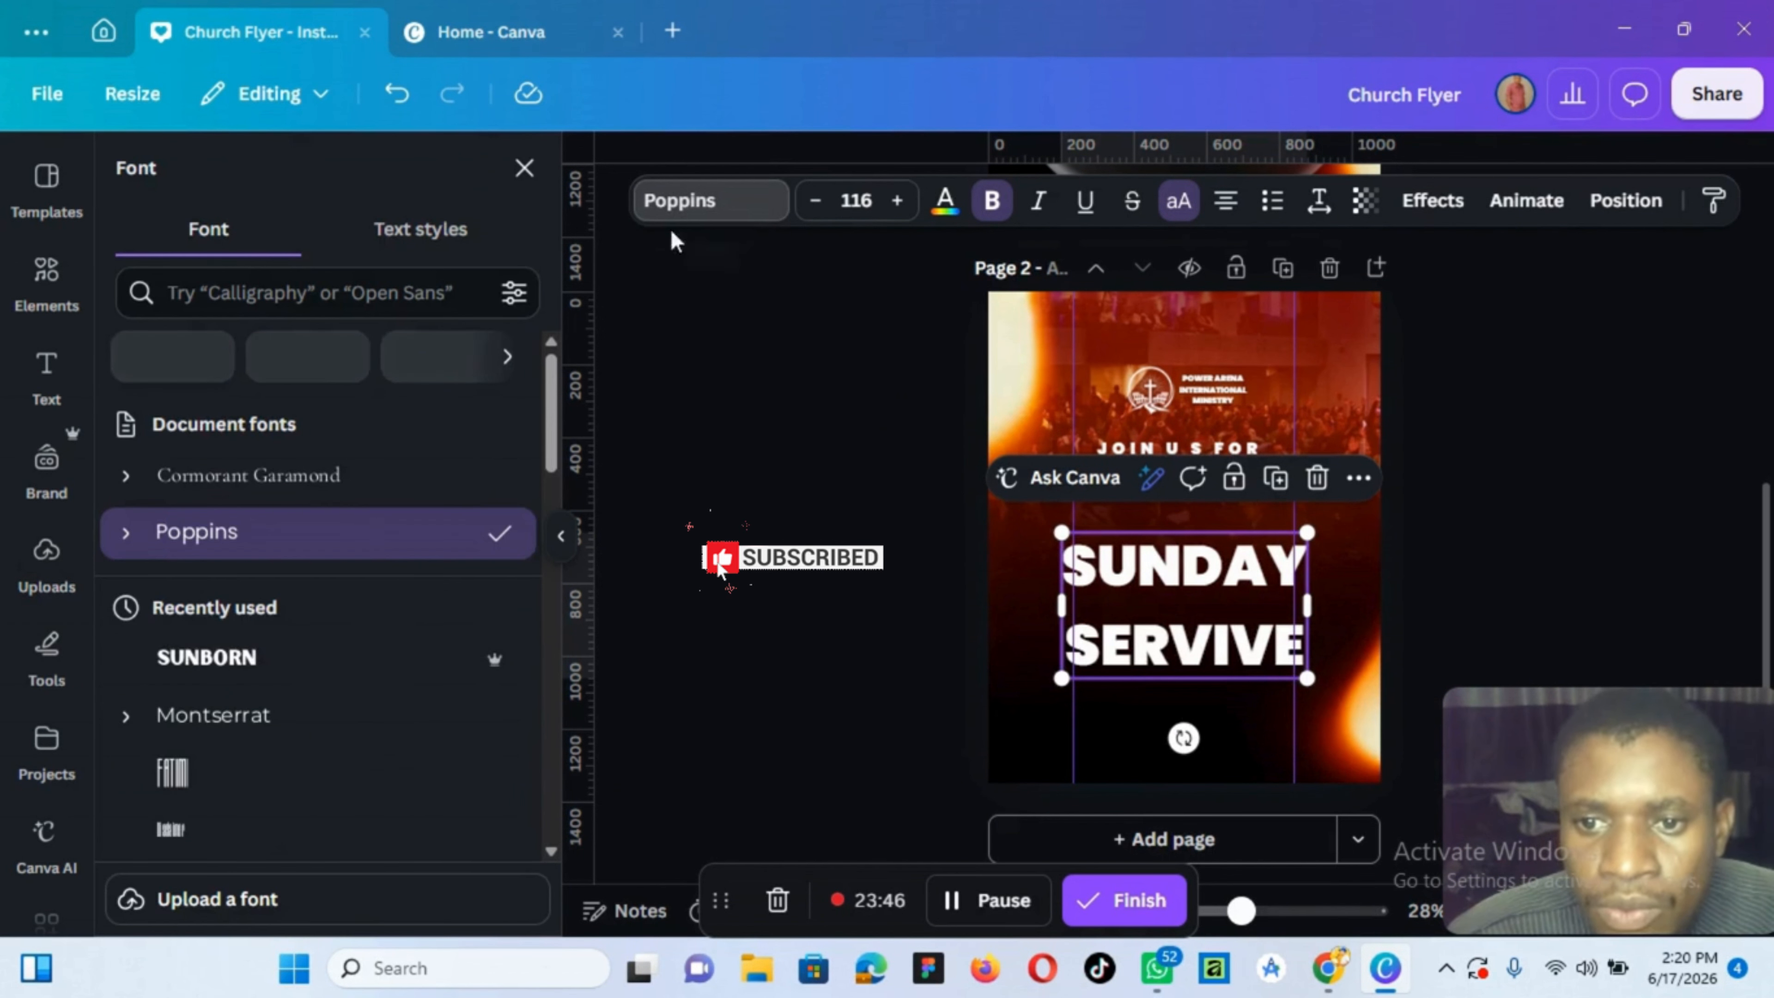
{"action": "left_click", "coordinate": [216, 489]}
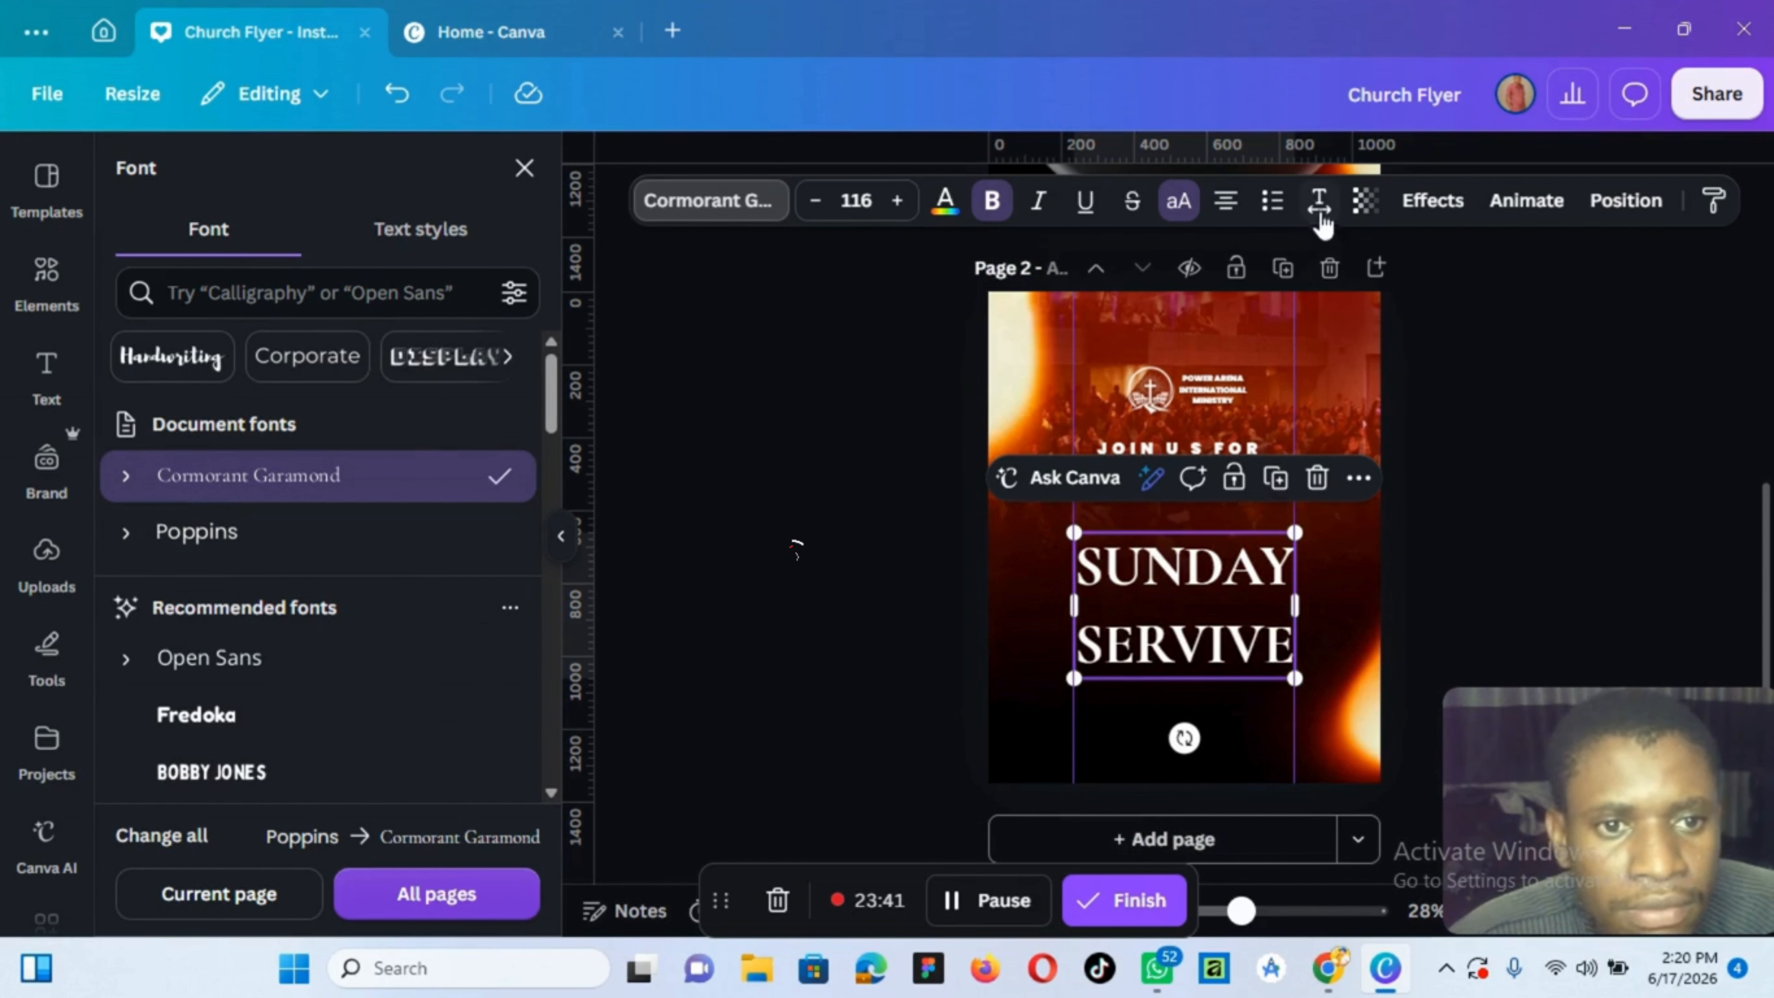
Tighten the heading's line spacing and move it up to sit directly below "JOIN US FOR"
{"action": "left_click", "coordinate": [1318, 201]}
{"action": "left_click_drag", "start_coordinate": [1268, 402], "coordinate": [1215, 399]}
{"action": "left_click_drag", "start_coordinate": [1239, 613], "coordinate": [1238, 538]}
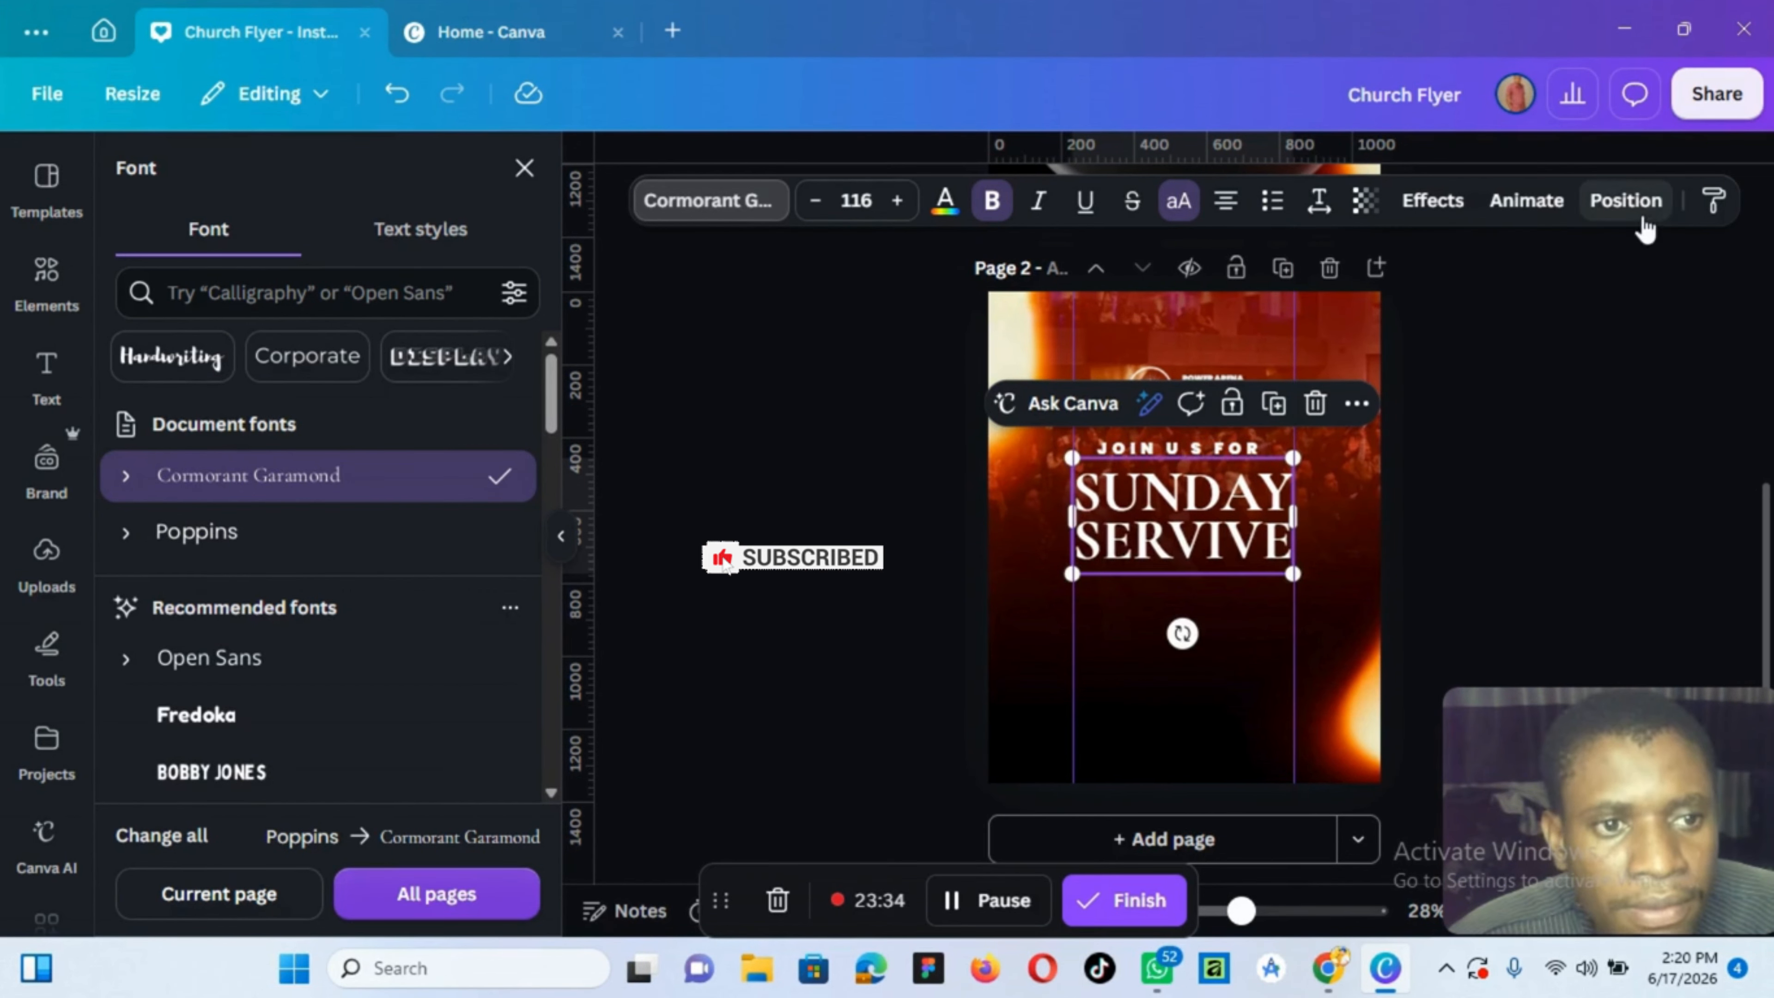
Center the "SUNDAY SERVIVE" heading horizontally on the page, then deselect it
{"action": "left_click", "coordinate": [1624, 201]}
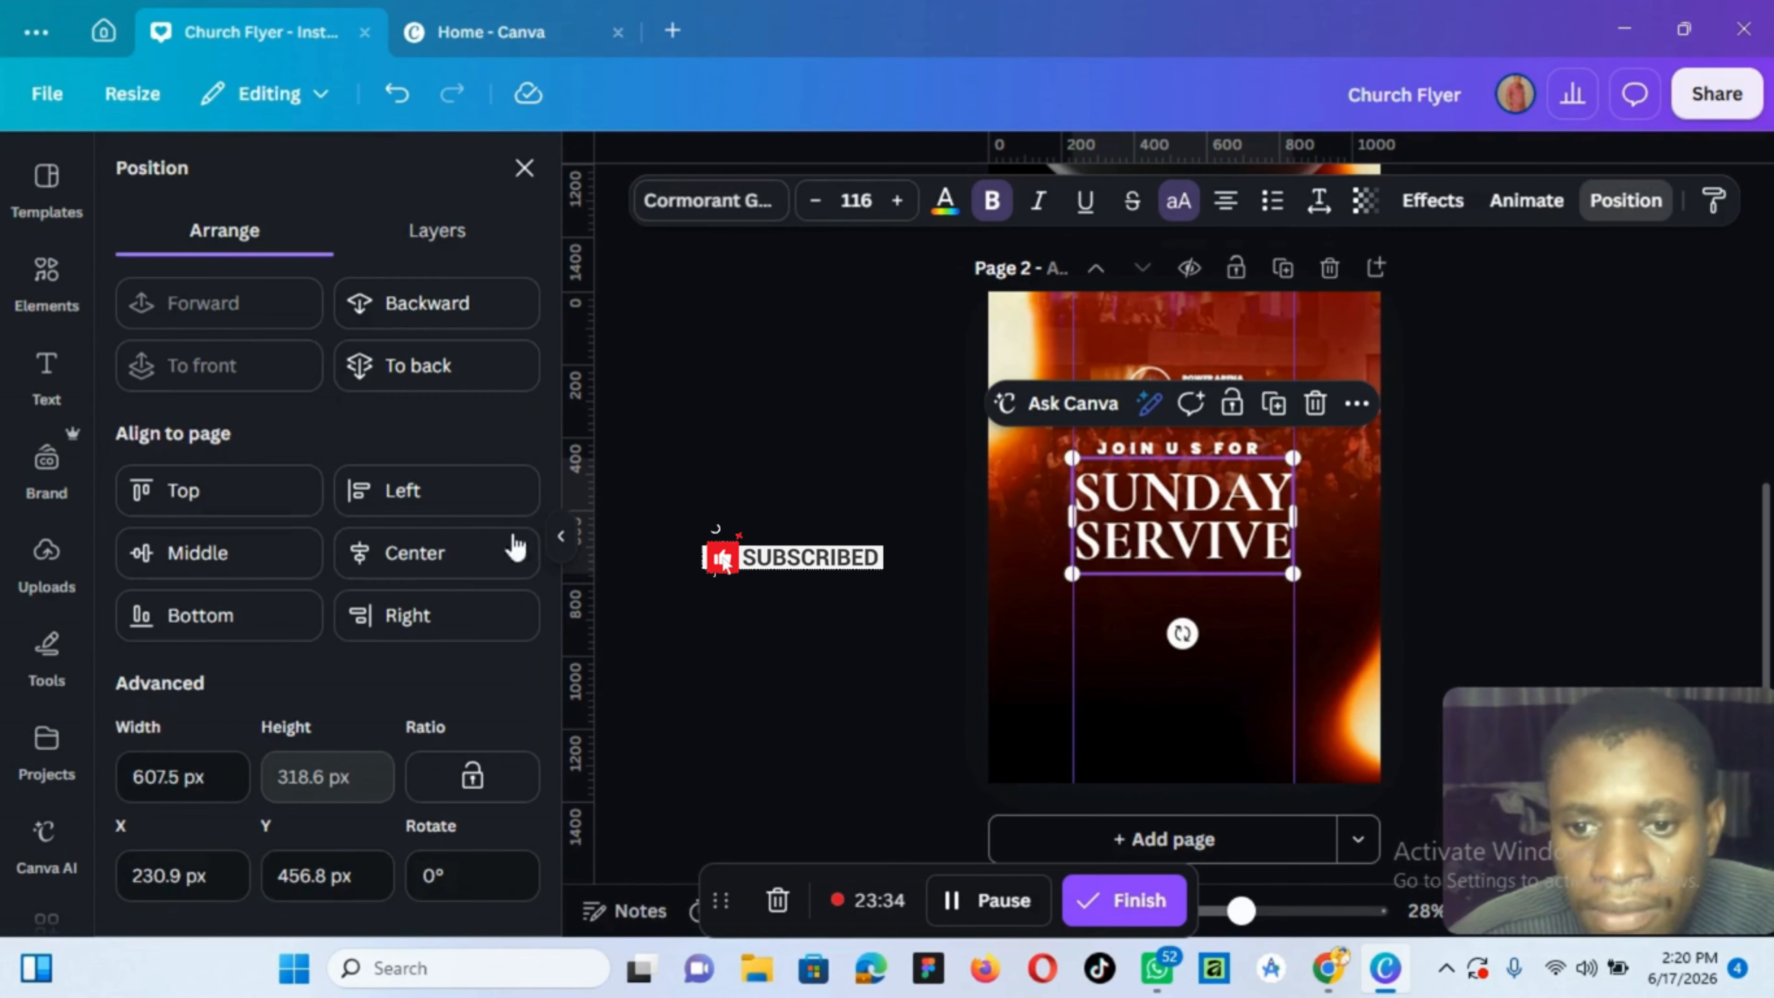
{"action": "left_click", "coordinate": [384, 553]}
{"action": "left_click", "coordinate": [46, 559]}
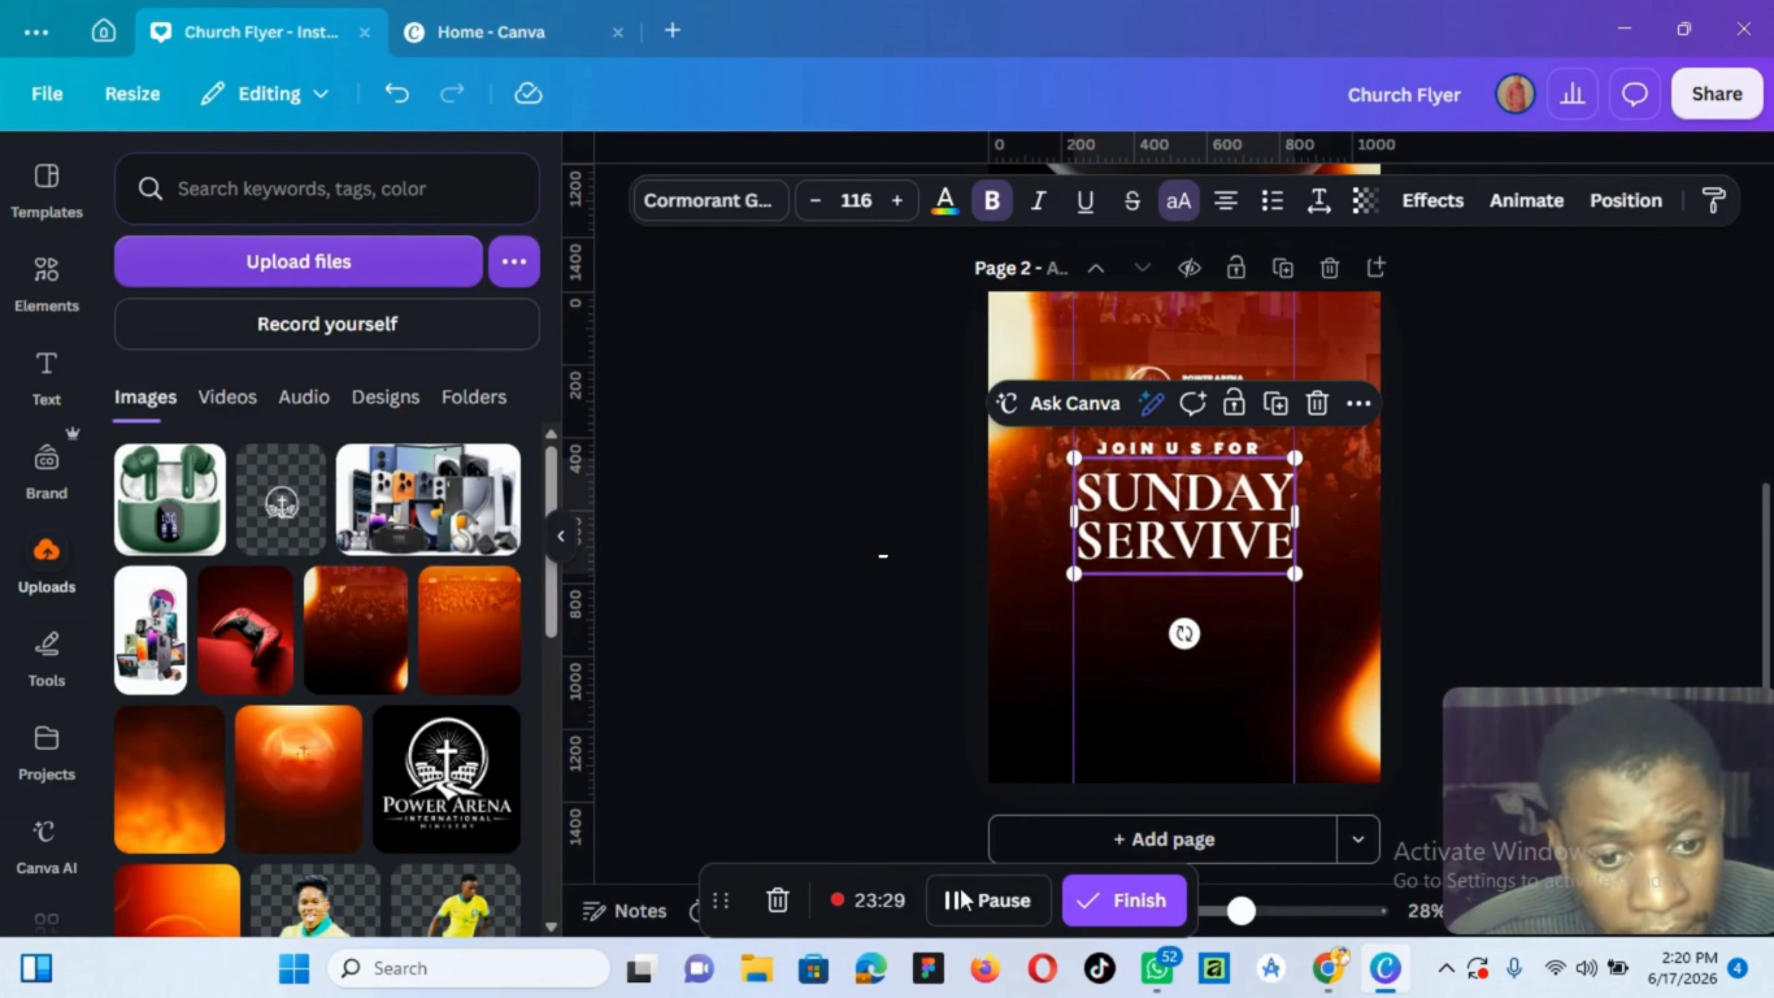
{"action": "left_click", "coordinate": [786, 552]}
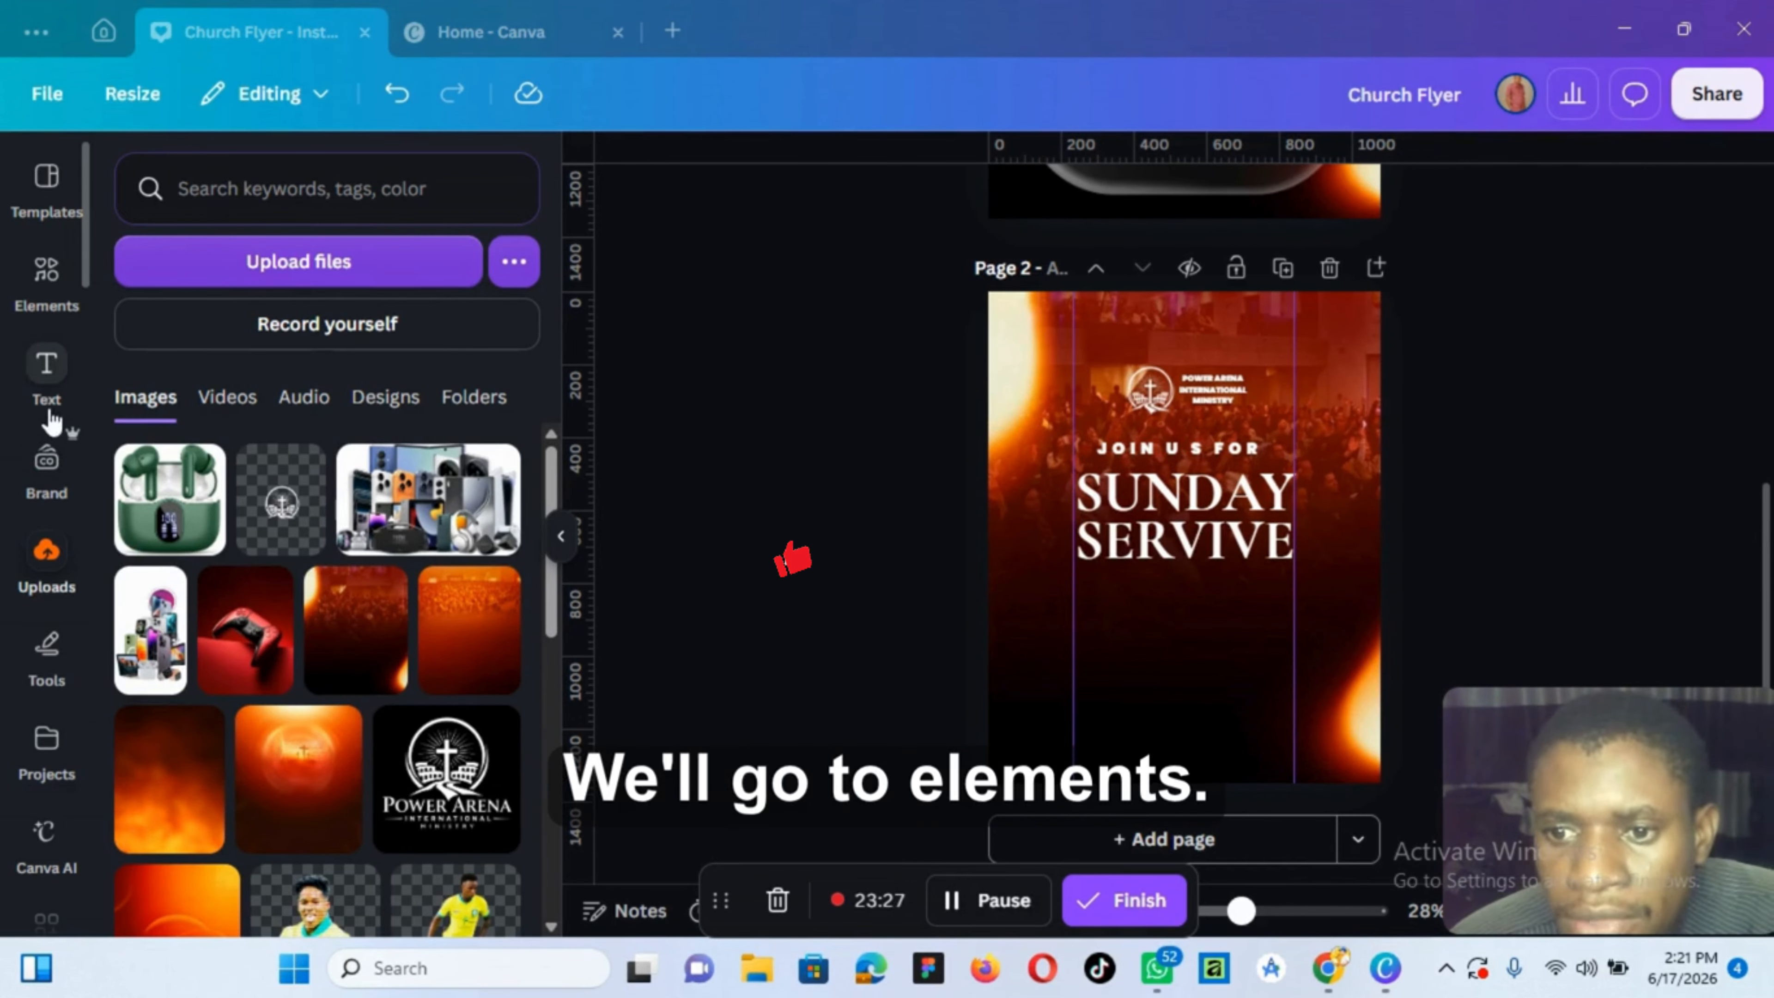
Insert the Calendar Glyph Circle Icon from the recently used elements onto page 2
{"action": "left_click", "coordinate": [46, 276]}
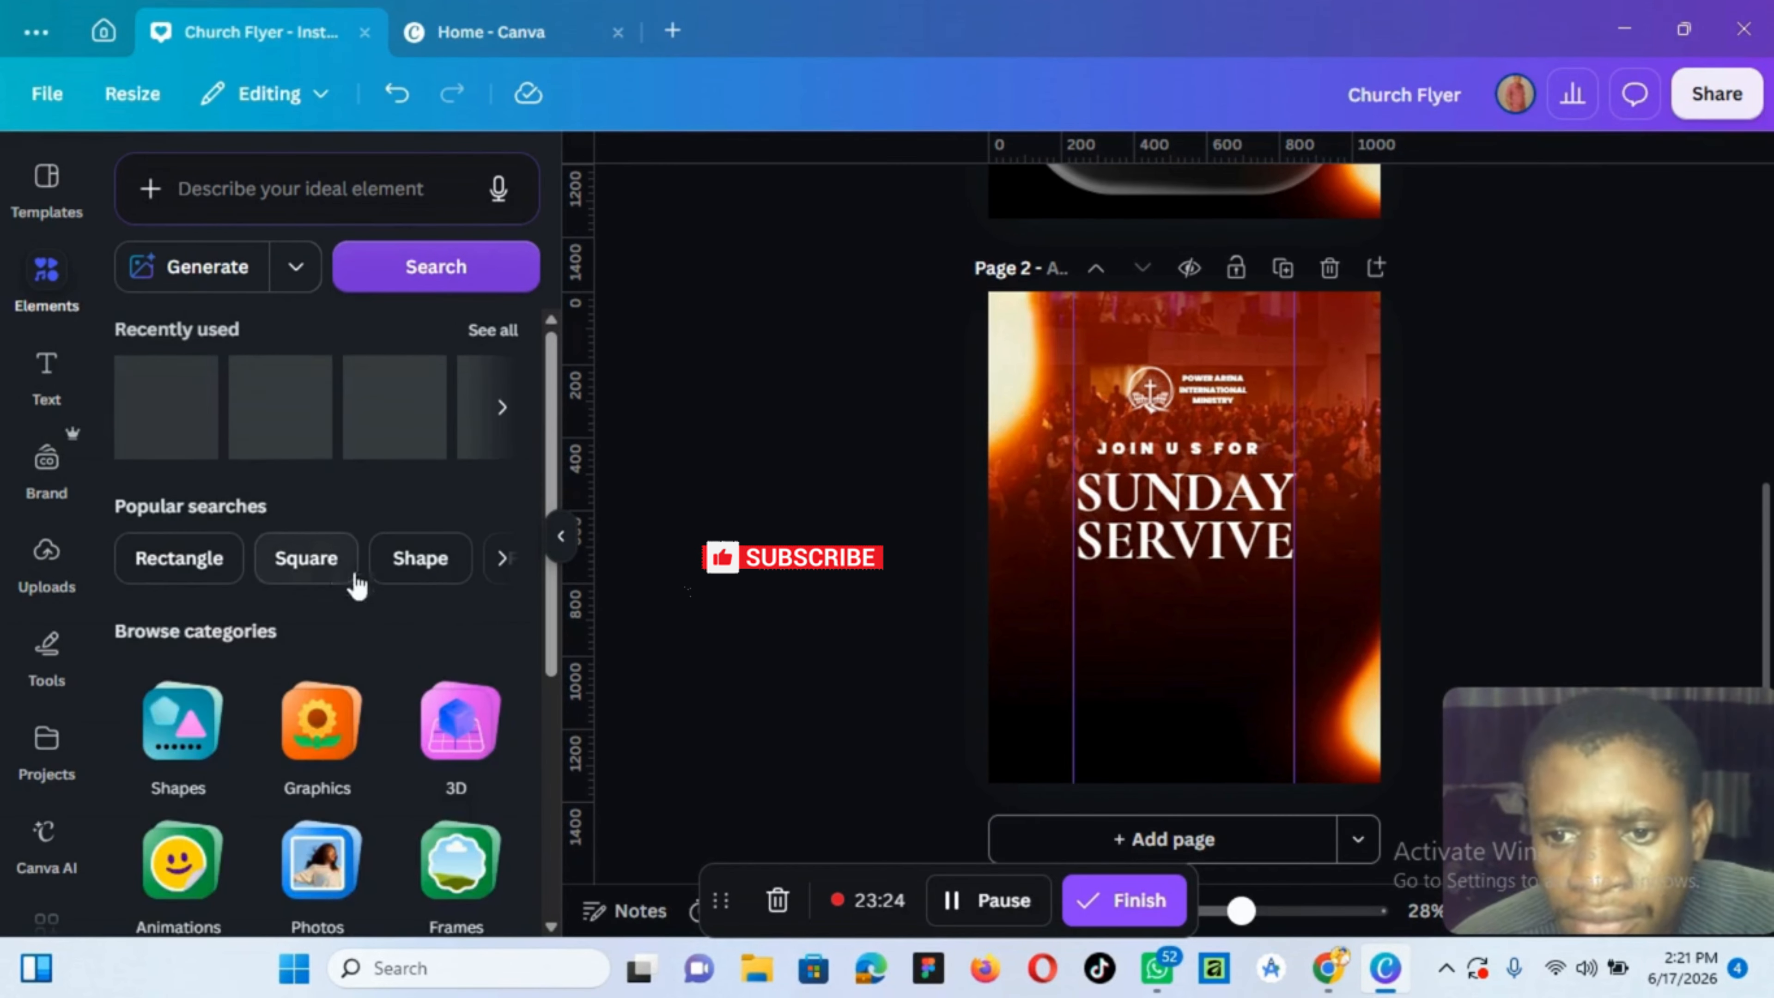
{"action": "left_click", "coordinate": [506, 333]}
{"action": "scroll", "coordinate": [353, 583], "scroll_direction": "down", "scroll_amount": 2}
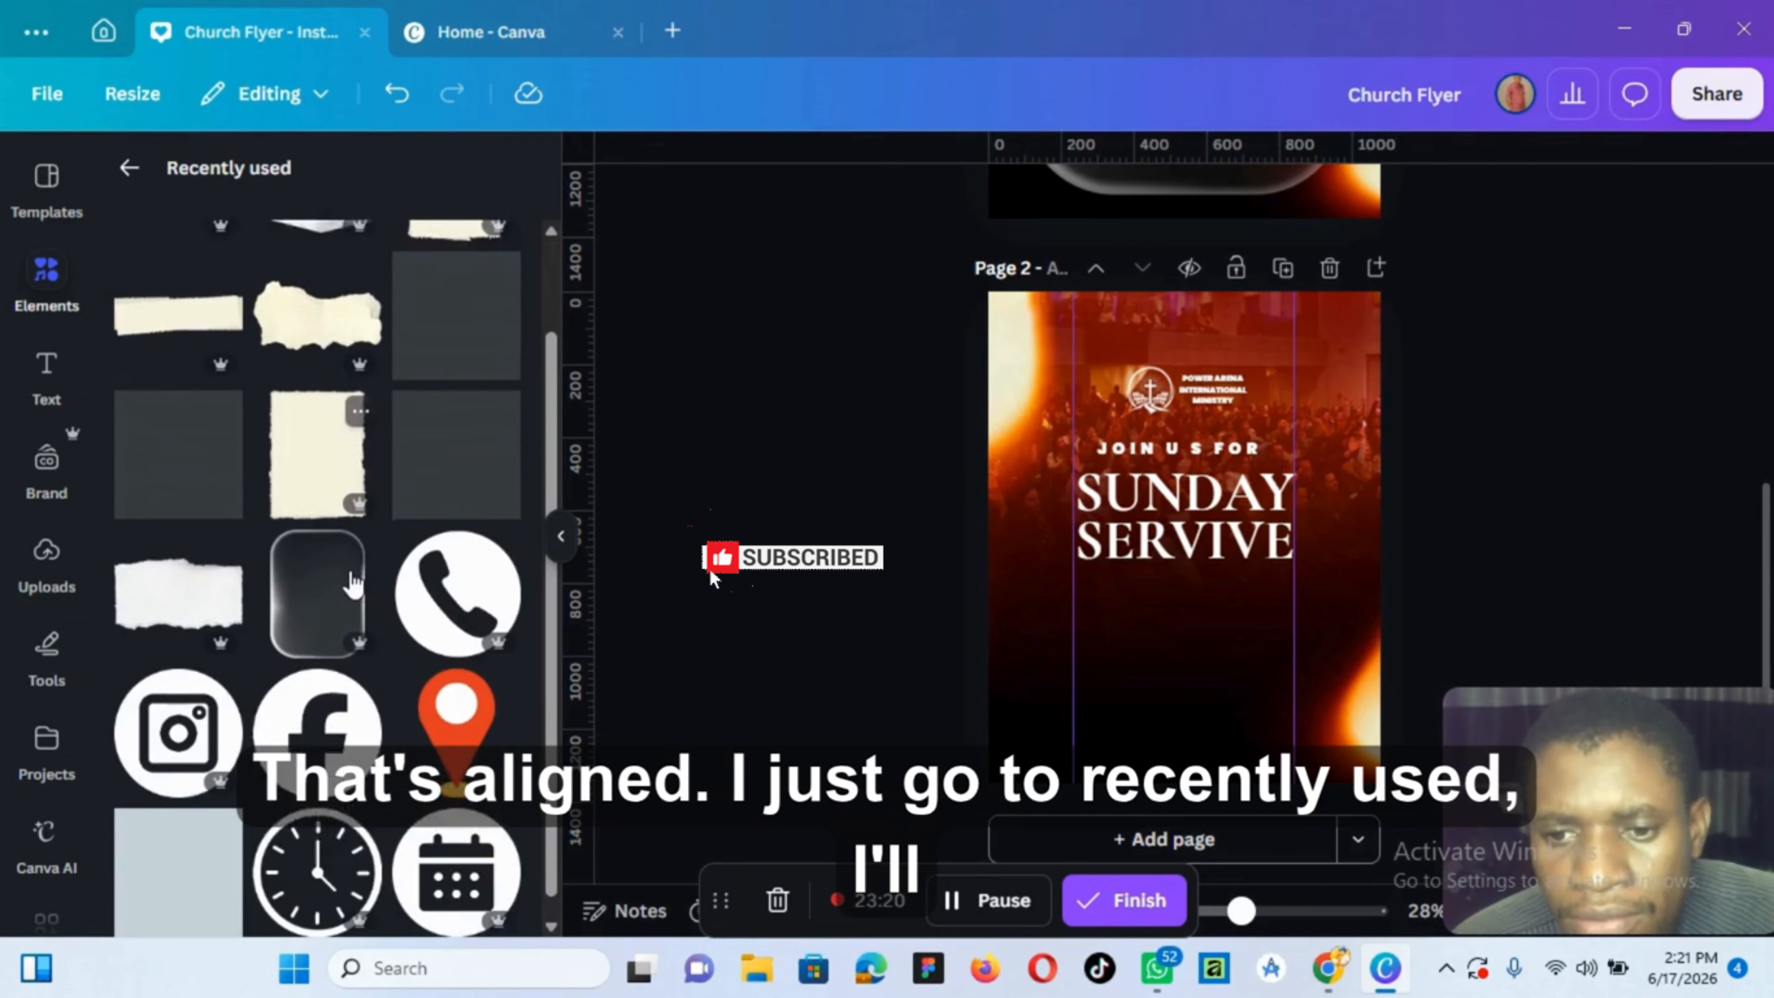
{"action": "scroll", "coordinate": [352, 583], "scroll_direction": "down", "scroll_amount": 1}
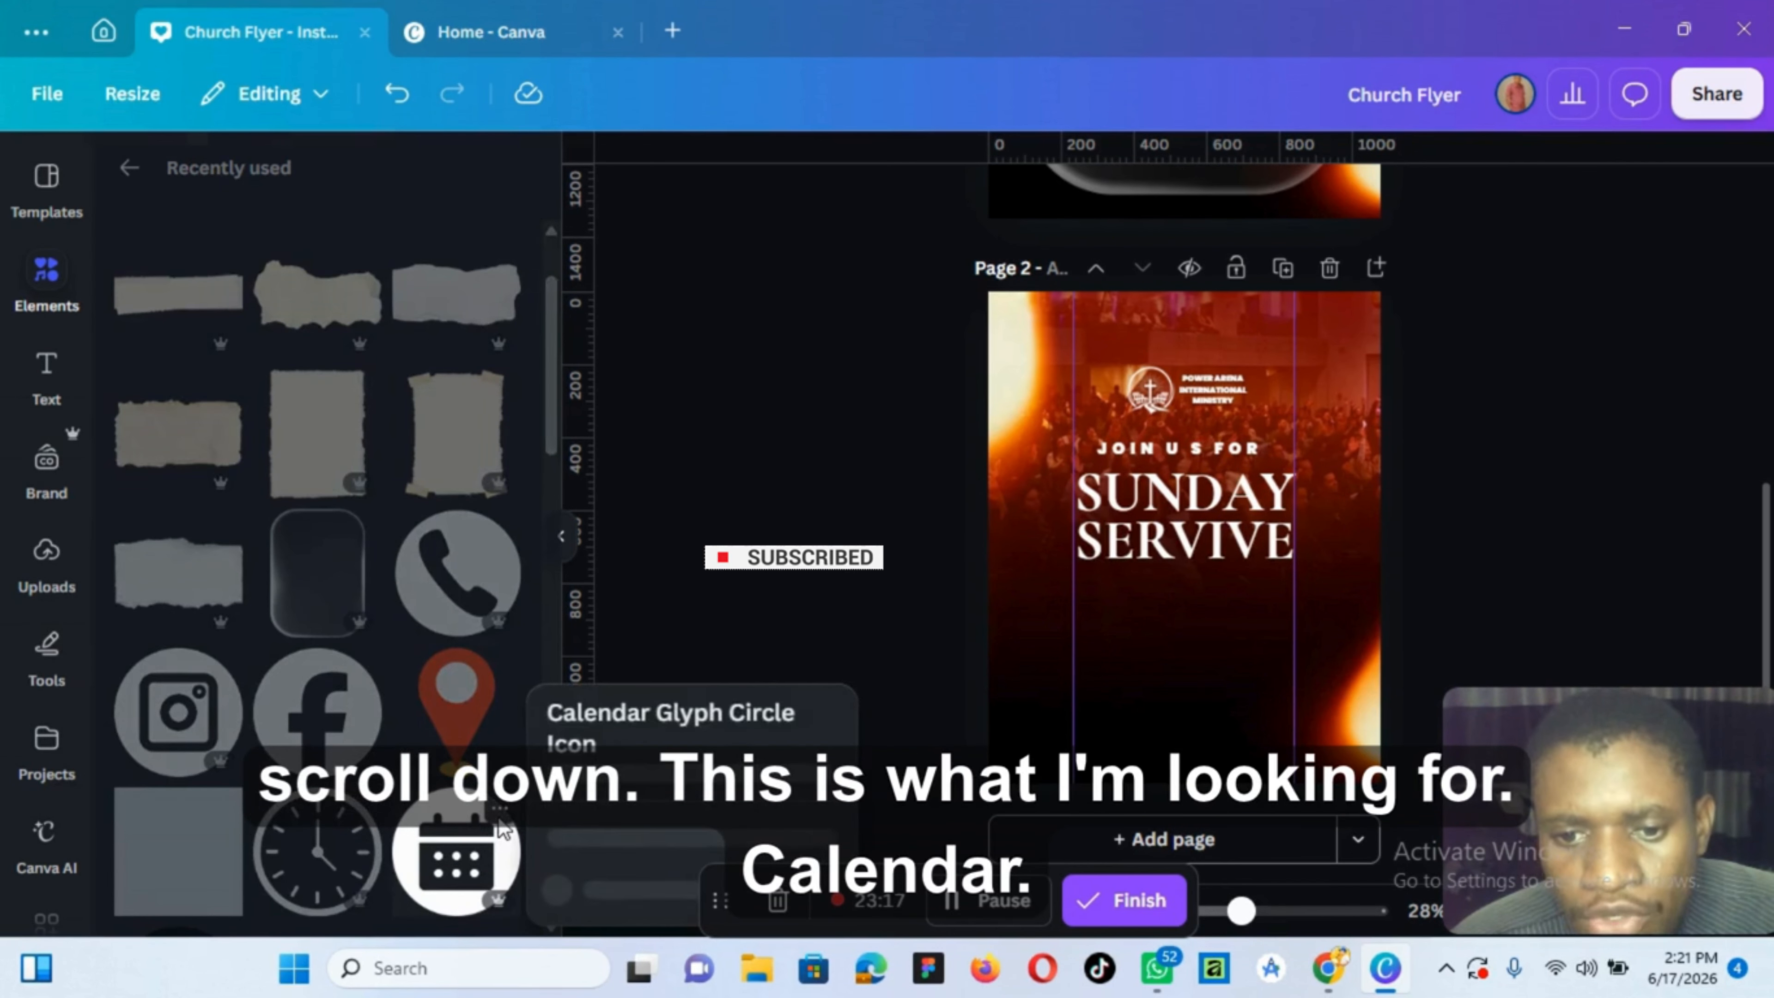
{"action": "left_click", "coordinate": [499, 812]}
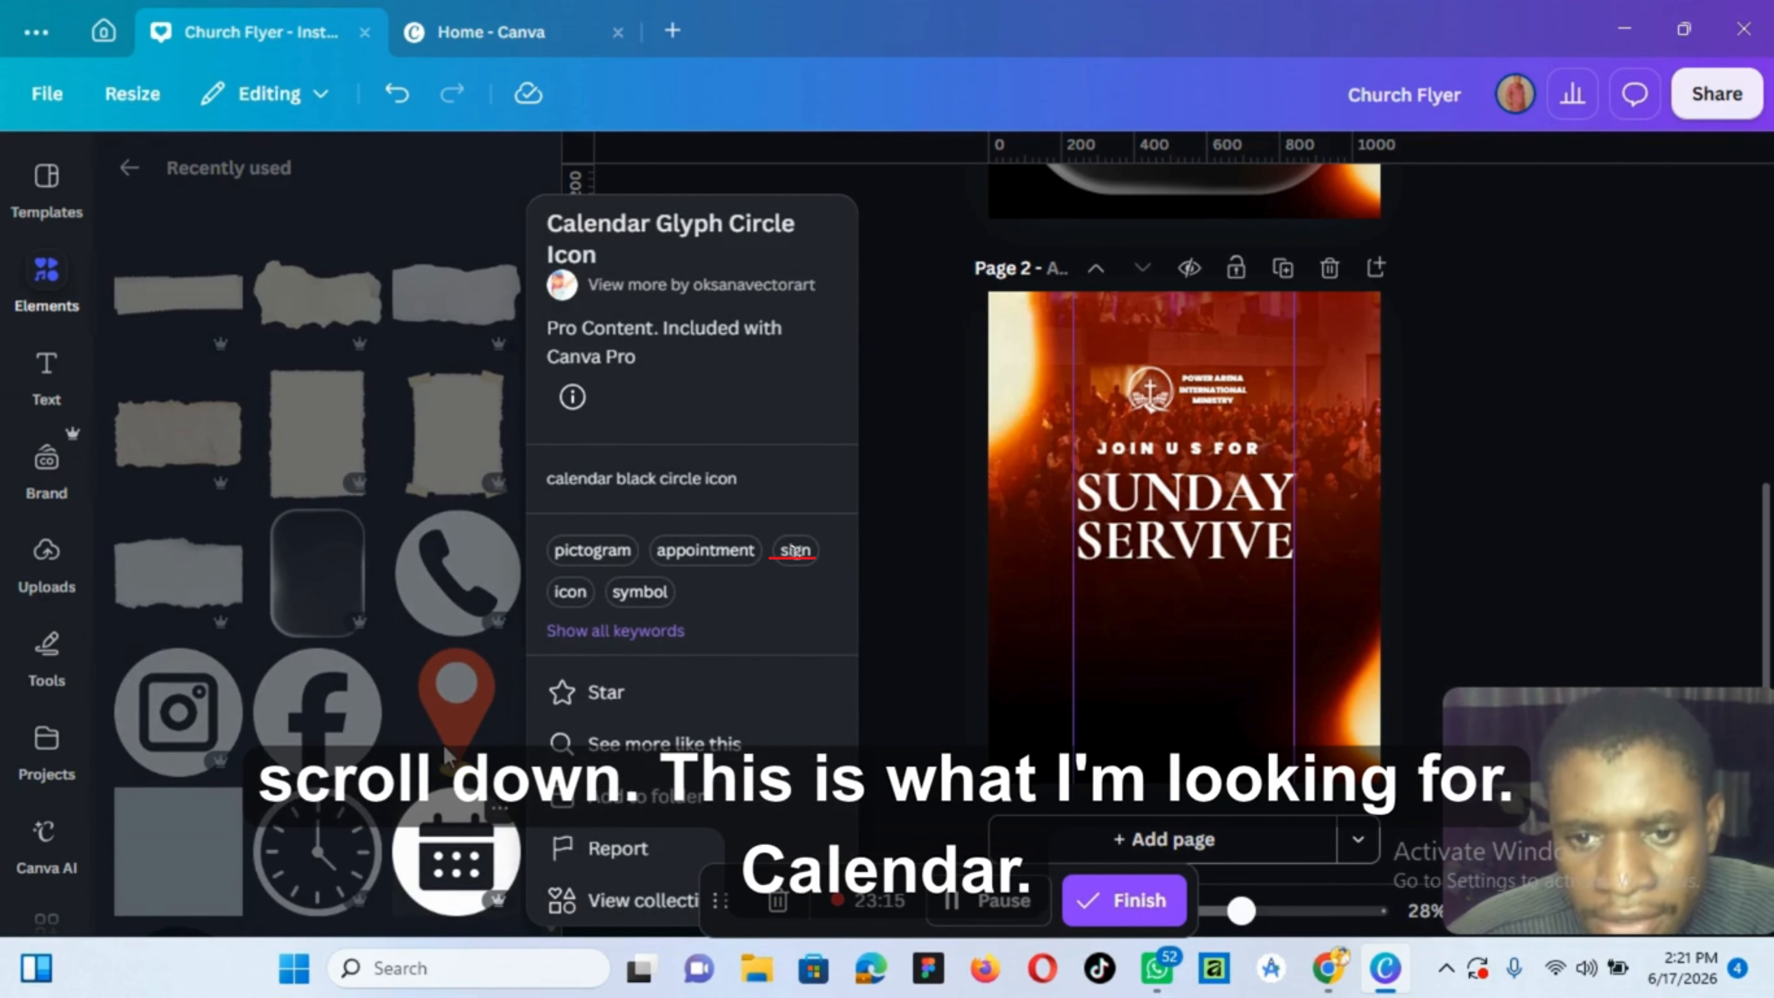
{"action": "left_click", "coordinate": [461, 874]}
{"action": "left_click", "coordinate": [461, 873]}
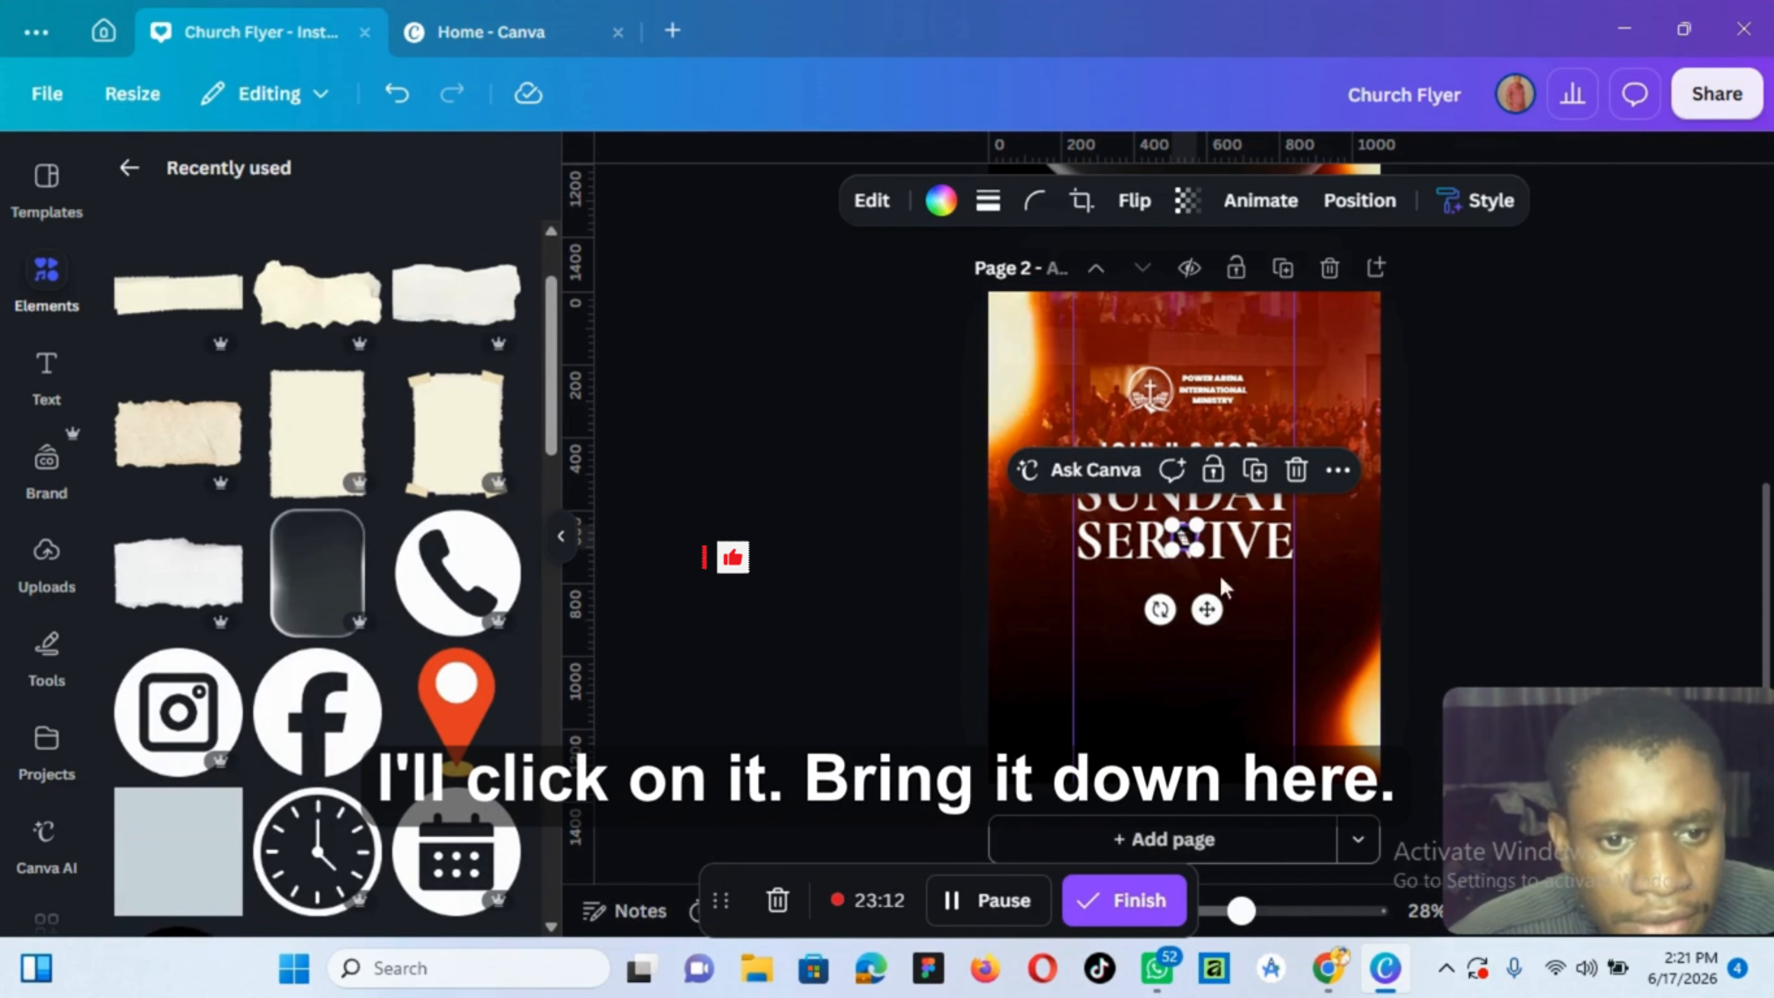
Place the calendar icon beneath the start of the heading's second line and recolor it white
{"action": "left_click_drag", "start_coordinate": [1206, 609], "coordinate": [1116, 659]}
{"action": "left_click", "coordinate": [941, 200]}
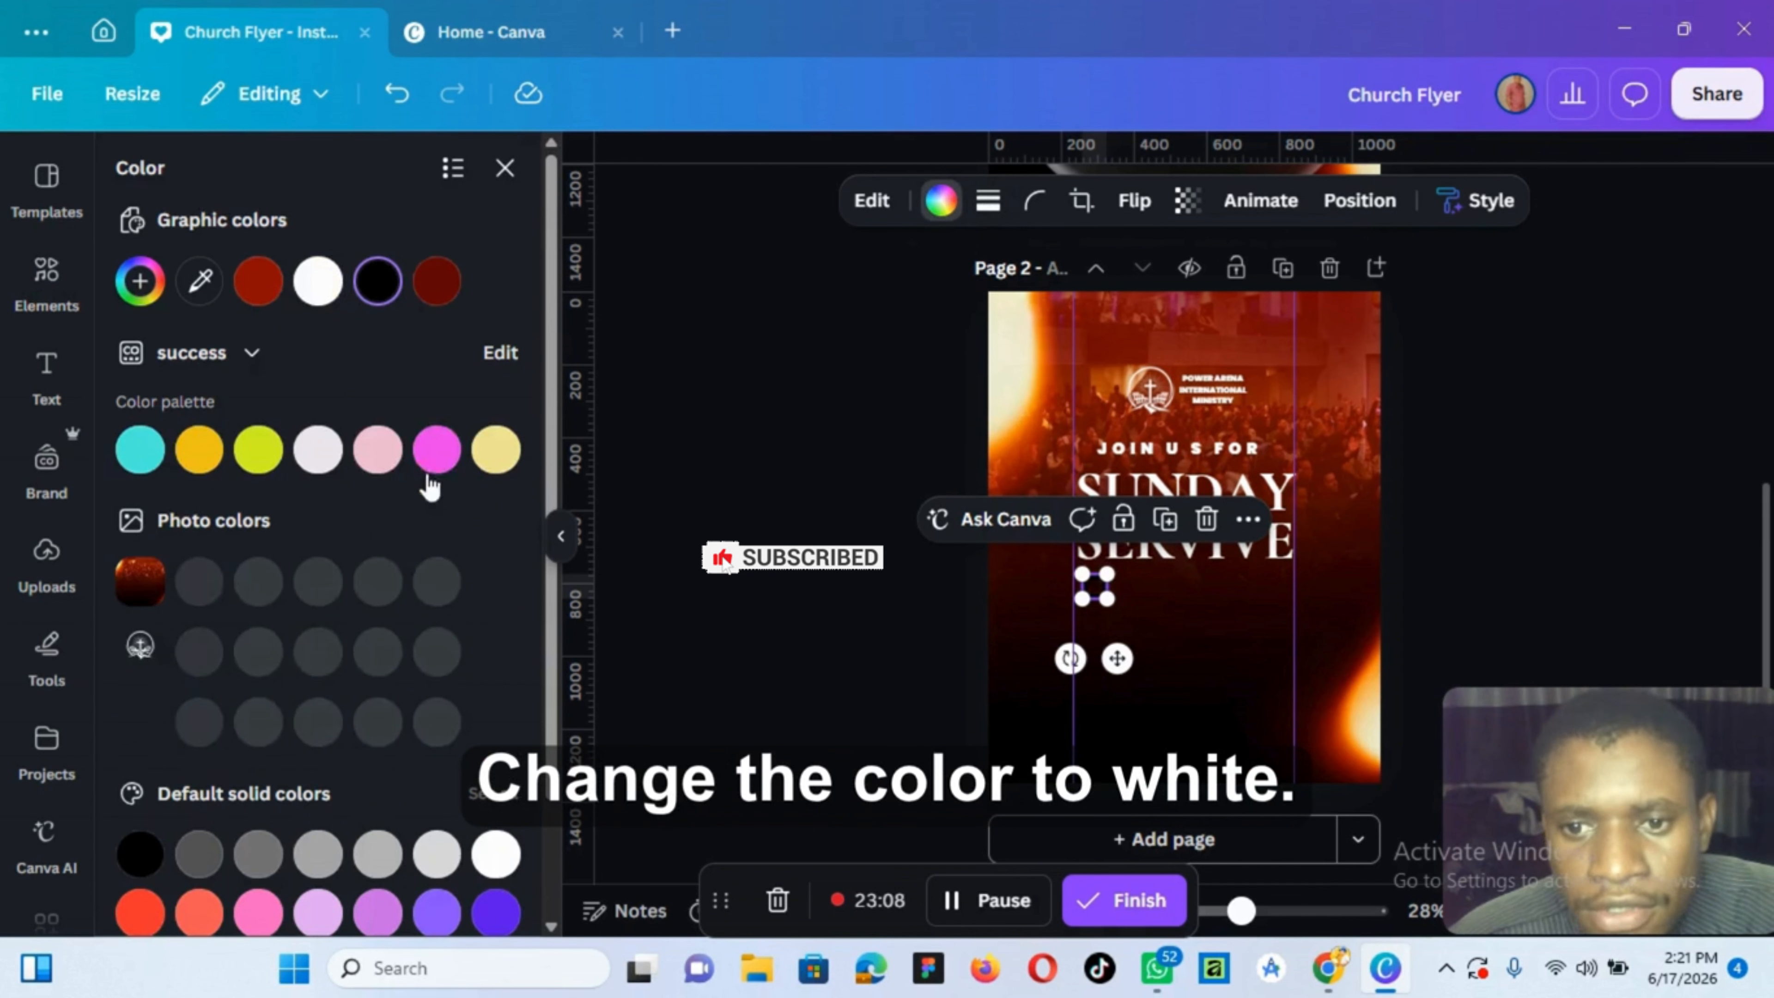
{"action": "left_click", "coordinate": [317, 282]}
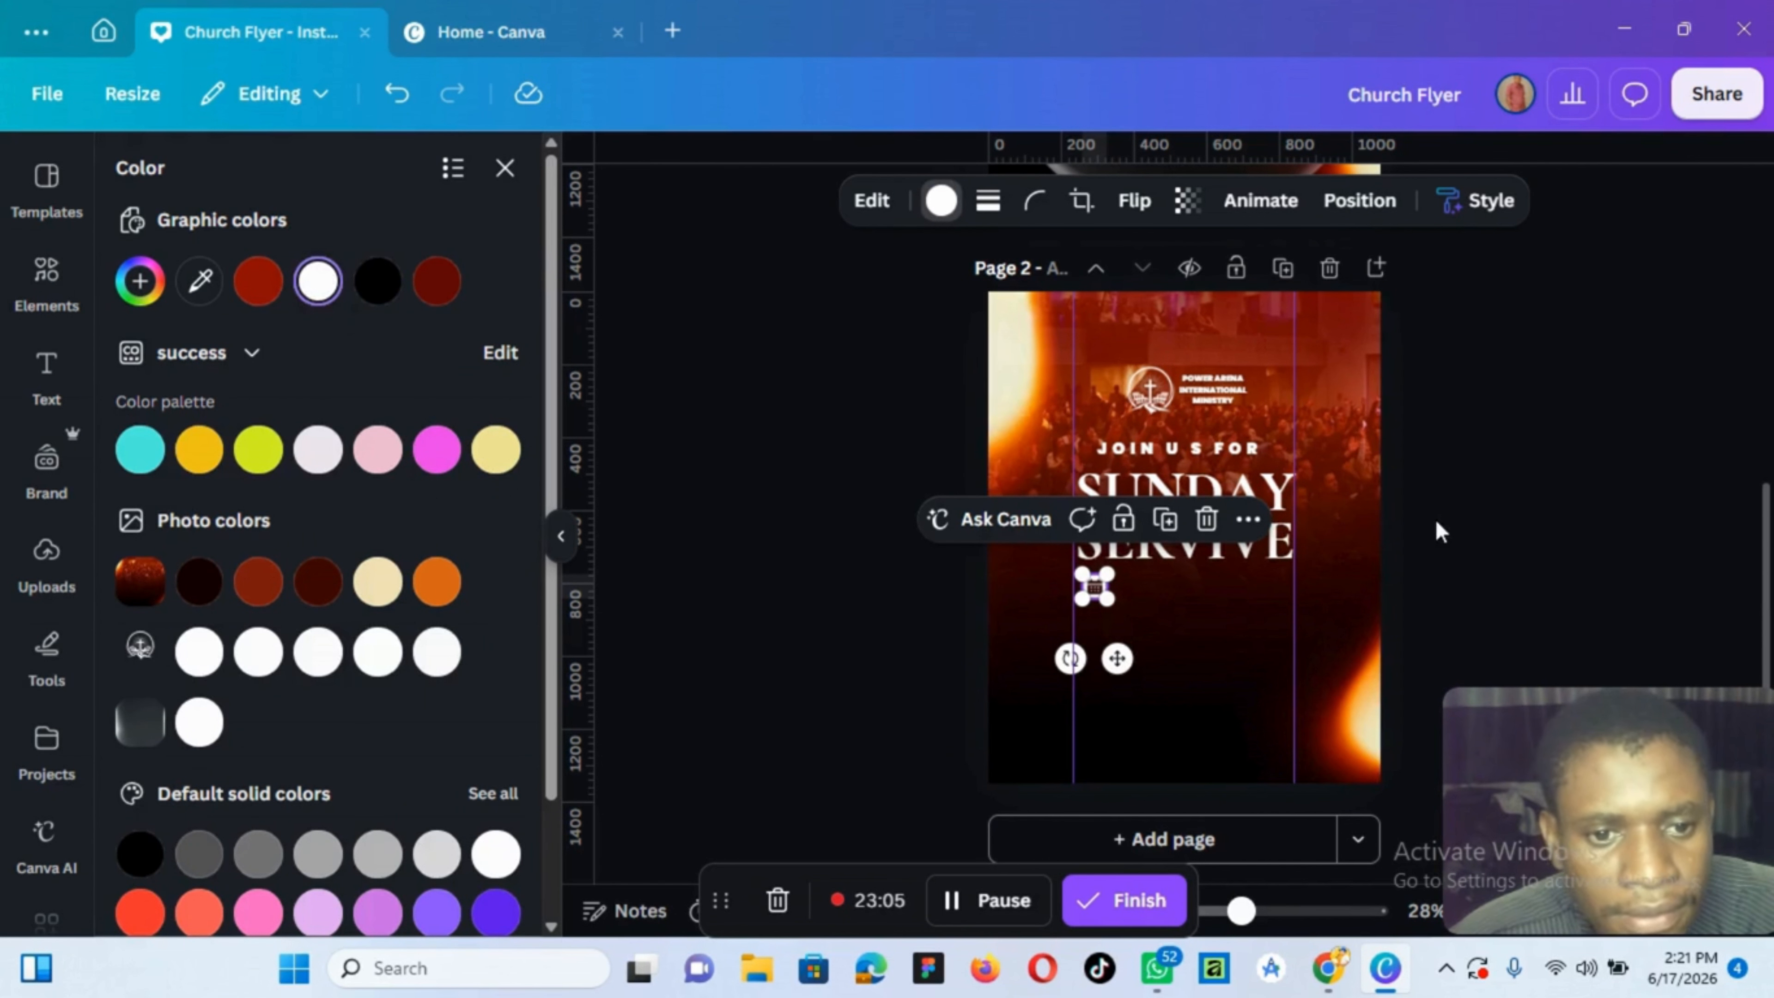
{"action": "key", "text": "Escape"}
{"action": "left_click", "coordinate": [1482, 580]}
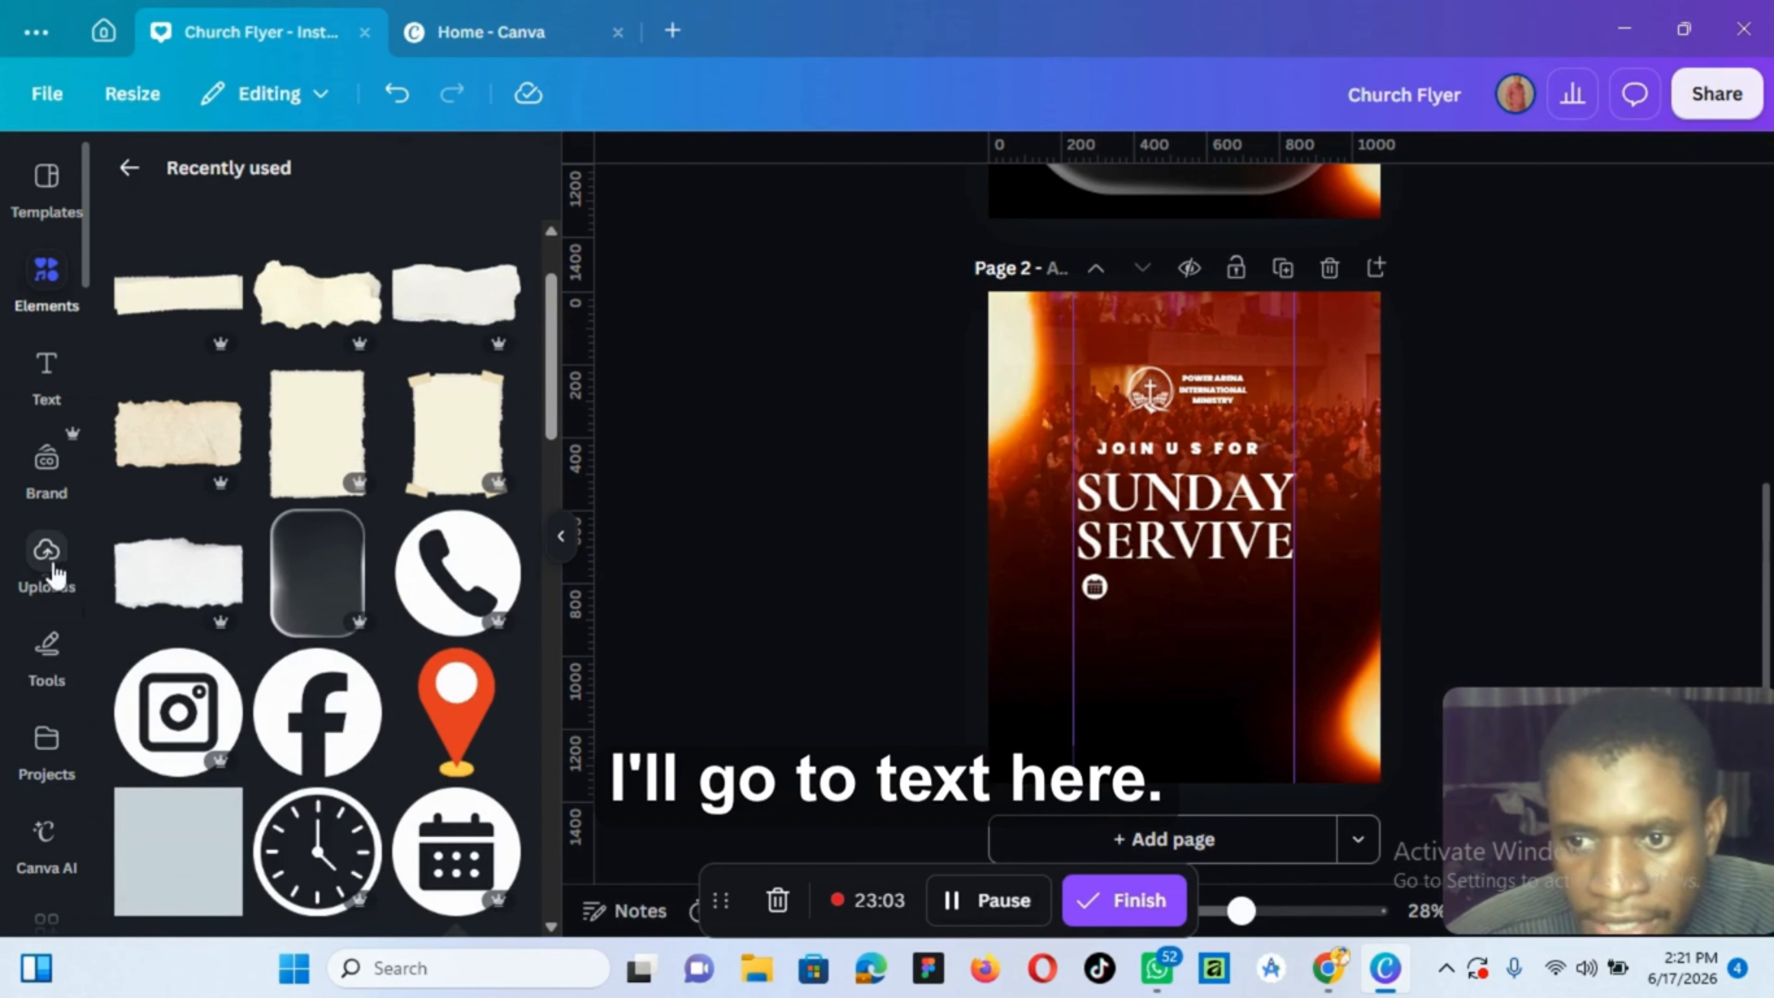
Add a two-line date text reading "SUN 14T" and "JUNE,2026", and place it beside the calendar icon
{"action": "left_click", "coordinate": [1143, 619]}
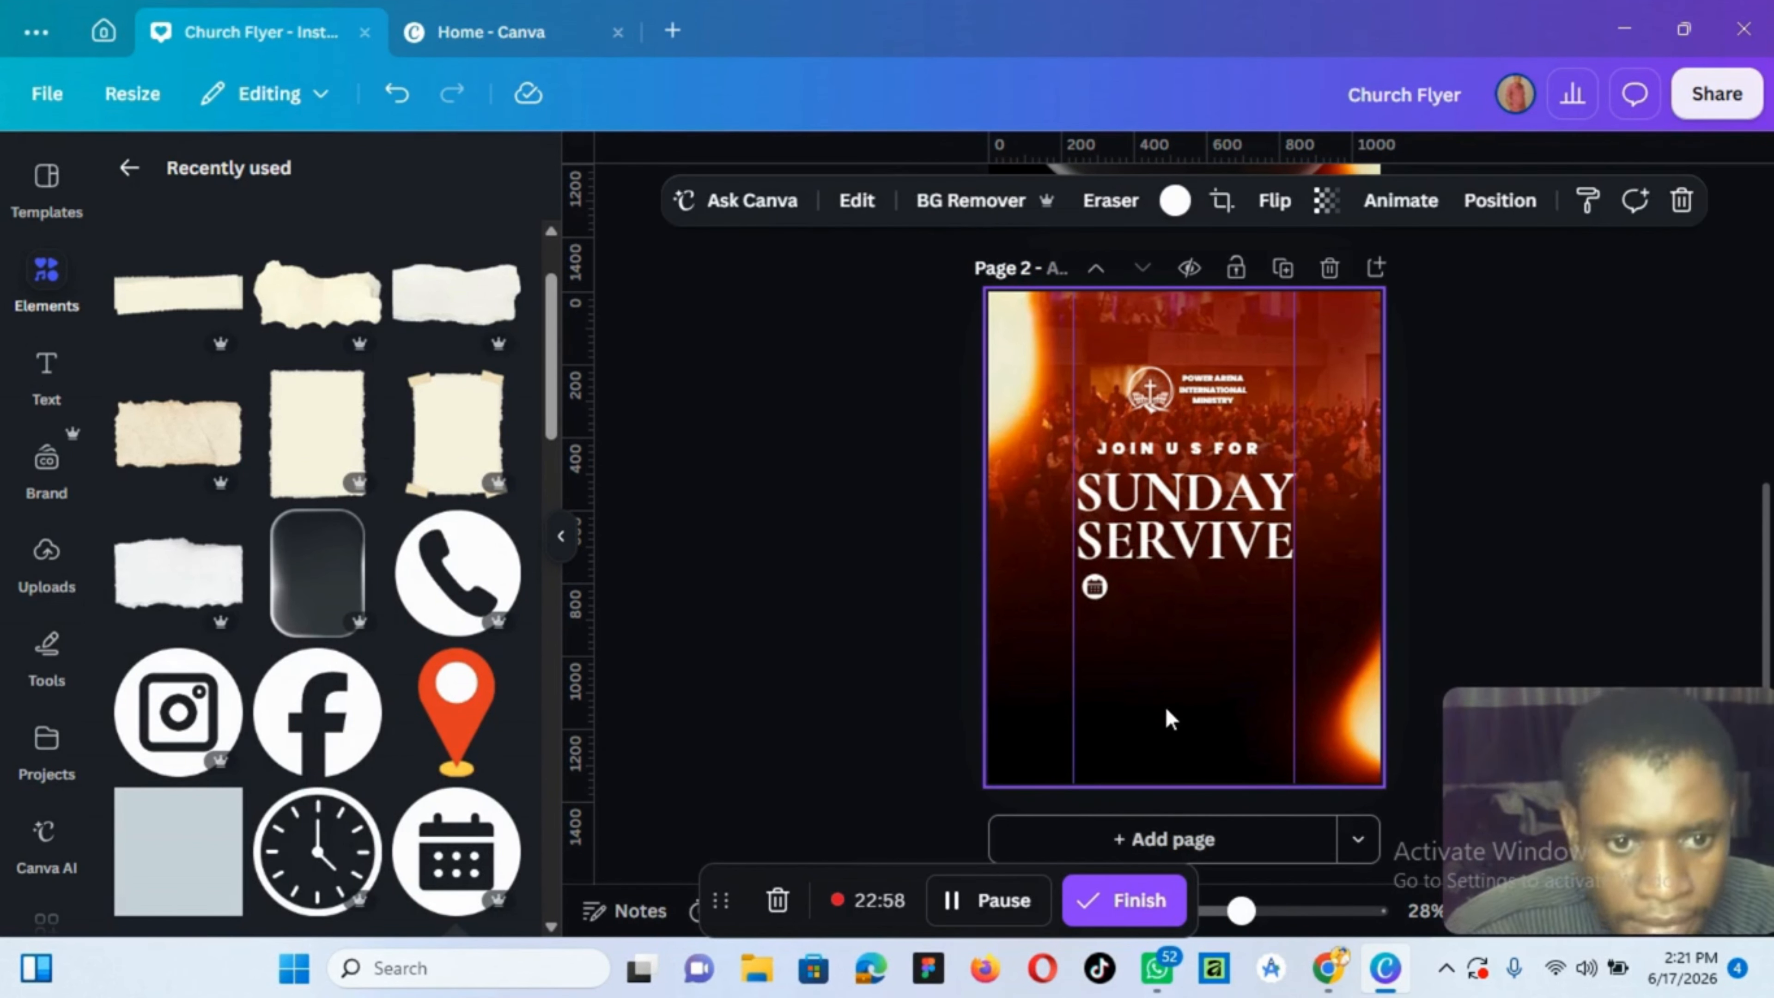
{"action": "type", "text": "tSUN"}
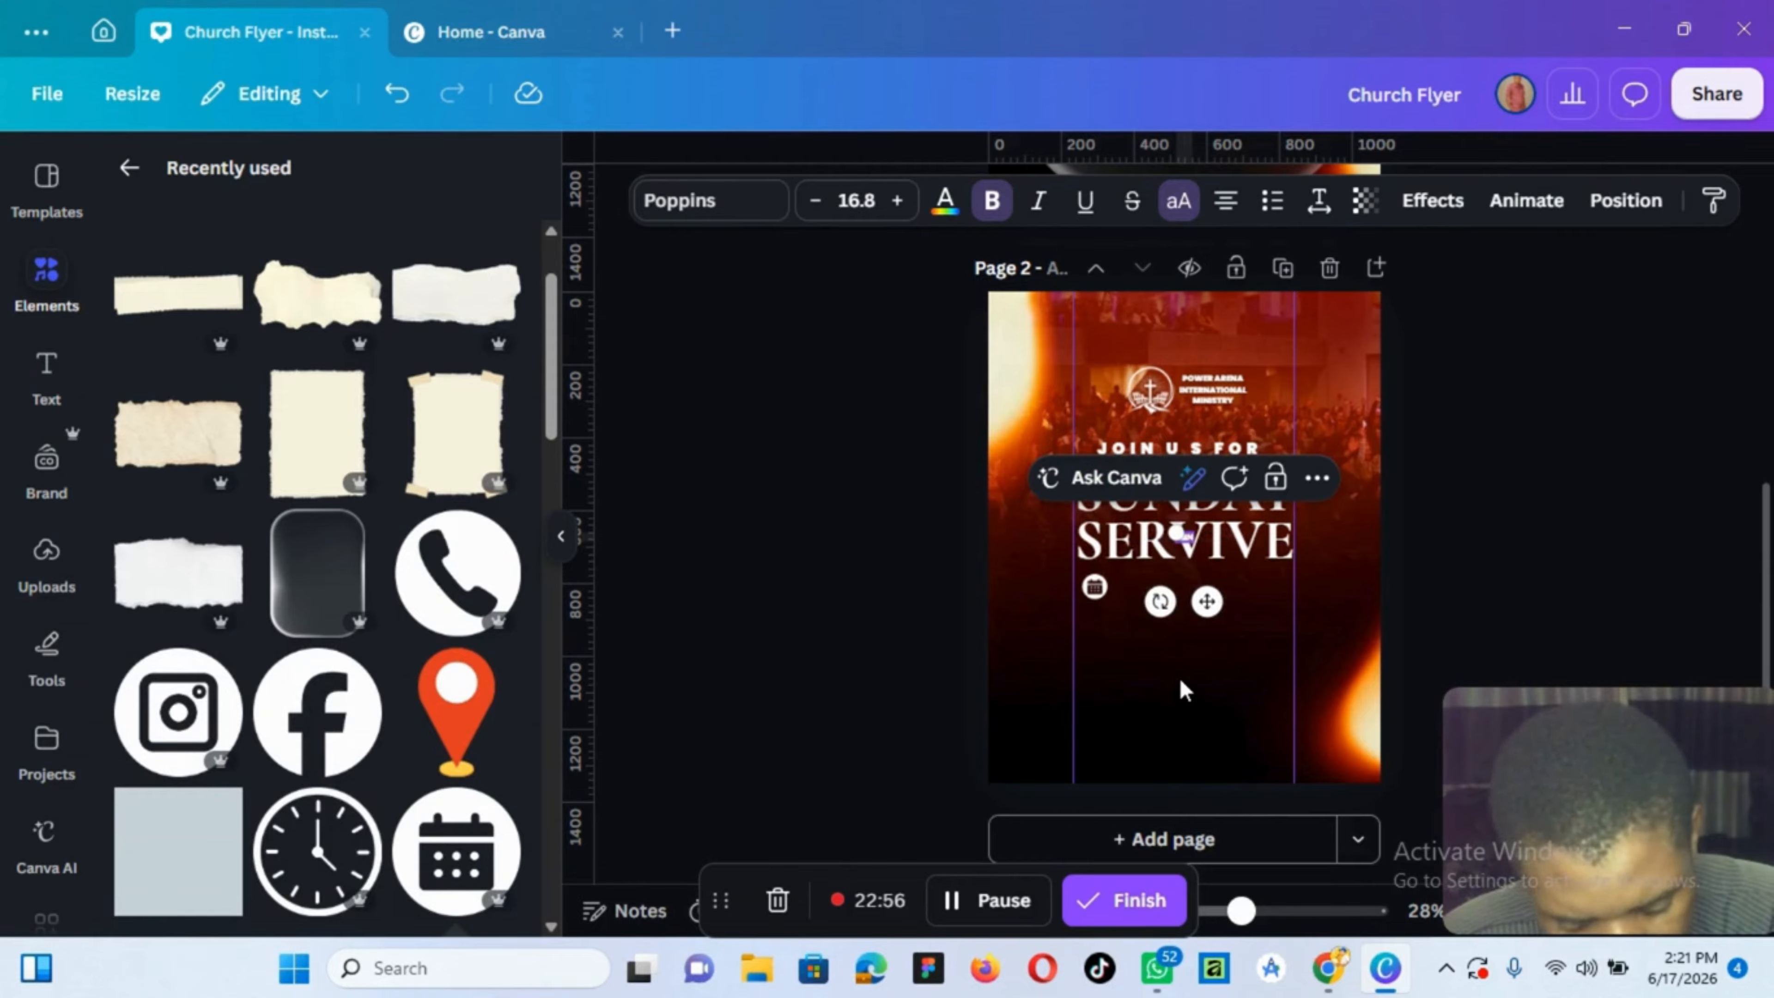
{"action": "type", "text": "DAY"}
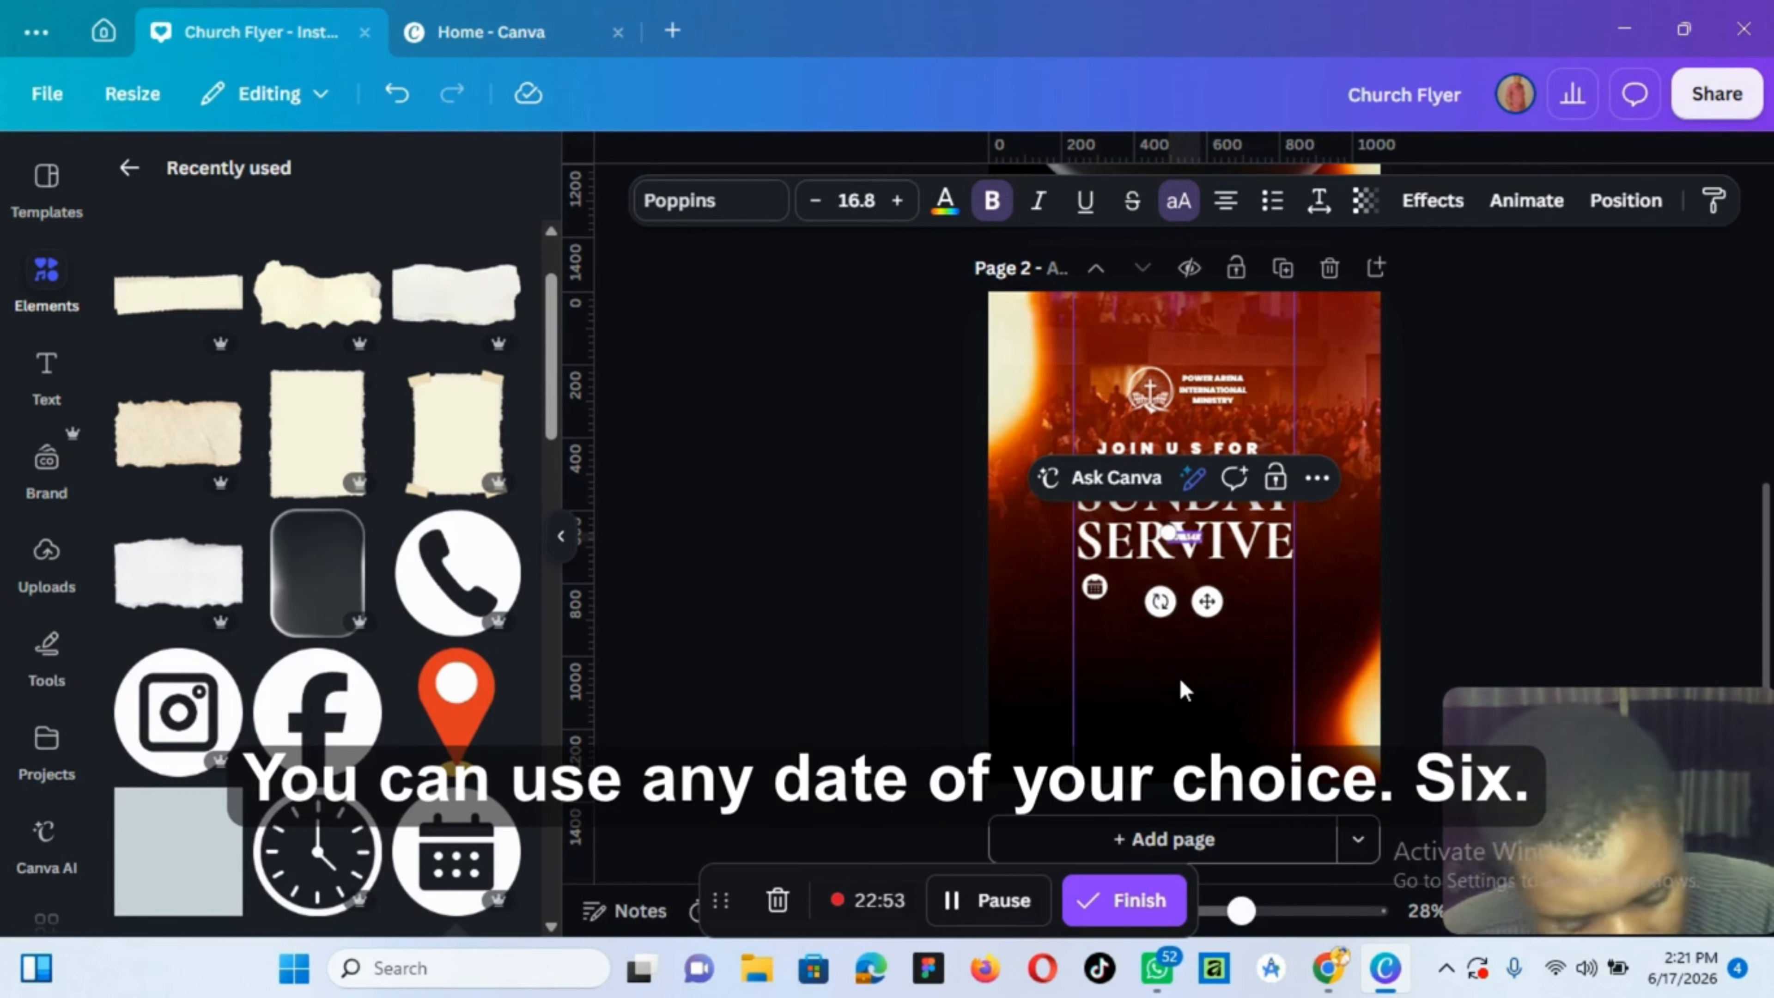
{"action": "key", "text": "Return"}
{"action": "type", "text": "JUNE 6TH"}
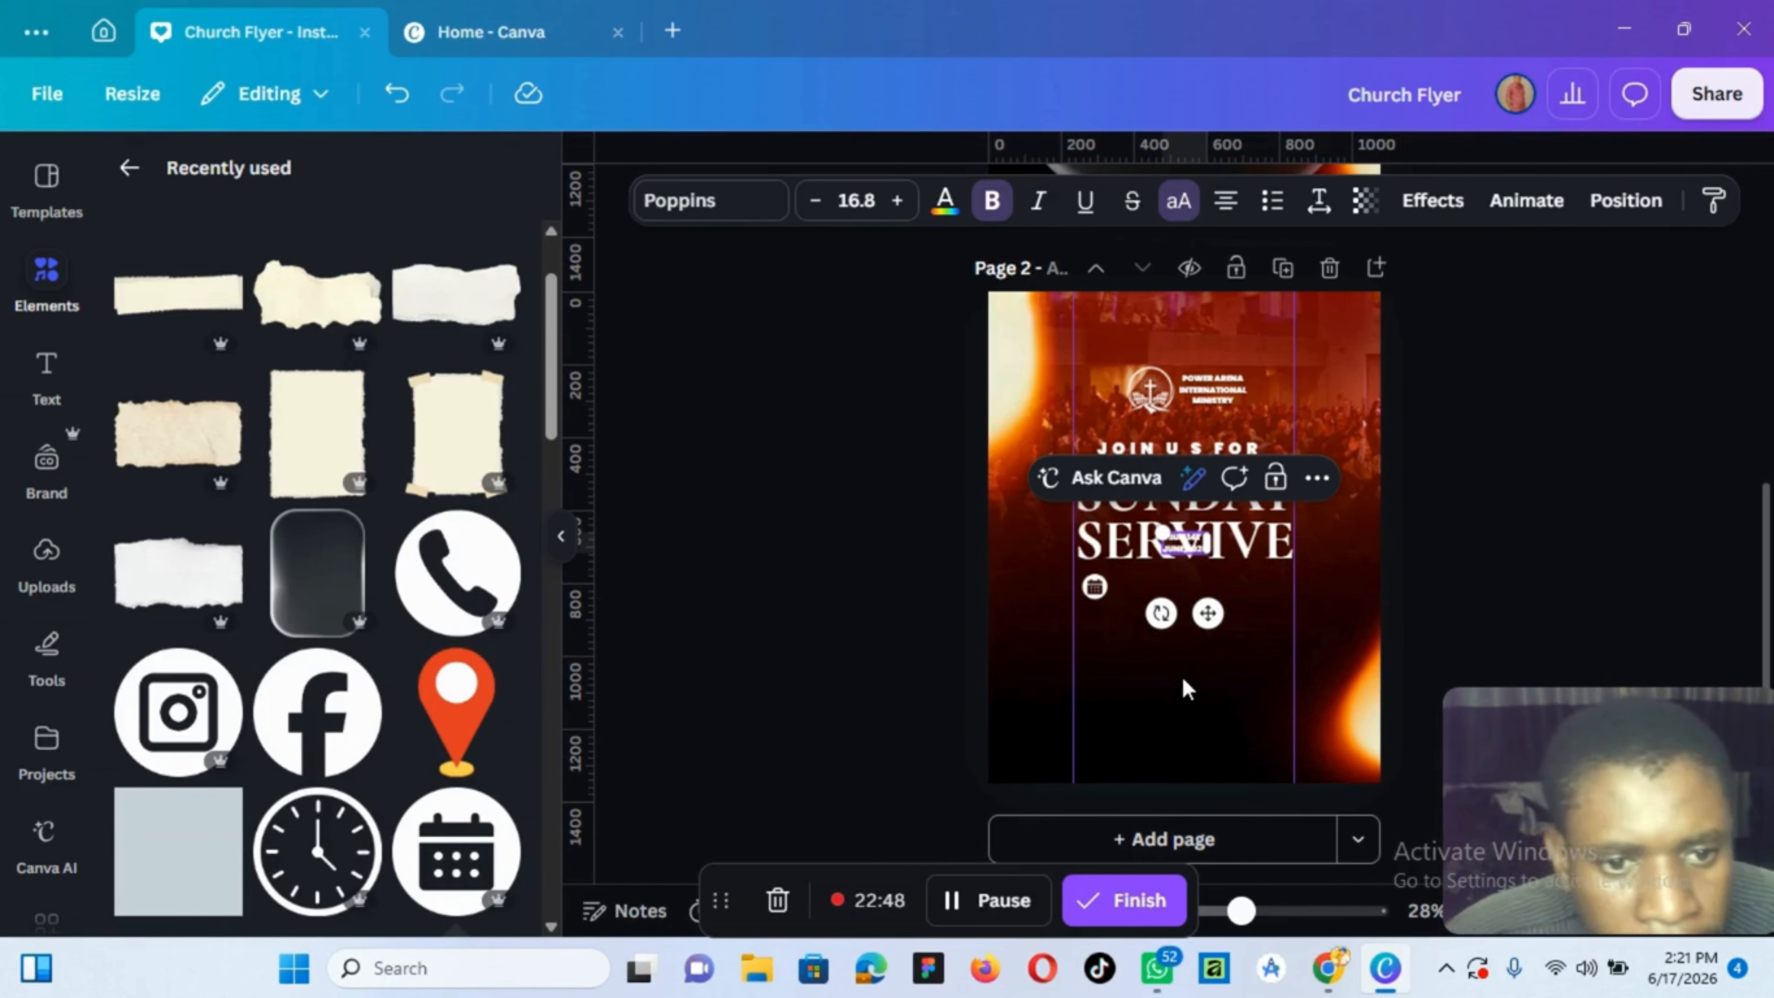
{"action": "left_click_drag", "start_coordinate": [1207, 613], "coordinate": [1170, 656]}
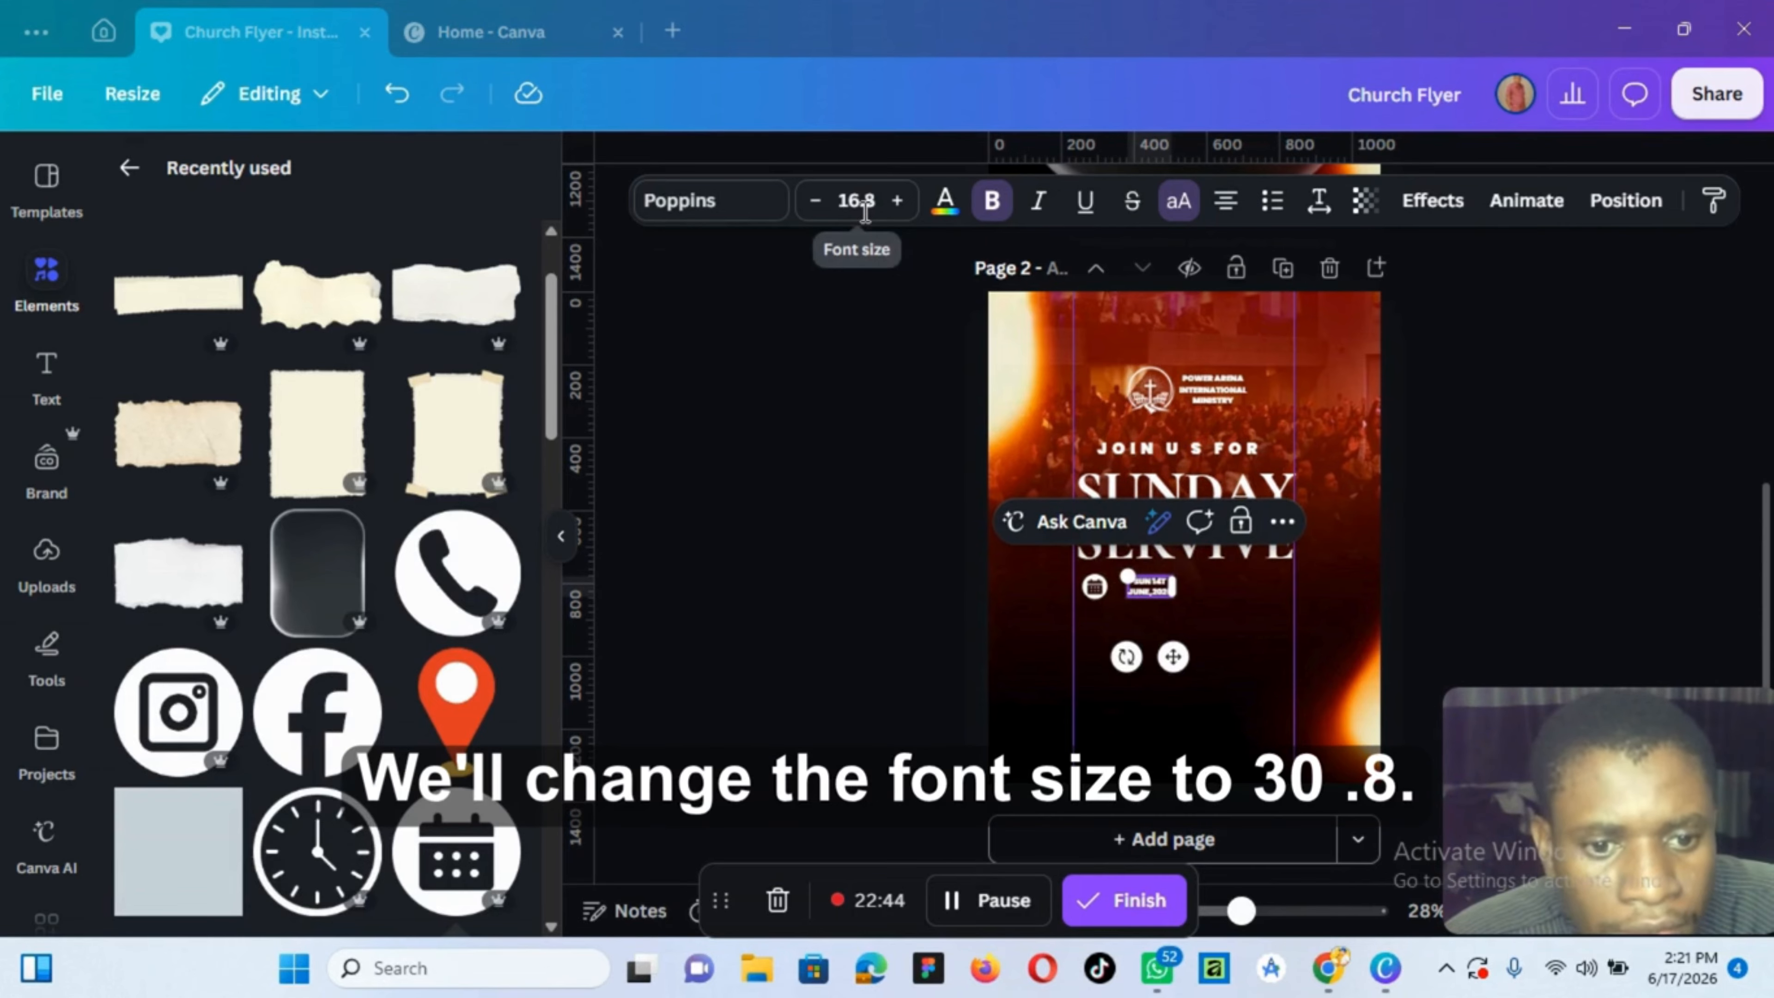
Set the date text's font size to 30.8 and left-align its two lines
{"action": "left_click", "coordinate": [855, 203]}
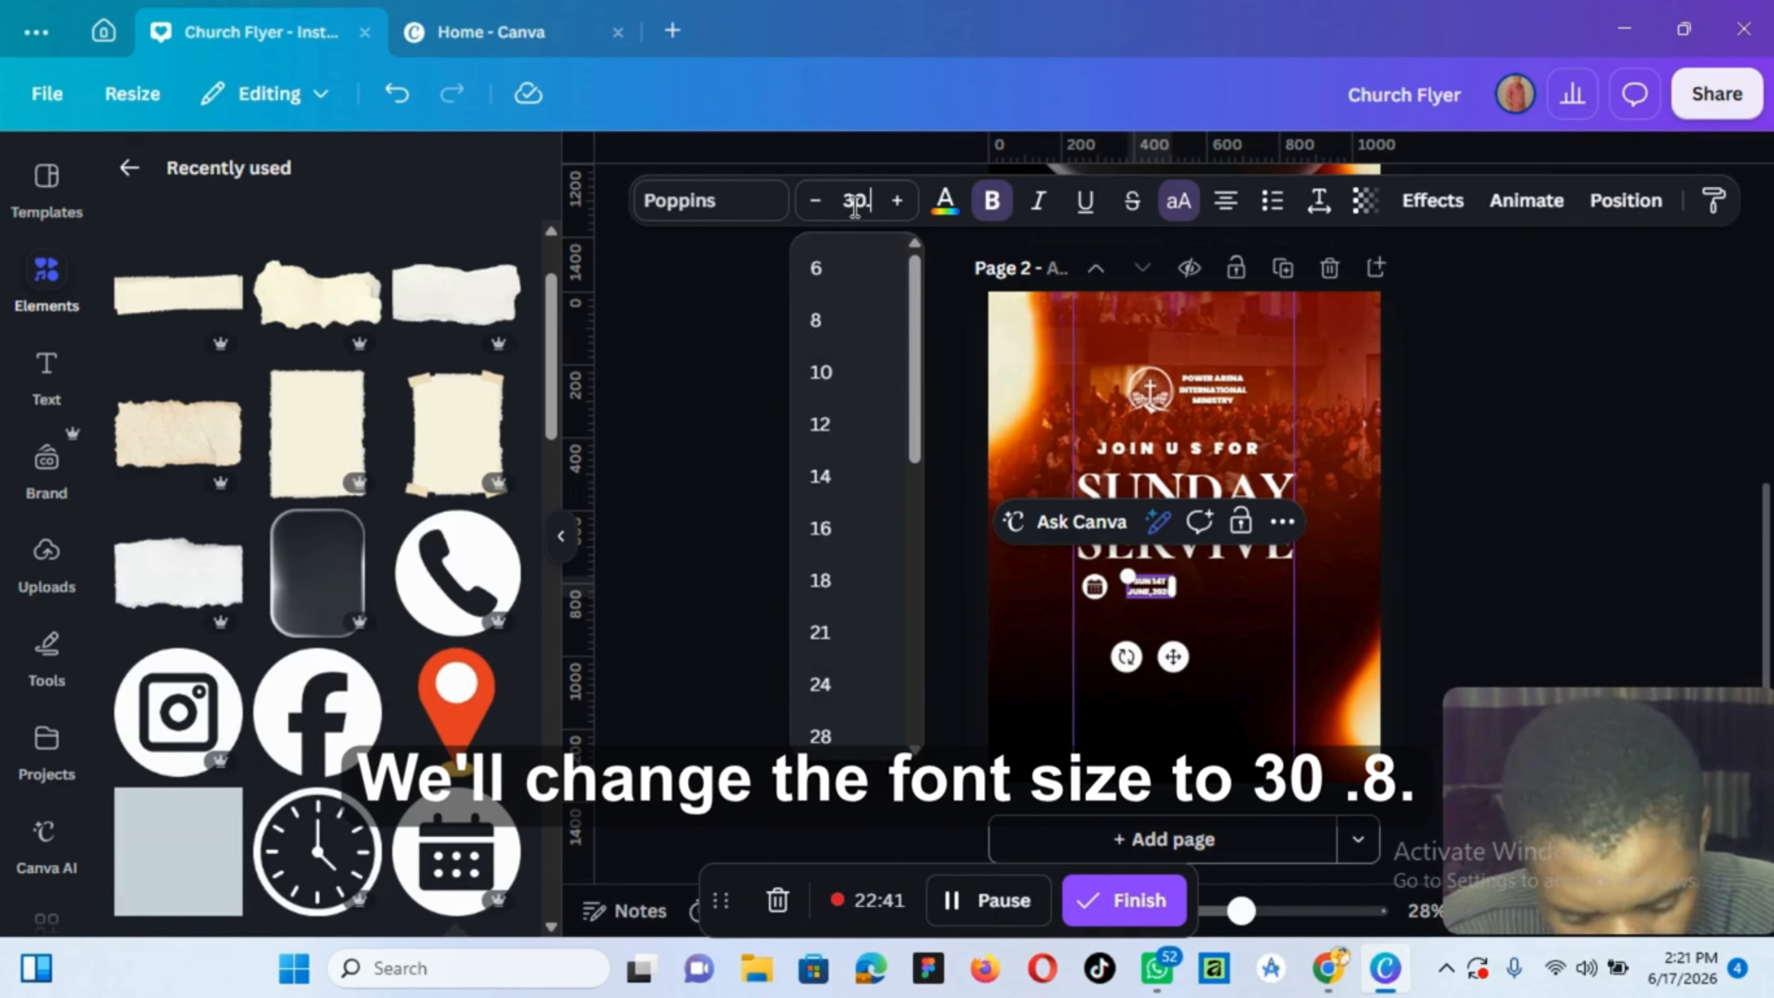
{"action": "type", "text": "30.8"}
{"action": "key", "text": "Return"}
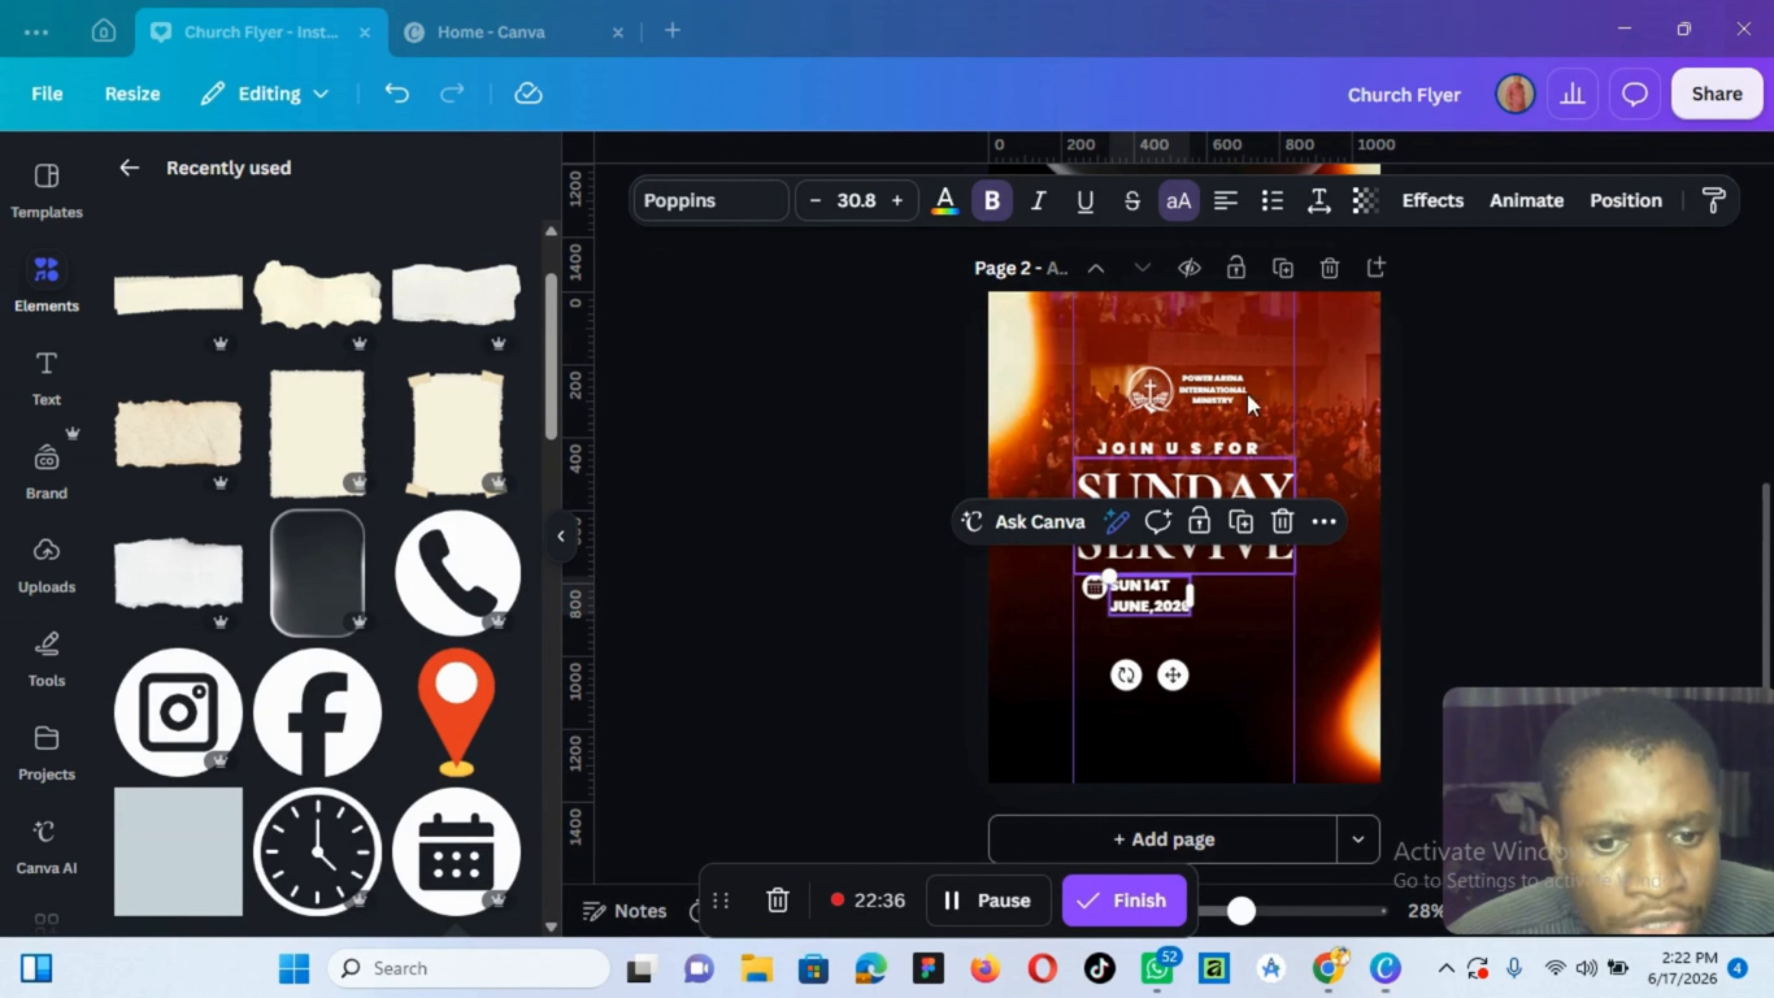
Set the date text's line spacing to 1.16 and shift the text slightly up to sit level with the calendar icon
{"action": "left_click", "coordinate": [1319, 206]}
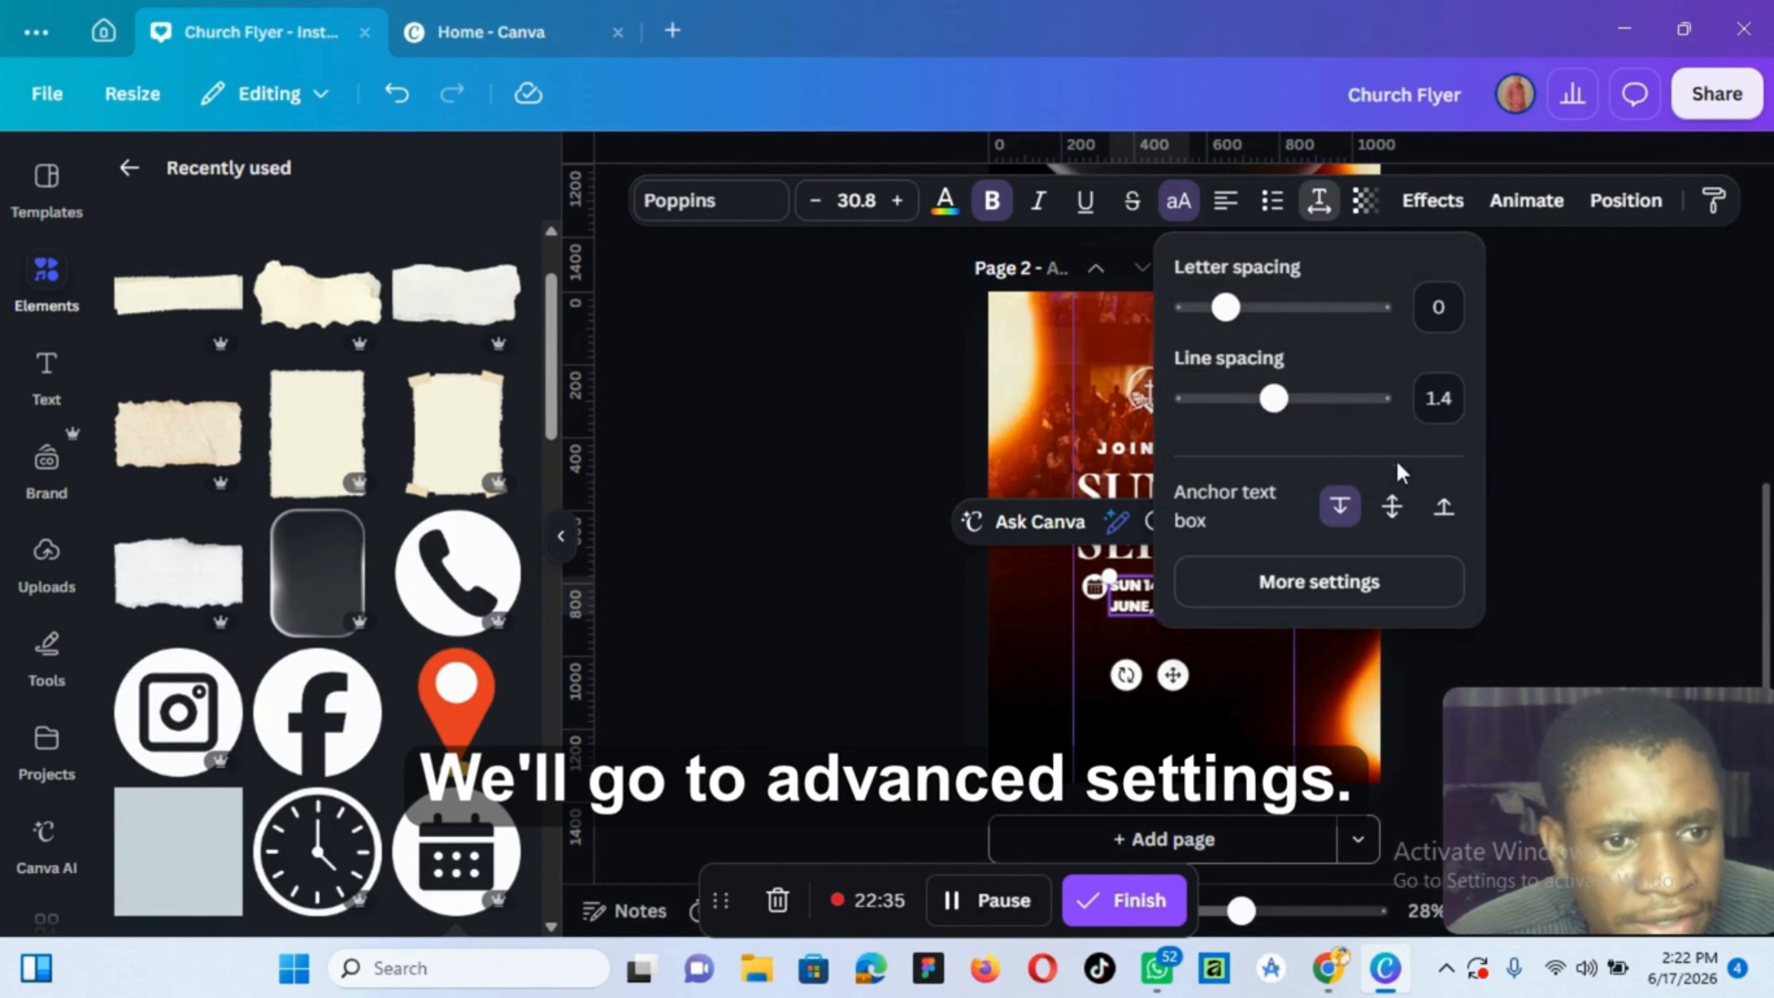
{"action": "left_click", "coordinate": [1430, 413]}
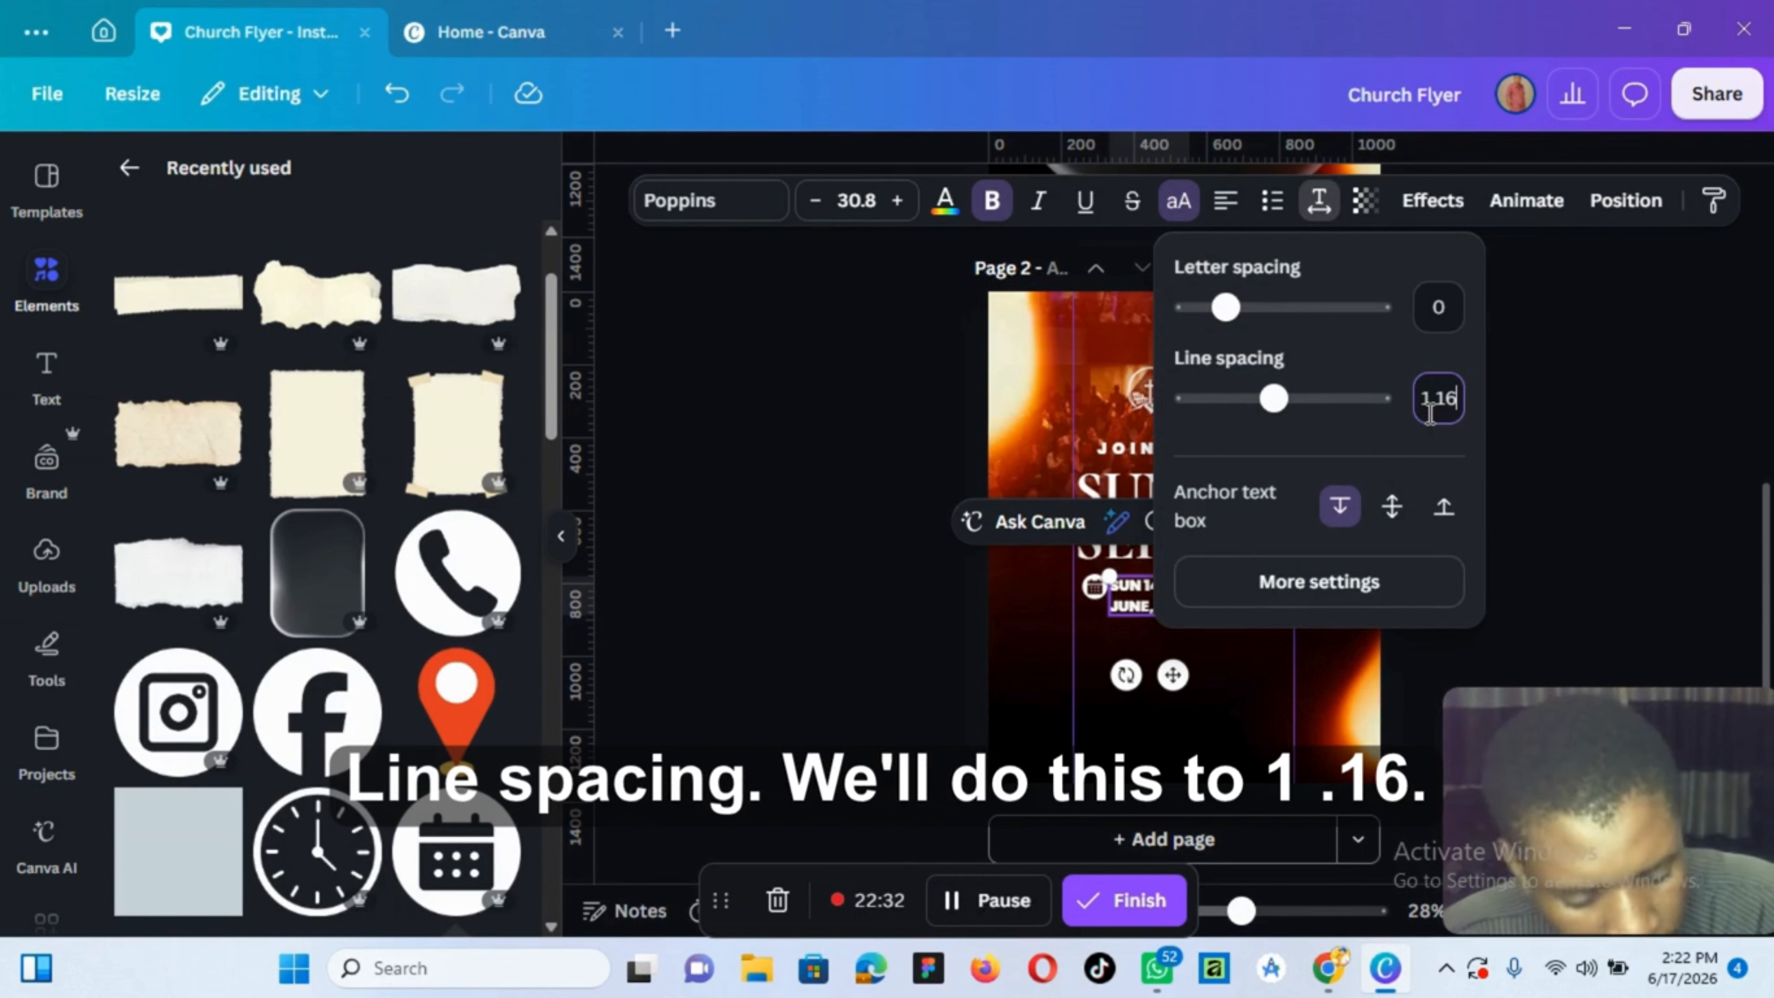
{"action": "key", "text": "Return"}
{"action": "left_click", "coordinate": [1723, 455]}
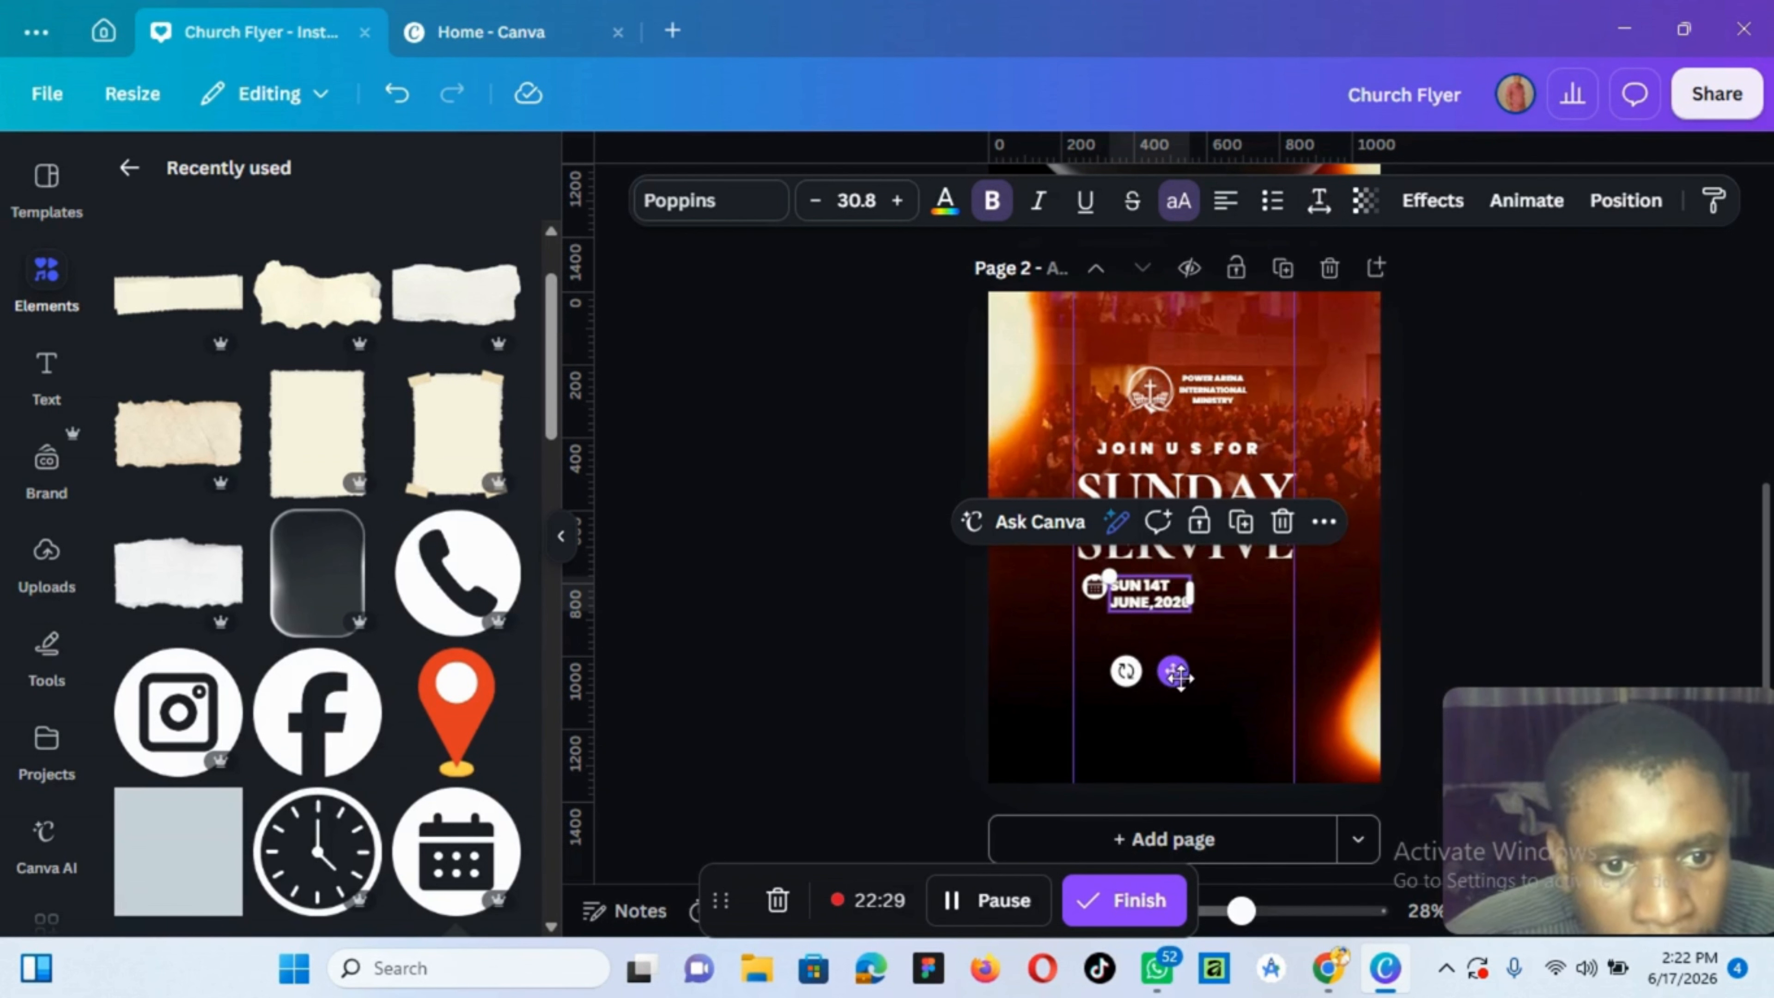
{"action": "left_click_drag", "start_coordinate": [1178, 677], "coordinate": [1177, 666]}
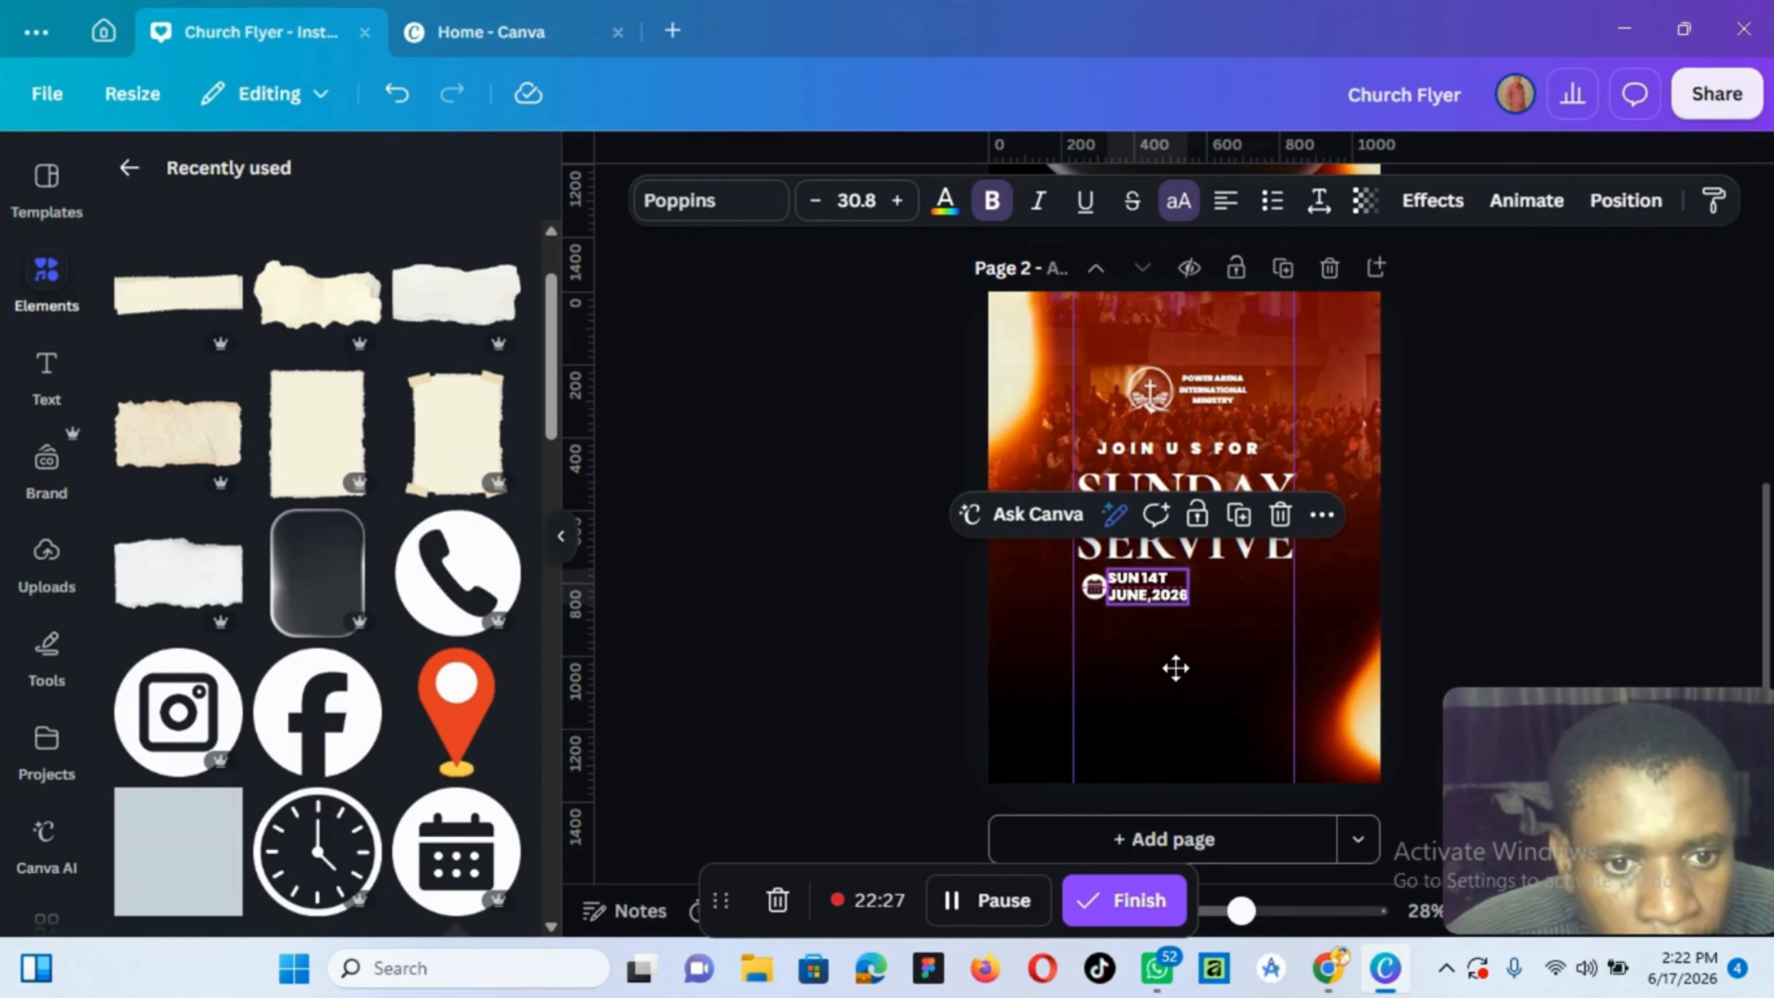
{"action": "left_click", "coordinate": [1603, 561]}
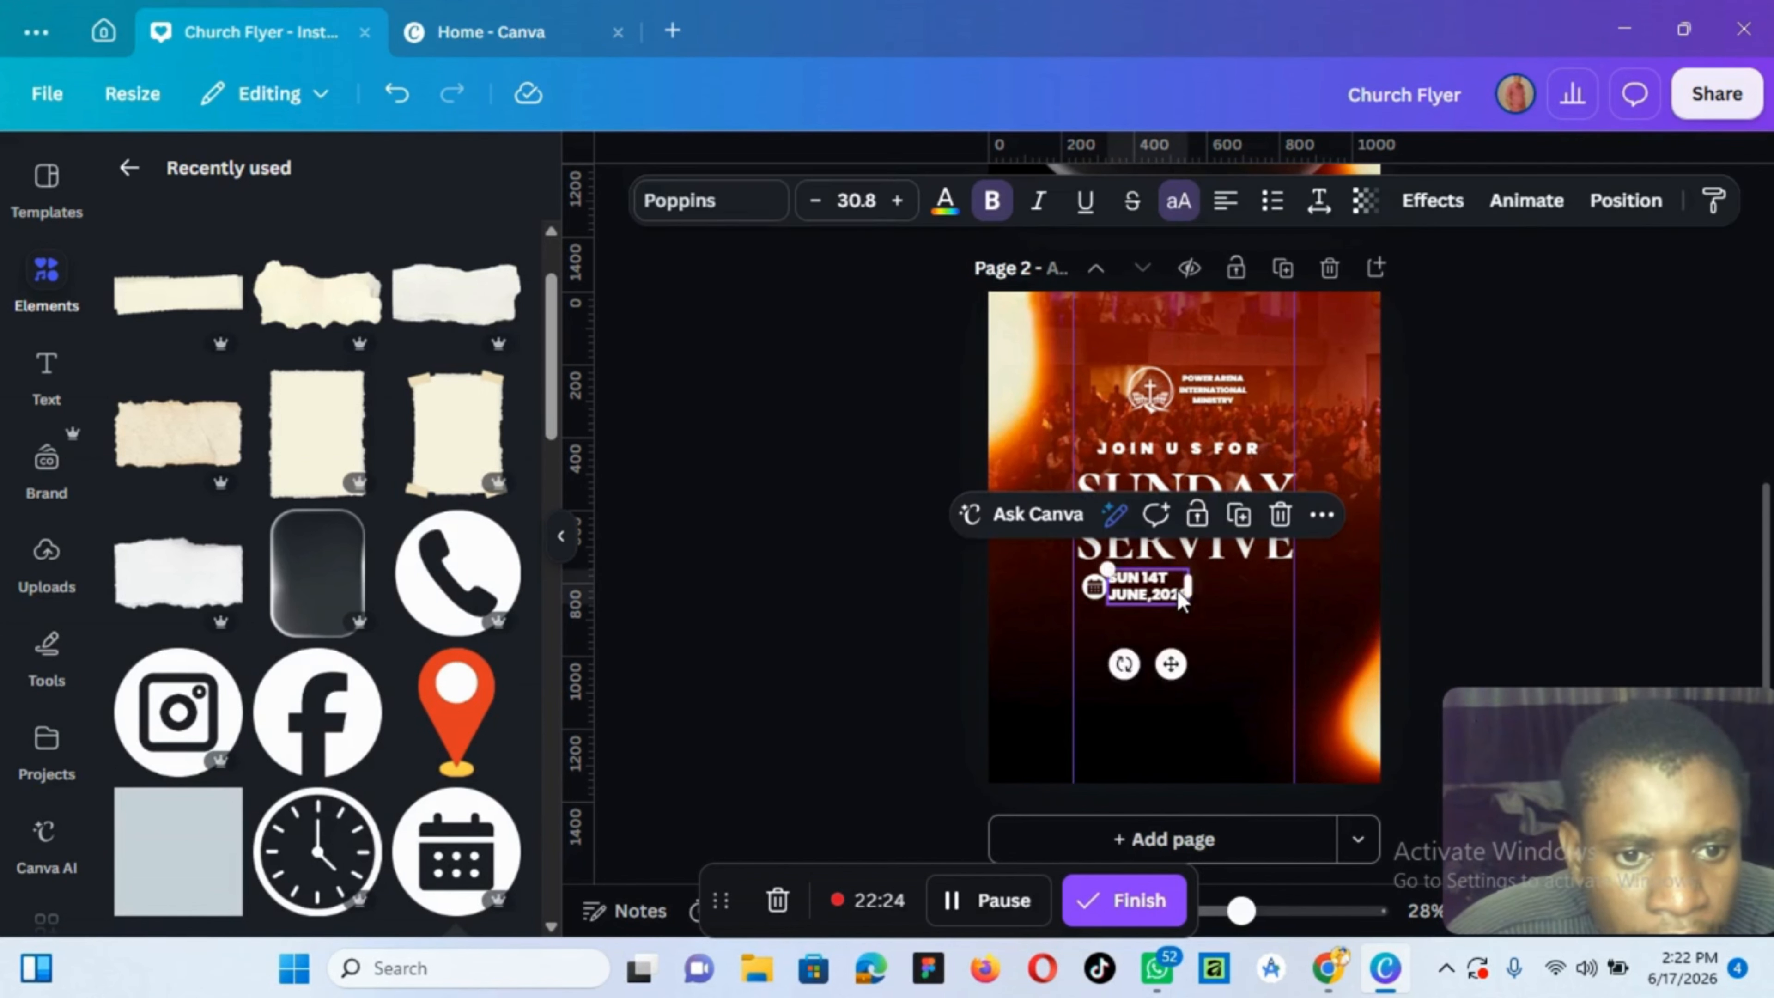
Nudge the calendar icon left until it lines up with the left vertical guide on page 2
{"action": "left_click", "coordinate": [1091, 590]}
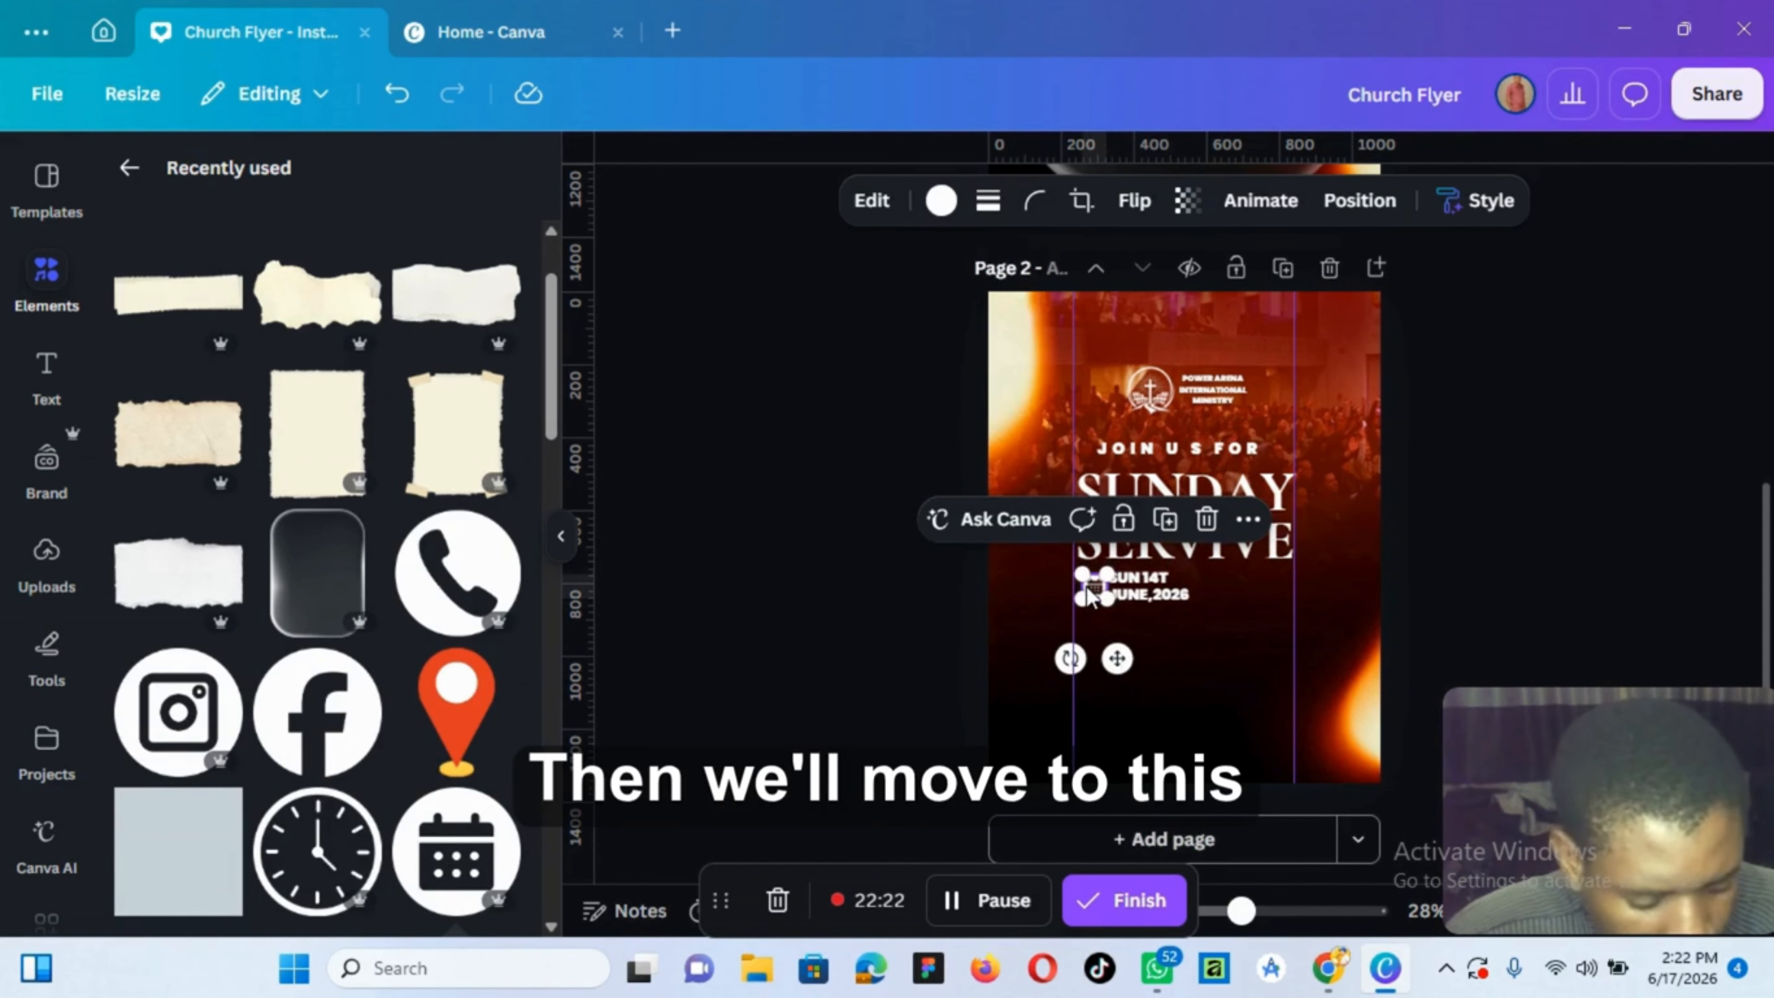
{"action": "key", "text": "Left"}
{"action": "key", "text": "Left"}
{"action": "key", "text": "Left"}
{"action": "key", "text": "Left"}
{"action": "key", "text": "Left"}
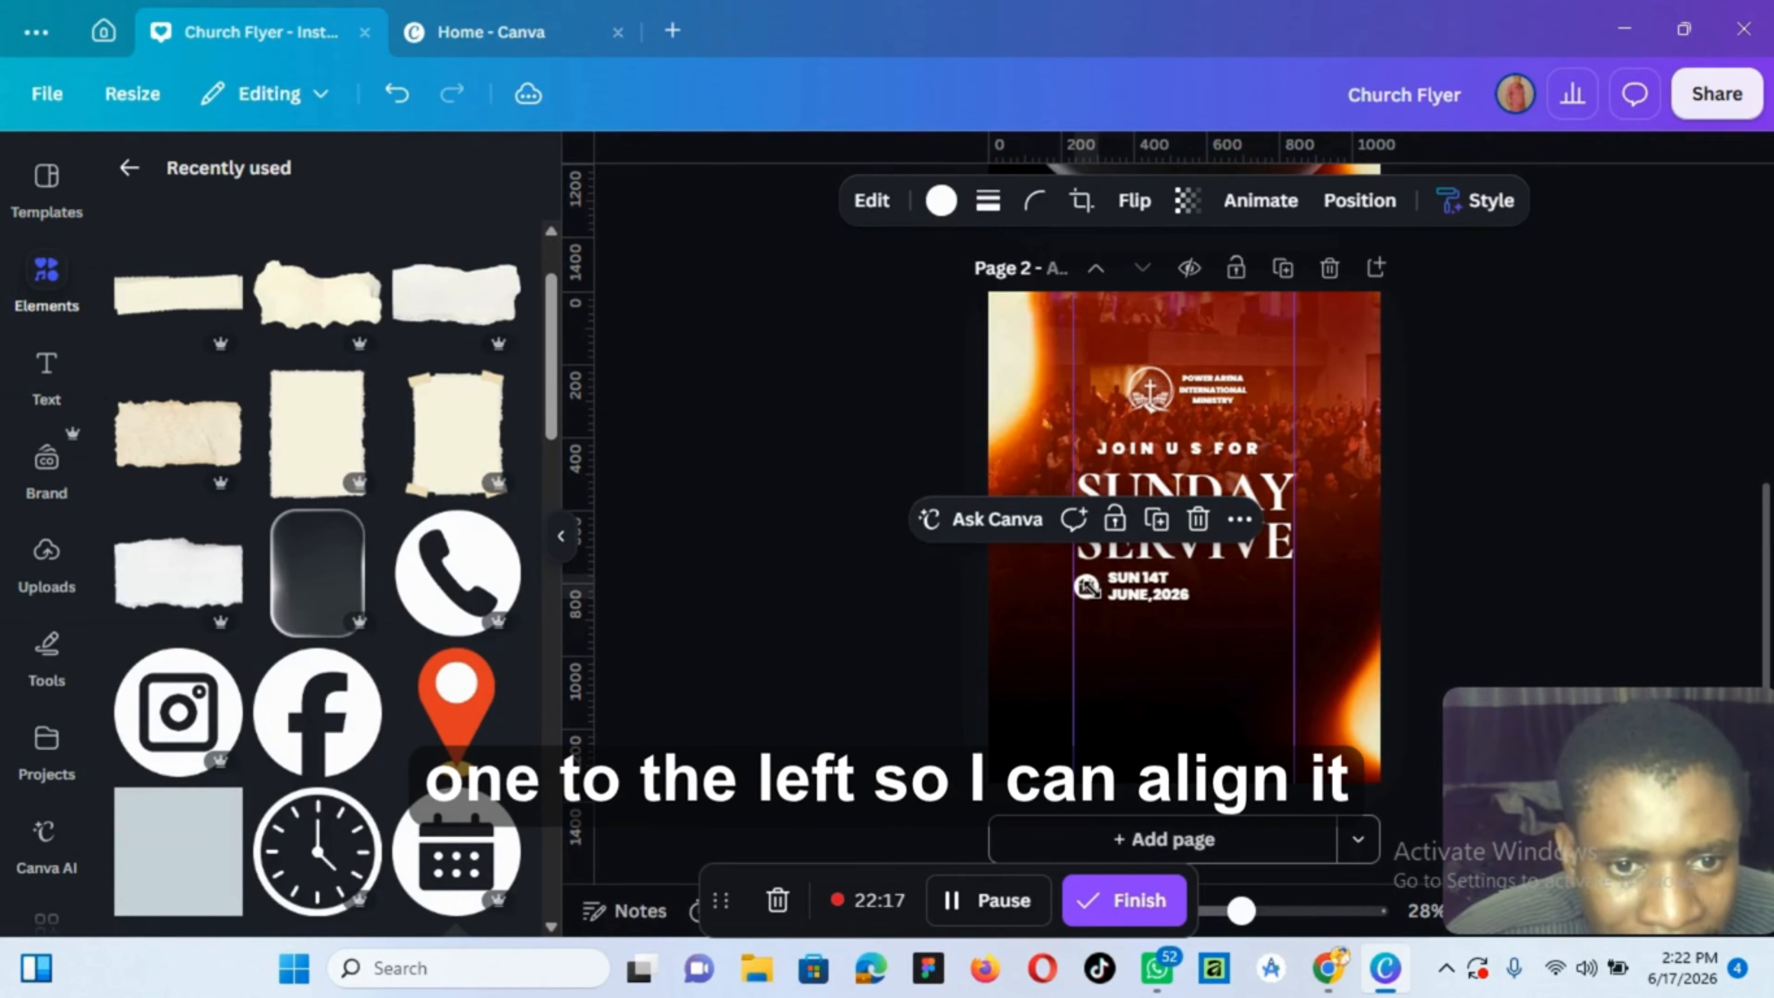
Nudge the two-line date text left to sit close beside the calendar icon
{"action": "left_click", "coordinate": [1116, 595]}
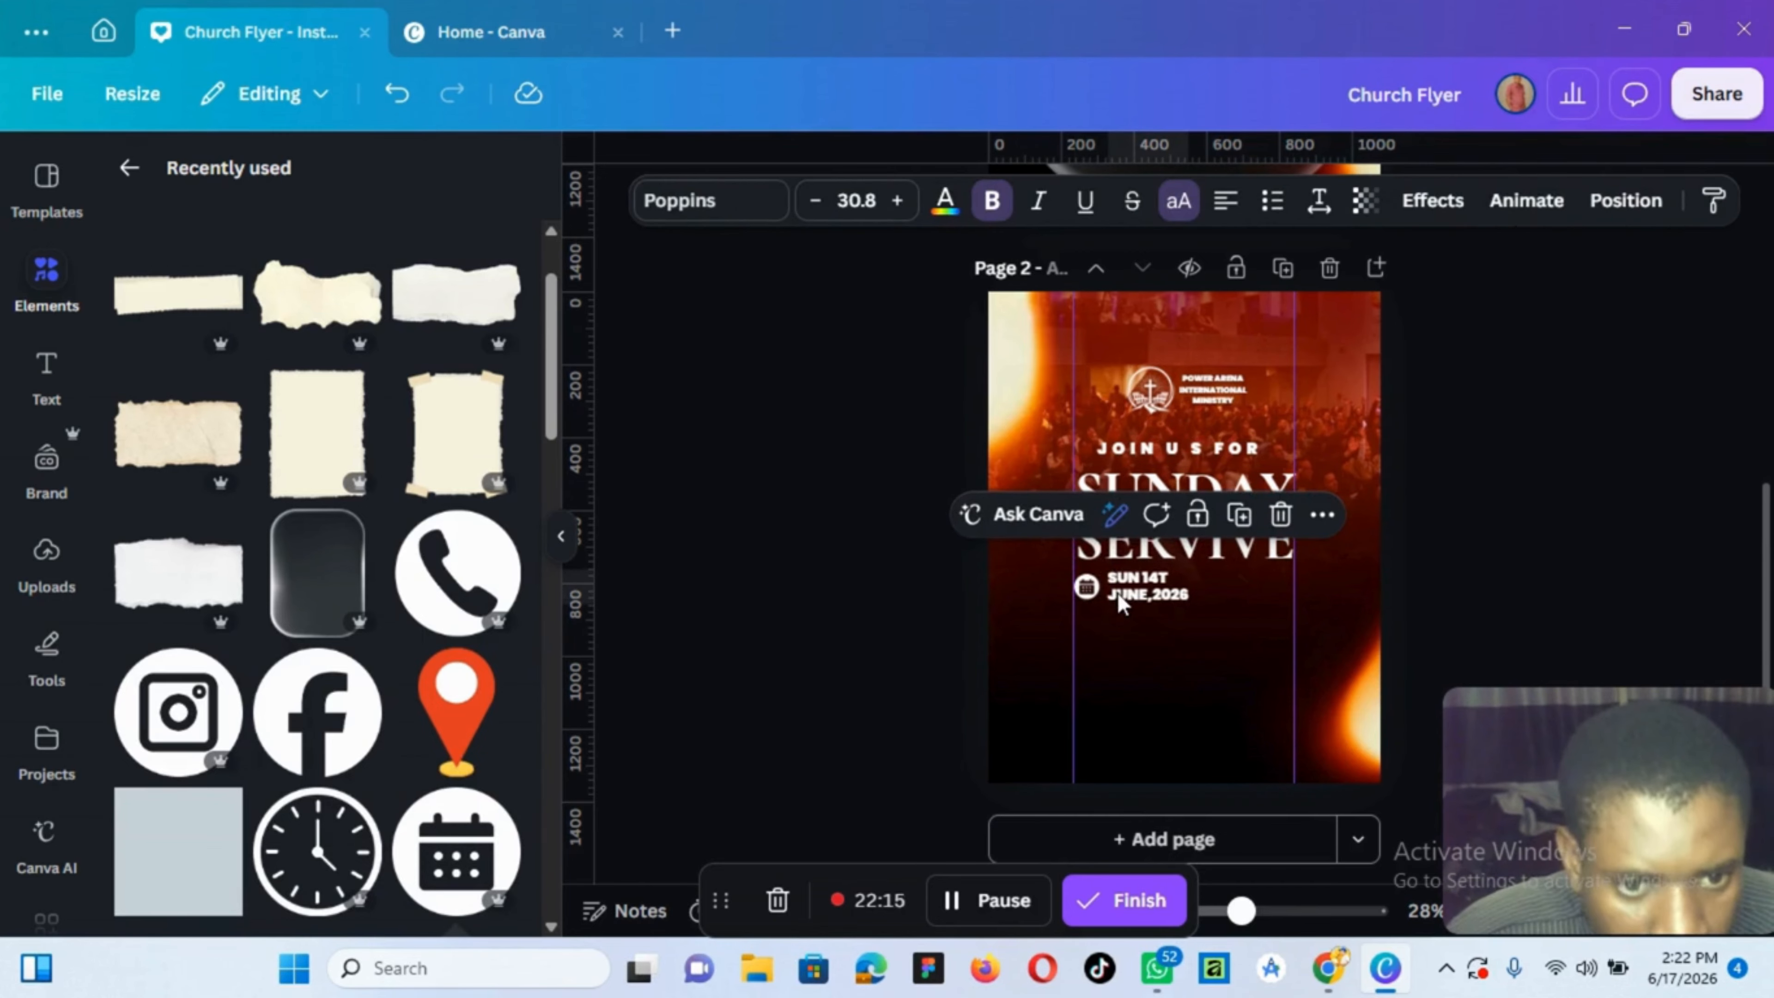
{"action": "key", "text": "Left"}
{"action": "key", "text": "Left"}
{"action": "key", "text": "Left"}
{"action": "key", "text": "Left"}
{"action": "key", "text": "Left"}
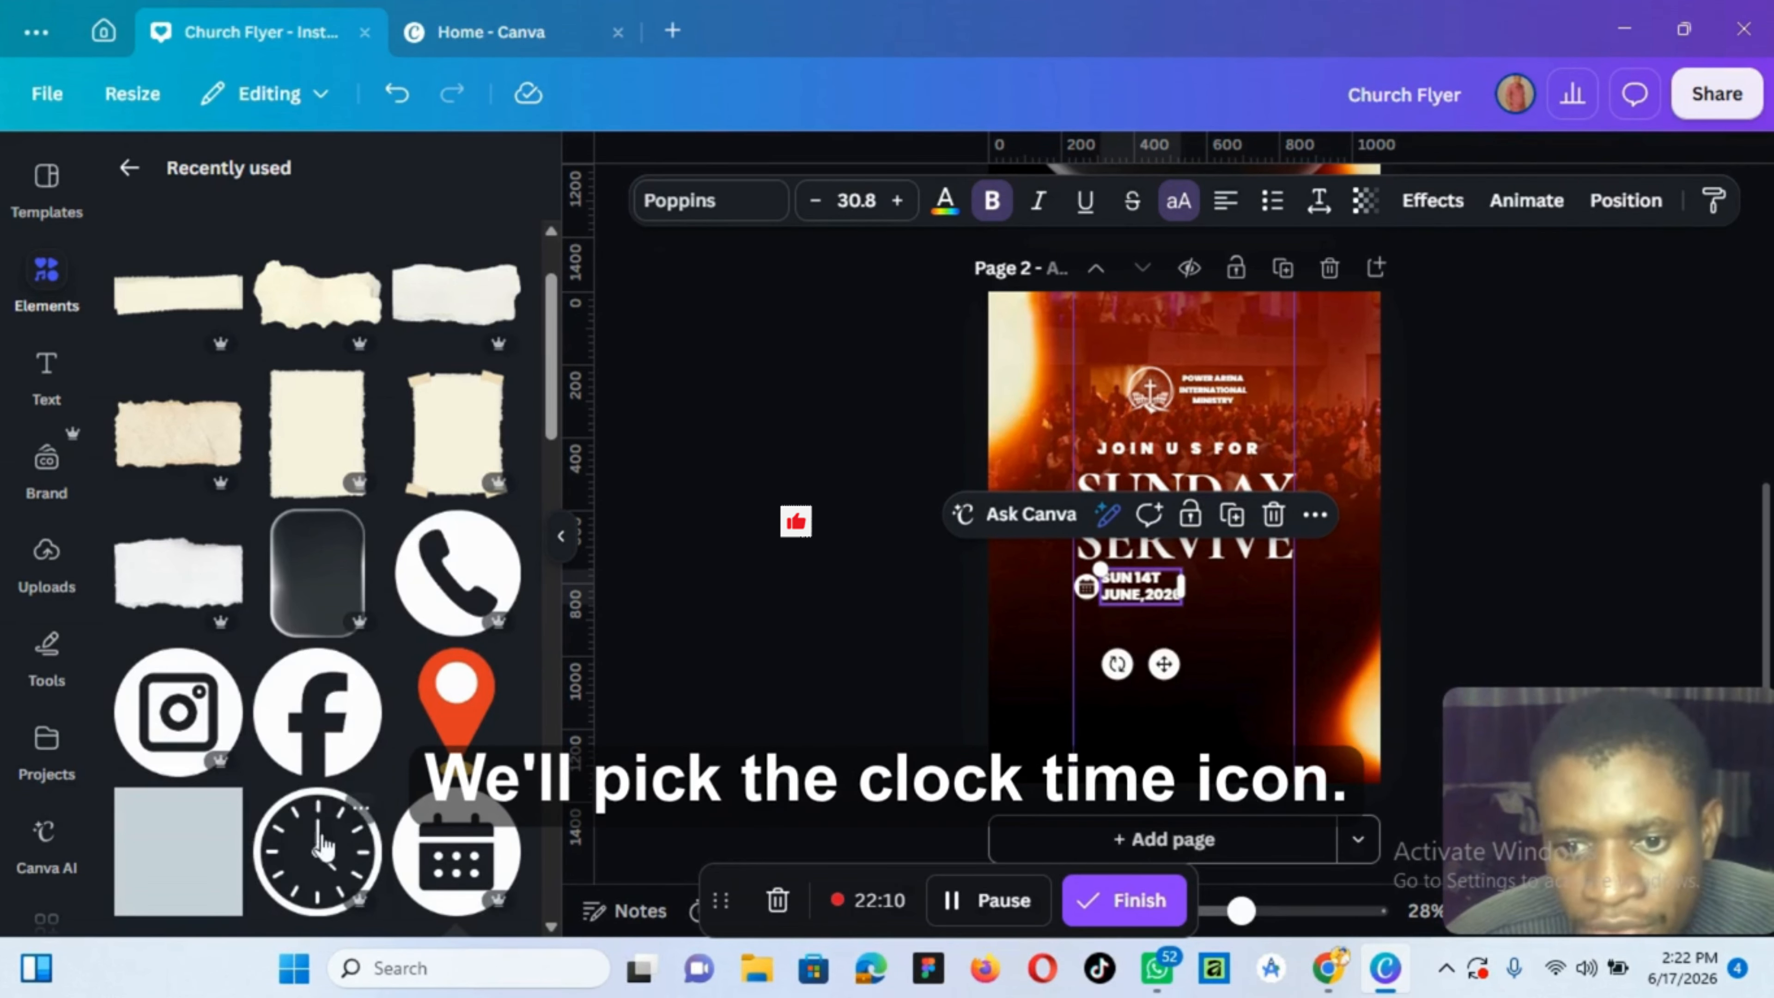
Add the Clock, Time Icon to the right of the date text and recolor it white
{"action": "left_click", "coordinate": [360, 807]}
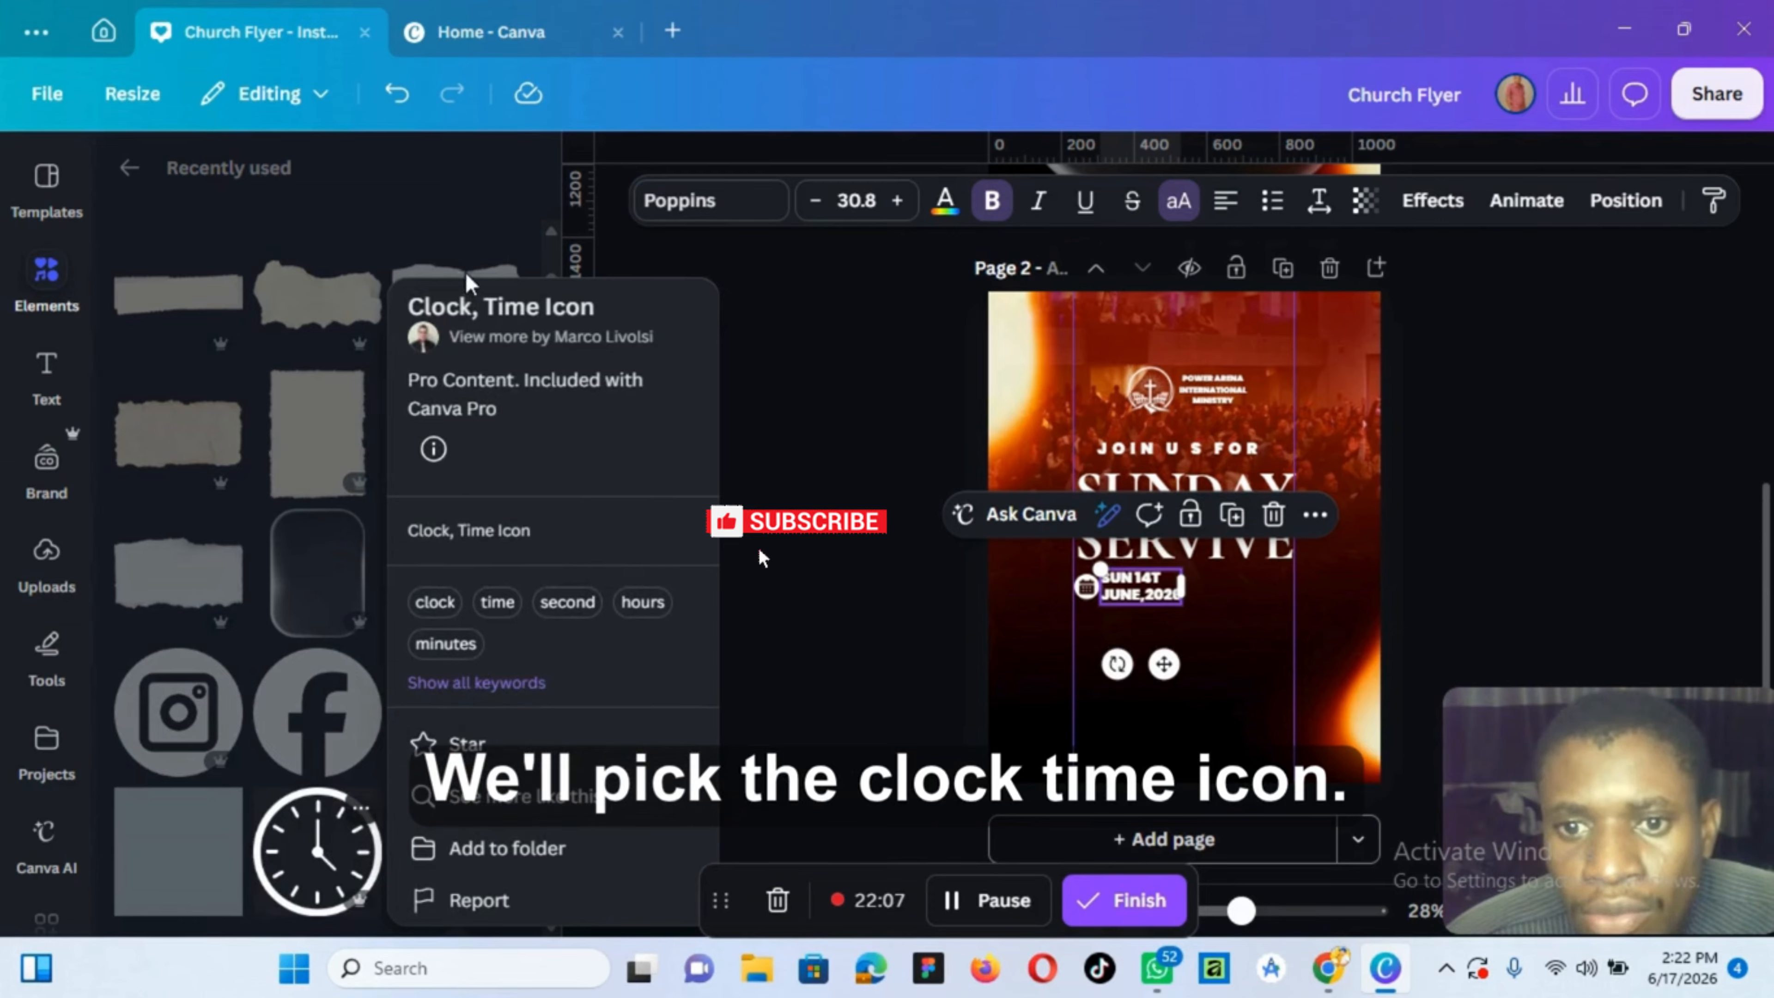
{"action": "left_click", "coordinate": [283, 859]}
{"action": "left_click", "coordinate": [283, 859]}
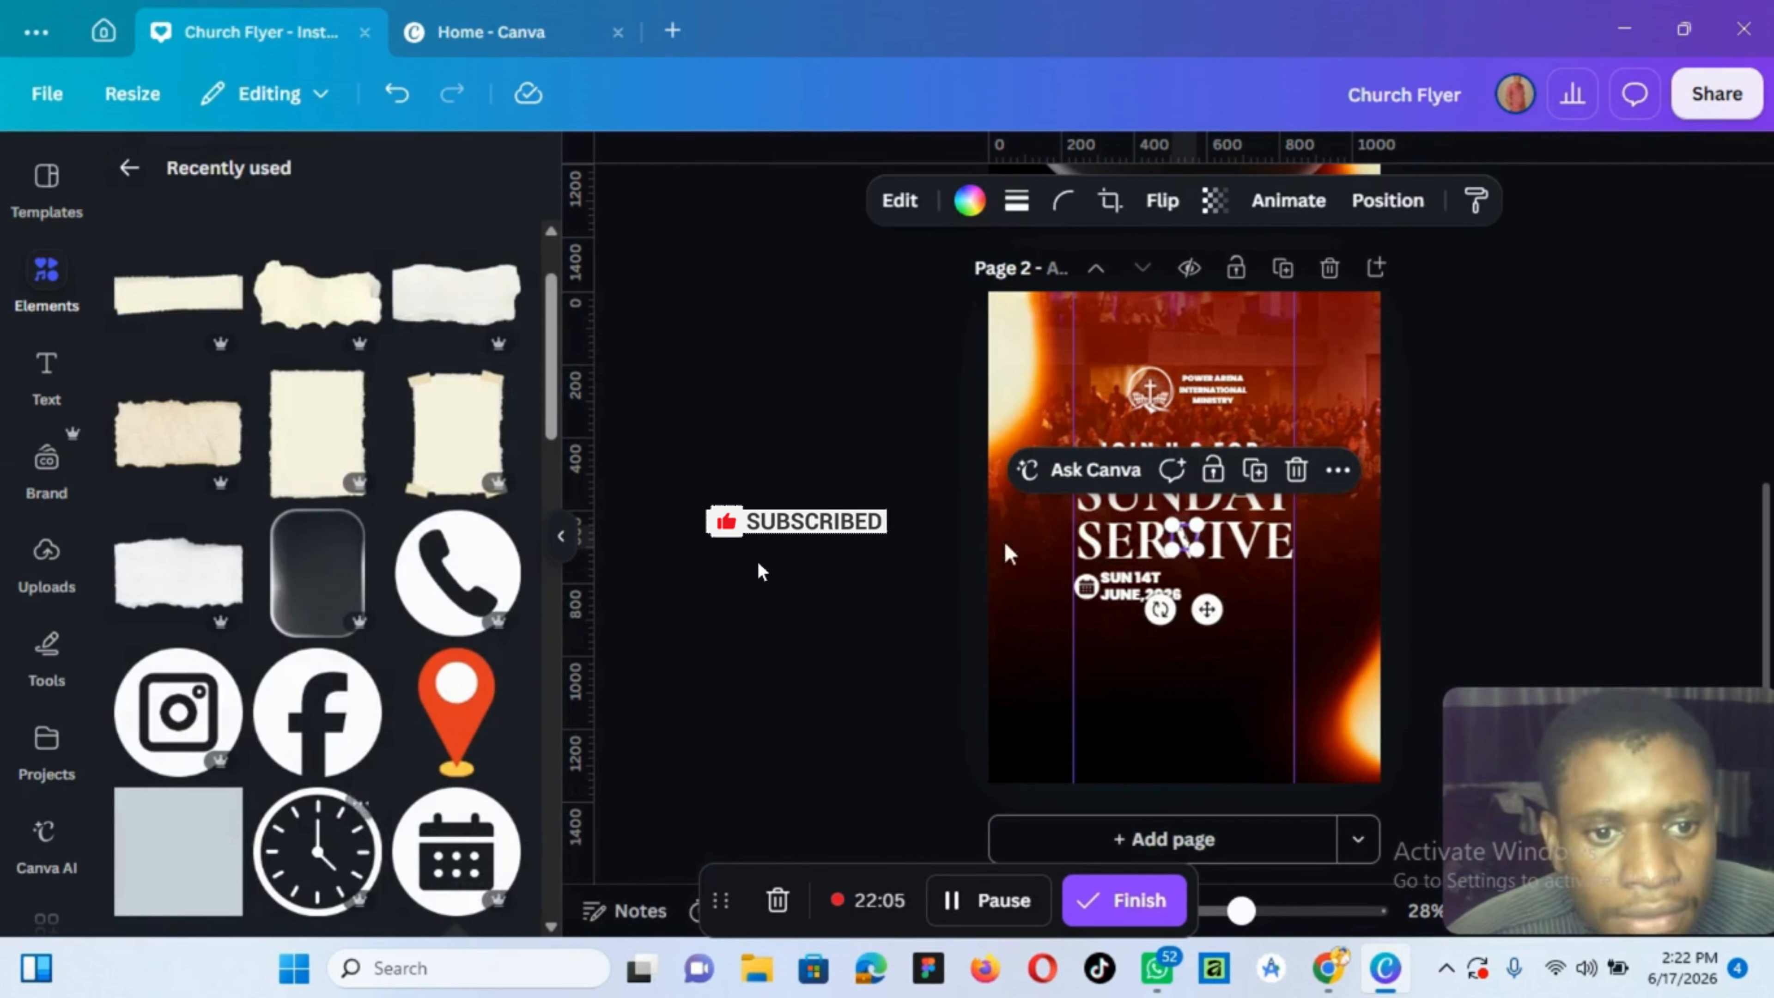
{"action": "left_click_drag", "start_coordinate": [1218, 621], "coordinate": [1238, 662]}
{"action": "left_click", "coordinate": [942, 203]}
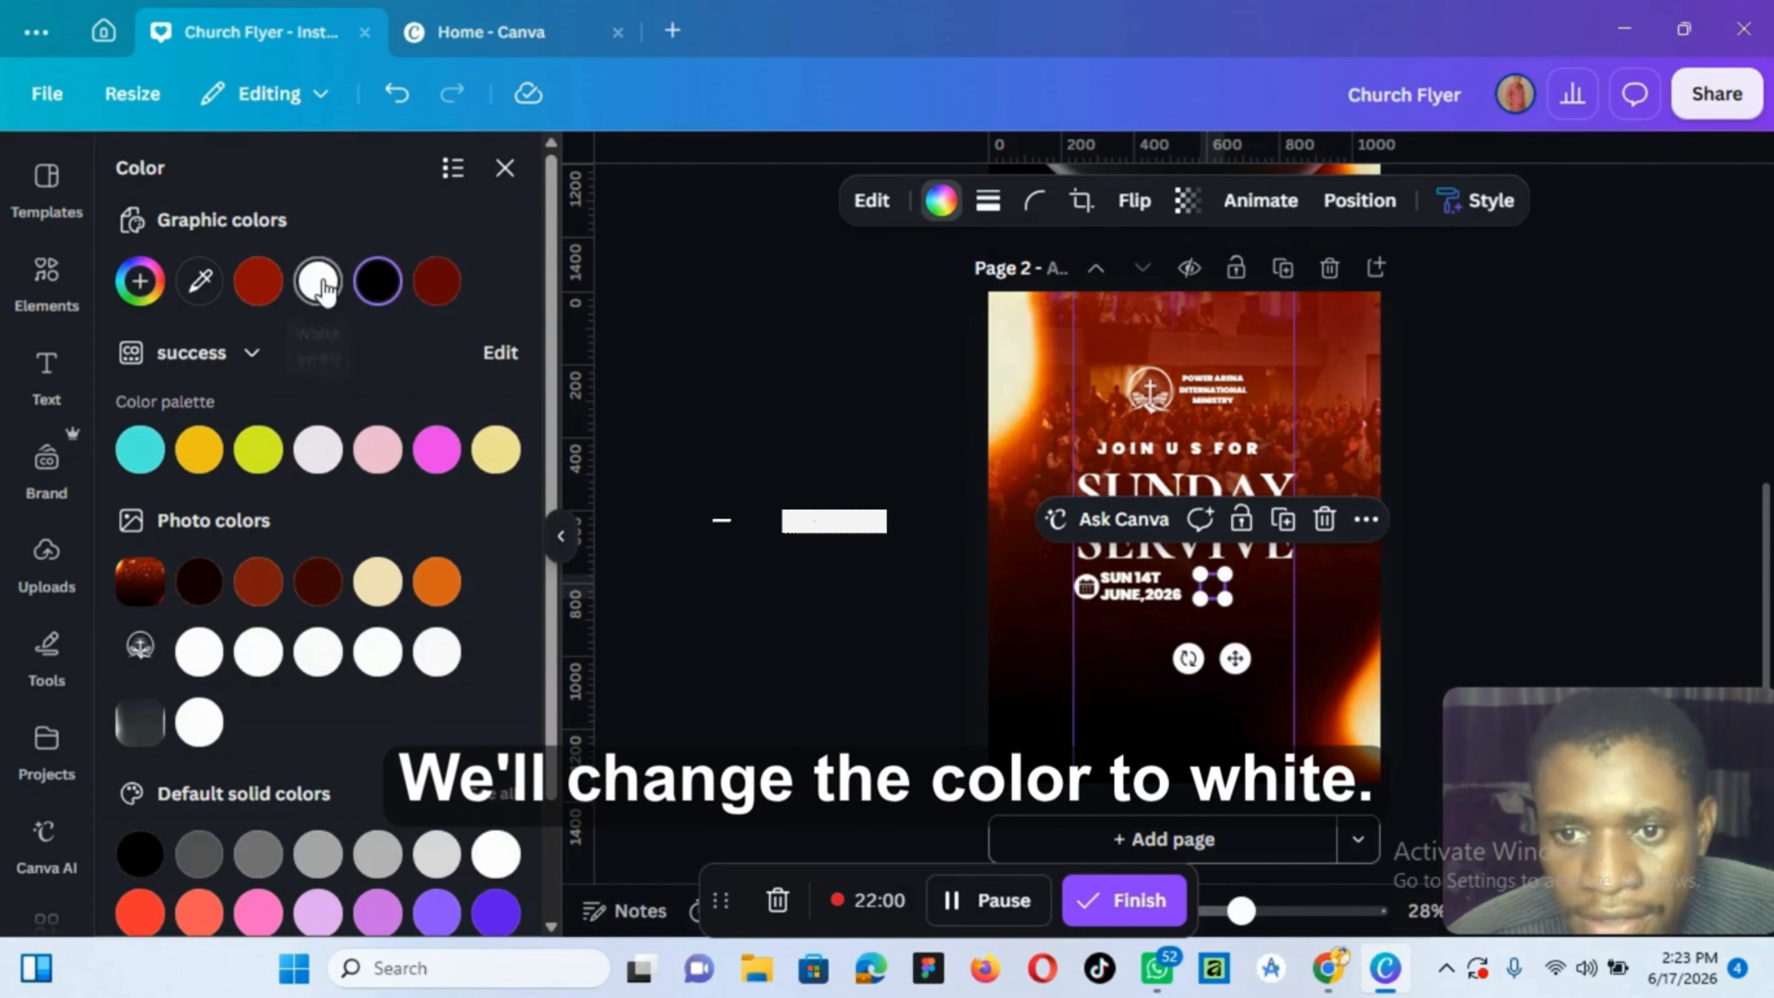
{"action": "left_click", "coordinate": [318, 281]}
Duplicate the date text below the original and replace the copy's wording with "10AM" and "WAT" on two lines
{"action": "left_click", "coordinate": [1135, 595]}
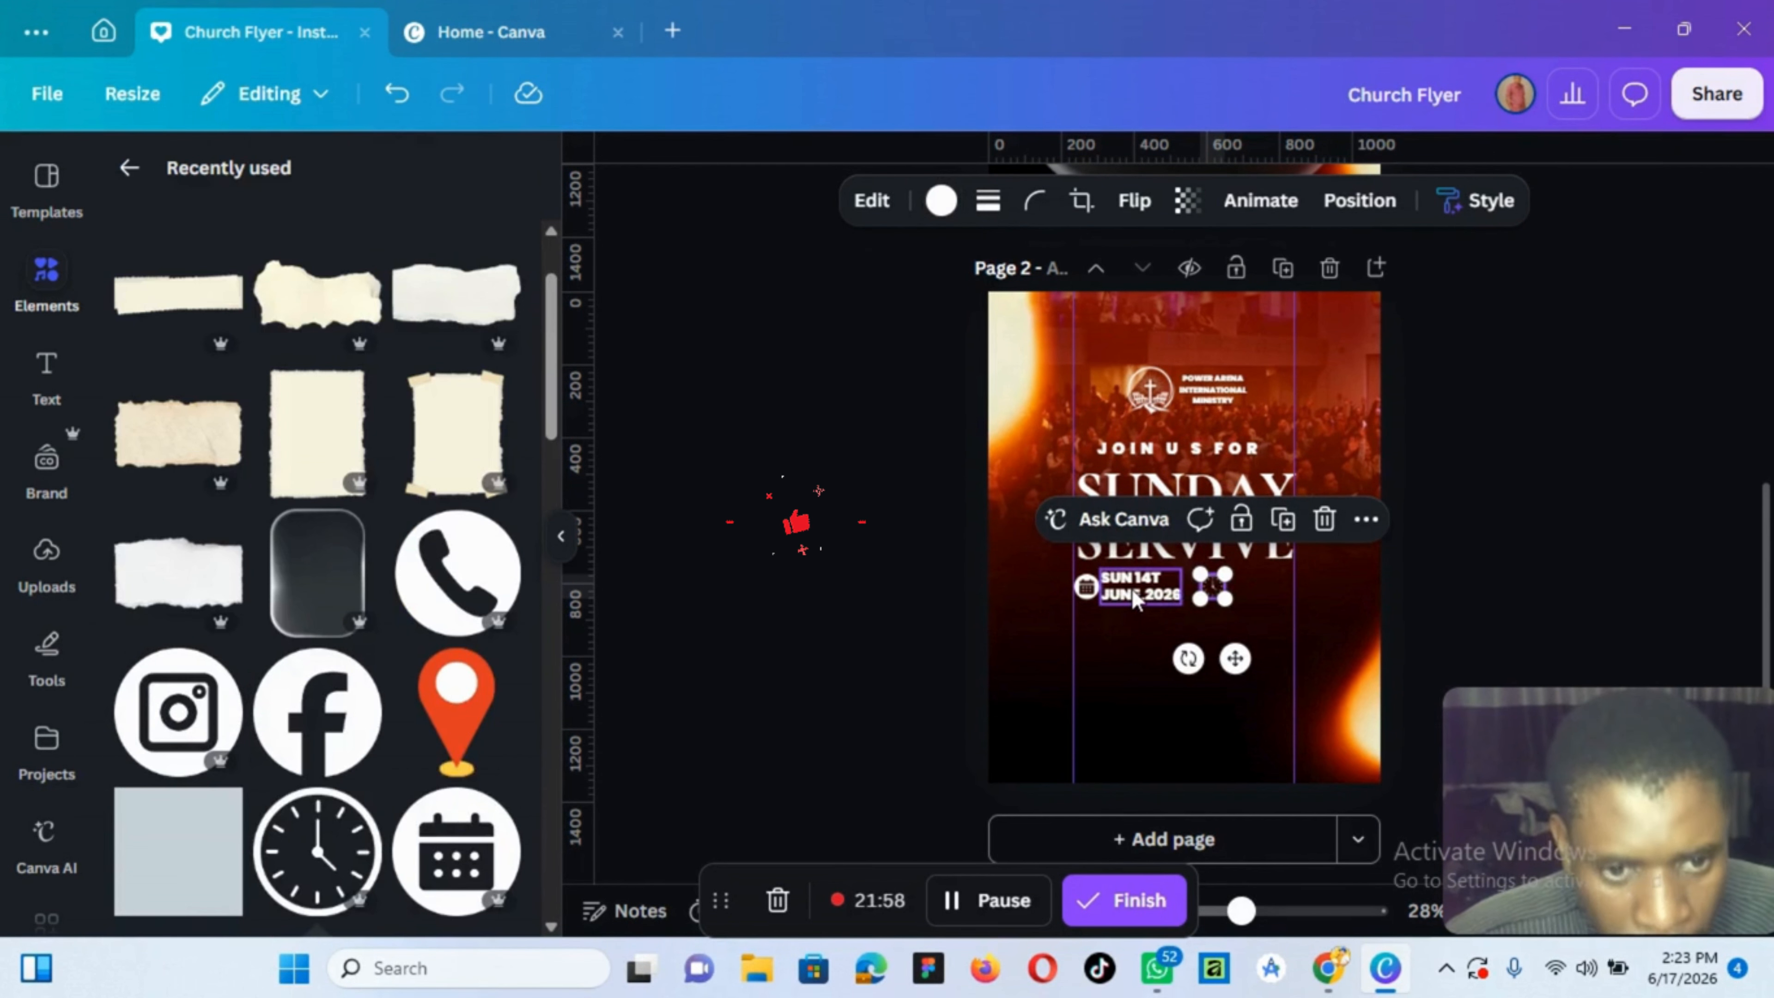
{"action": "key", "text": "ctrl+d"}
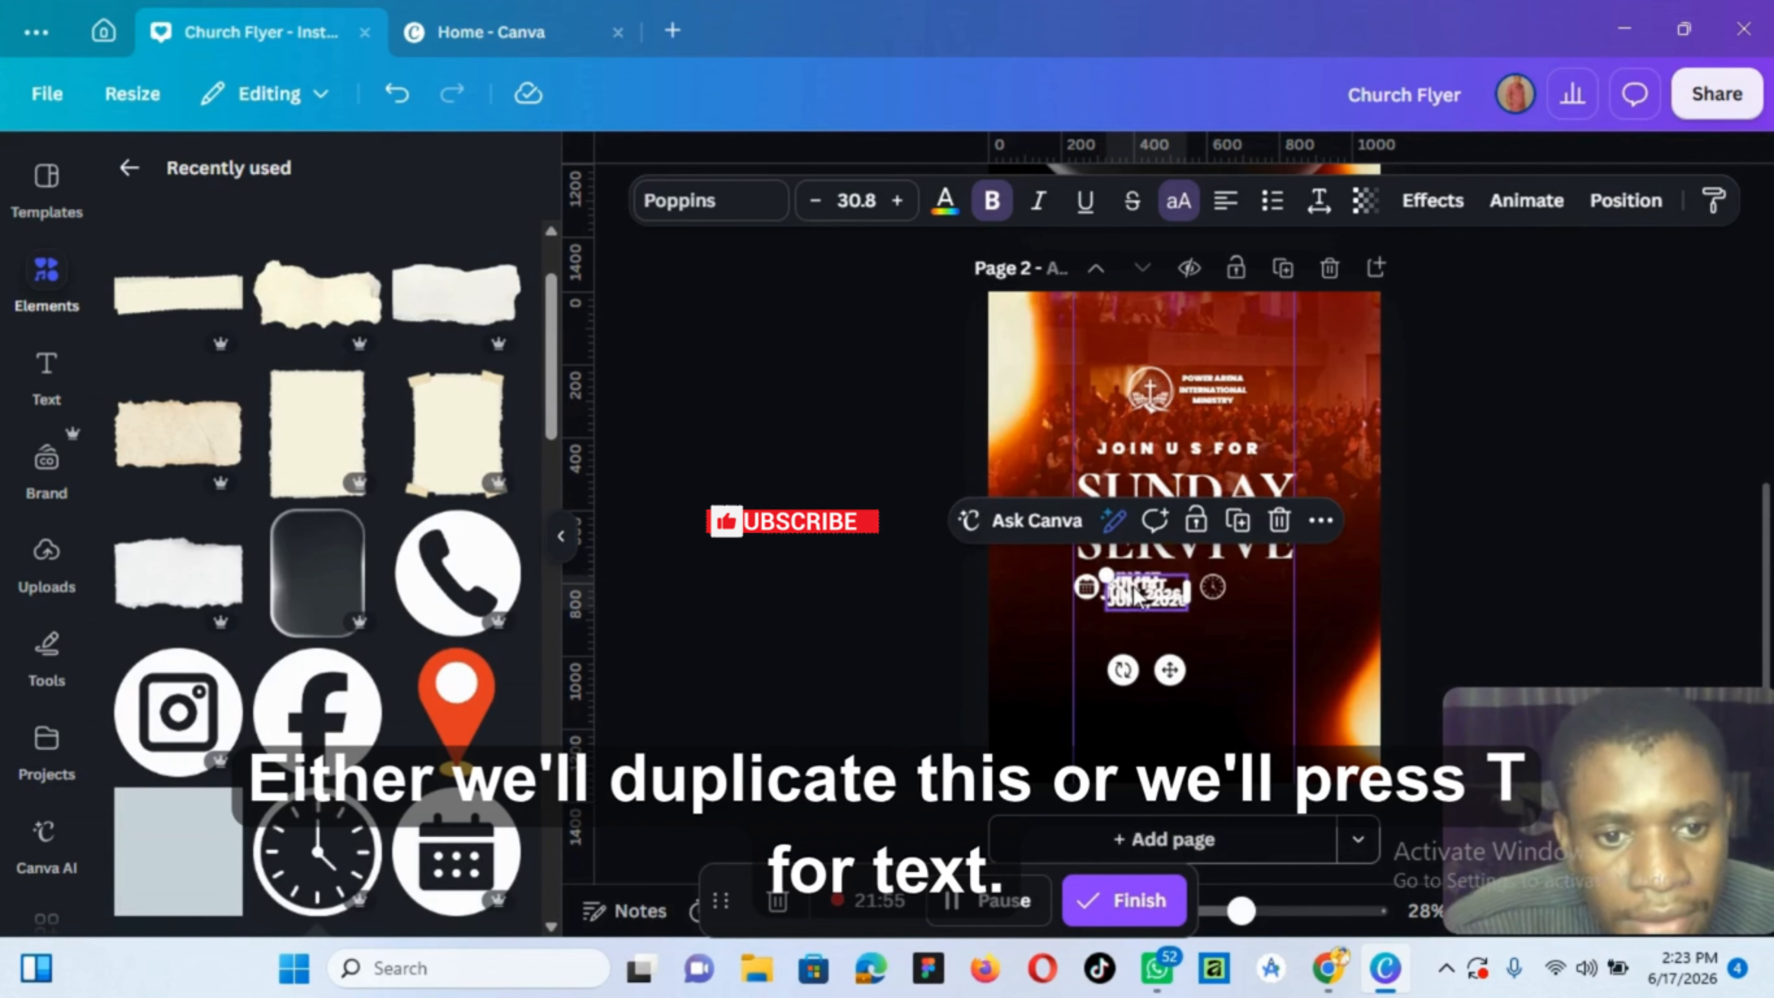
{"action": "left_click_drag", "start_coordinate": [1143, 600], "coordinate": [1173, 664]}
{"action": "double_click", "coordinate": [1173, 667]}
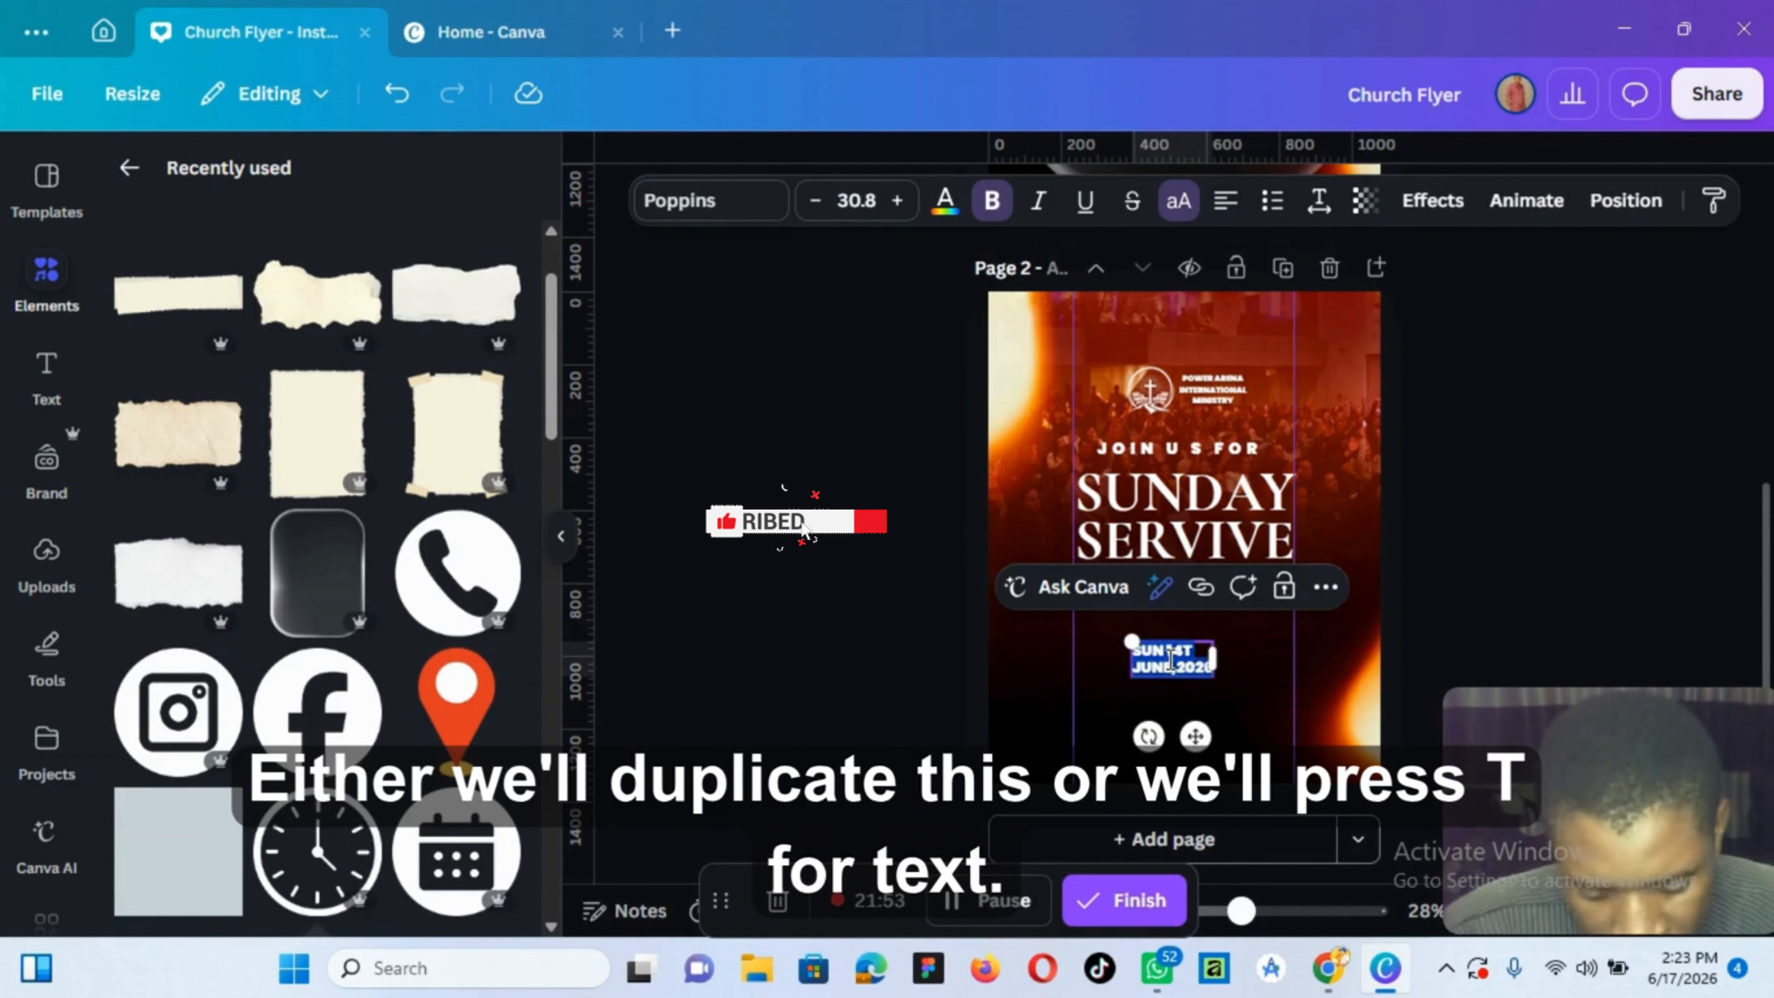
{"action": "type", "text": "10"}
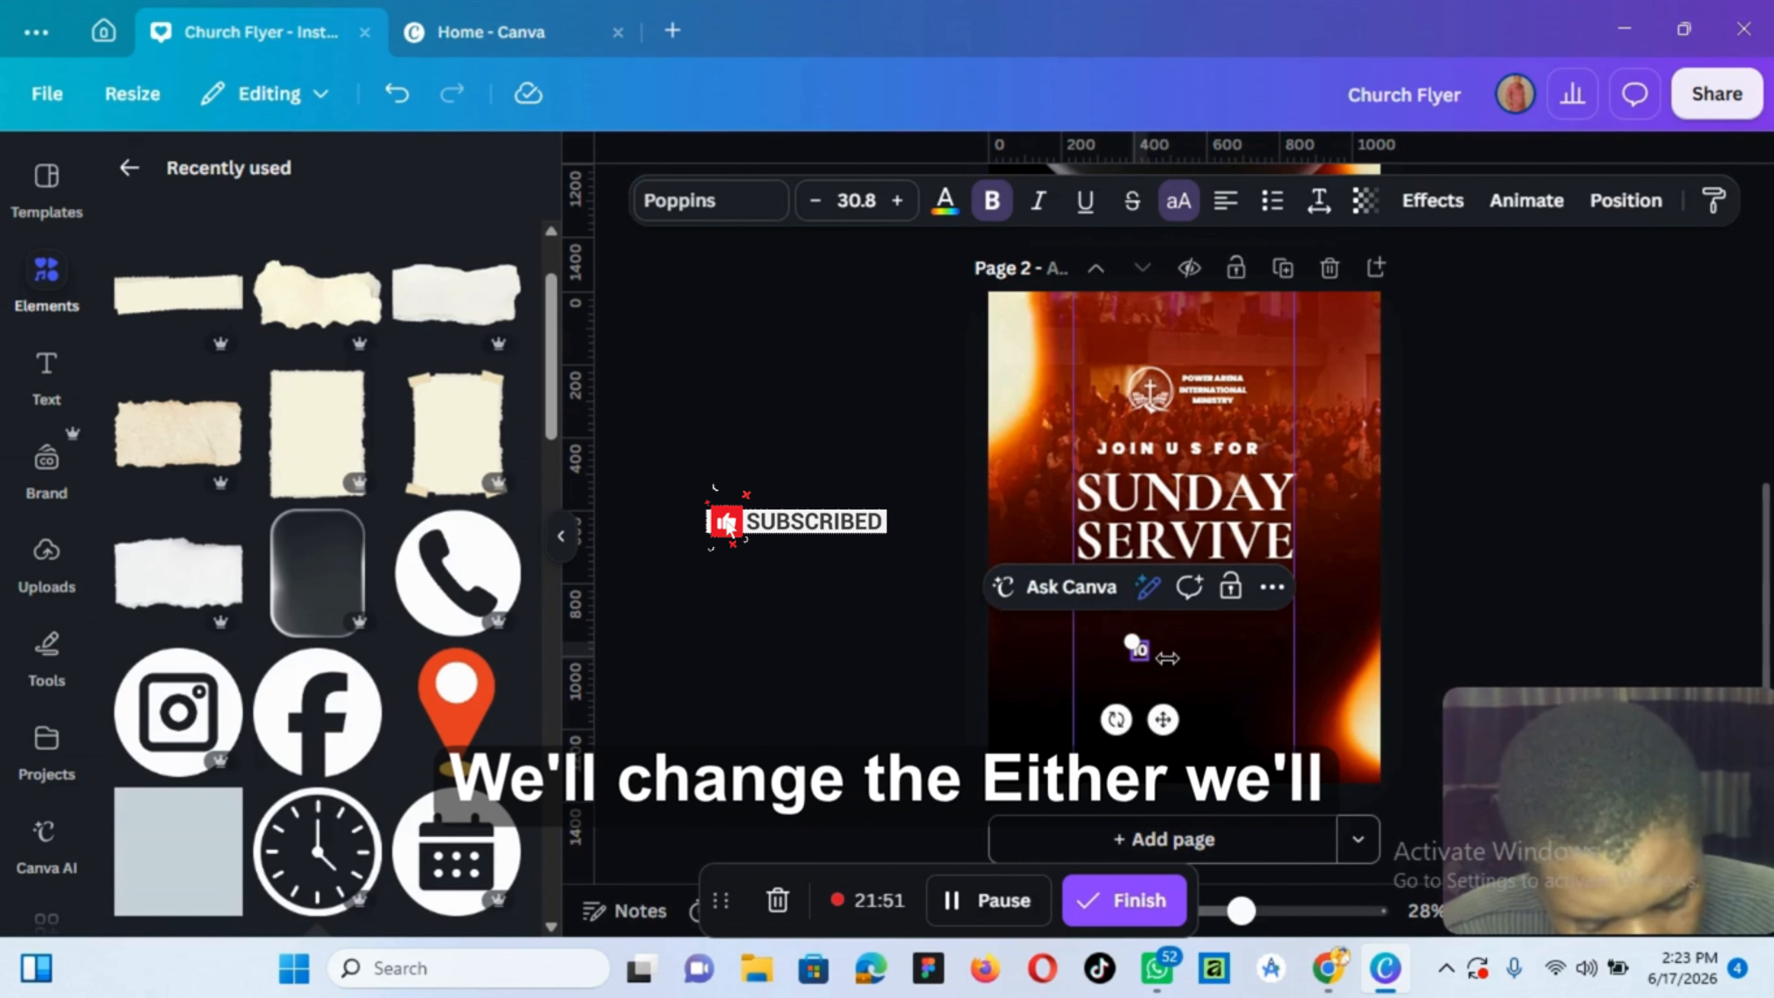
{"action": "type", "text": "AM 2"}
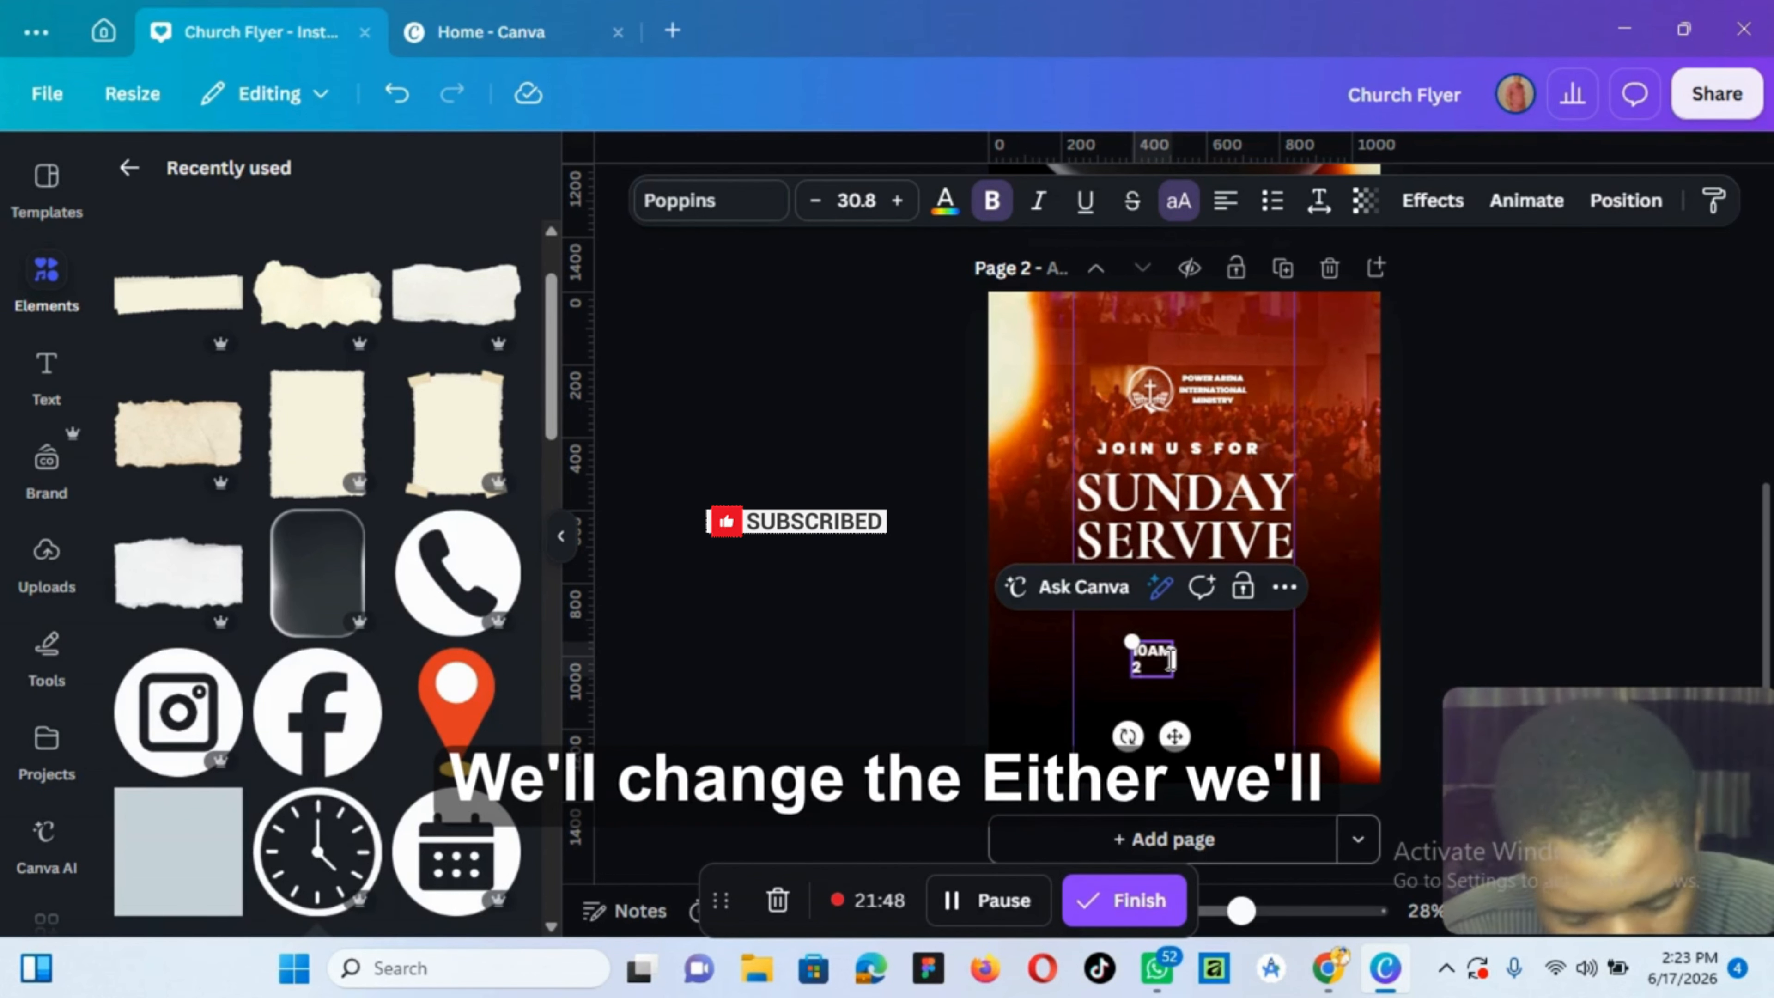
{"action": "key", "text": "BackSpace"}
{"action": "type", "text": "WAT"}
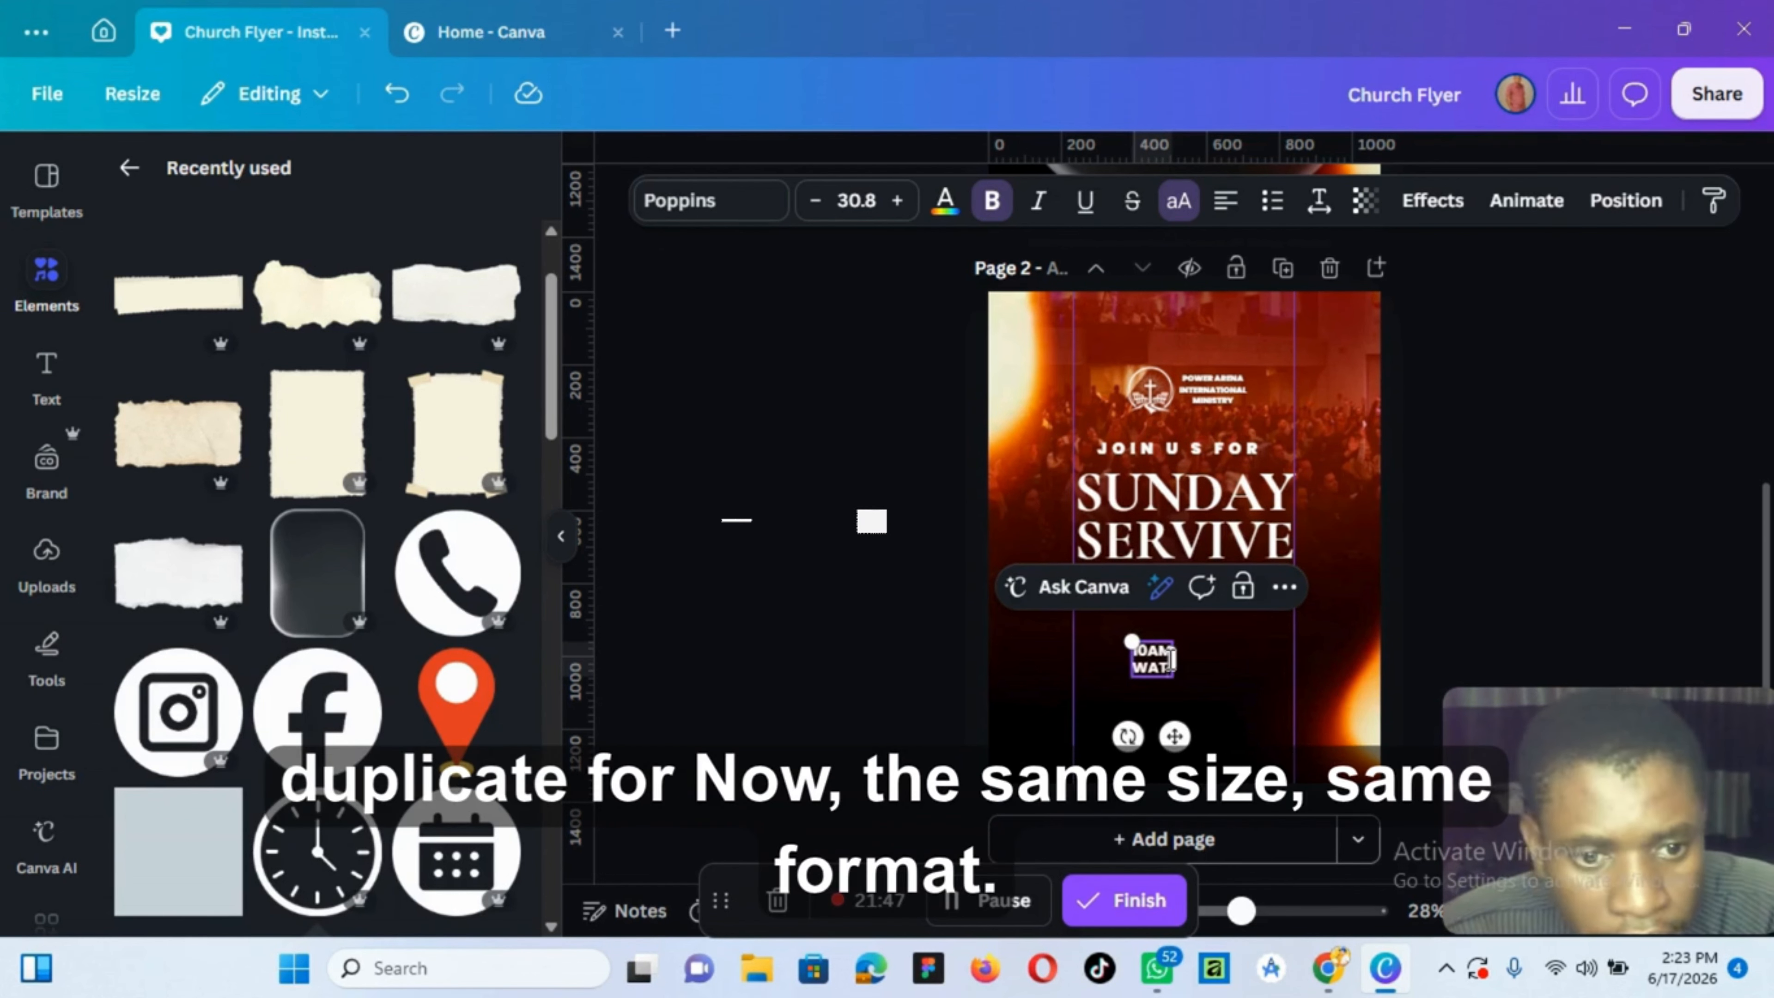
Move the time text to the right of the clock icon, level with the date and ending at the right vertical guide
{"action": "left_click", "coordinate": [1449, 578]}
{"action": "left_click_drag", "start_coordinate": [1162, 669], "coordinate": [1271, 581]}
{"action": "key", "text": "Right"}
{"action": "key", "text": "Right"}
{"action": "key", "text": "Right"}
{"action": "key", "text": "Right"}
{"action": "key", "text": "Right"}
{"action": "key", "text": "Right"}
{"action": "key", "text": "Right"}
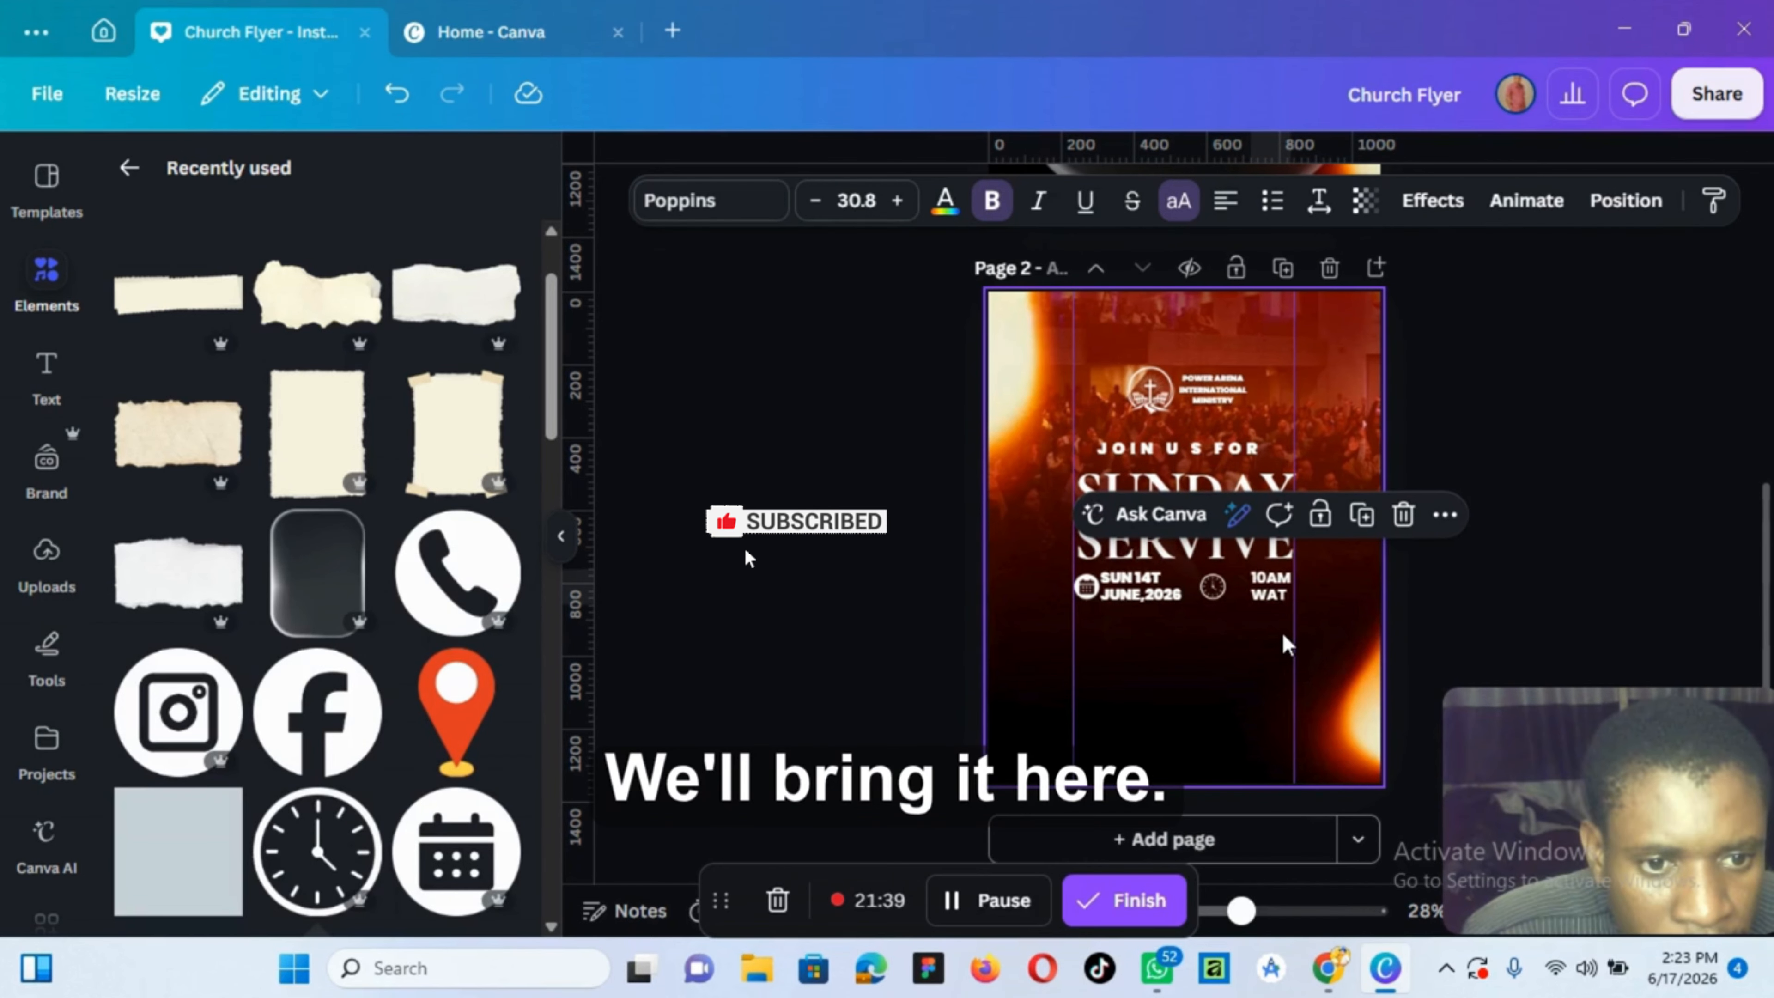
{"action": "key", "text": "Right"}
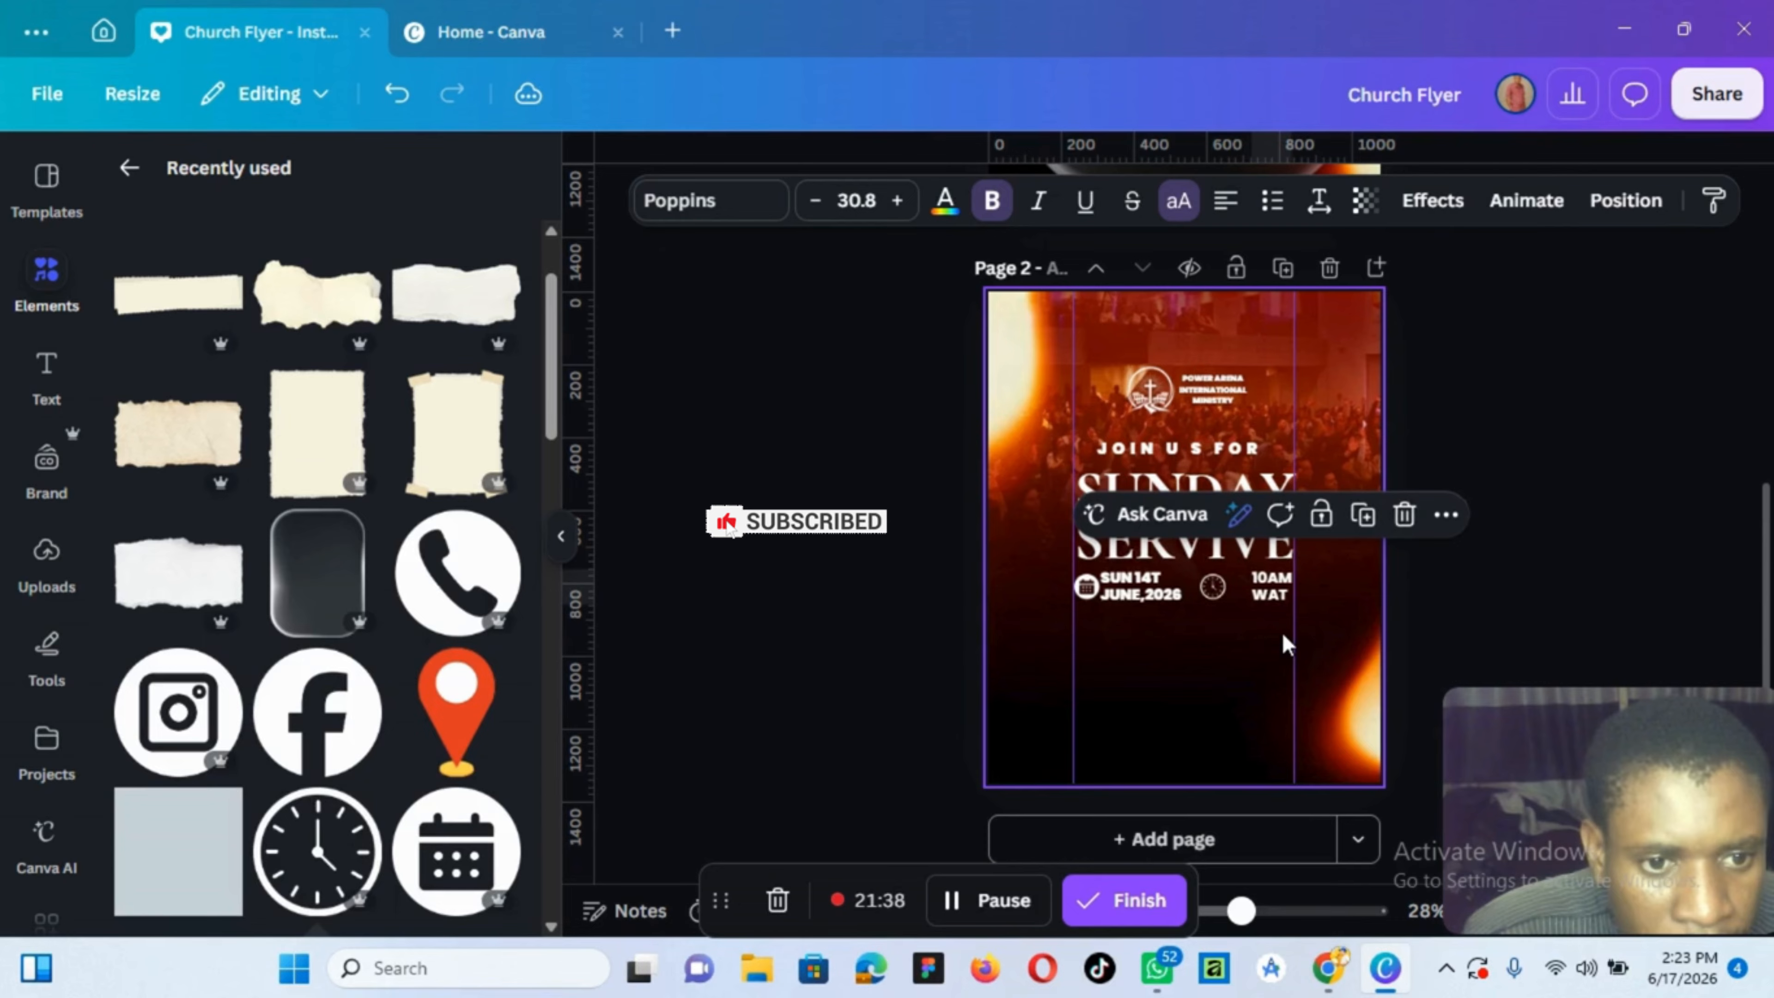
Nudge the clock icon right to sit close beside the time text
{"action": "left_click", "coordinate": [1211, 587]}
{"action": "key", "text": "Right"}
{"action": "key", "text": "Right"}
{"action": "key", "text": "Right"}
{"action": "key", "text": "Right"}
{"action": "key", "text": "Right"}
{"action": "key", "text": "Right"}
{"action": "key", "text": "Right"}
{"action": "key", "text": "Right"}
{"action": "key", "text": "Right"}
{"action": "key", "text": "Right"}
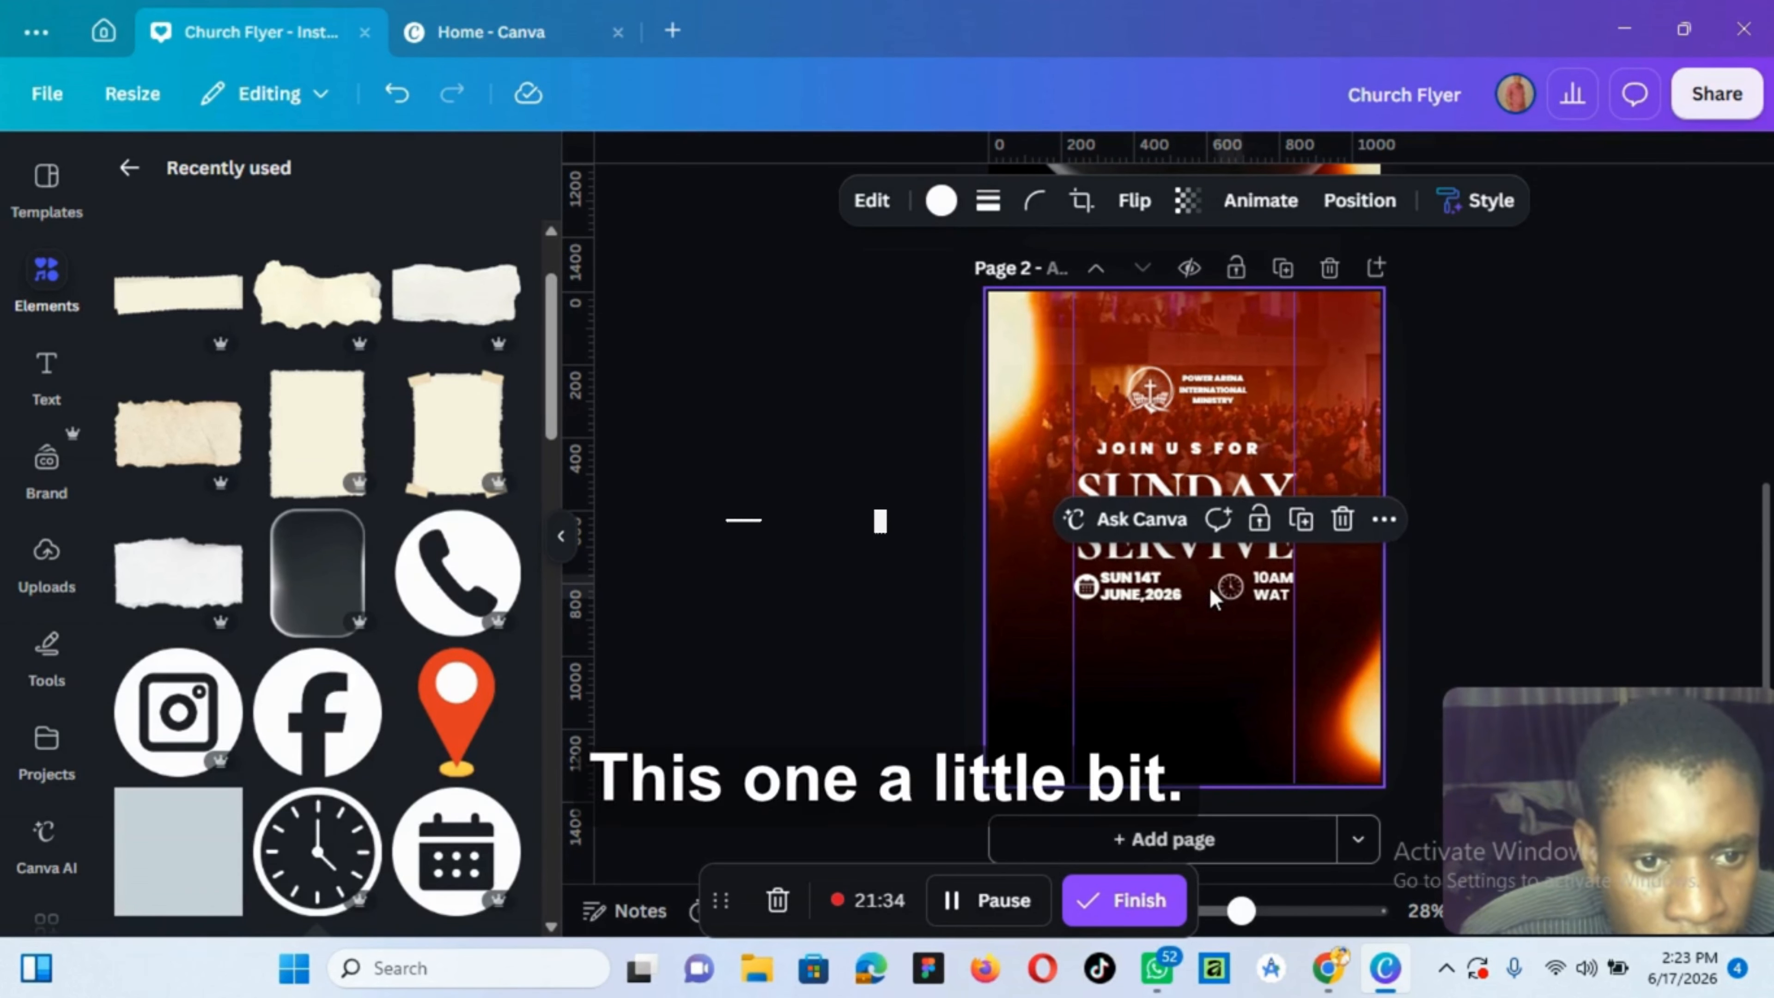
{"action": "key", "text": "Right"}
{"action": "key", "text": "Right"}
{"action": "key", "text": "Right"}
{"action": "key", "text": "Right"}
{"action": "key", "text": "Right"}
Check the spacing between the icons and their texts, and nudge the clock icon slightly closer to the time text
{"action": "left_click", "coordinate": [1125, 595]}
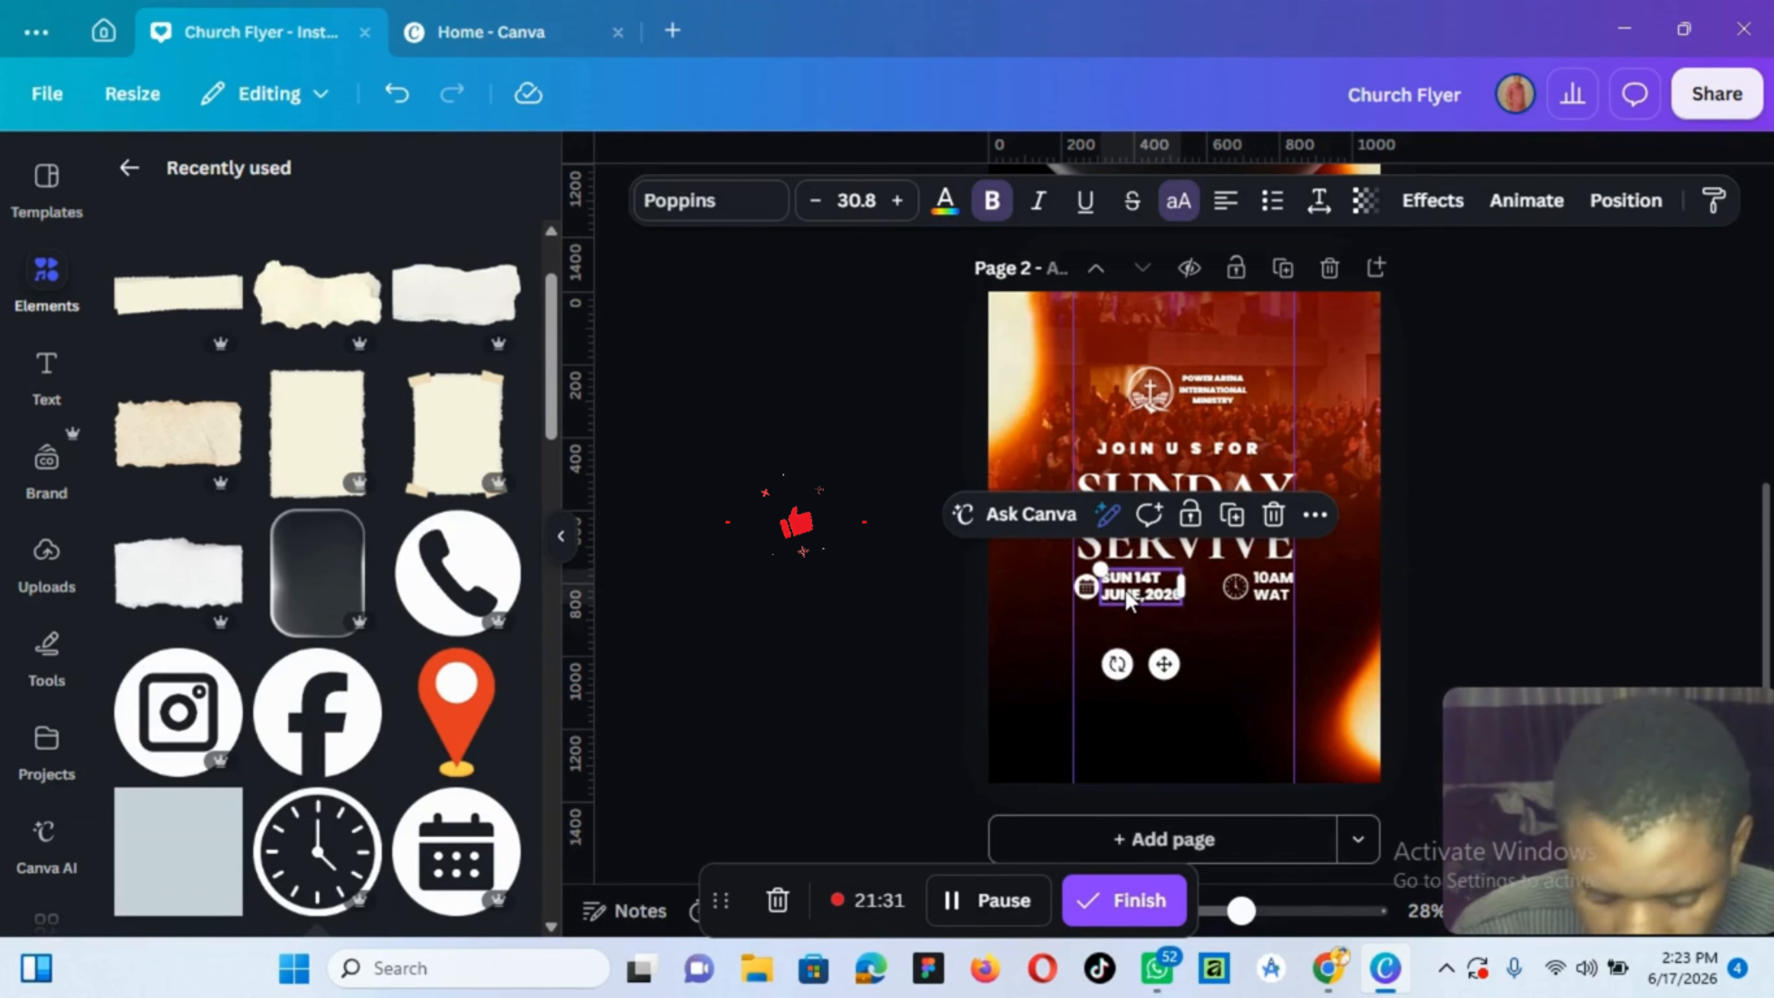
{"action": "key", "text": "alt"}
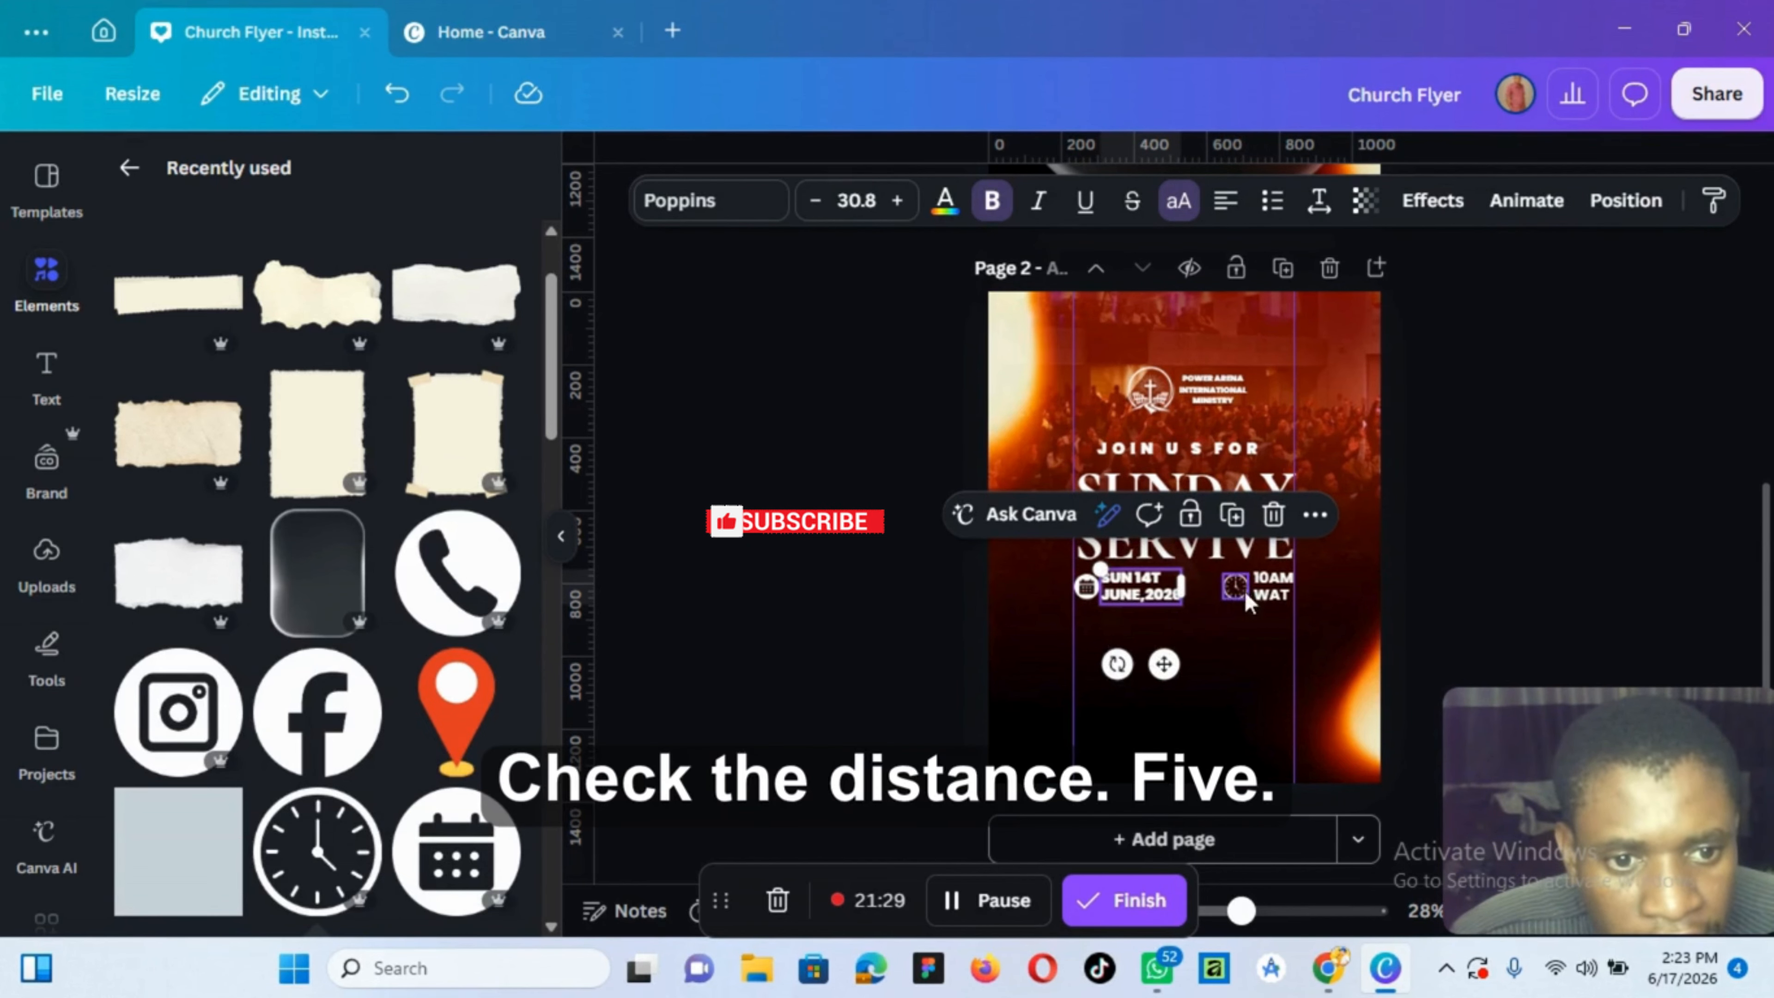
{"action": "left_click", "coordinate": [1270, 594]}
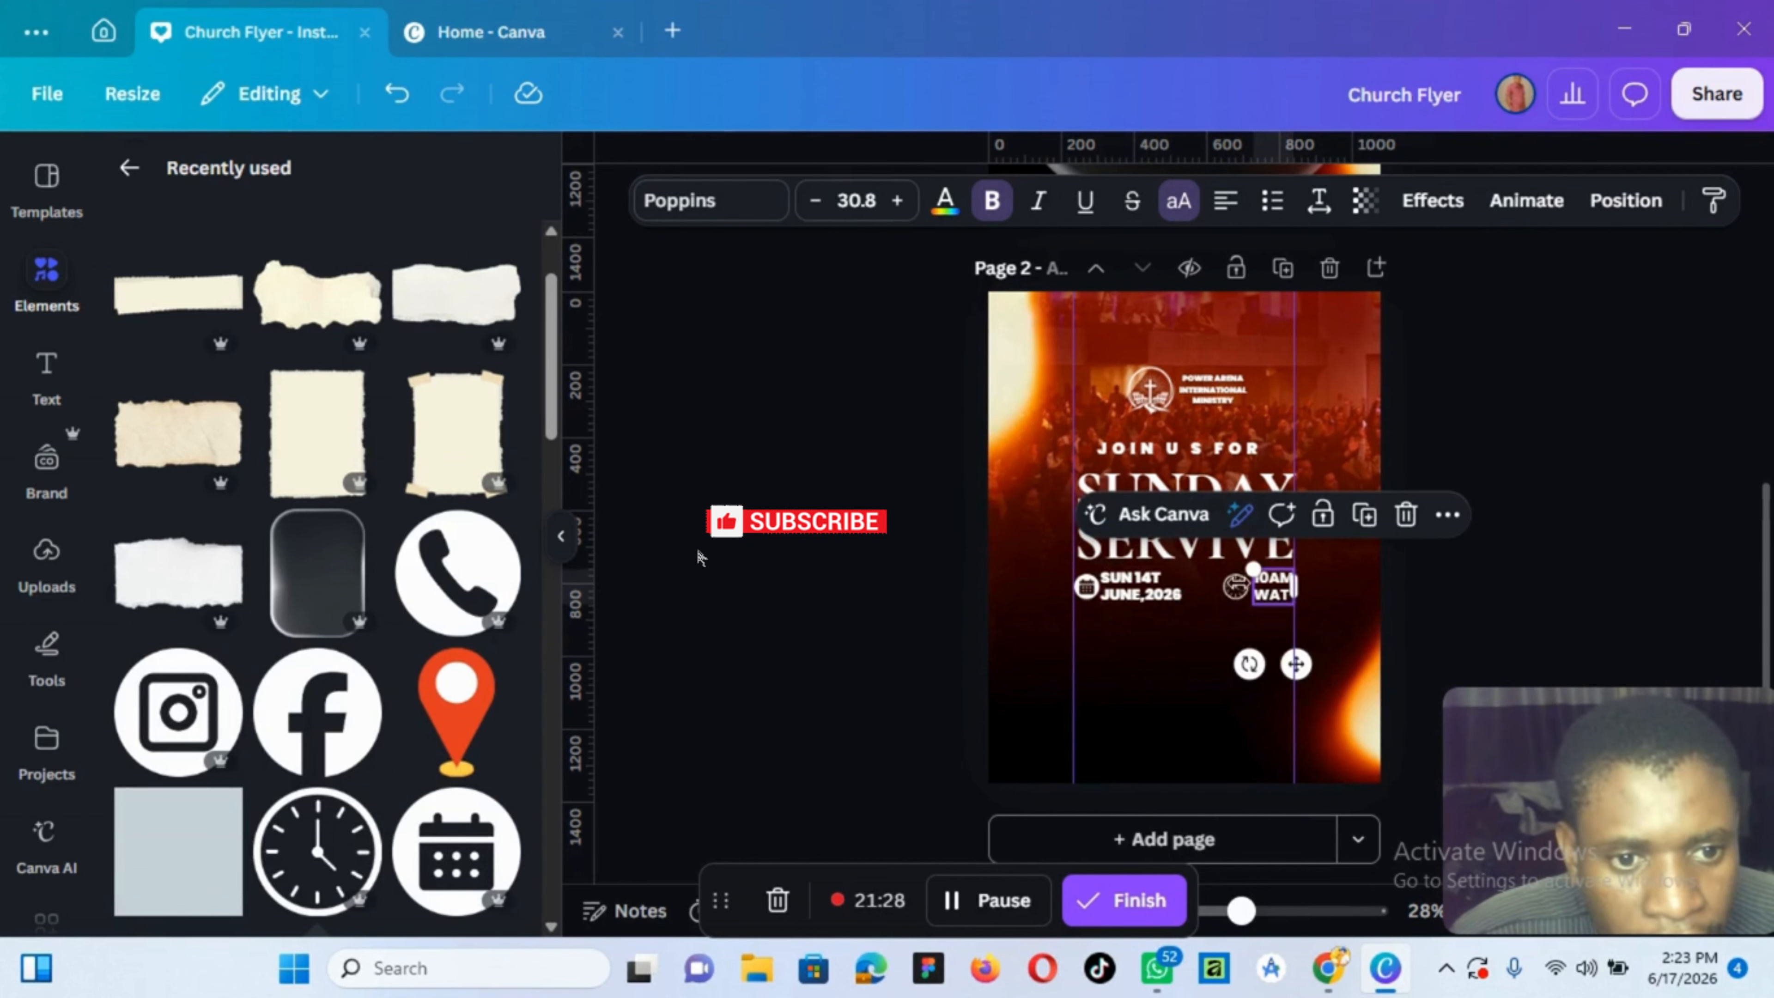
{"action": "left_click", "coordinate": [1229, 587]}
{"action": "key", "text": "alt"}
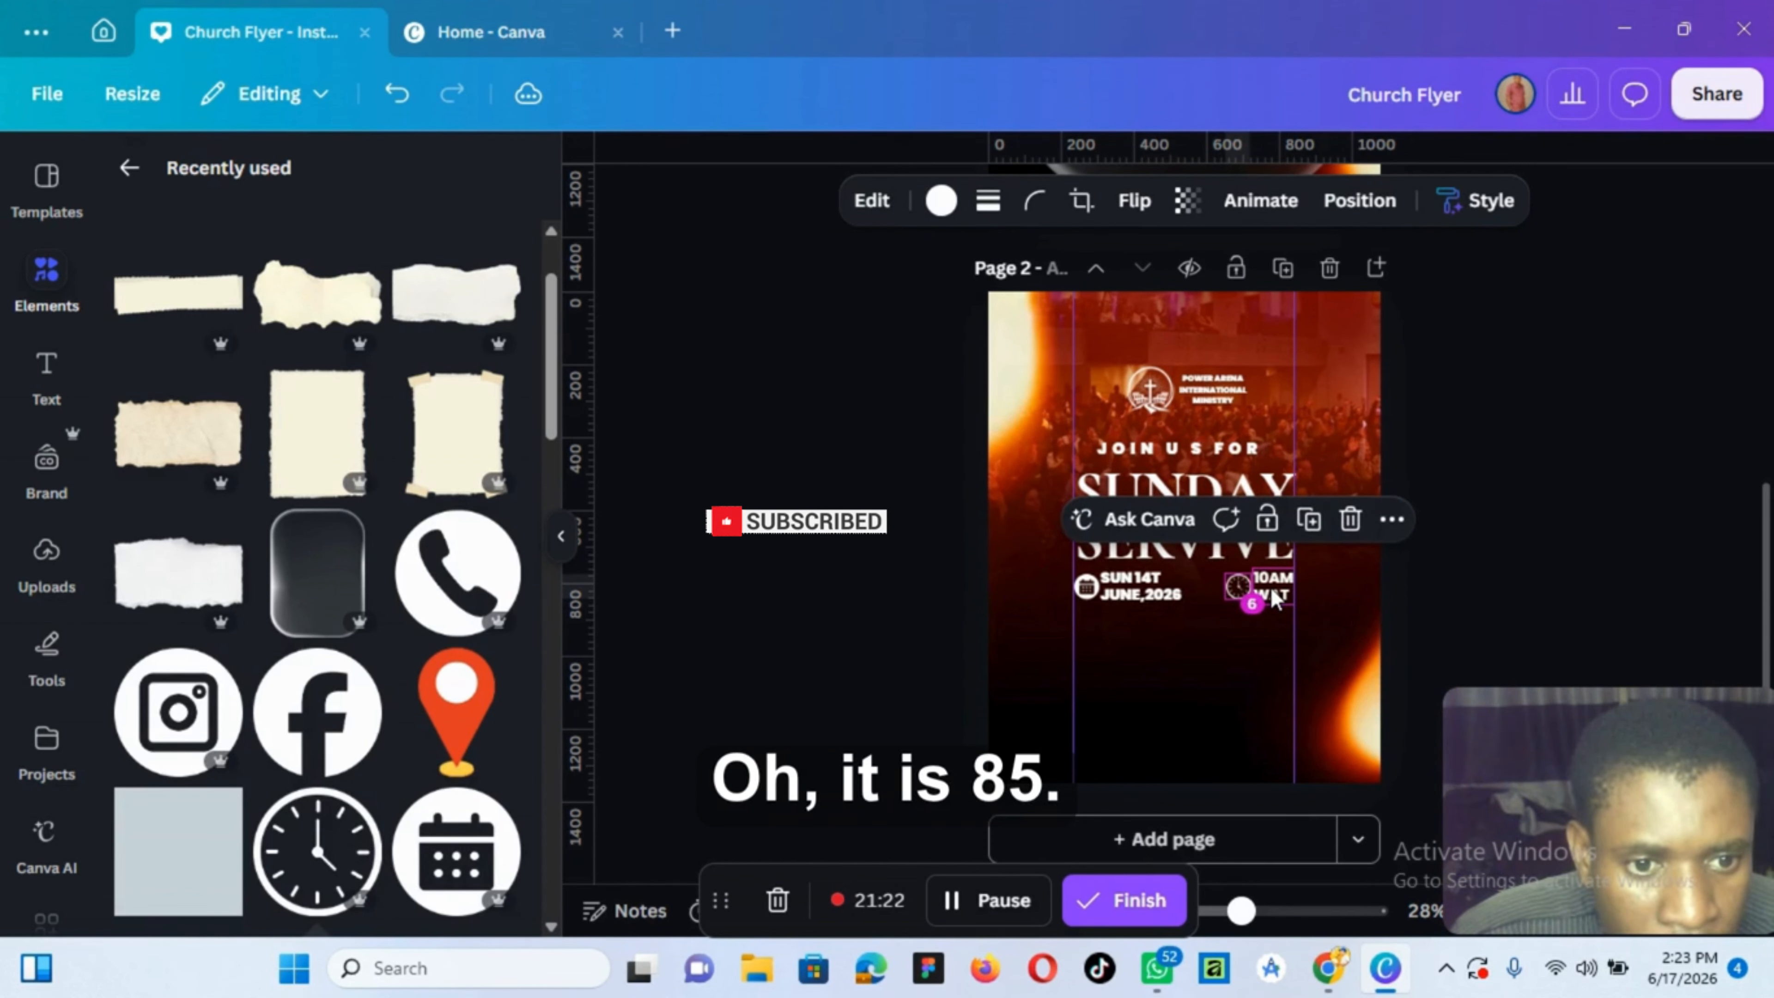
{"action": "key", "text": "Right"}
{"action": "key", "text": "Right"}
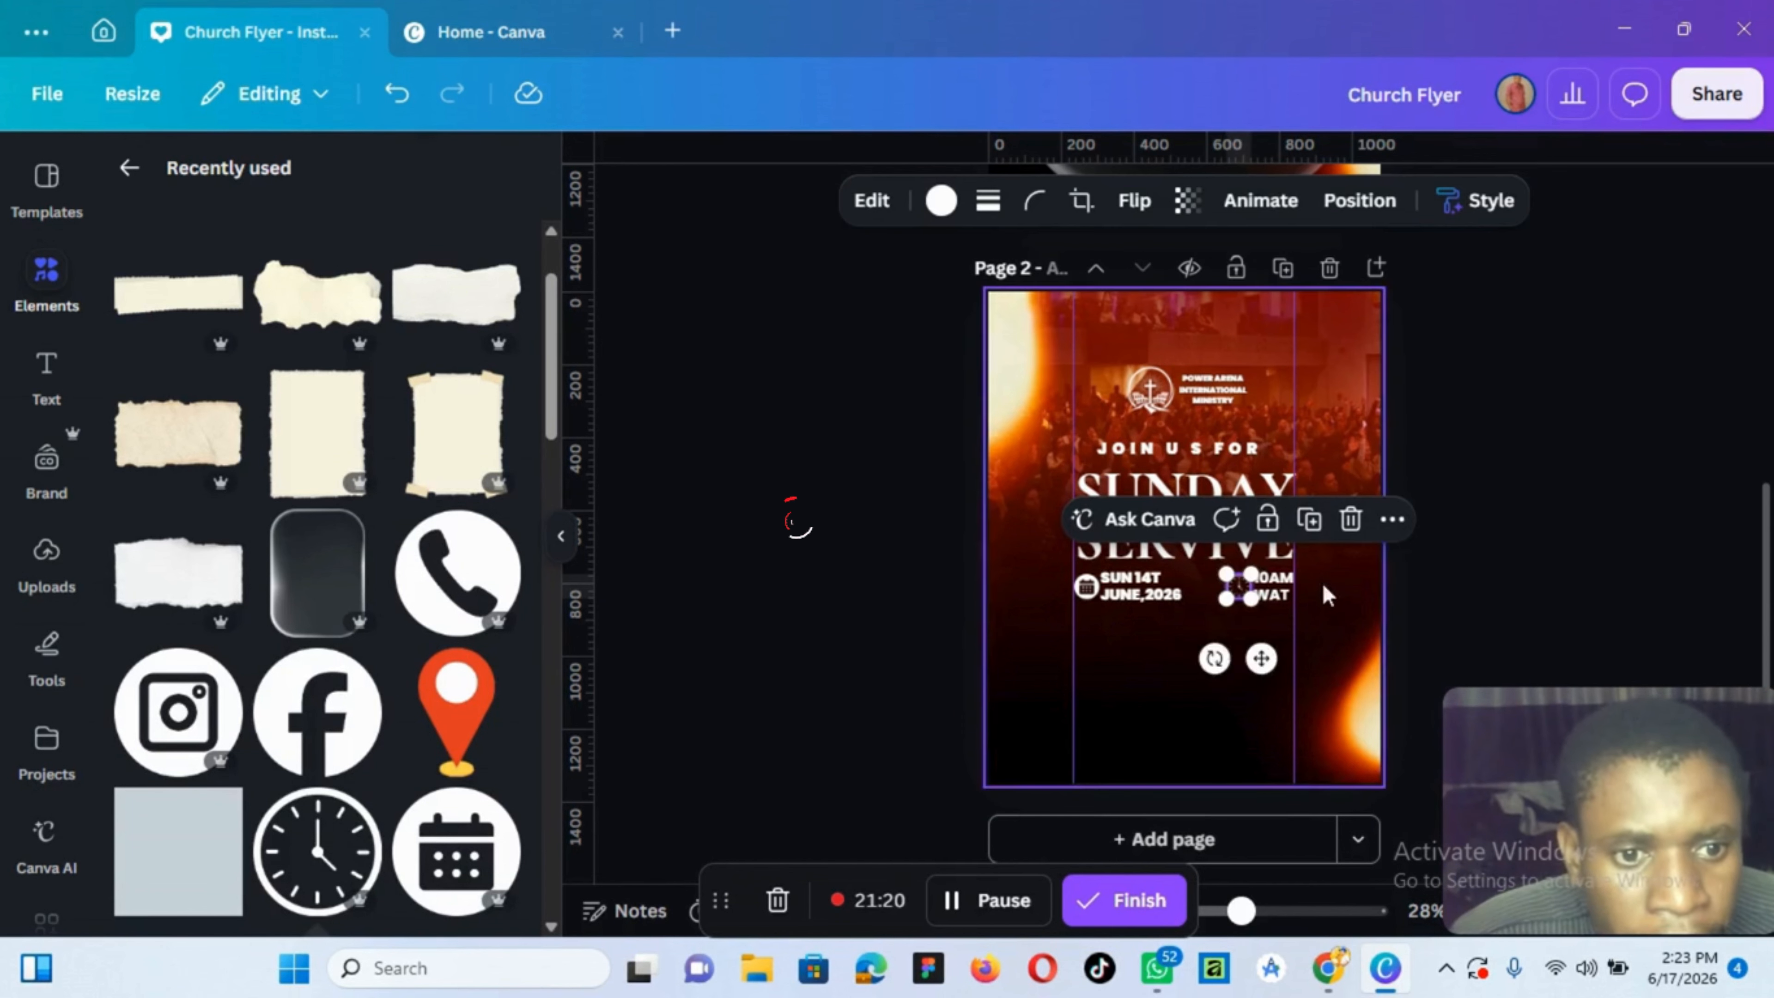
{"action": "left_click", "coordinate": [1226, 584]}
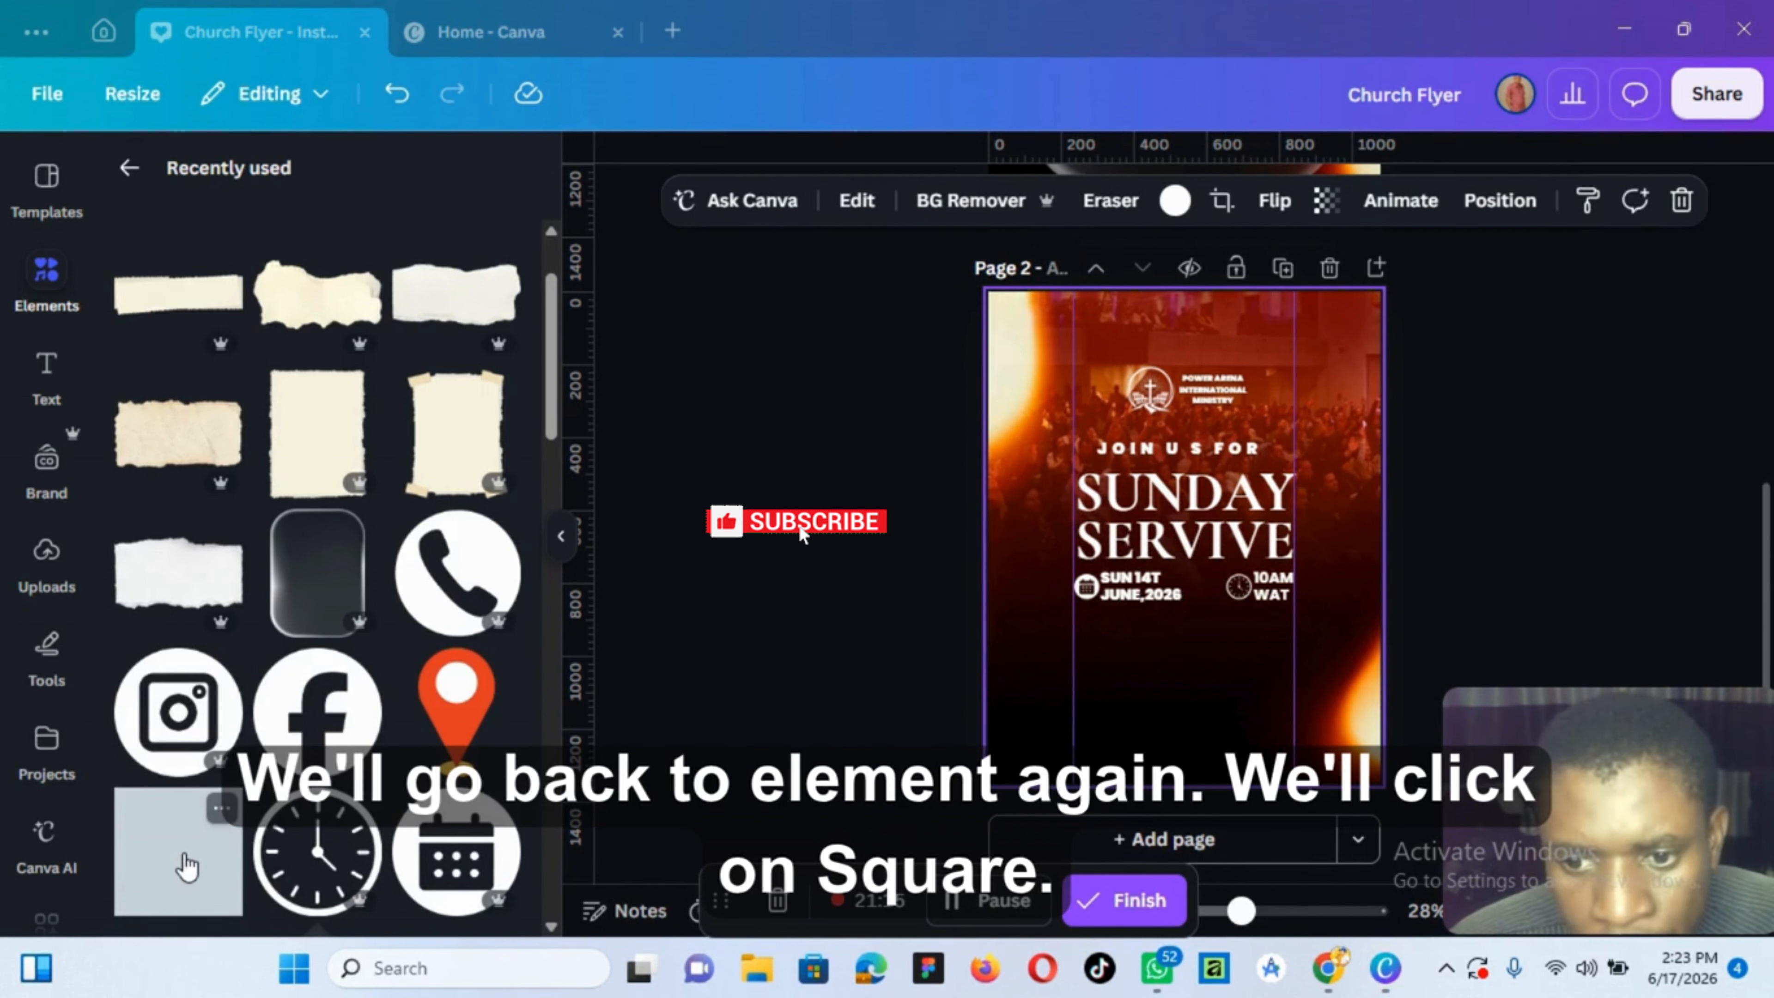
Add a square from the recently used elements below the date and time row and fill it with white
{"action": "left_click", "coordinate": [185, 867]}
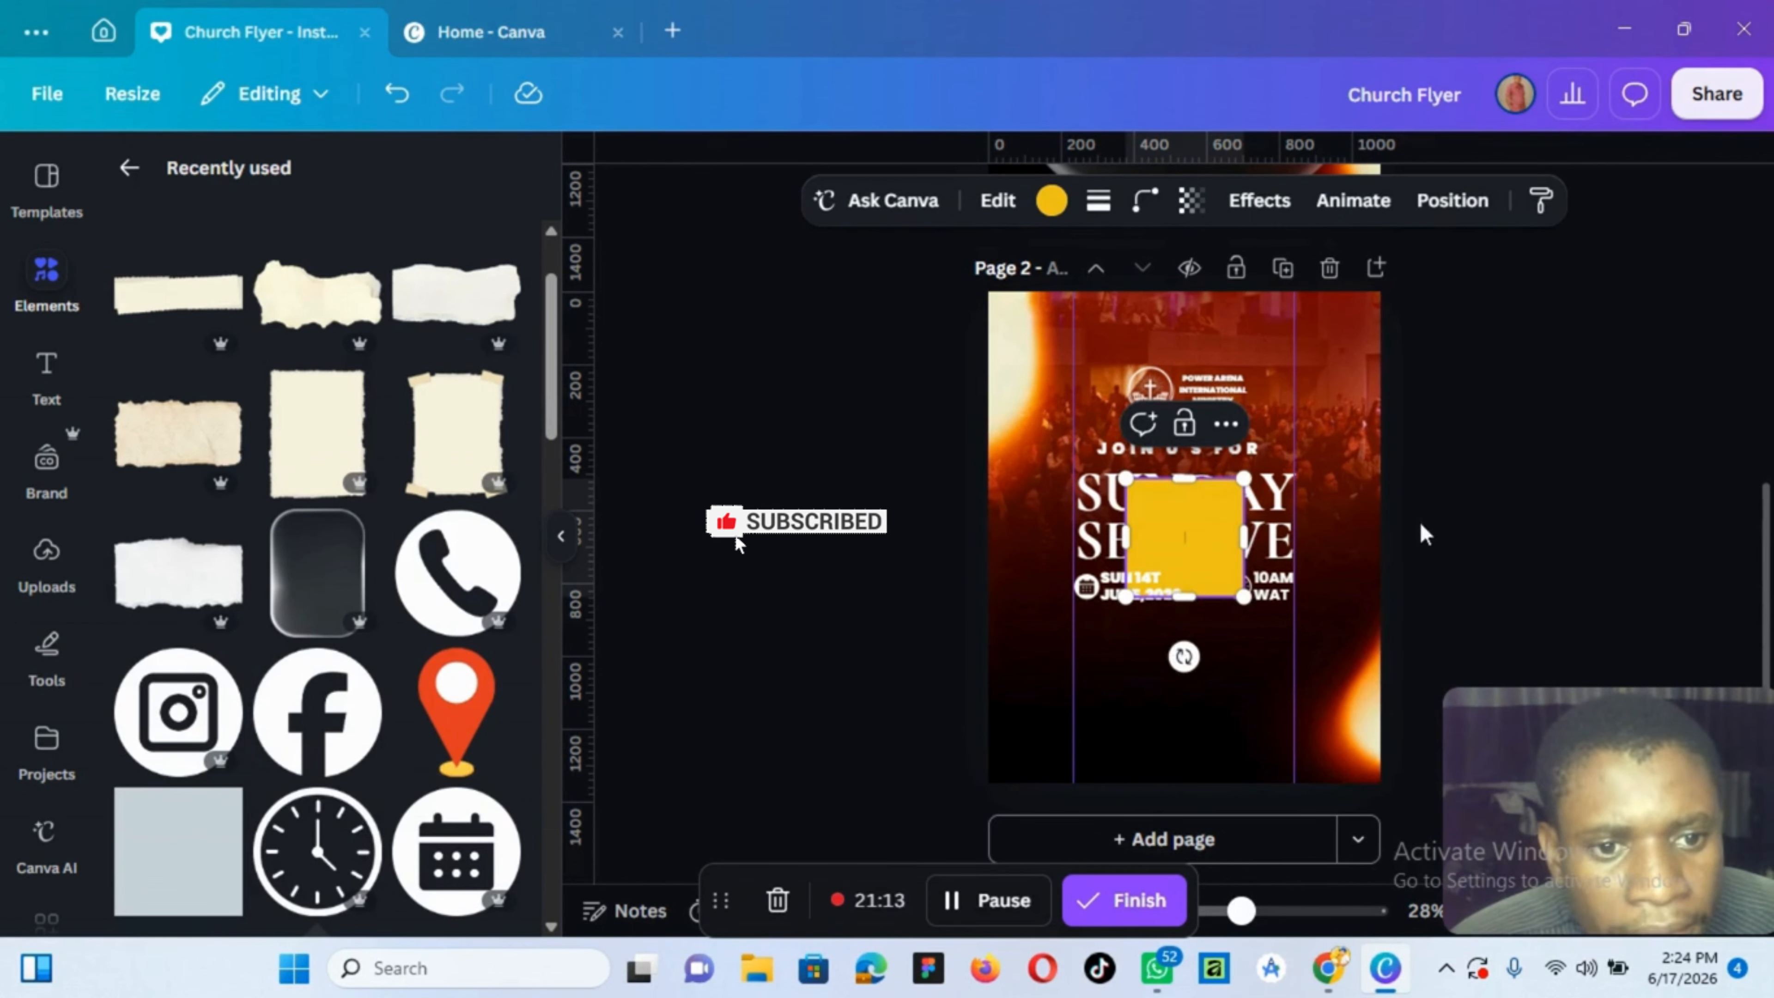
{"action": "left_click_drag", "start_coordinate": [1153, 542], "coordinate": [1149, 667]}
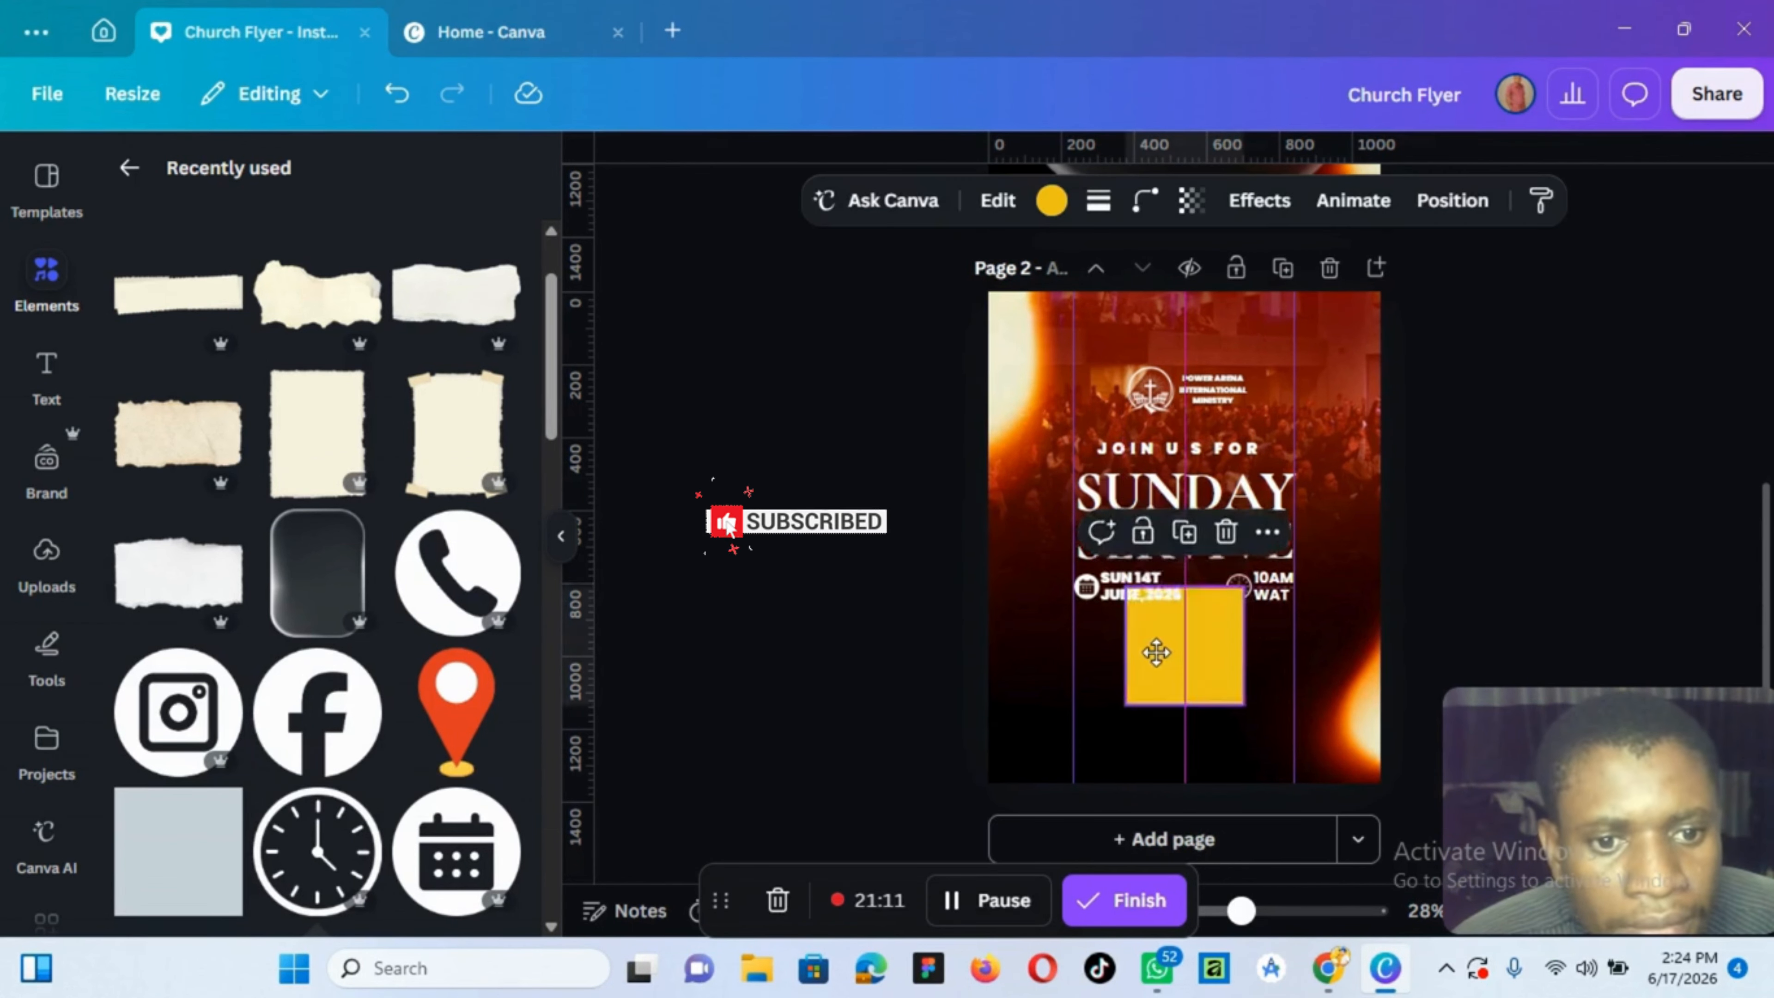
{"action": "left_click", "coordinate": [1051, 201]}
{"action": "left_click", "coordinate": [376, 281]}
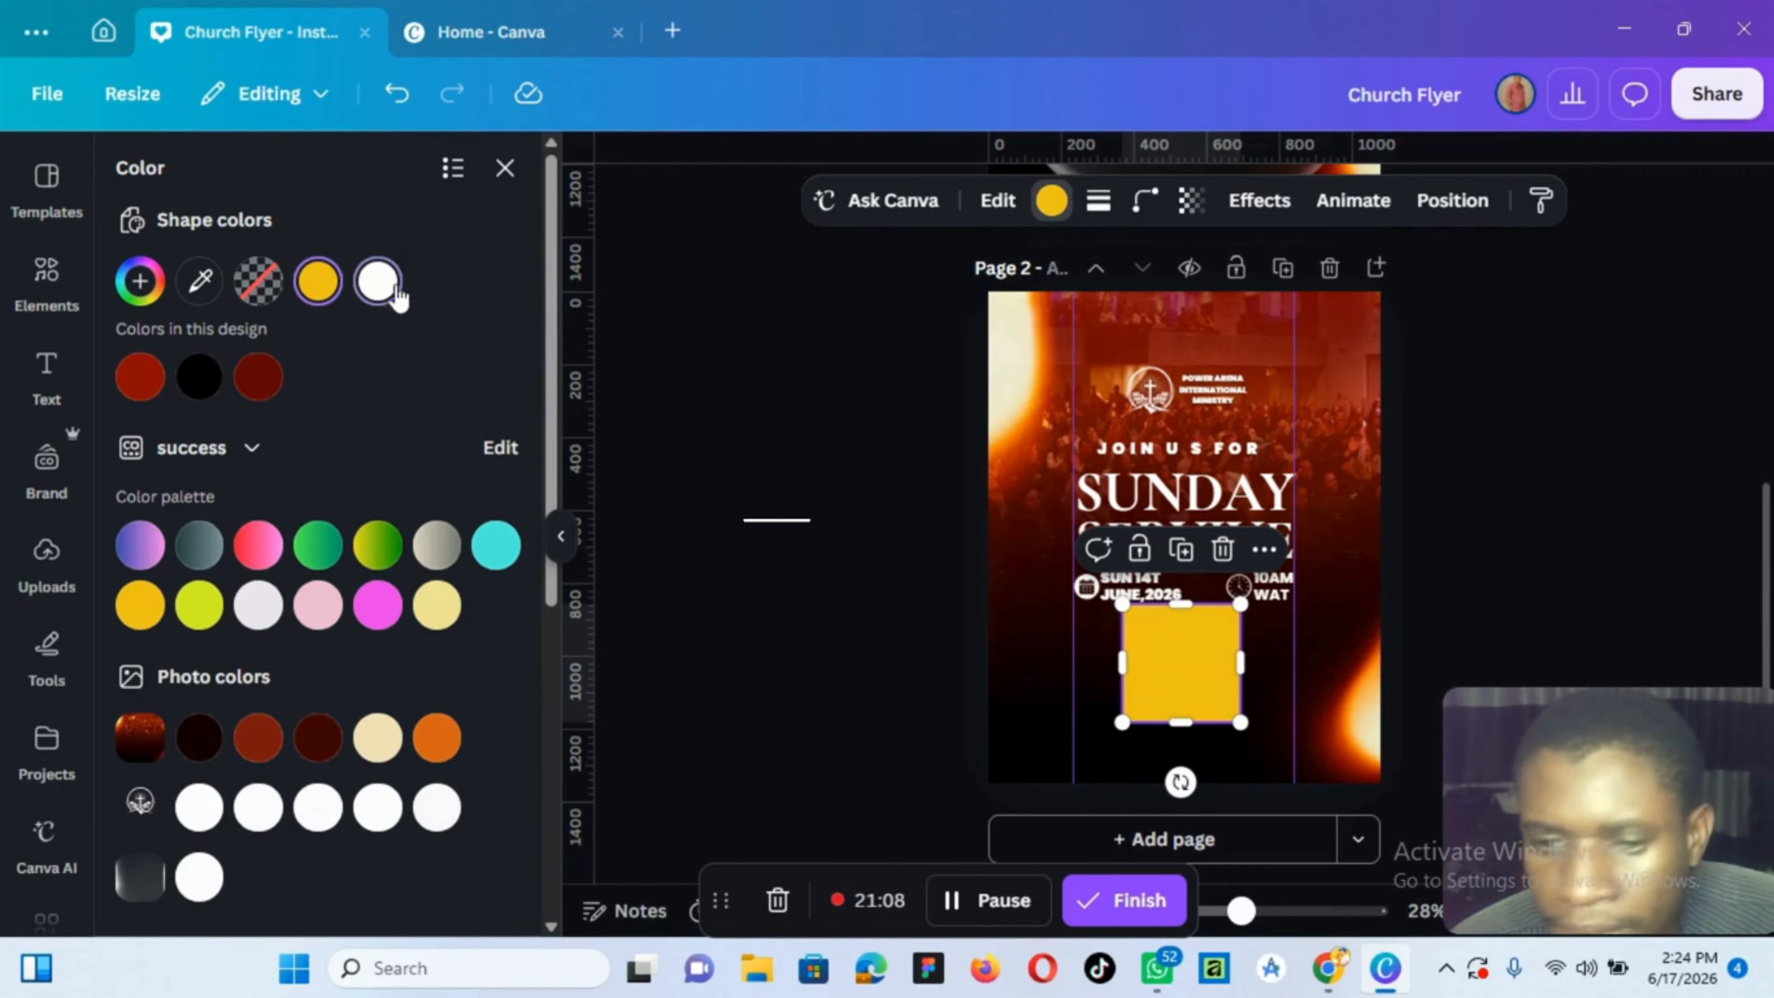
Resize the white square into a low, wider rectangle and set its corner rounding to 62
{"action": "left_click_drag", "start_coordinate": [1240, 604], "coordinate": [1260, 650]}
{"action": "left_click", "coordinate": [1144, 200]}
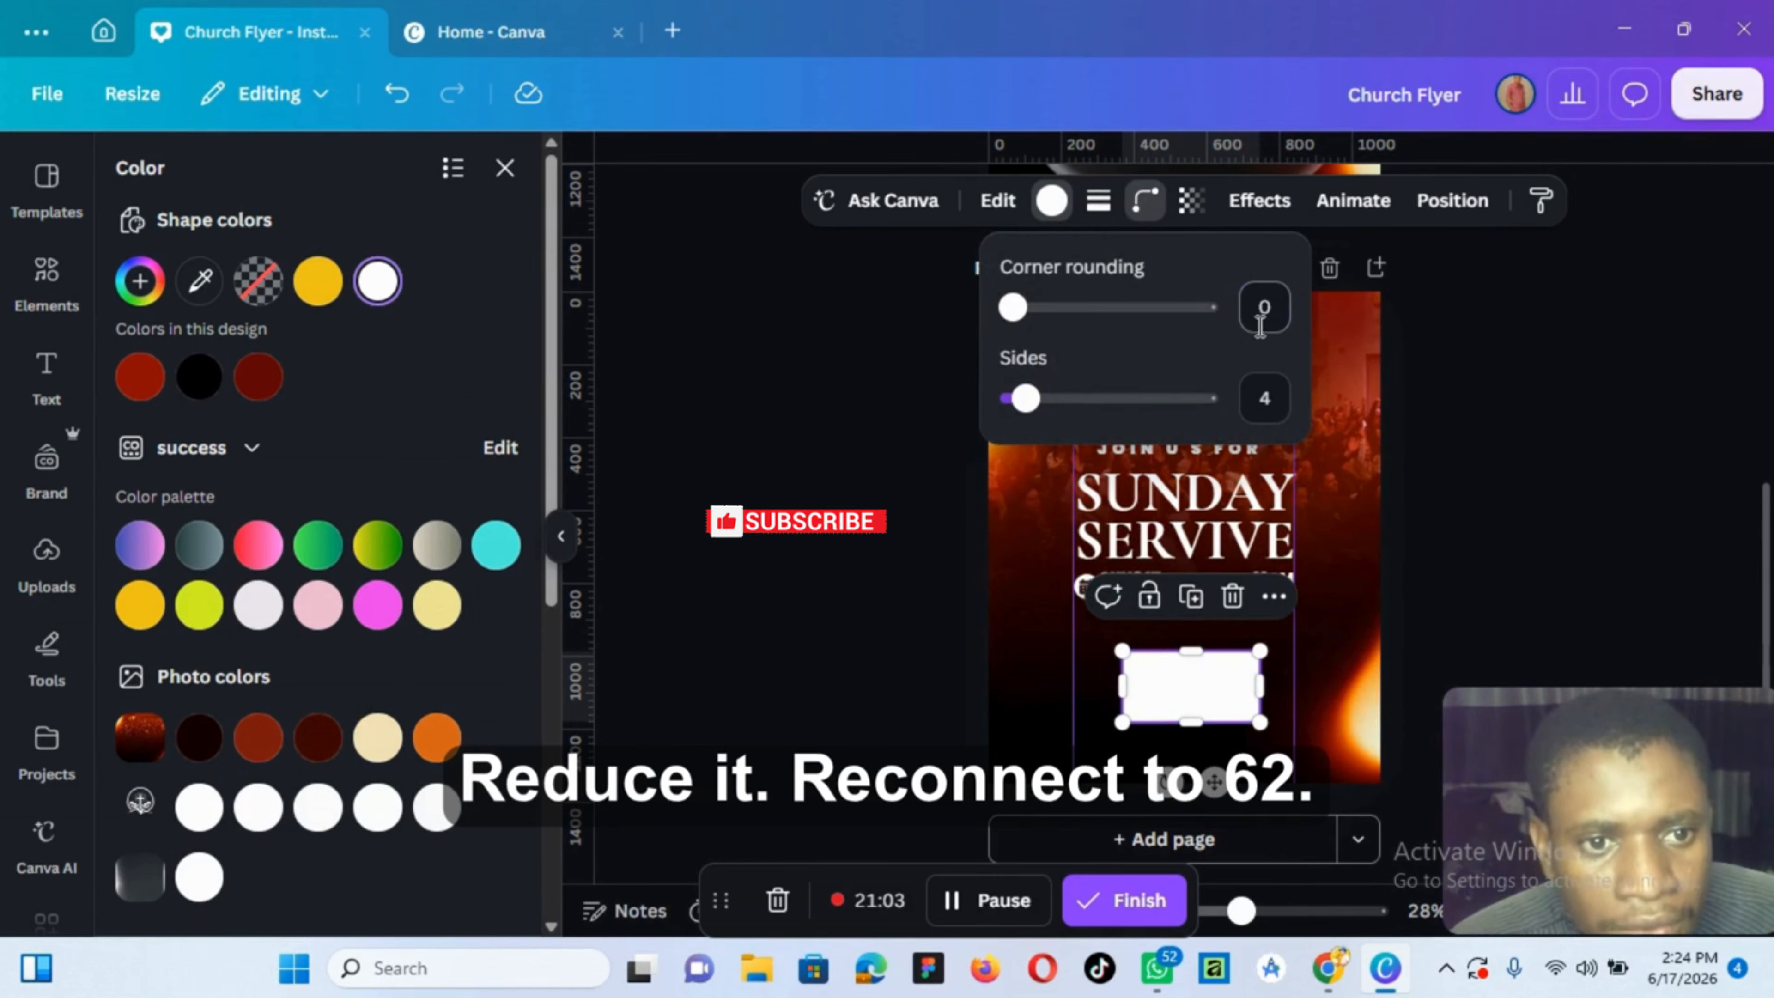
{"action": "type", "text": "62"}
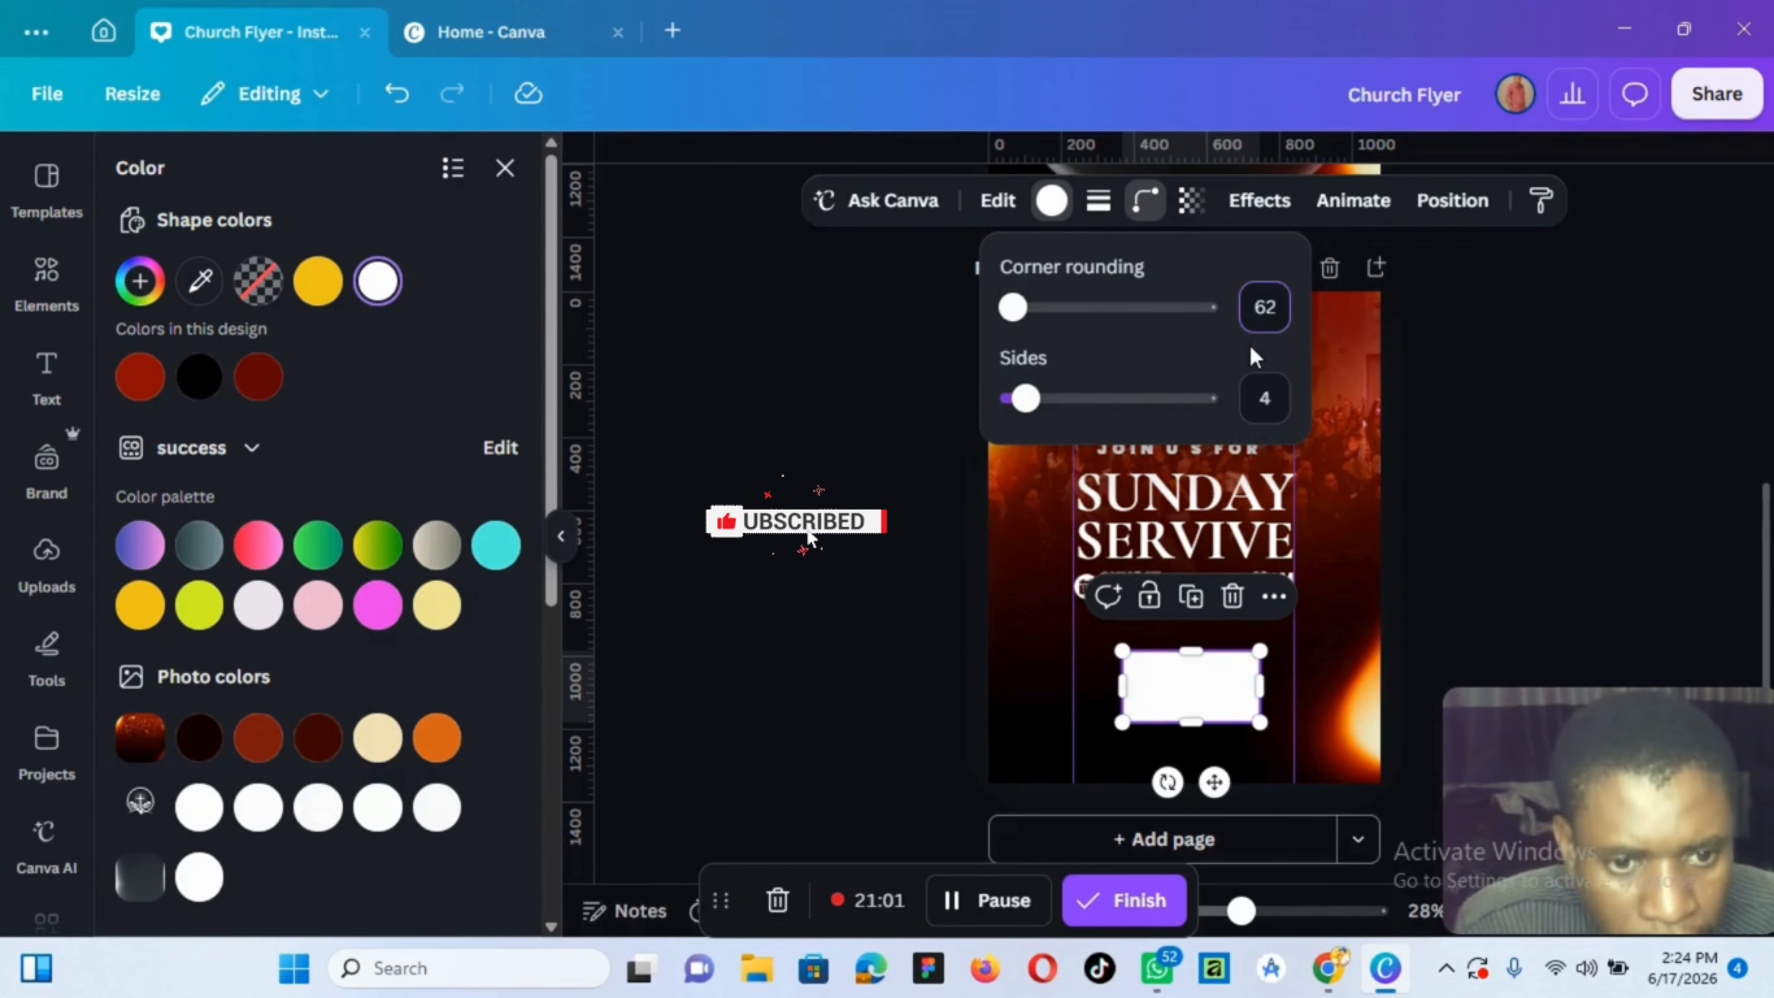
{"action": "key", "text": "Return"}
Widen the white rounded rectangle on both sides to span the two vertical guides
{"action": "left_click_drag", "start_coordinate": [1122, 686], "coordinate": [1076, 678]}
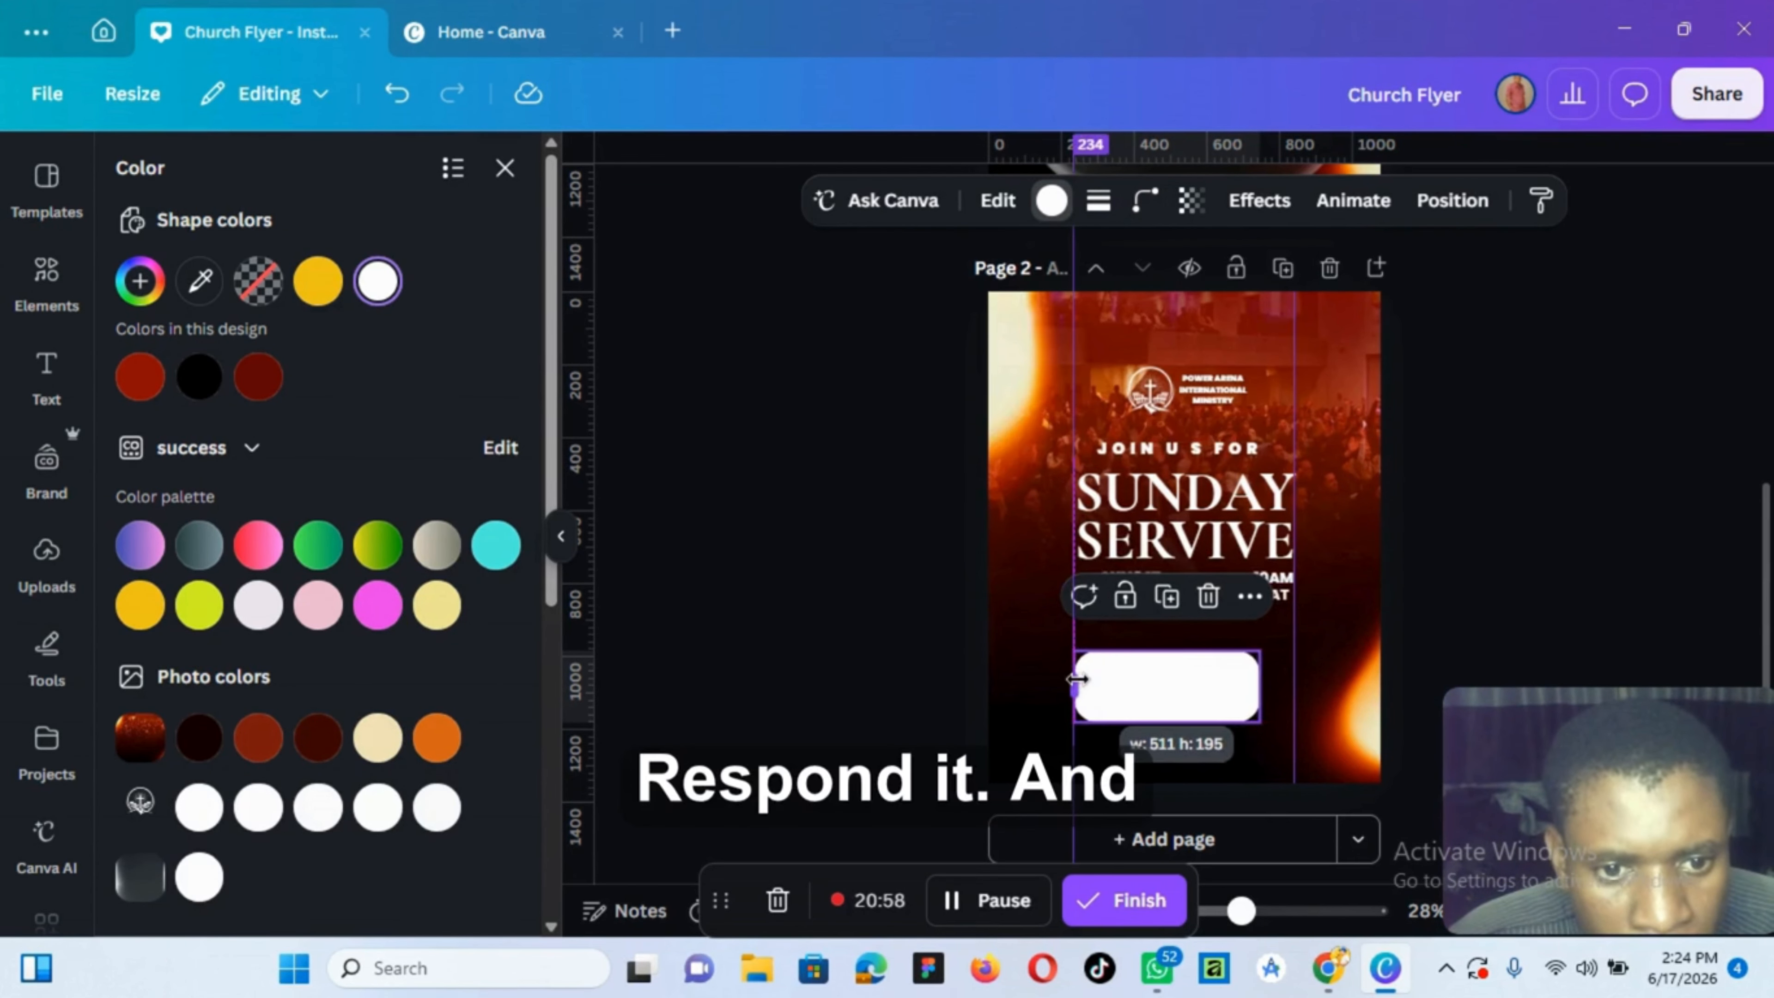
{"action": "left_click_drag", "start_coordinate": [1259, 686], "coordinate": [1288, 688]}
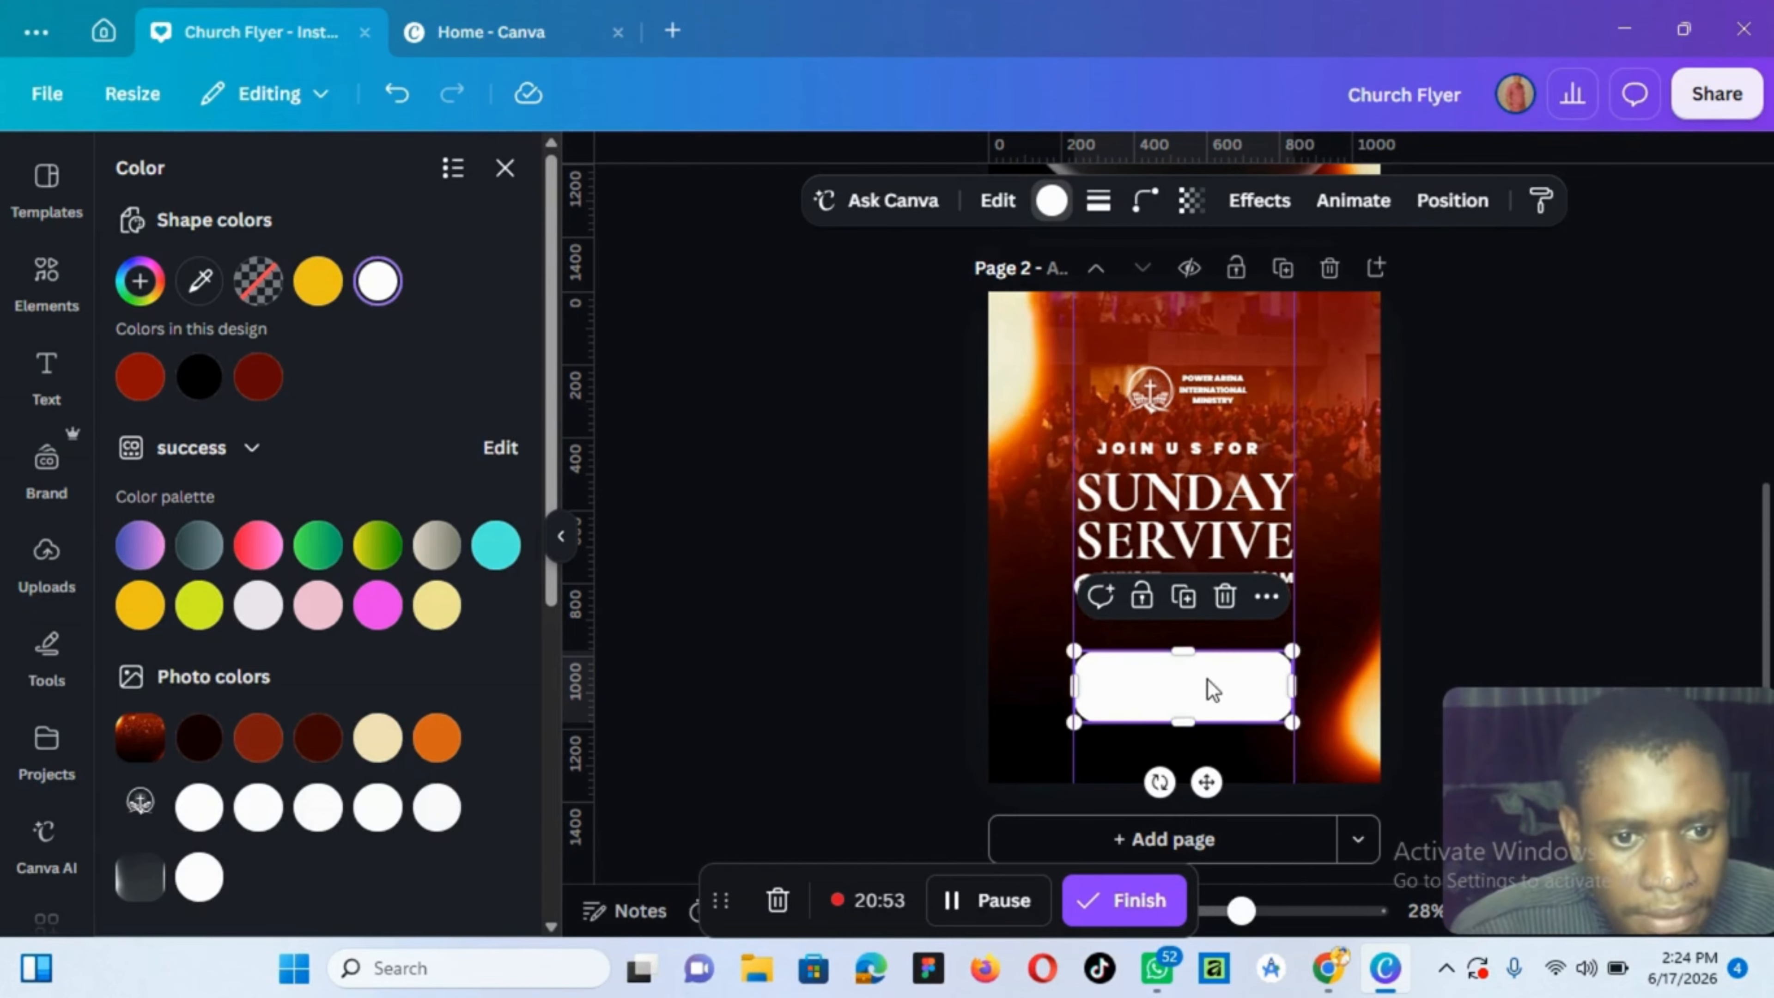
{"action": "left_click", "coordinate": [1306, 649]}
Nudge the white rounded rectangle up until it sits just below the date and time row
{"action": "left_click", "coordinate": [1219, 676]}
{"action": "key", "text": "Up"}
{"action": "key", "text": "Up"}
{"action": "key", "text": "Up"}
{"action": "key", "text": "Up"}
{"action": "key", "text": "Up"}
{"action": "key", "text": "Up"}
{"action": "key", "text": "Up"}
{"action": "key", "text": "Up"}
{"action": "key", "text": "Up"}
{"action": "key", "text": "Up"}
{"action": "key", "text": "Up"}
{"action": "key", "text": "Up"}
{"action": "key", "text": "Up"}
{"action": "key", "text": "Up"}
{"action": "key", "text": "Up"}
{"action": "key", "text": "Up"}
{"action": "key", "text": "Up"}
{"action": "key", "text": "Up"}
{"action": "key", "text": "Up"}
{"action": "key", "text": "Up"}
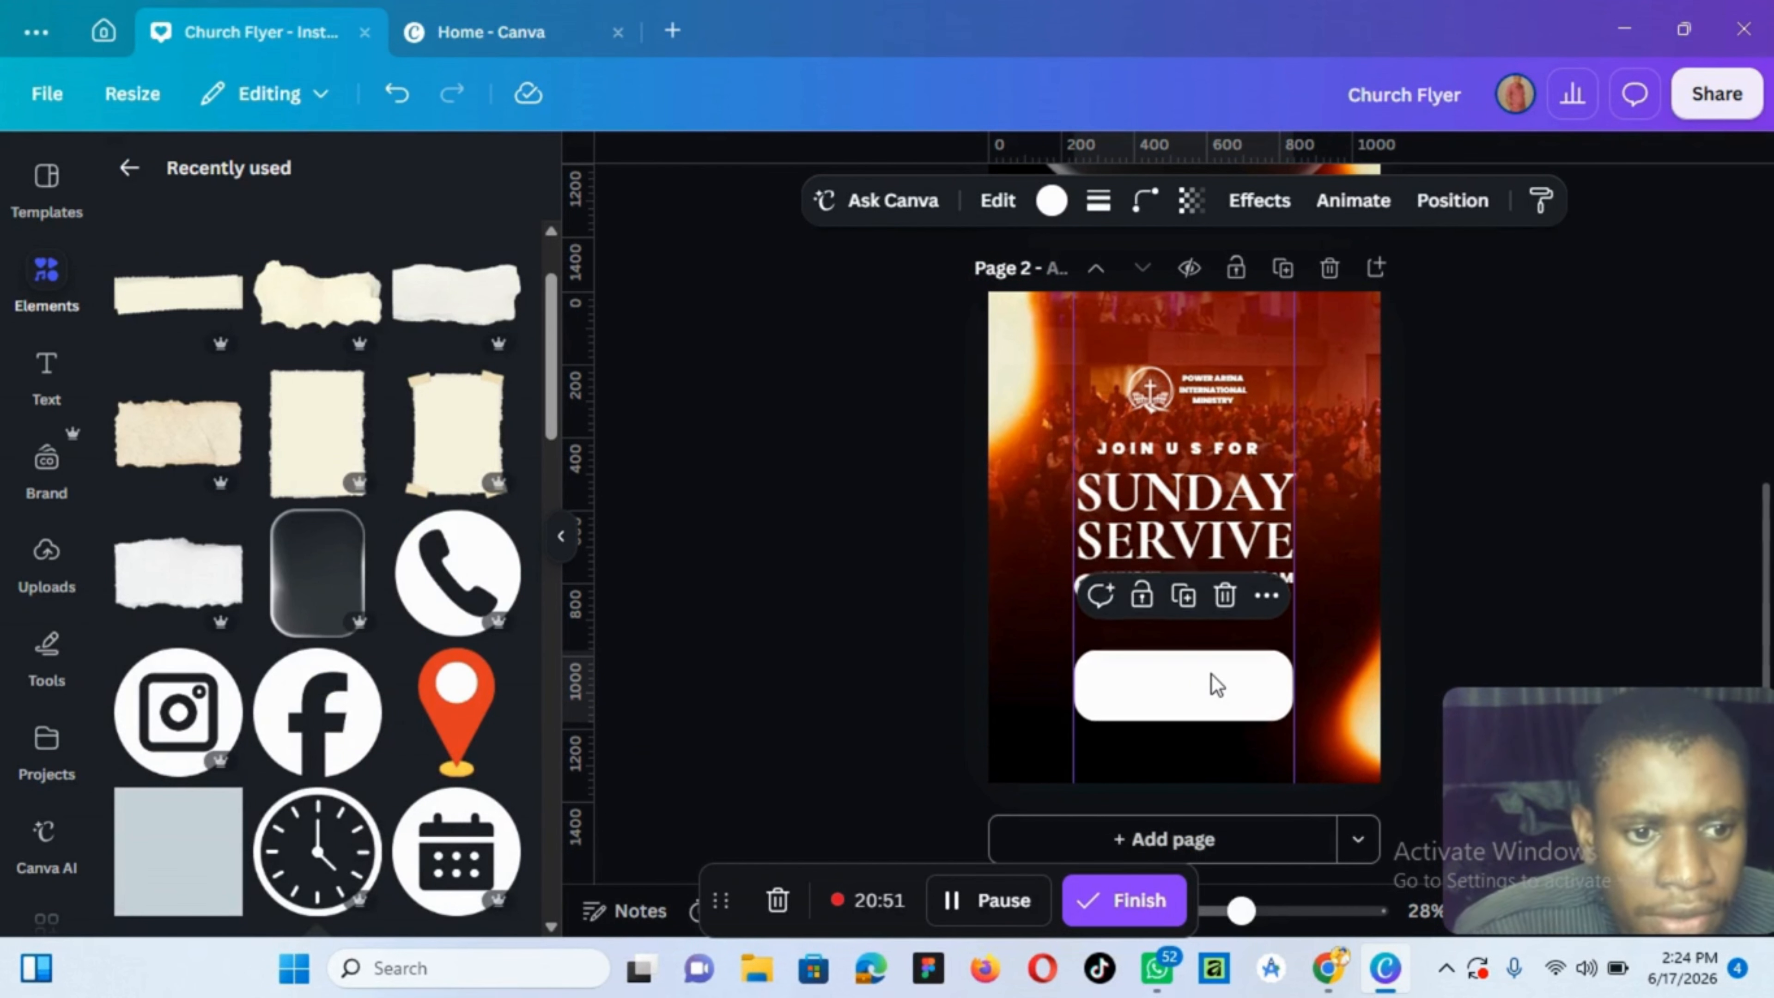
{"action": "key", "text": "Up"}
{"action": "key", "text": "Up"}
{"action": "key", "text": "Up"}
{"action": "key", "text": "Up"}
{"action": "key", "text": "Up"}
{"action": "key", "text": "Up"}
{"action": "key", "text": "Up"}
{"action": "key", "text": "Up"}
{"action": "key", "text": "Up"}
{"action": "key", "text": "Up"}
{"action": "key", "text": "Up"}
{"action": "key", "text": "Up"}
{"action": "key", "text": "Up"}
{"action": "key", "text": "Up"}
{"action": "key", "text": "Up"}
{"action": "key", "text": "Up"}
{"action": "key", "text": "Up"}
{"action": "key", "text": "Up"}
{"action": "key", "text": "Up"}
{"action": "key", "text": "Up"}
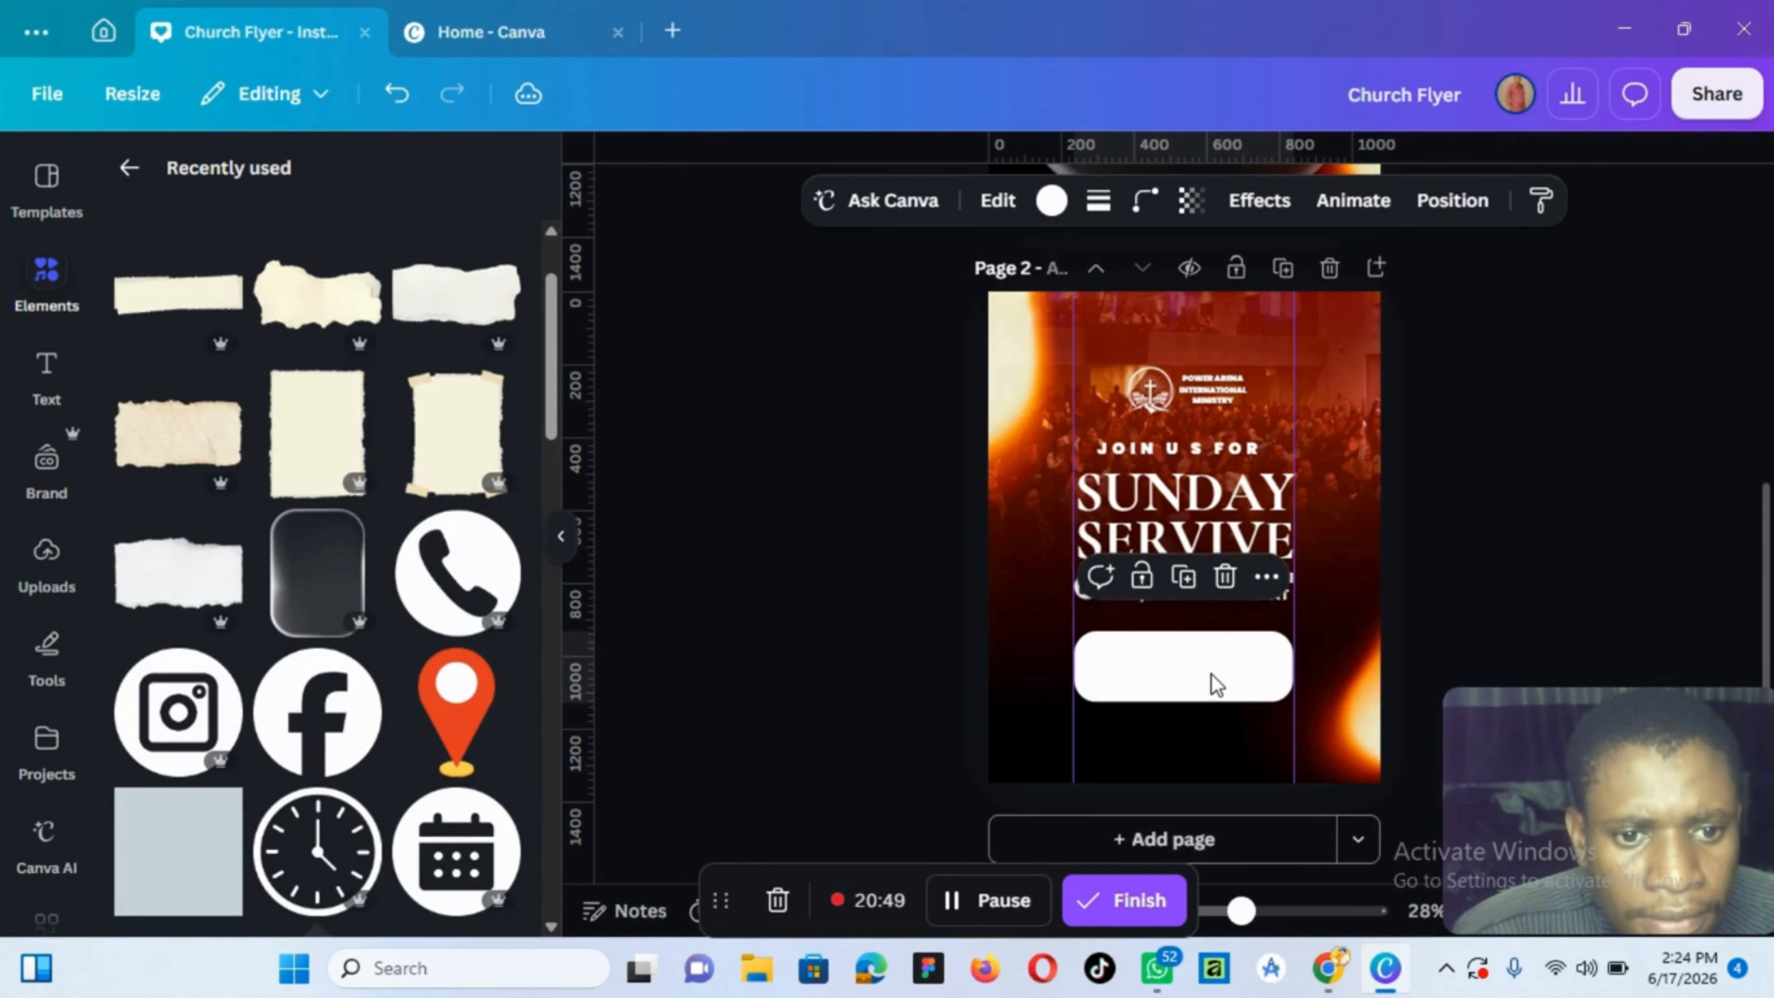
{"action": "key", "text": "Up"}
{"action": "key", "text": "Up"}
{"action": "key", "text": "Up"}
{"action": "key", "text": "Up"}
{"action": "key", "text": "Up"}
{"action": "key", "text": "Up"}
{"action": "key", "text": "Up"}
{"action": "key", "text": "Up"}
{"action": "key", "text": "Up"}
{"action": "key", "text": "Up"}
{"action": "key", "text": "Up"}
{"action": "key", "text": "Up"}
{"action": "key", "text": "Up"}
{"action": "key", "text": "Up"}
{"action": "key", "text": "Up"}
{"action": "key", "text": "Up"}
{"action": "key", "text": "Up"}
{"action": "key", "text": "Up"}
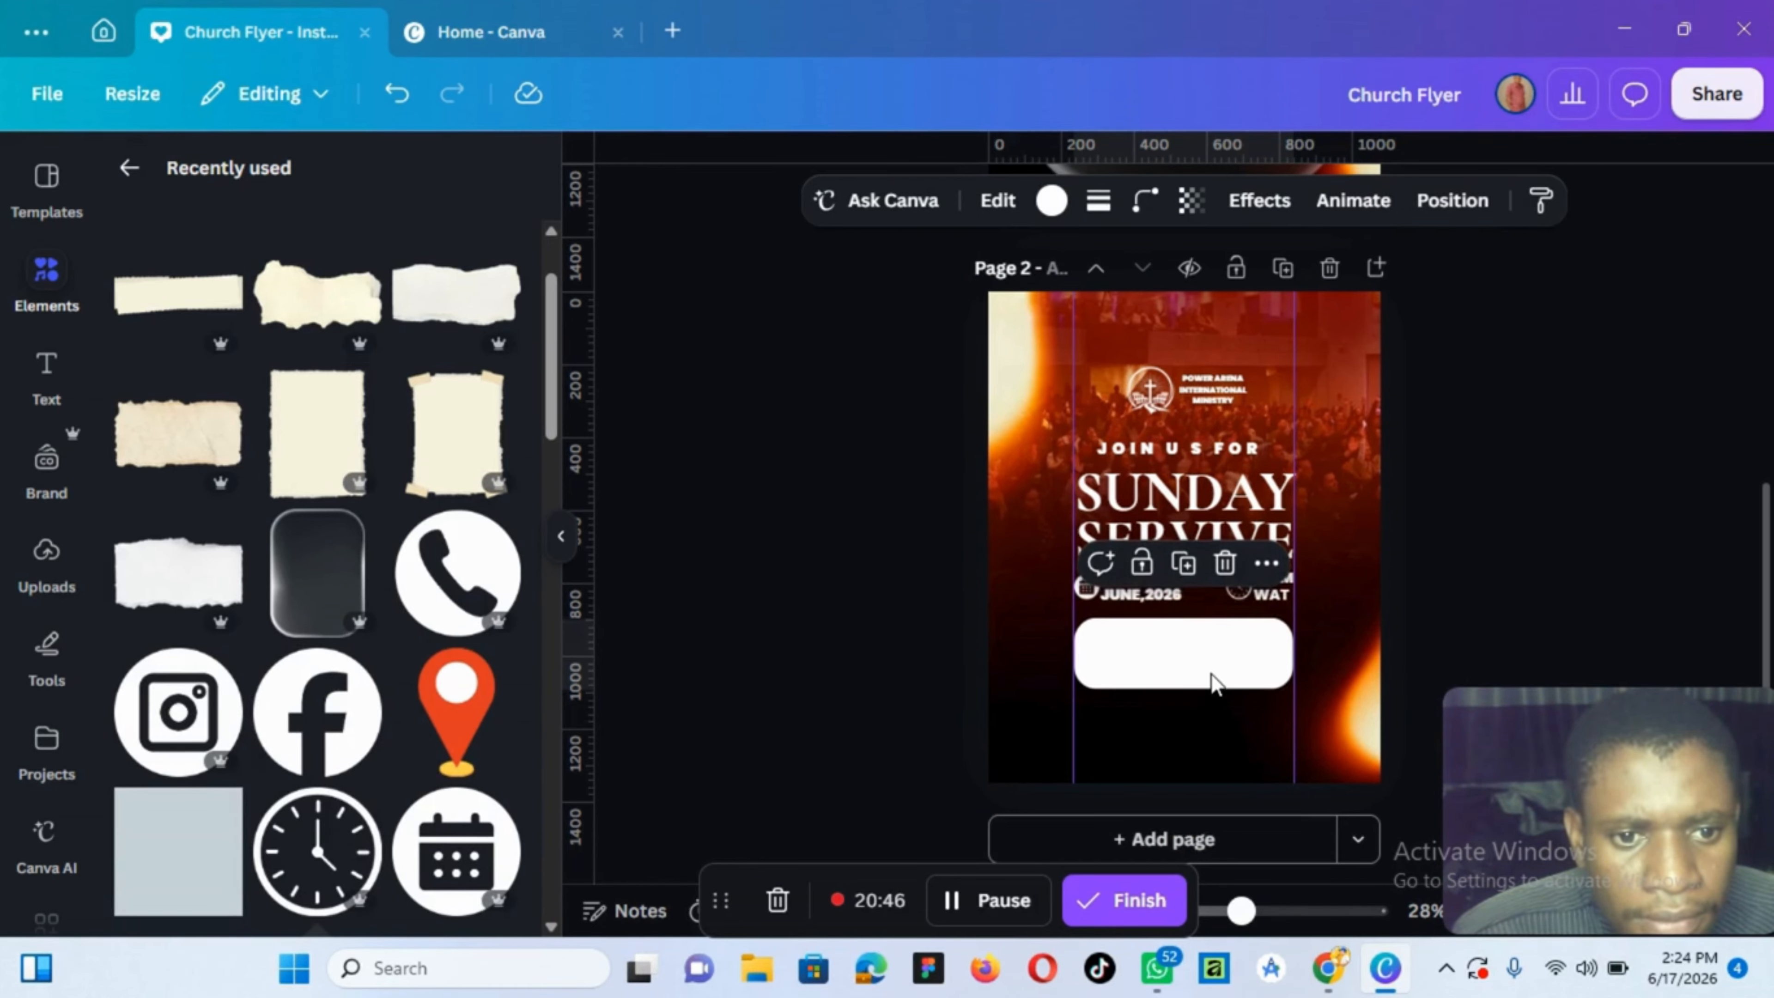
{"action": "key", "text": "Down"}
{"action": "key", "text": "Down"}
{"action": "key", "text": "Down"}
{"action": "key", "text": "Down"}
{"action": "key", "text": "Down"}
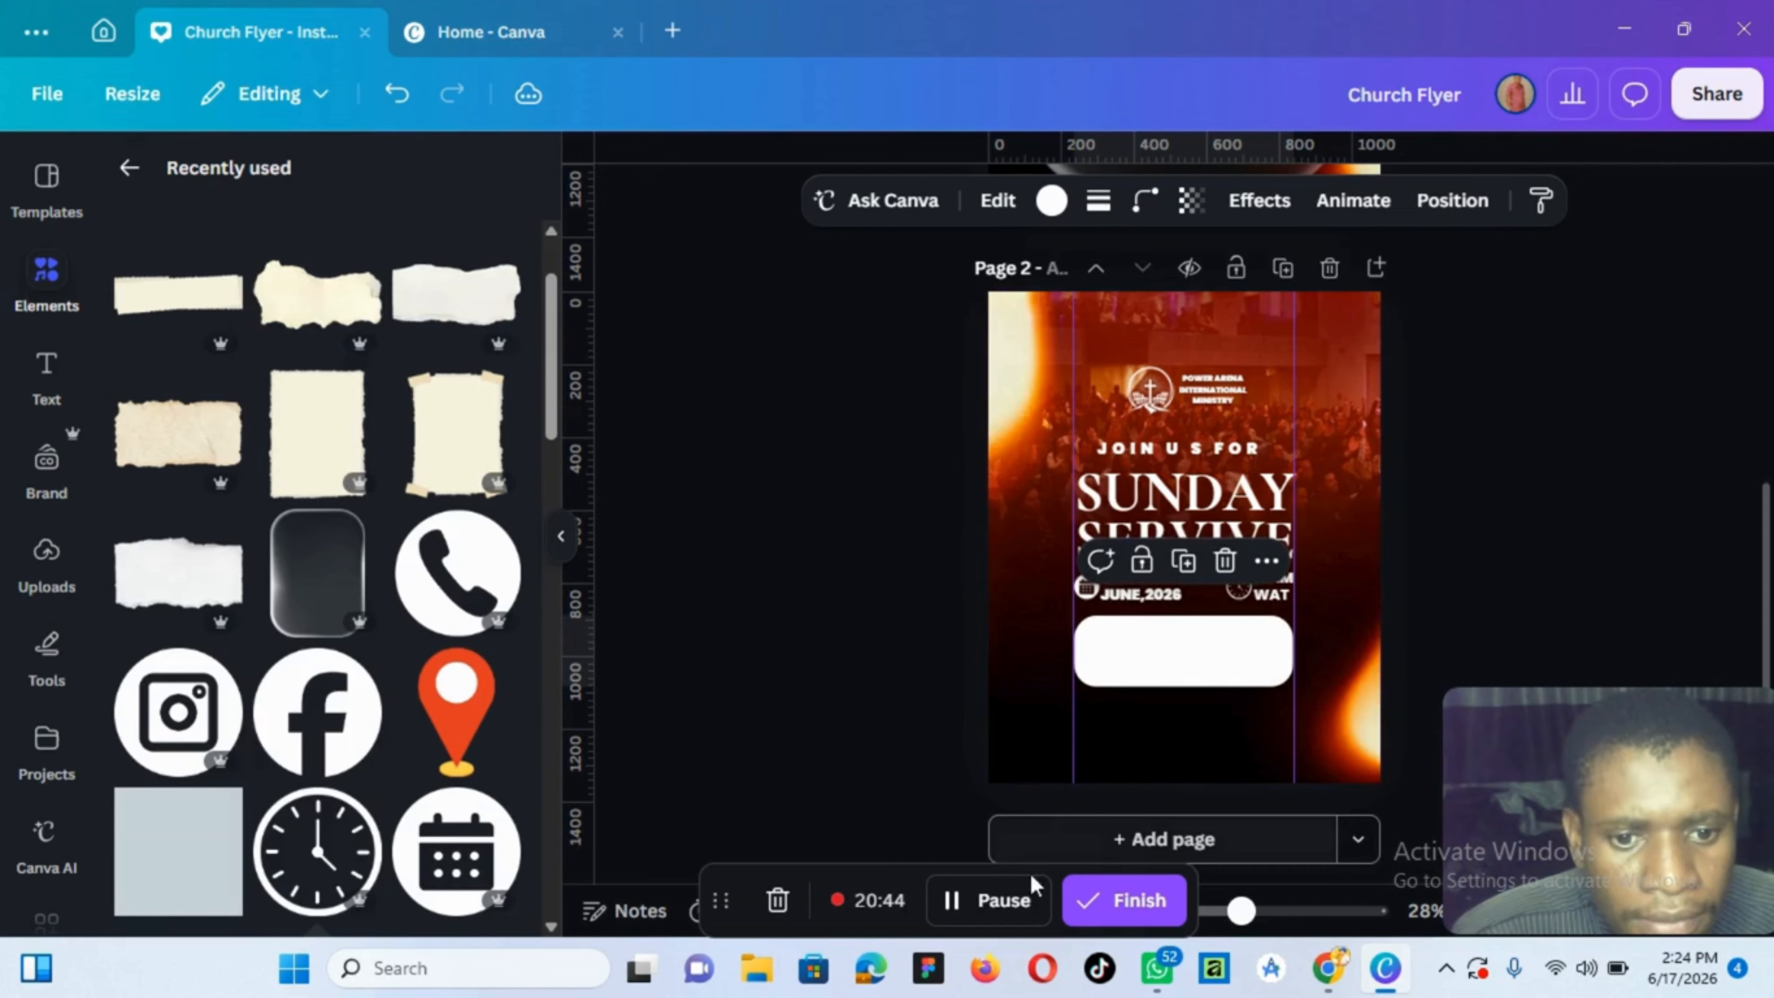
{"action": "left_click", "coordinate": [1005, 893]}
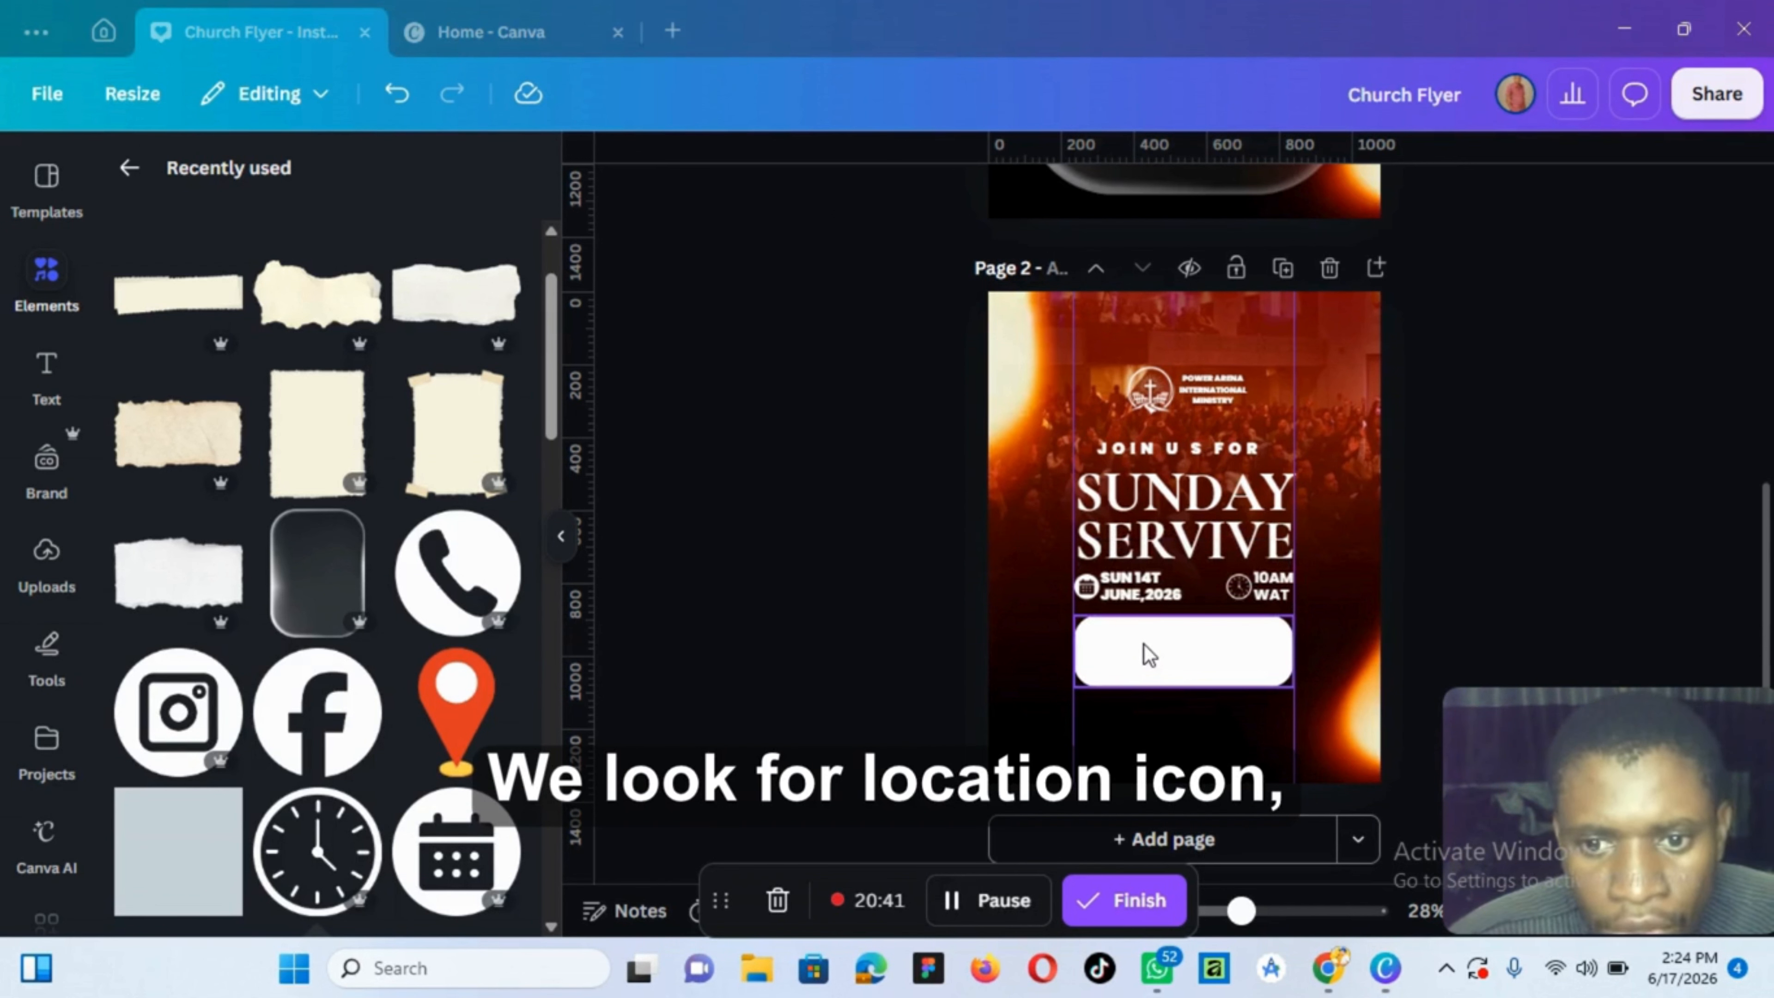
Add the red location pin from the recently used elements, shrink it and place it inside the white panel near its left end
{"action": "left_click", "coordinate": [457, 699]}
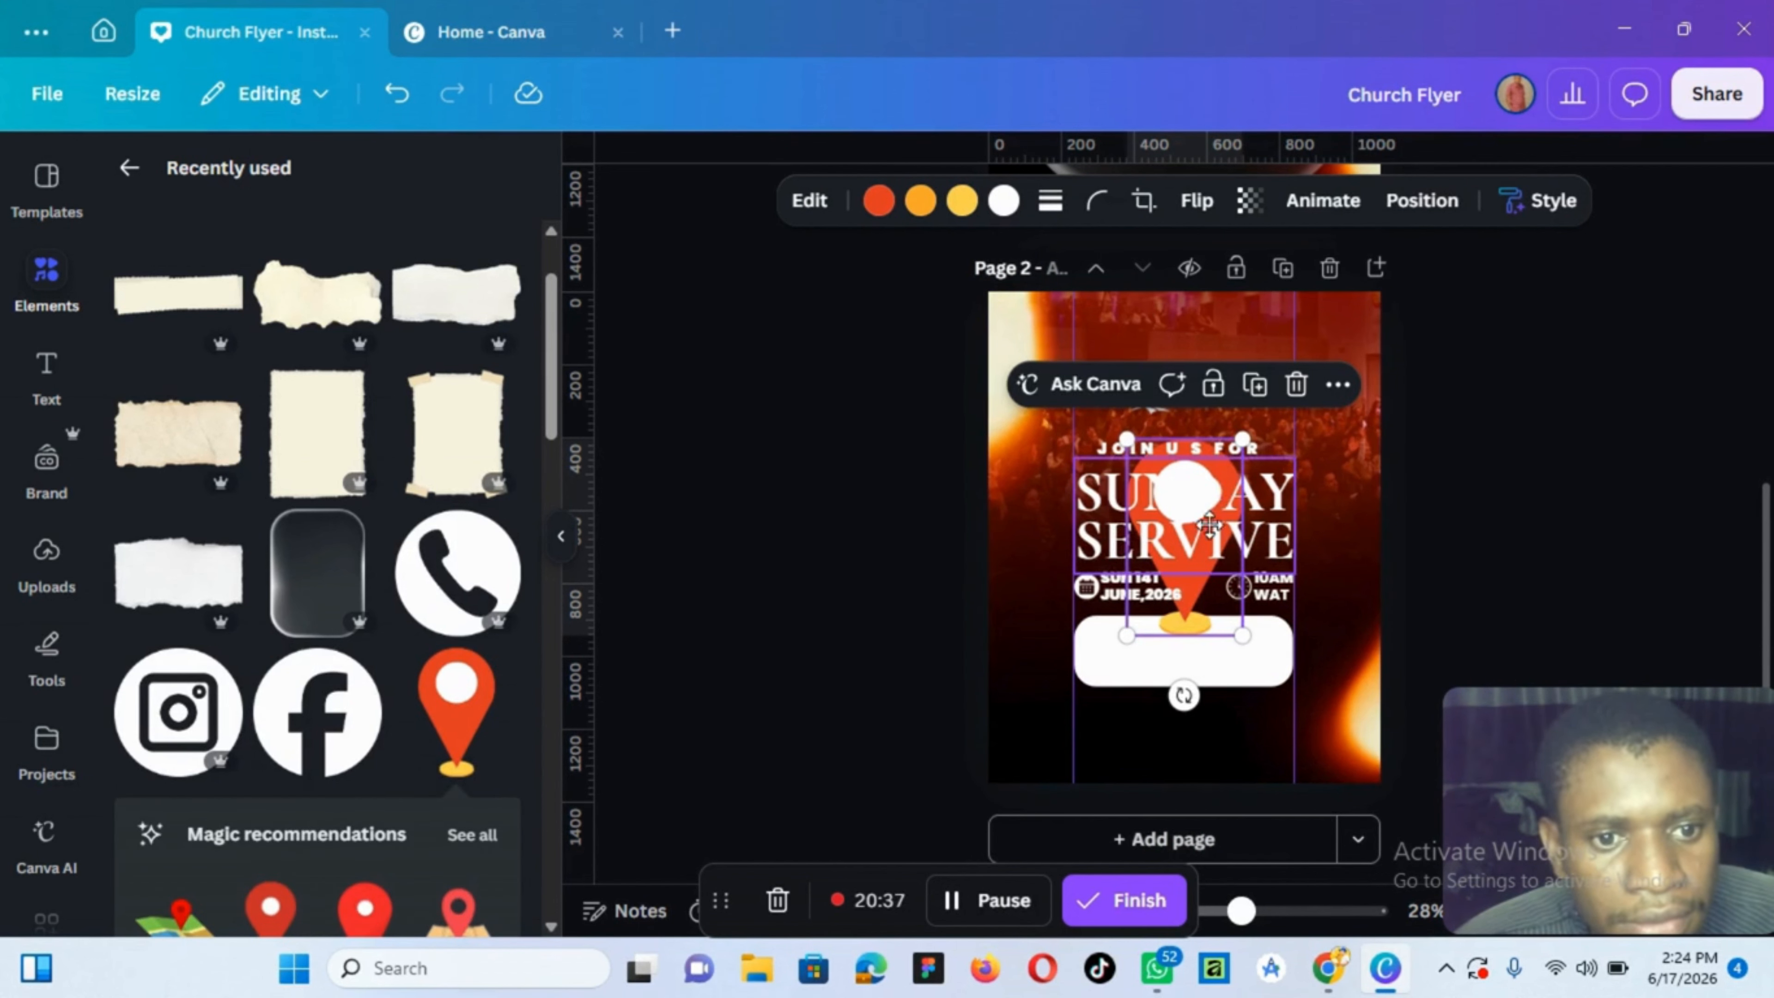
{"action": "left_click_drag", "start_coordinate": [1207, 489], "coordinate": [1188, 614]}
{"action": "left_click_drag", "start_coordinate": [1109, 567], "coordinate": [1133, 660]}
{"action": "left_click_drag", "start_coordinate": [1100, 622], "coordinate": [1103, 630]}
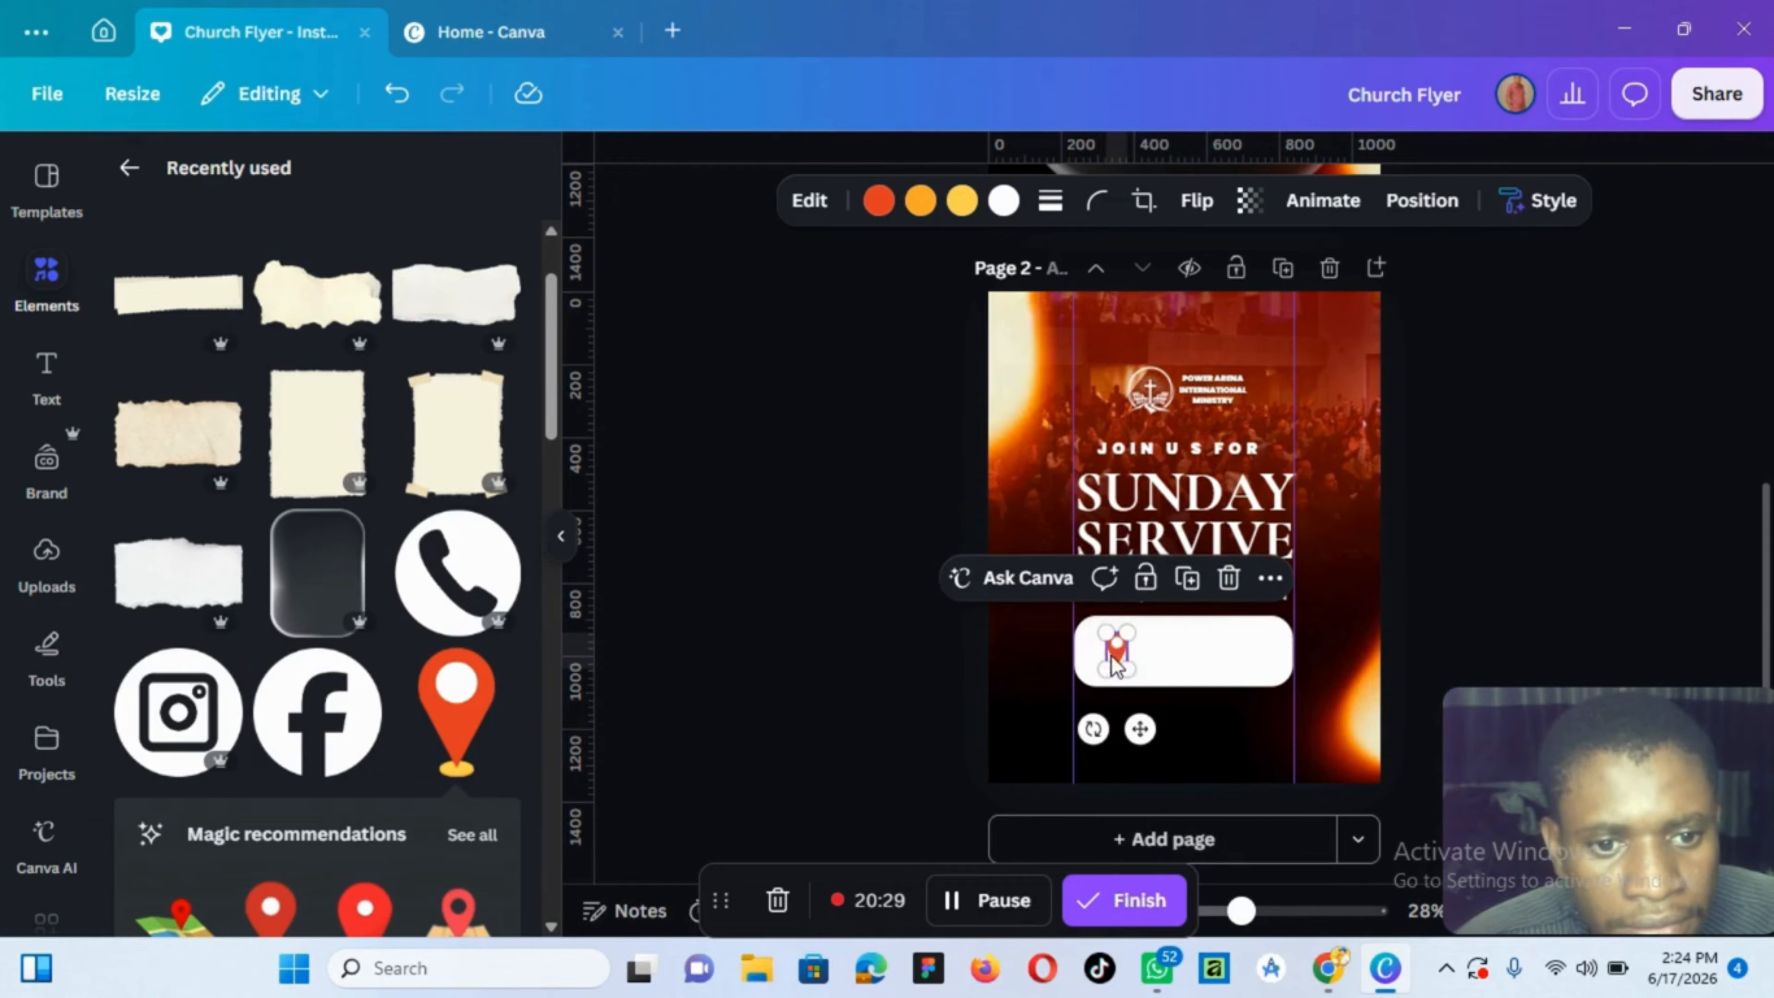
Recolor the location pin's yellow and orange base colors to black
{"action": "left_click", "coordinate": [962, 200]}
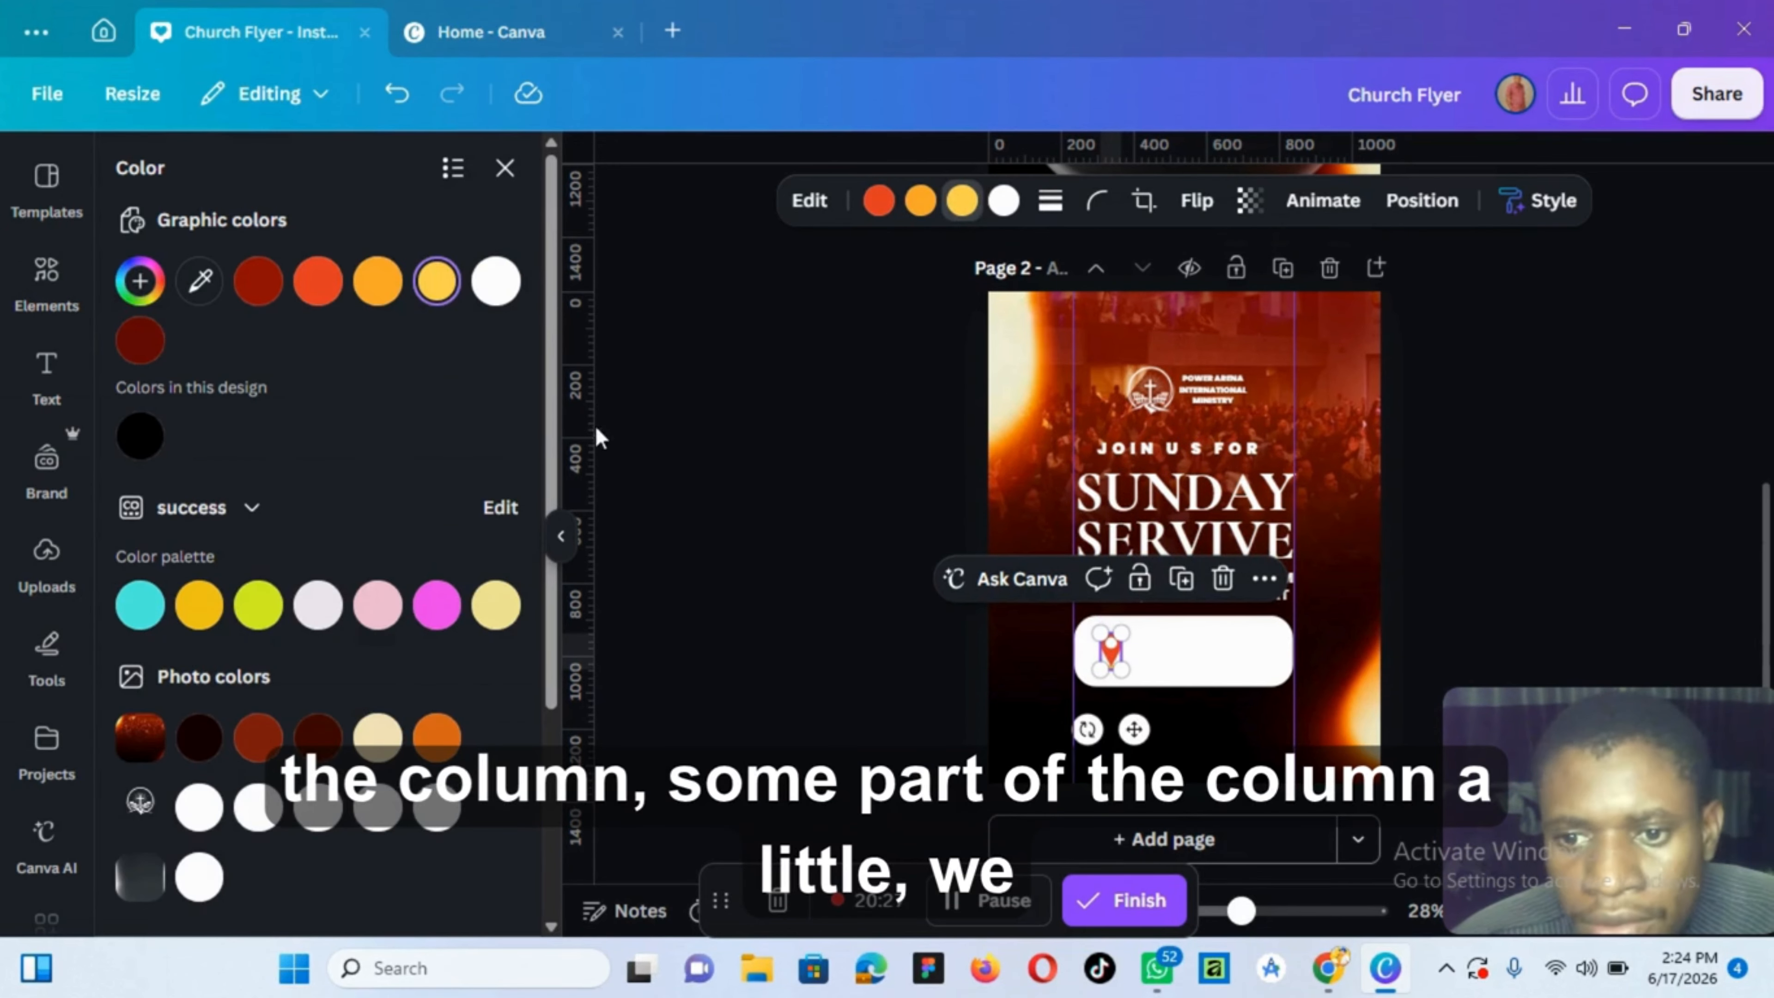
{"action": "left_click", "coordinate": [140, 433]}
{"action": "left_click", "coordinate": [914, 215]}
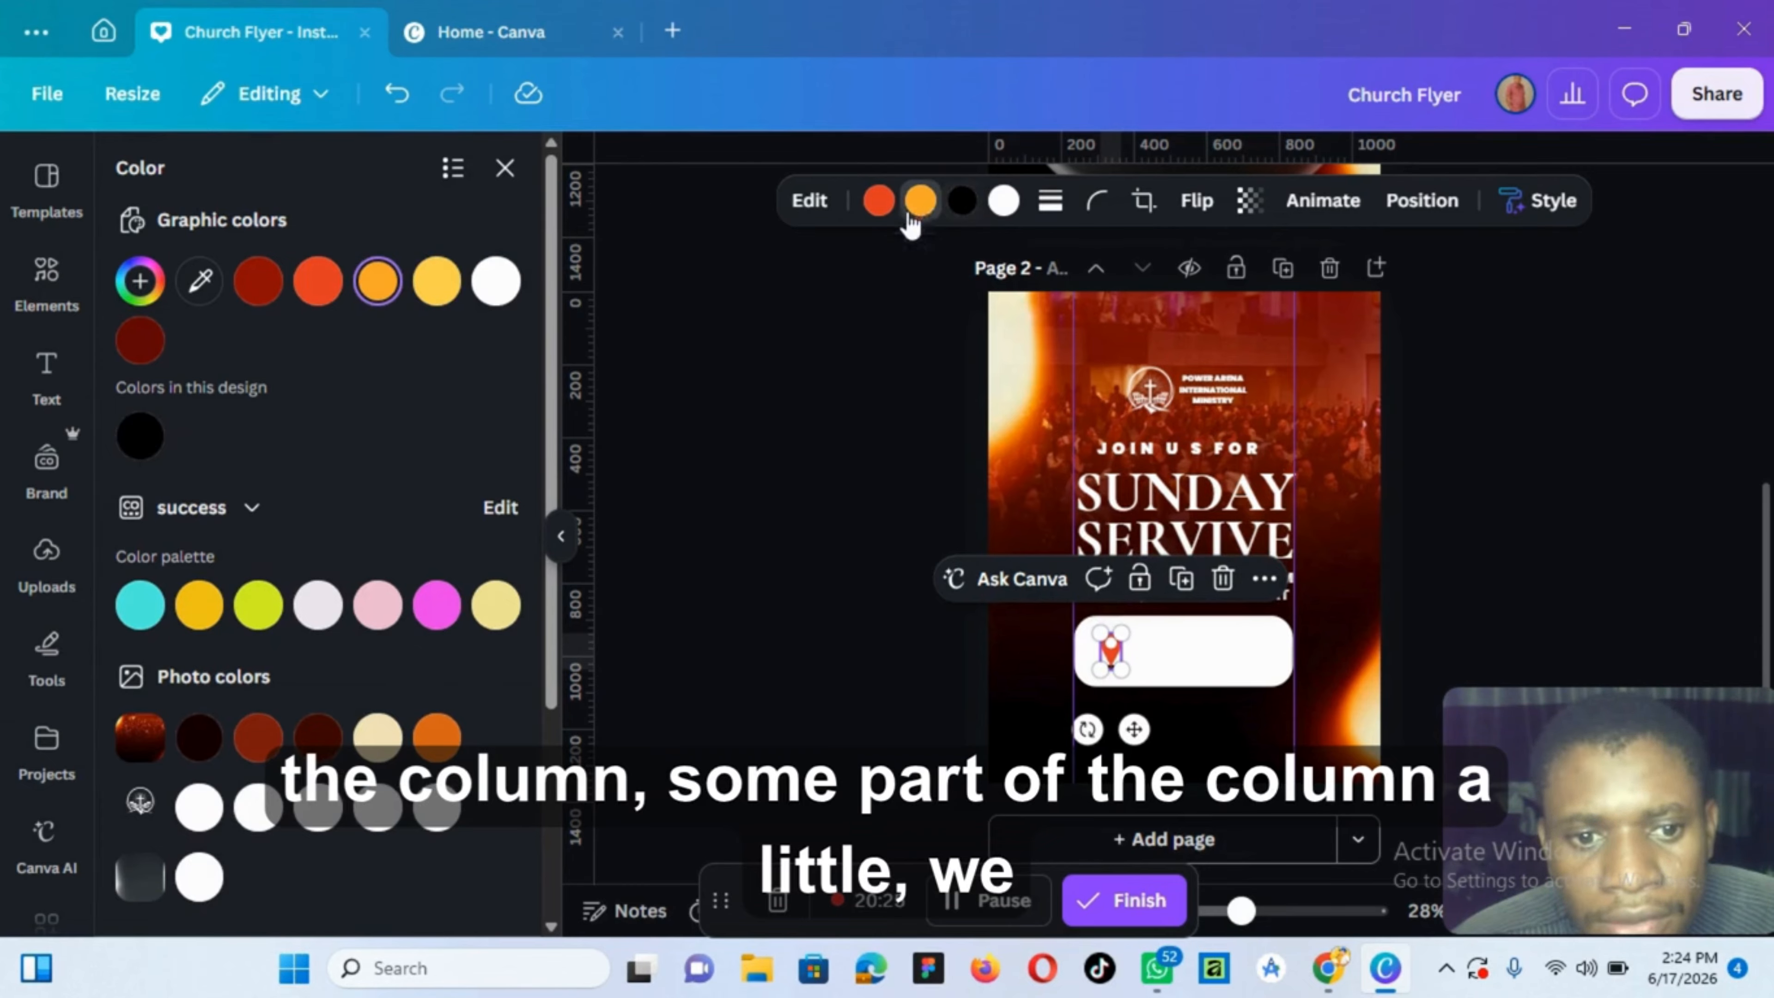
{"action": "left_click", "coordinate": [139, 436]}
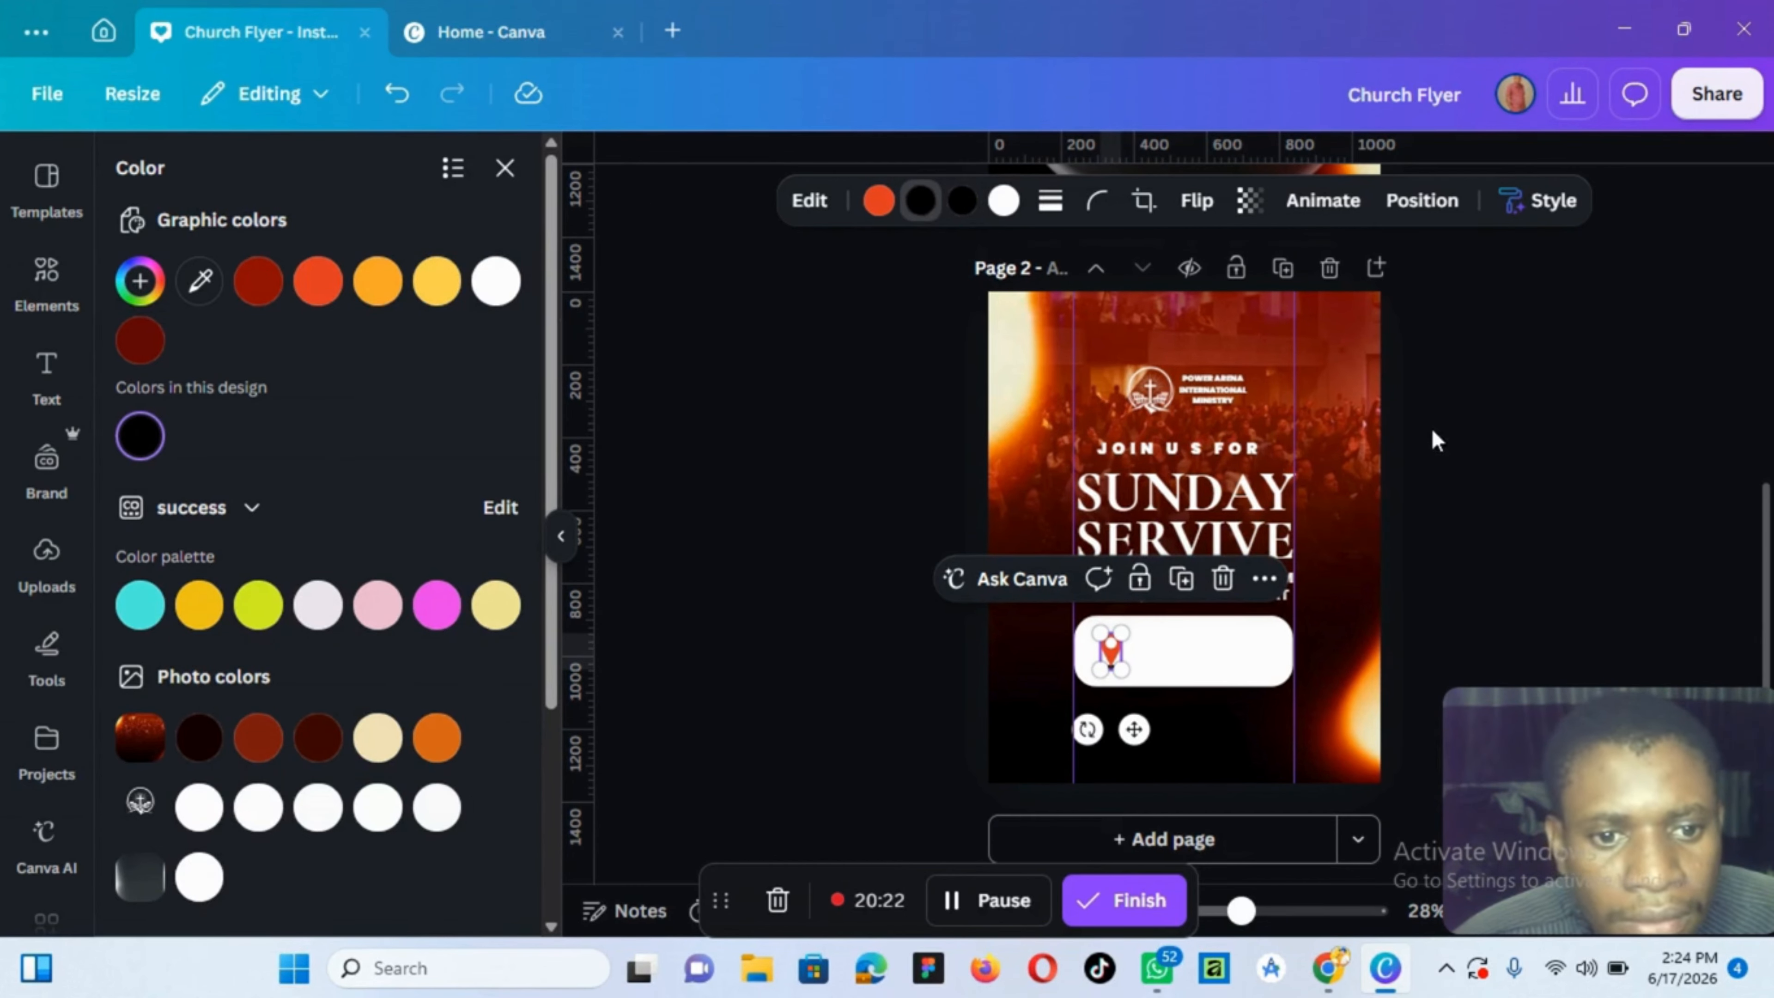
{"action": "left_click", "coordinate": [1424, 578]}
Add a text box containing the church's address and color the text black
{"action": "key", "text": "t"}
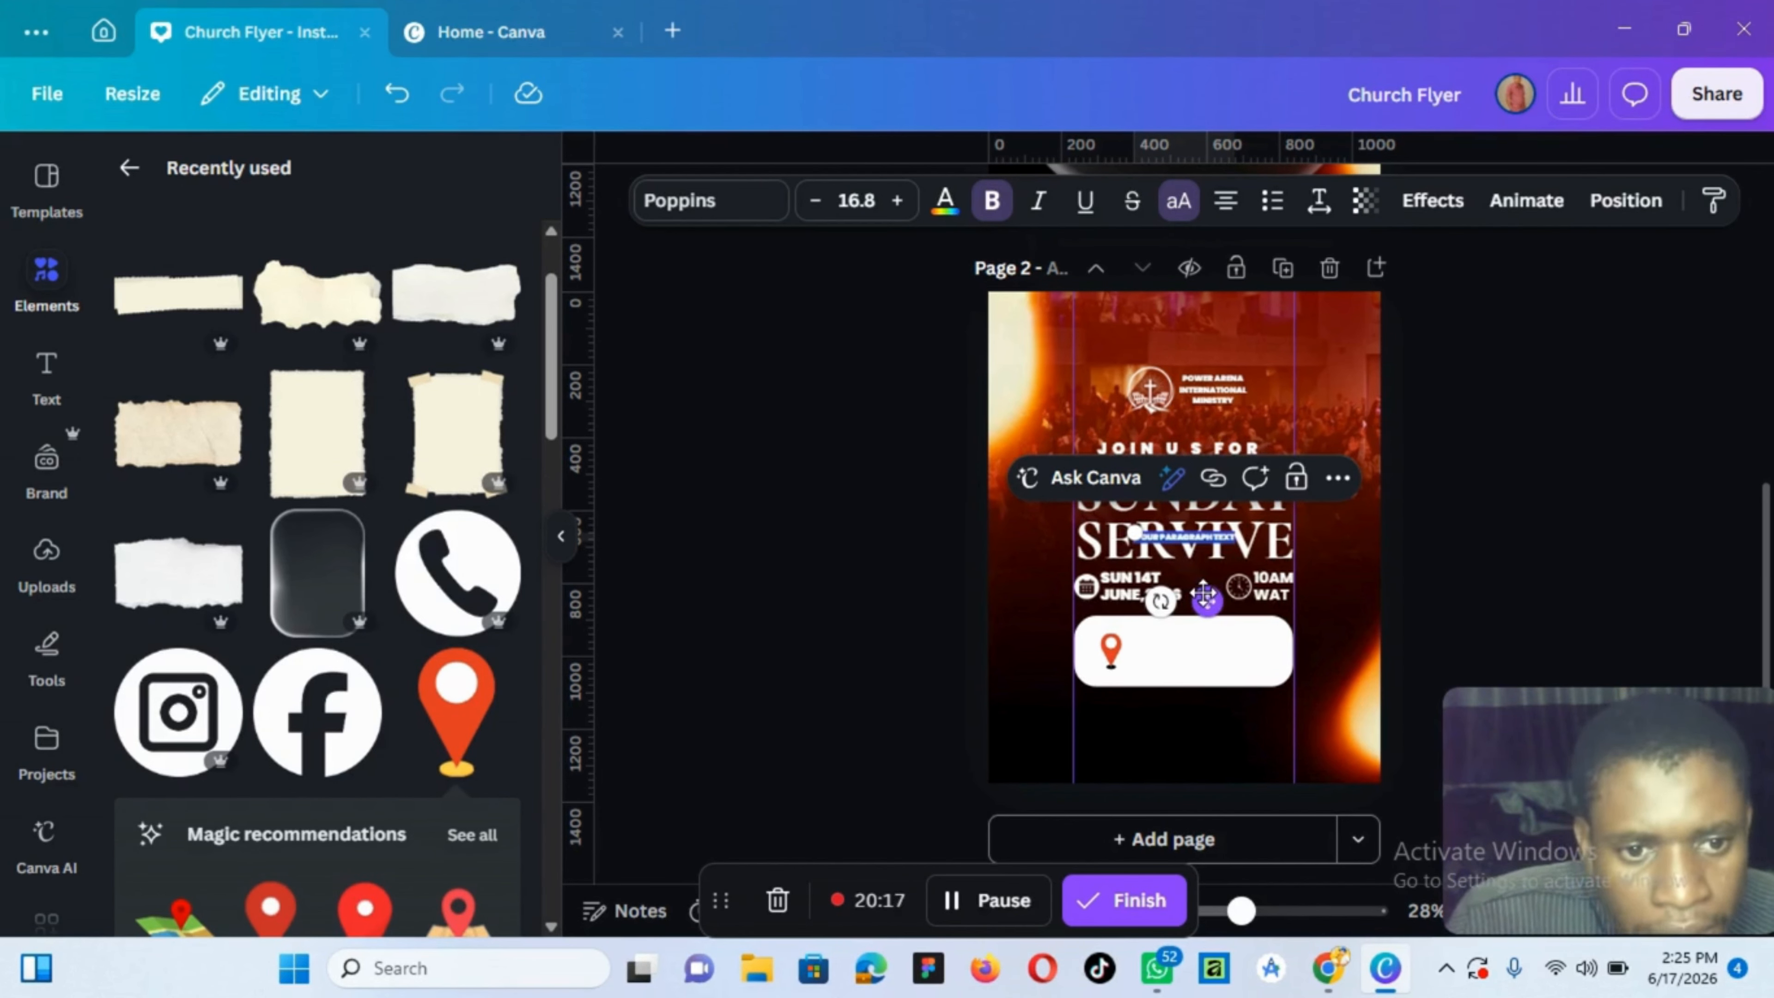
{"action": "key", "text": "ctrl+v"}
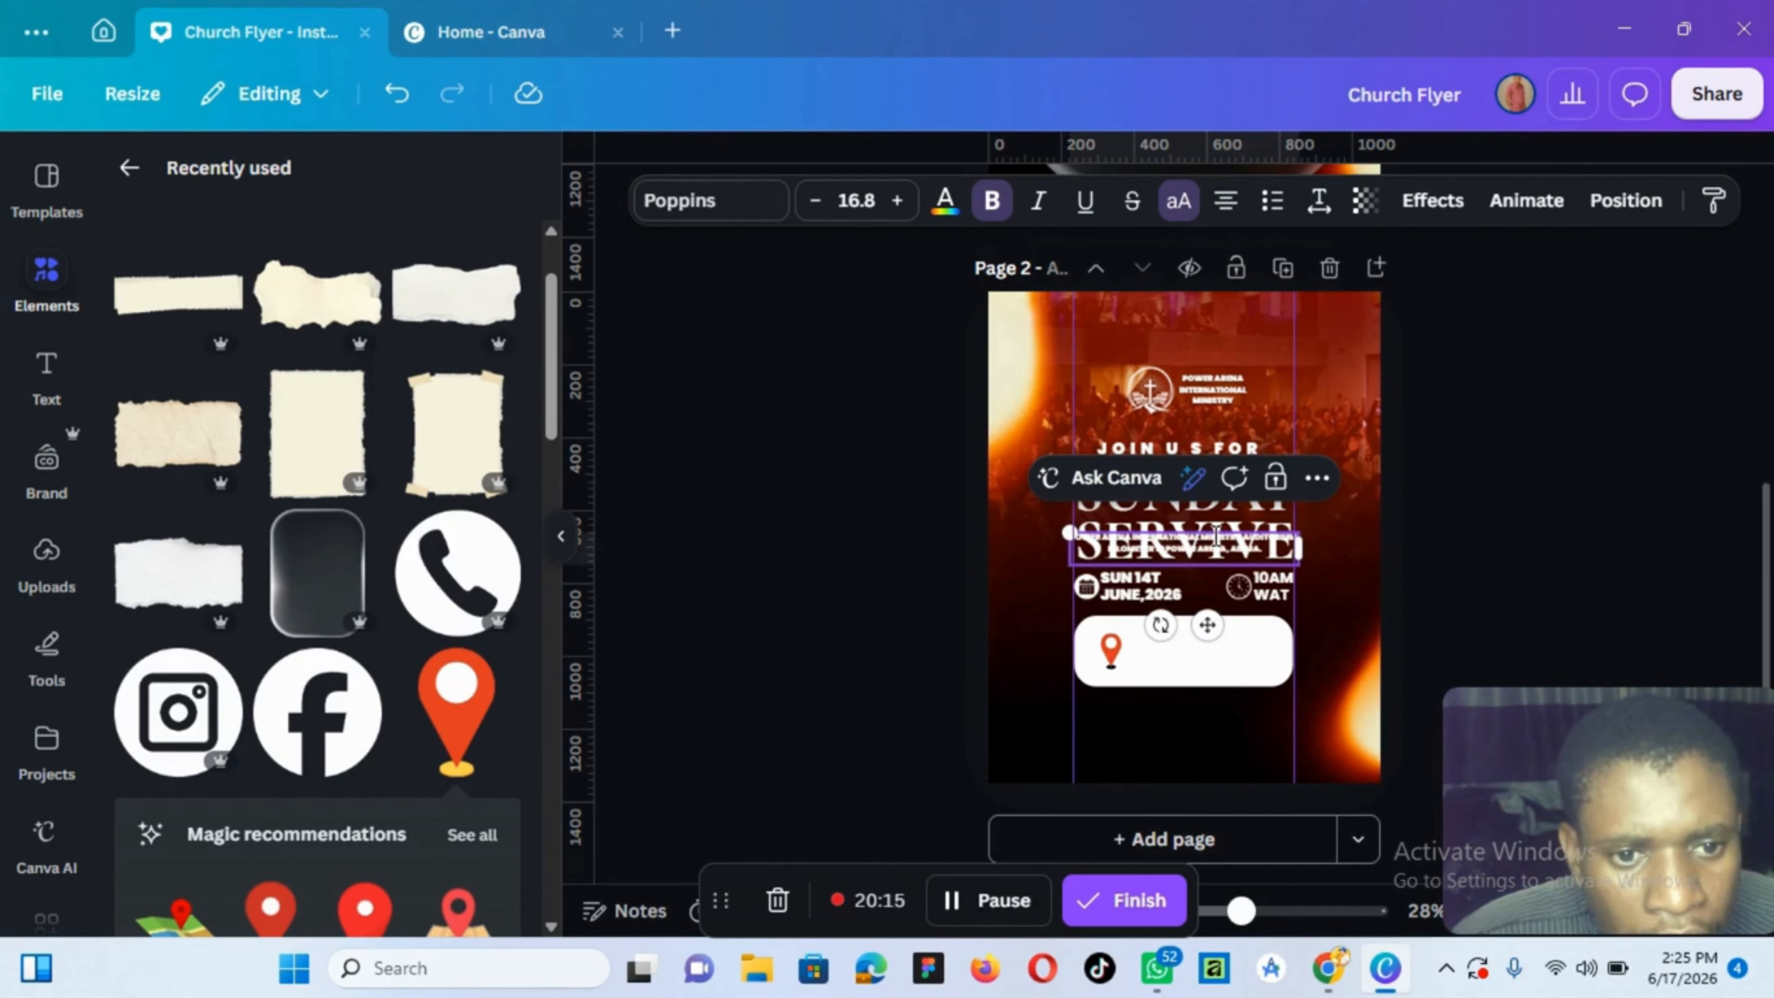
{"action": "left_click", "coordinate": [1454, 508]}
{"action": "left_click", "coordinate": [1260, 549]}
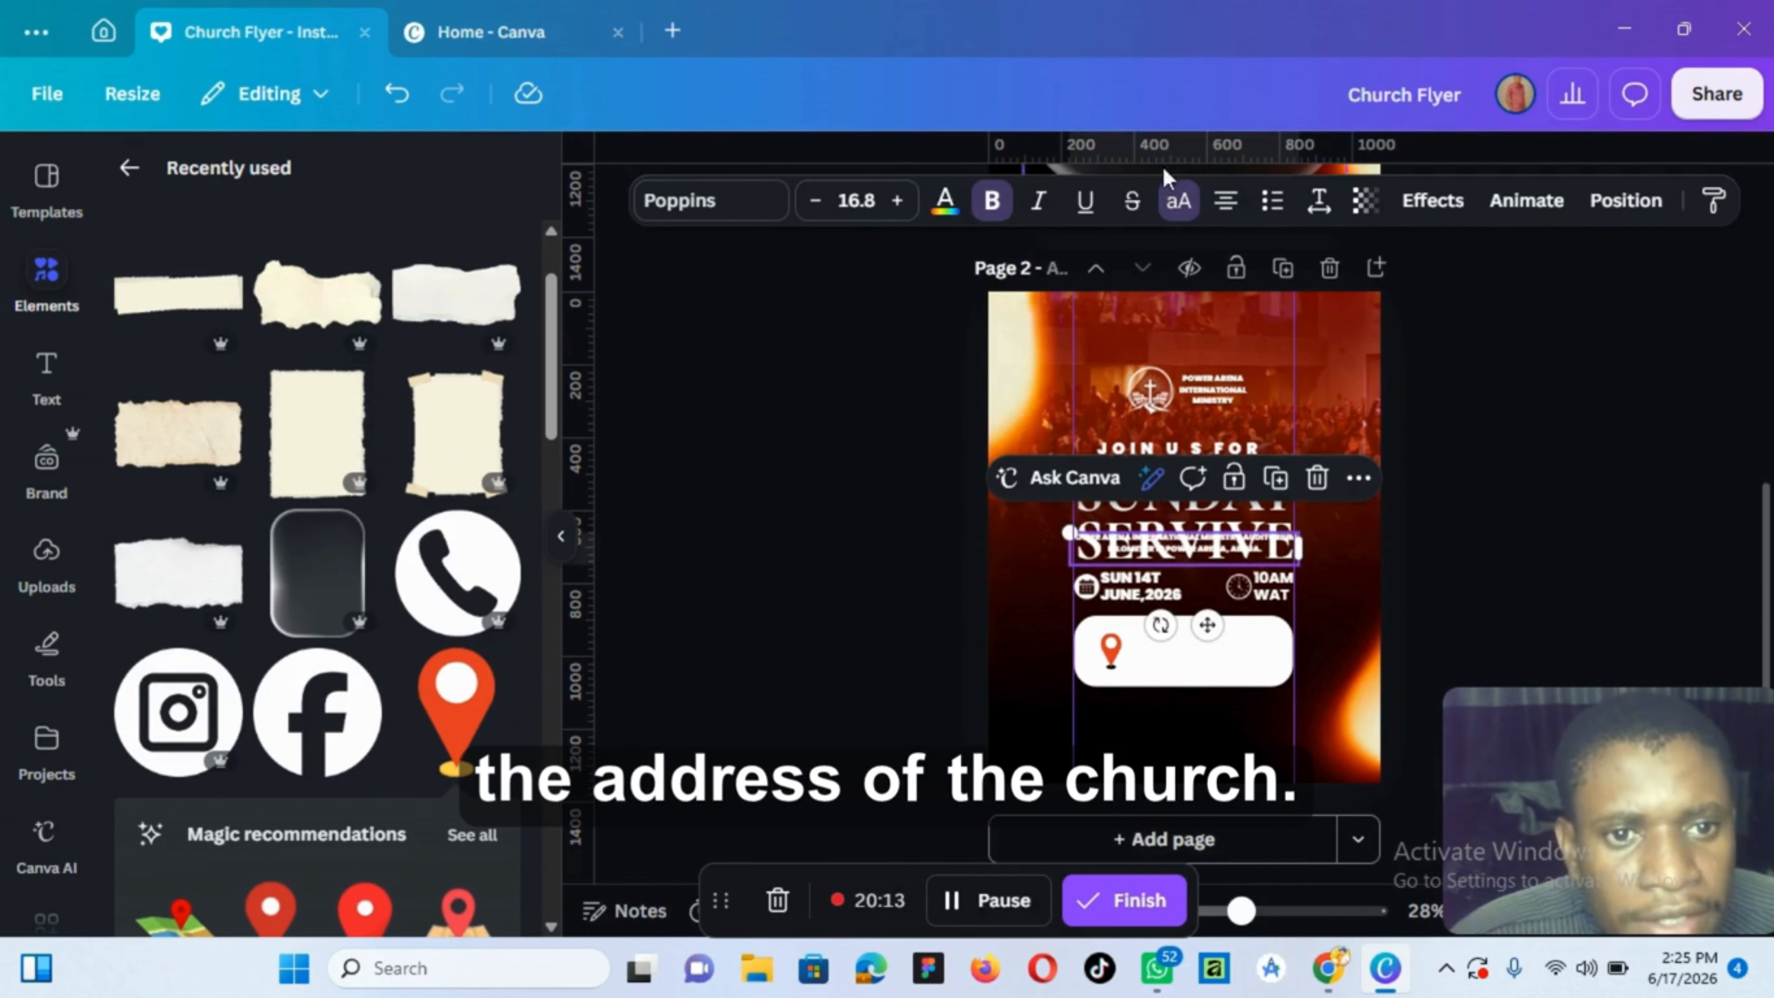
{"action": "left_click", "coordinate": [944, 203]}
{"action": "left_click", "coordinate": [318, 283]}
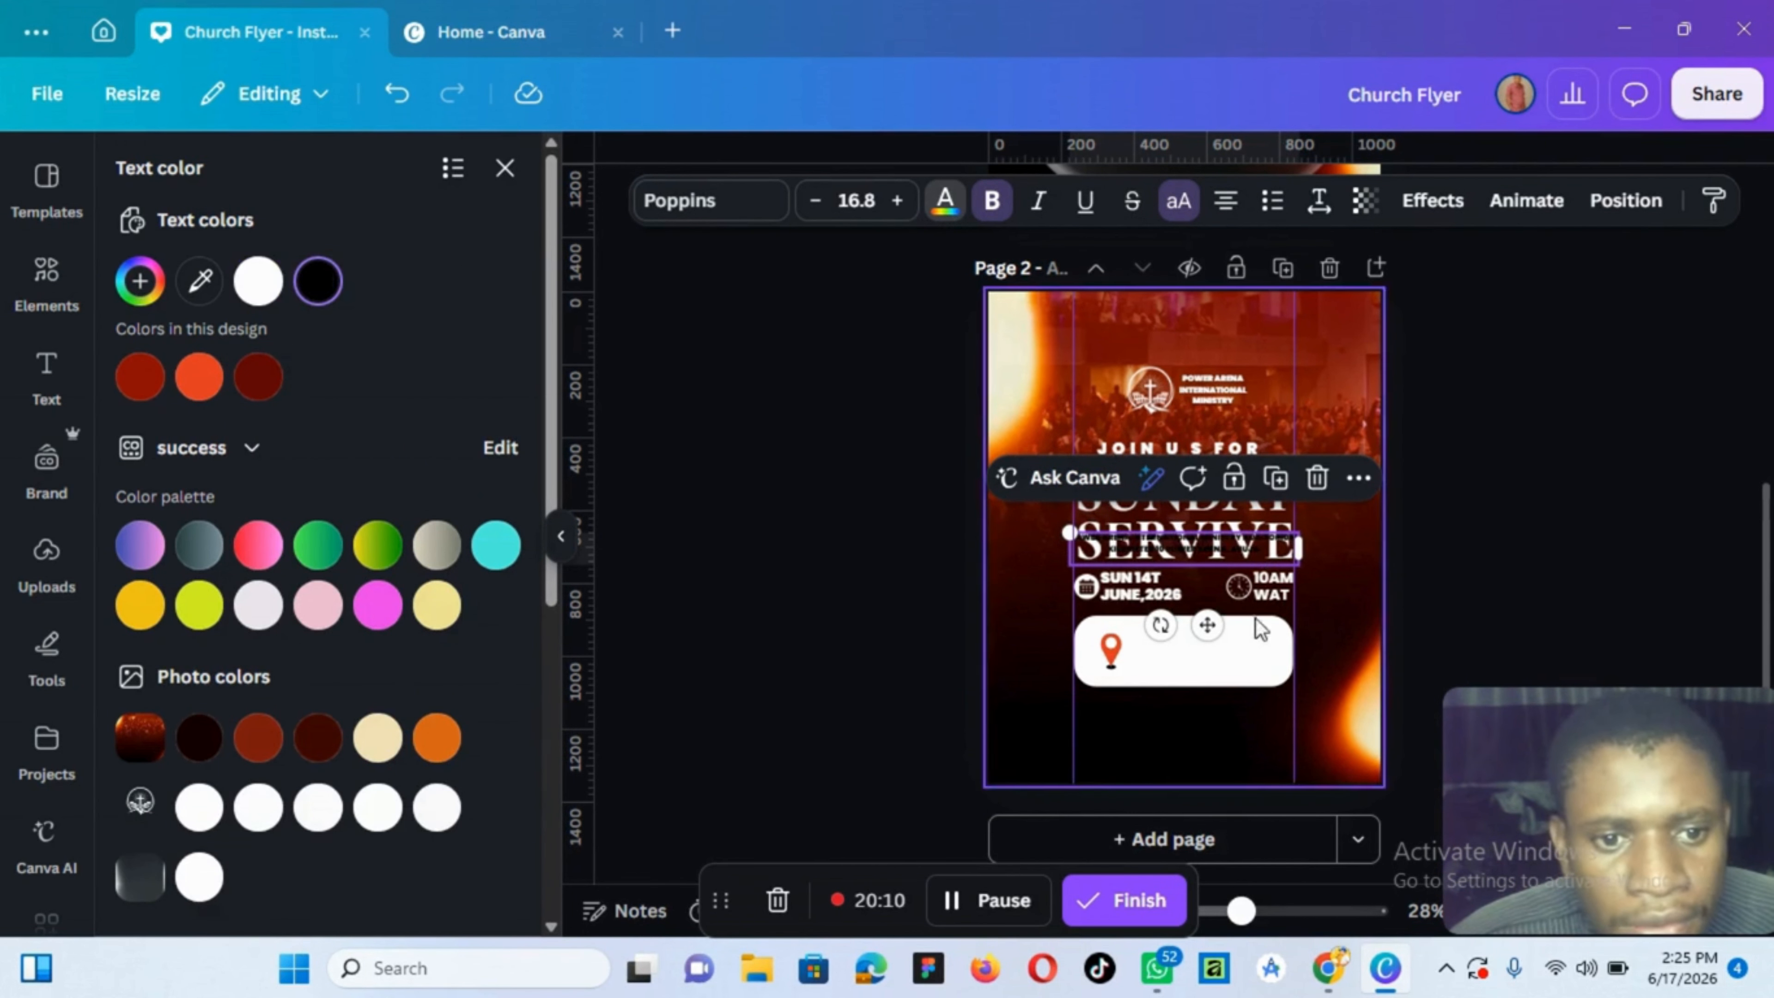
Fit the address text into the white panel beside the pin by moving and narrowing its box, and delete its empty last line
{"action": "left_click_drag", "start_coordinate": [1206, 624], "coordinate": [1223, 719]}
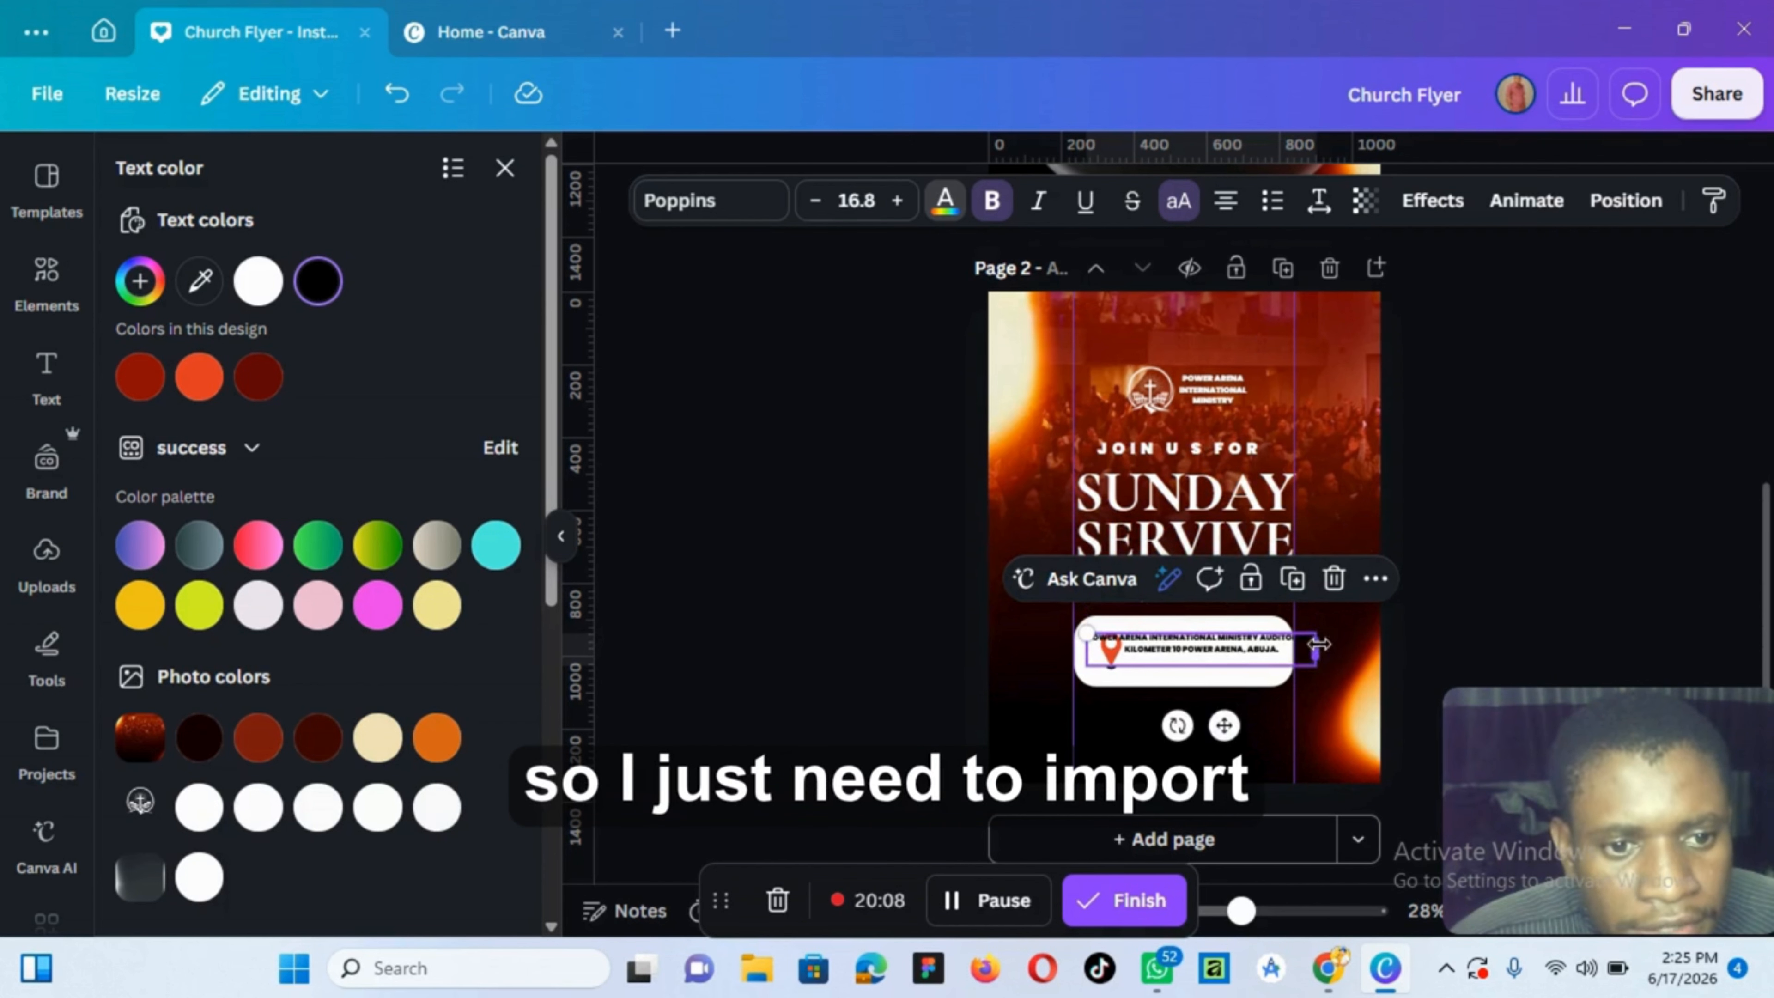
{"action": "left_click_drag", "start_coordinate": [1318, 644], "coordinate": [1217, 635]}
{"action": "left_click", "coordinate": [1174, 674]}
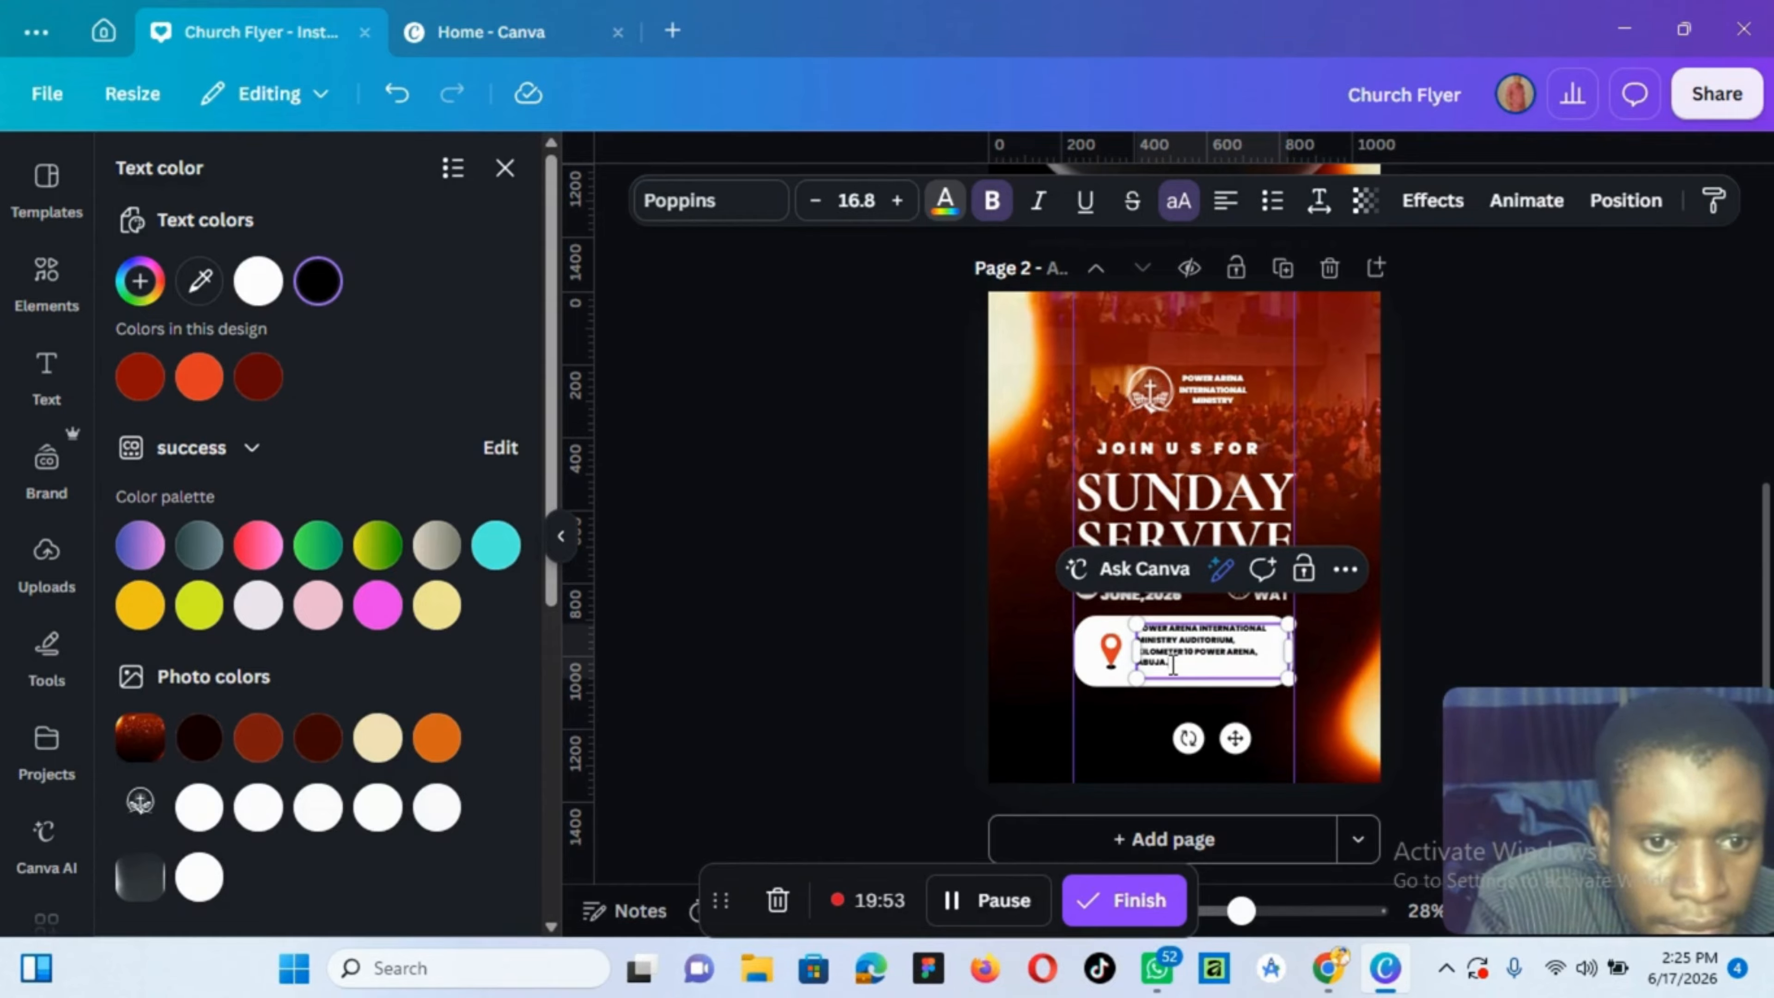
{"action": "key", "text": "BackSpace"}
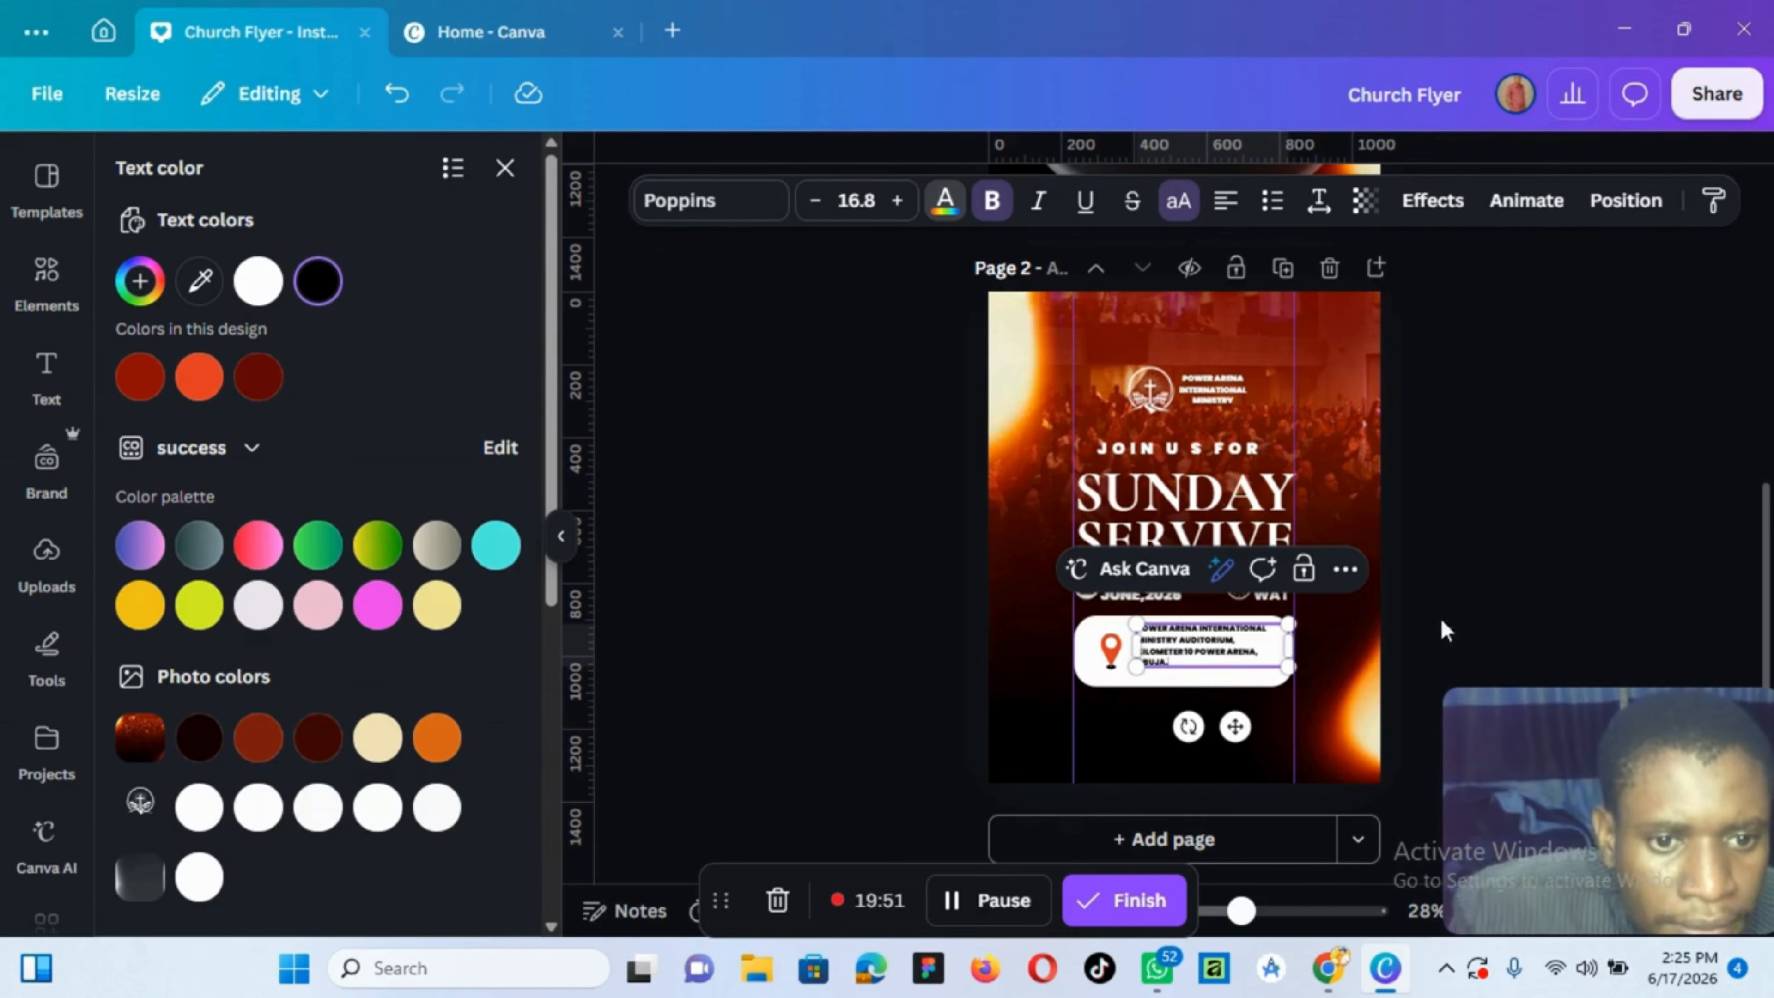
{"action": "left_click", "coordinate": [1445, 627]}
{"action": "left_click", "coordinate": [1247, 644]}
{"action": "left_click", "coordinate": [1475, 581]}
{"action": "left_click_drag", "start_coordinate": [1191, 657], "coordinate": [1191, 663]}
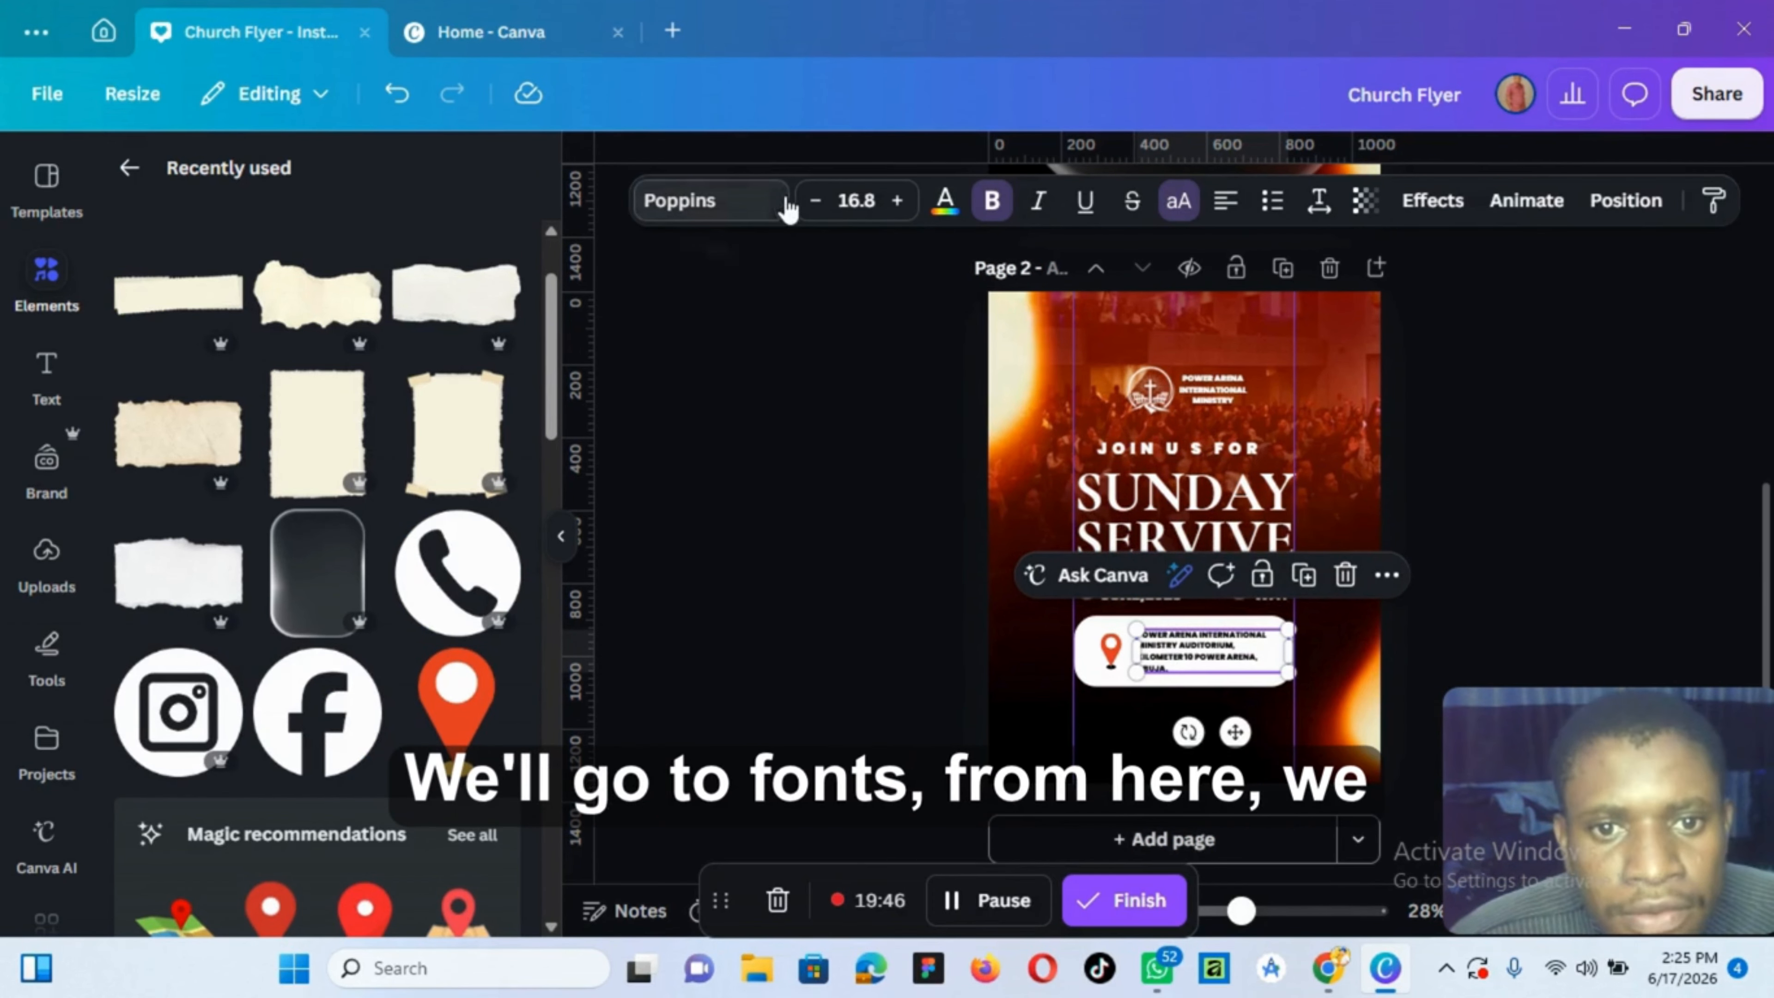
Set the address text's font weight to Poppins Medium
{"action": "left_click", "coordinate": [714, 202]}
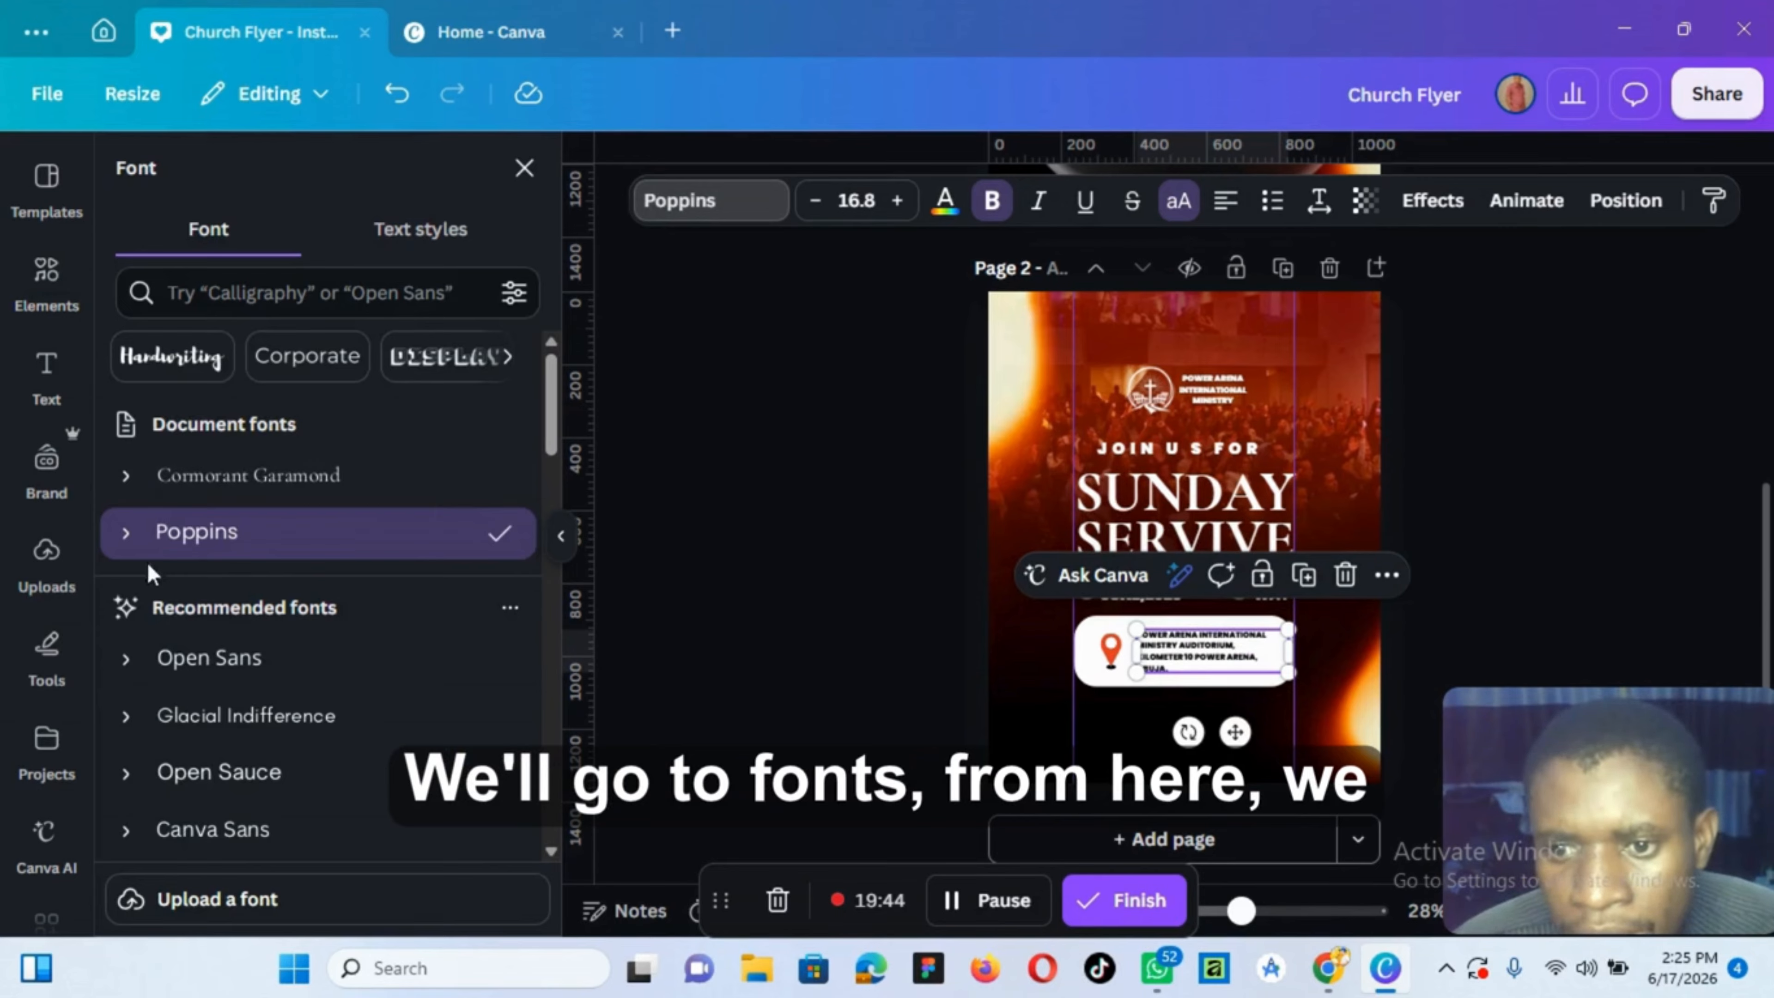
{"action": "left_click", "coordinate": [129, 542]}
{"action": "scroll", "coordinate": [294, 615], "scroll_direction": "down", "scroll_amount": 3}
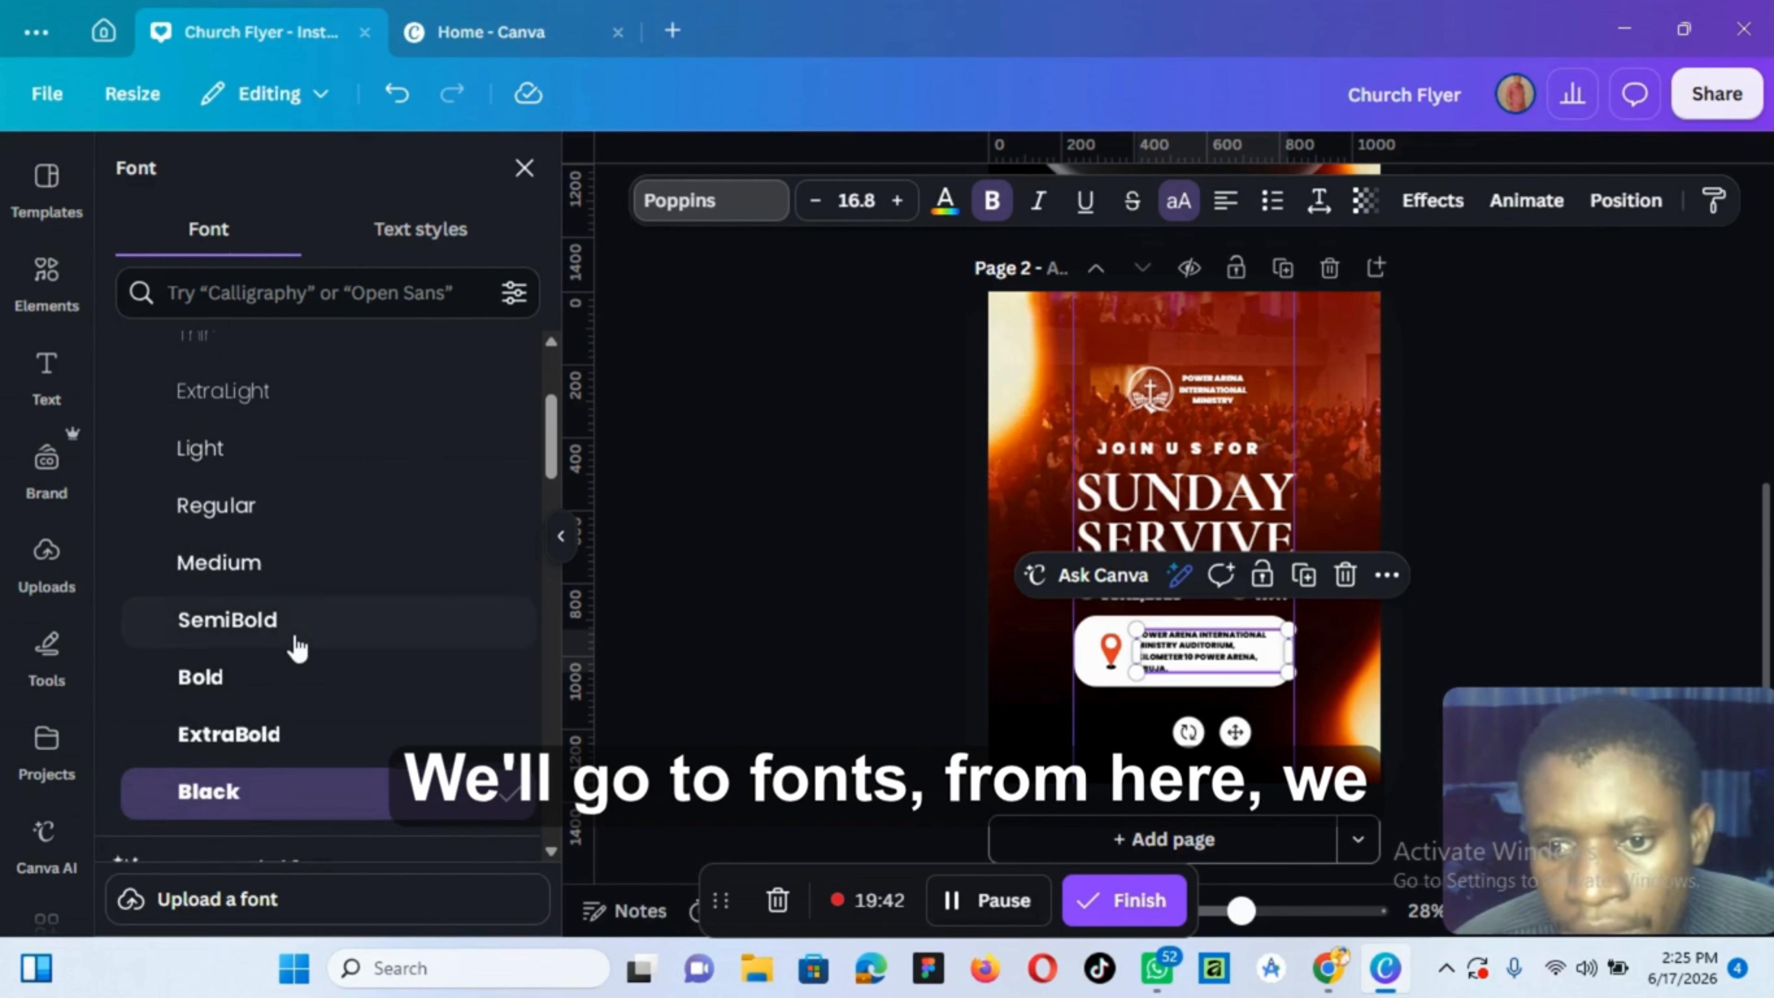
{"action": "left_click", "coordinate": [242, 559]}
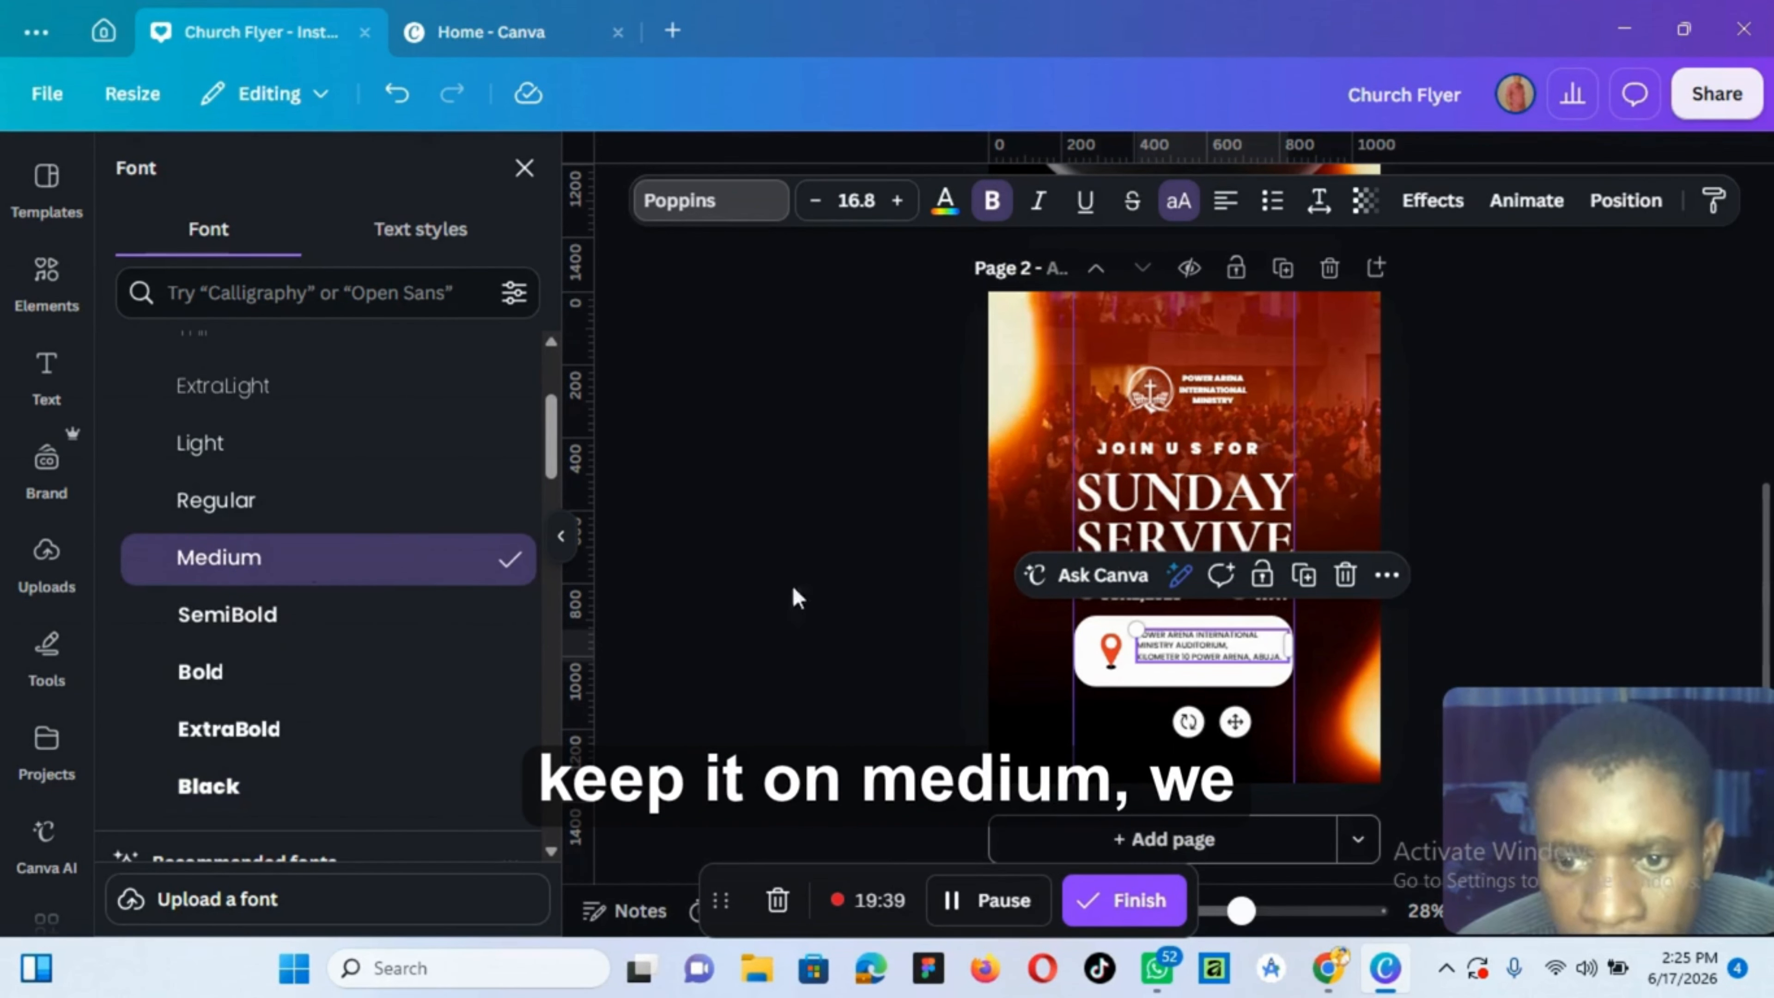
{"action": "left_click", "coordinate": [1462, 588]}
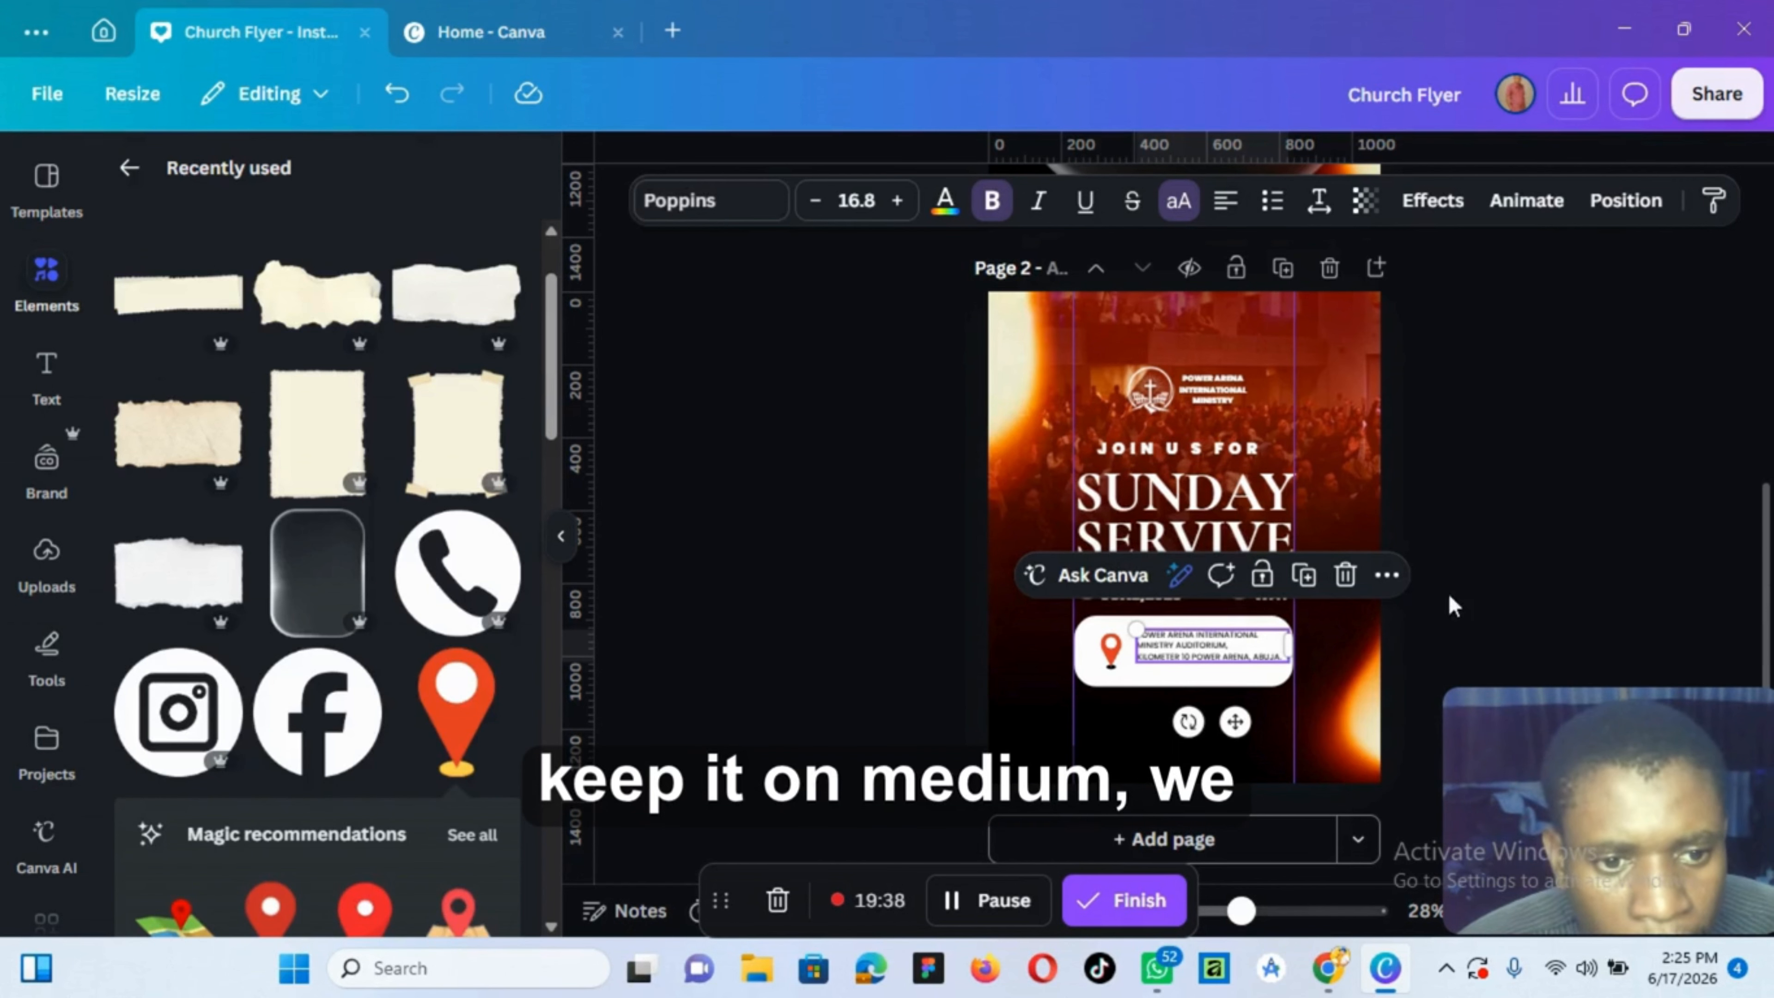
Center the address text vertically in the white panel and nudge it left, closer to the location pin
{"action": "left_click", "coordinate": [1226, 646]}
{"action": "left_click_drag", "start_coordinate": [1227, 646], "coordinate": [1220, 643]}
{"action": "left_click", "coordinate": [1517, 587]}
{"action": "left_click", "coordinate": [1175, 657]}
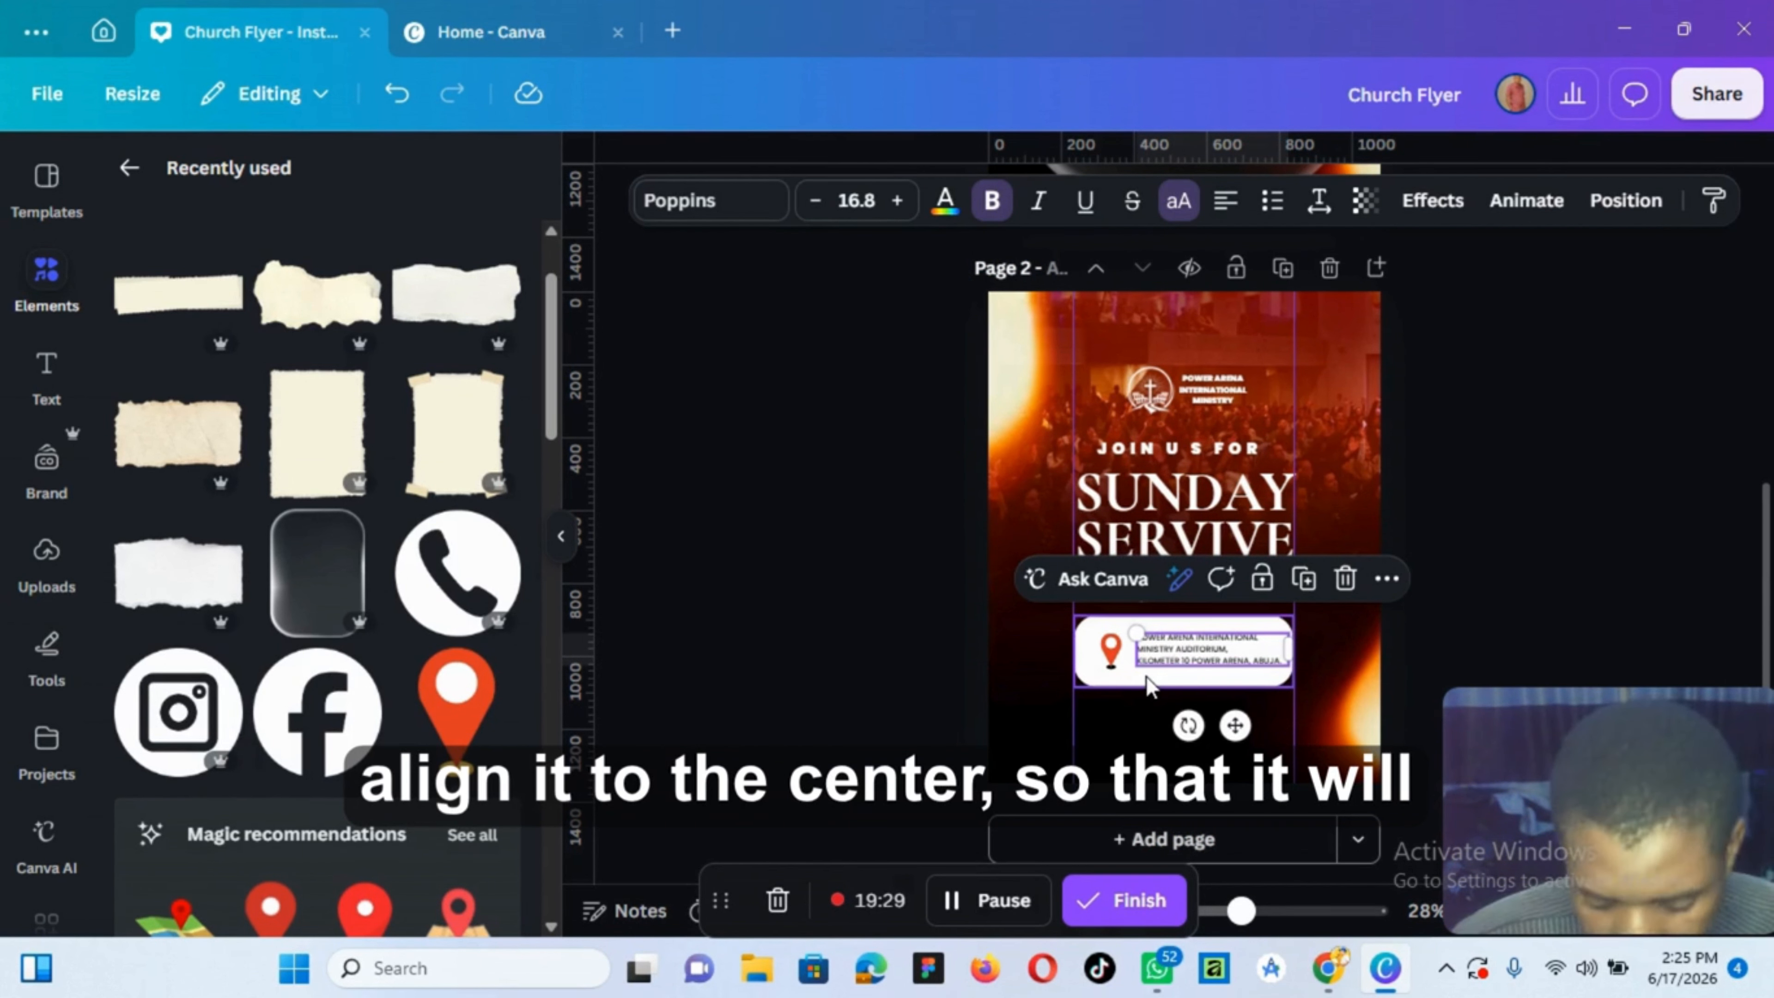
{"action": "key", "text": "Left"}
{"action": "key", "text": "Left"}
{"action": "key", "text": "Left"}
{"action": "key", "text": "Left"}
{"action": "key", "text": "Left"}
{"action": "key", "text": "Left"}
{"action": "key", "text": "Left"}
{"action": "key", "text": "Left"}
{"action": "key", "text": "Left"}
{"action": "key", "text": "Left"}
{"action": "key", "text": "Left"}
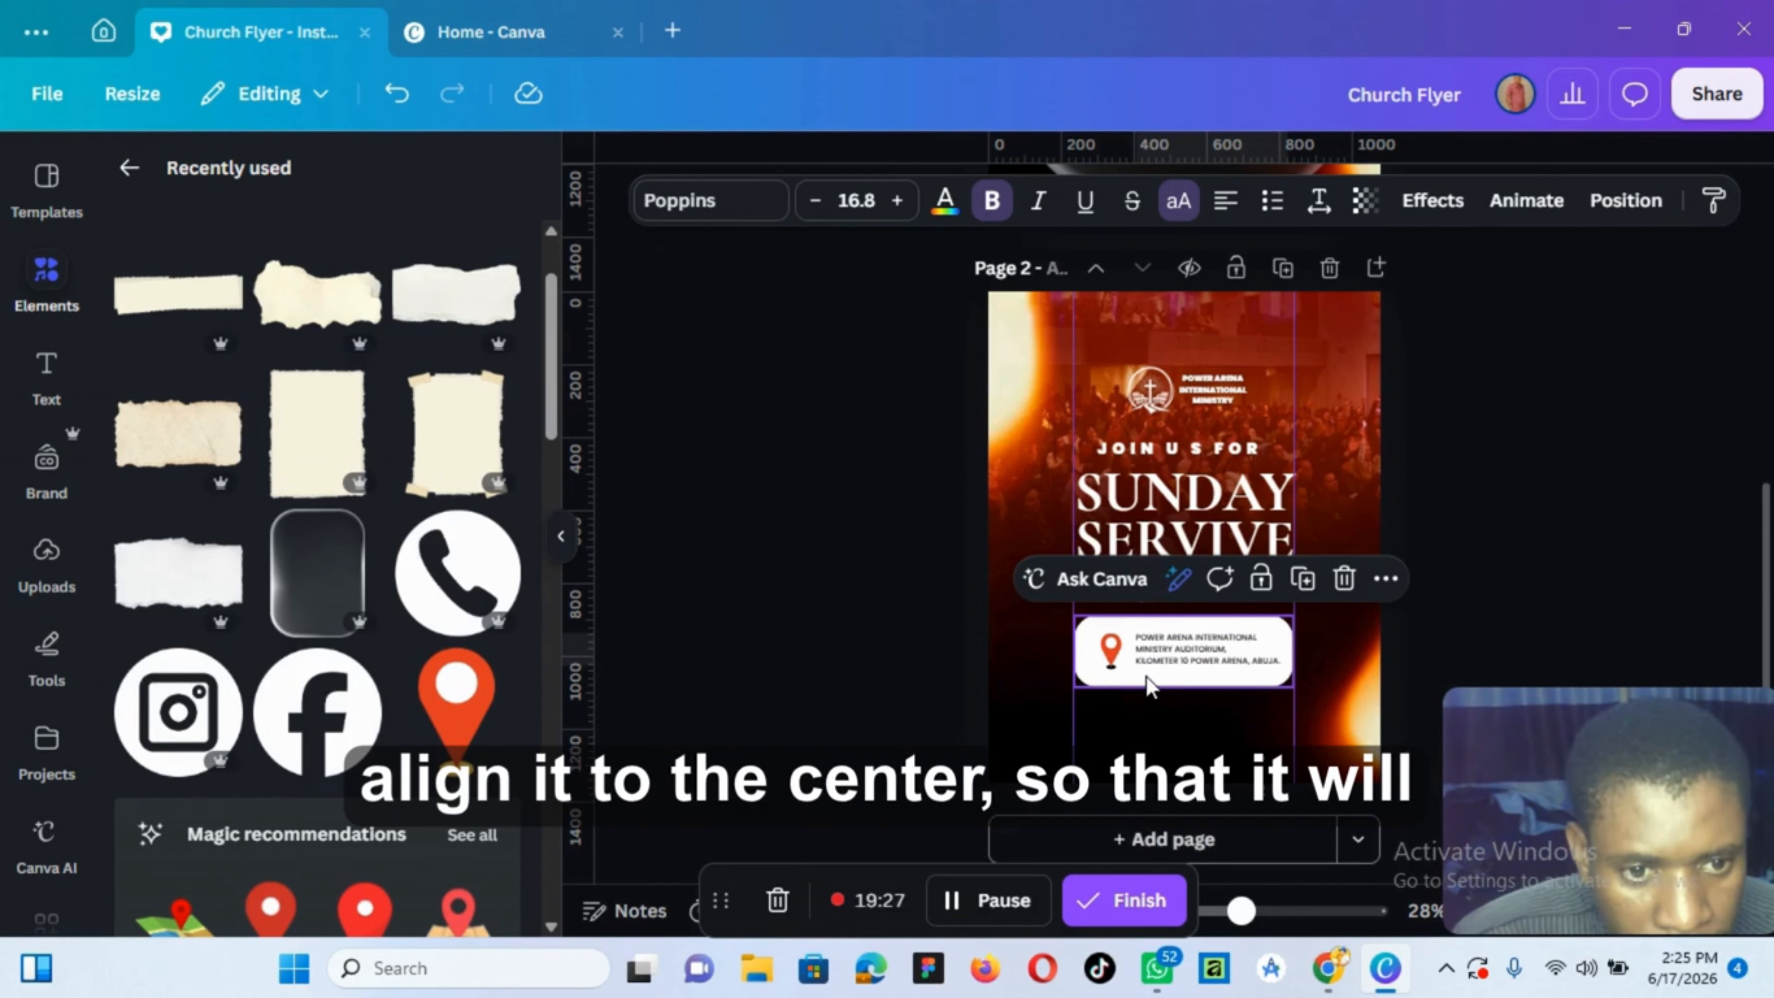
{"action": "key", "text": "Left"}
{"action": "key", "text": "Left"}
{"action": "key", "text": "Left"}
{"action": "key", "text": "Left"}
{"action": "key", "text": "Left"}
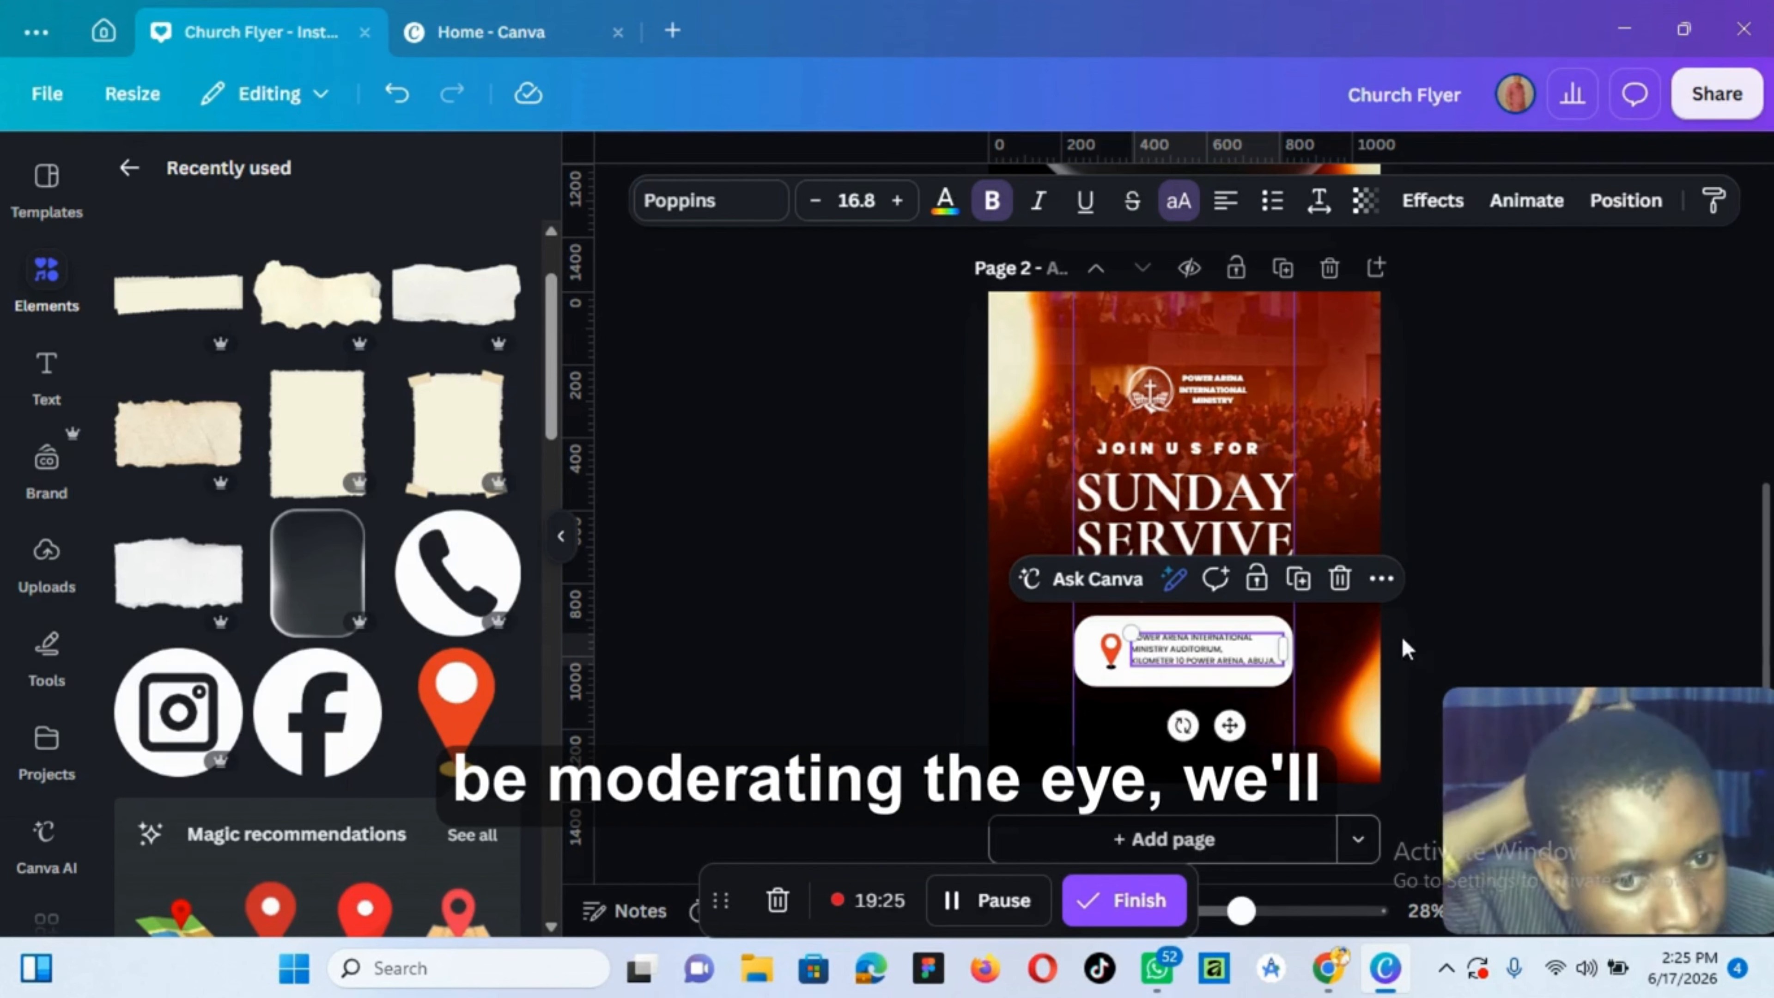
{"action": "left_click", "coordinate": [1025, 886]}
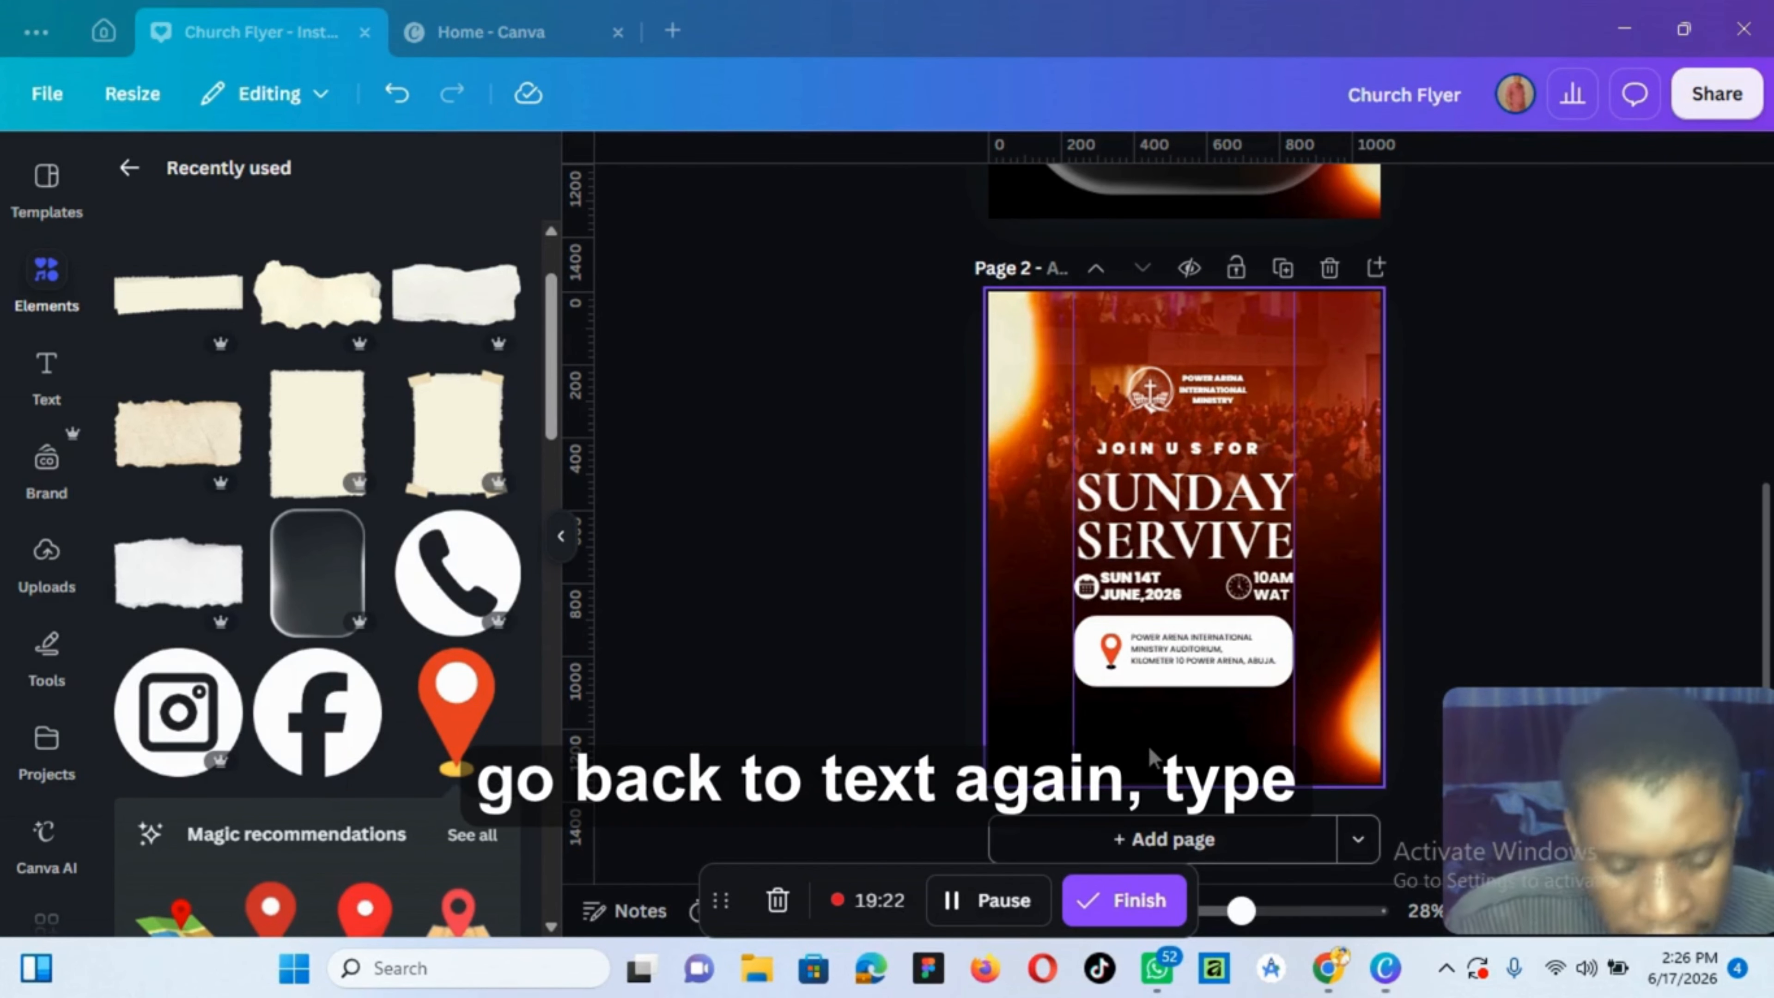
Add the text "FOLLOW US" and place it below the white panel, against the left guide
{"action": "left_click", "coordinate": [1163, 733]}
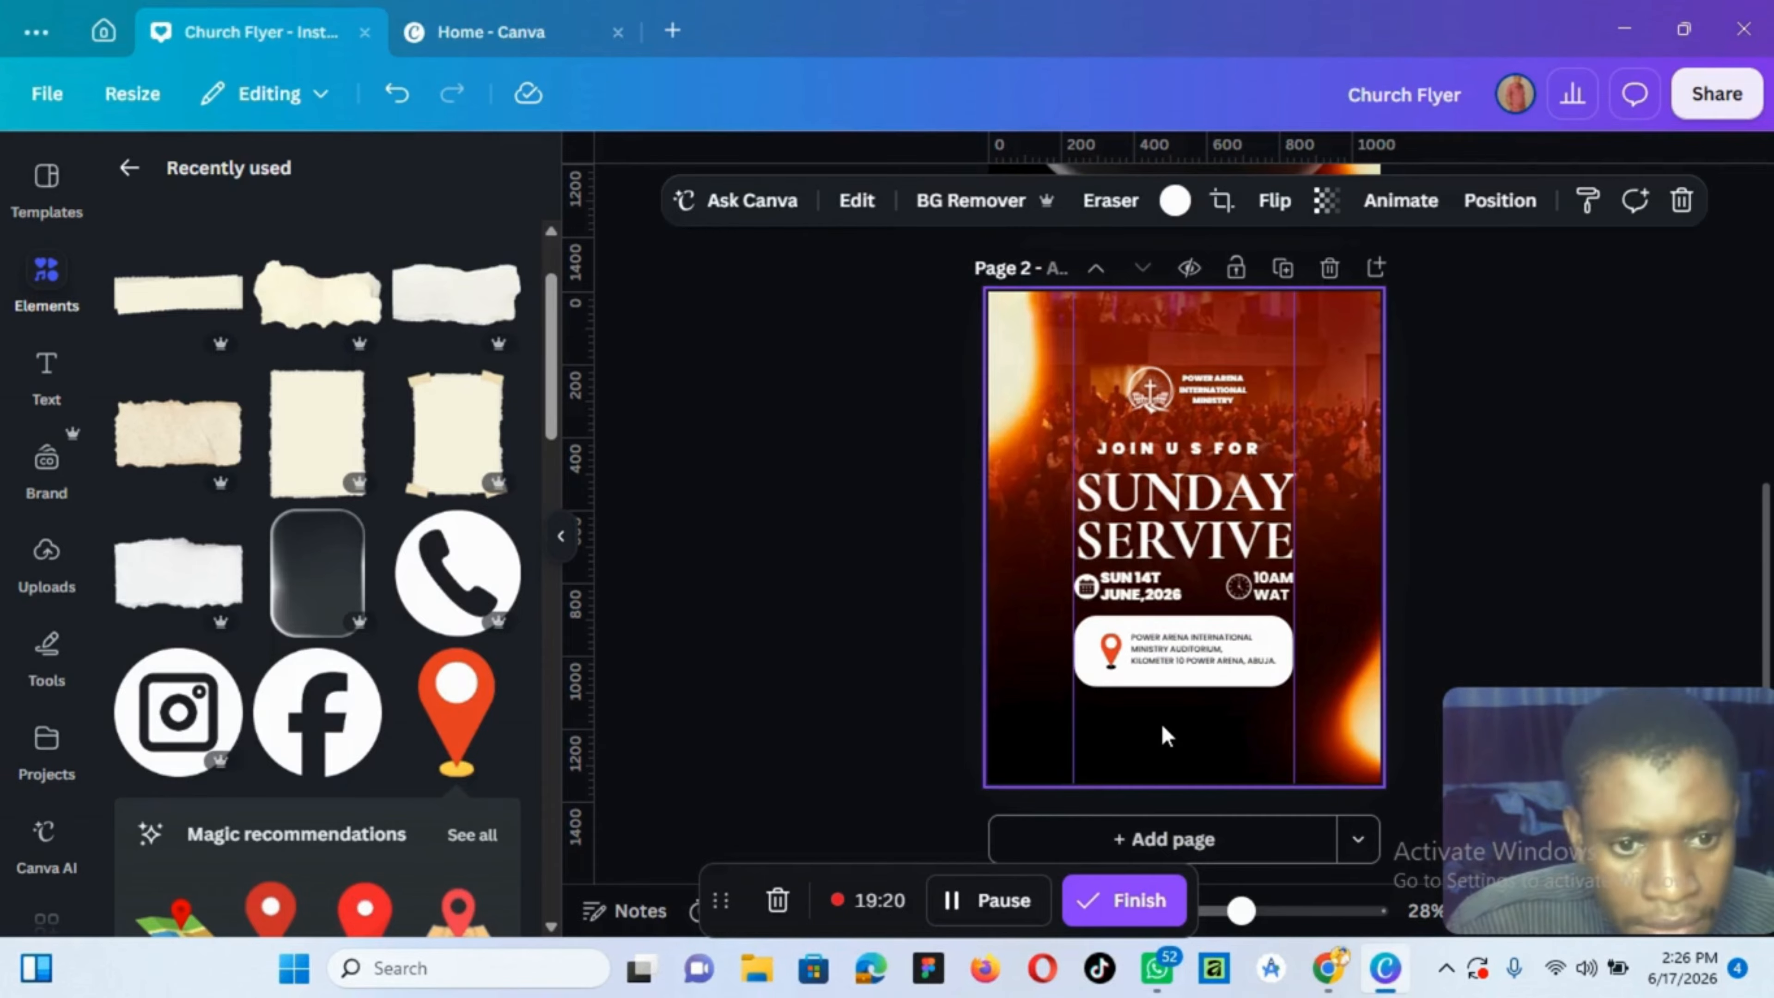
{"action": "key", "text": "t"}
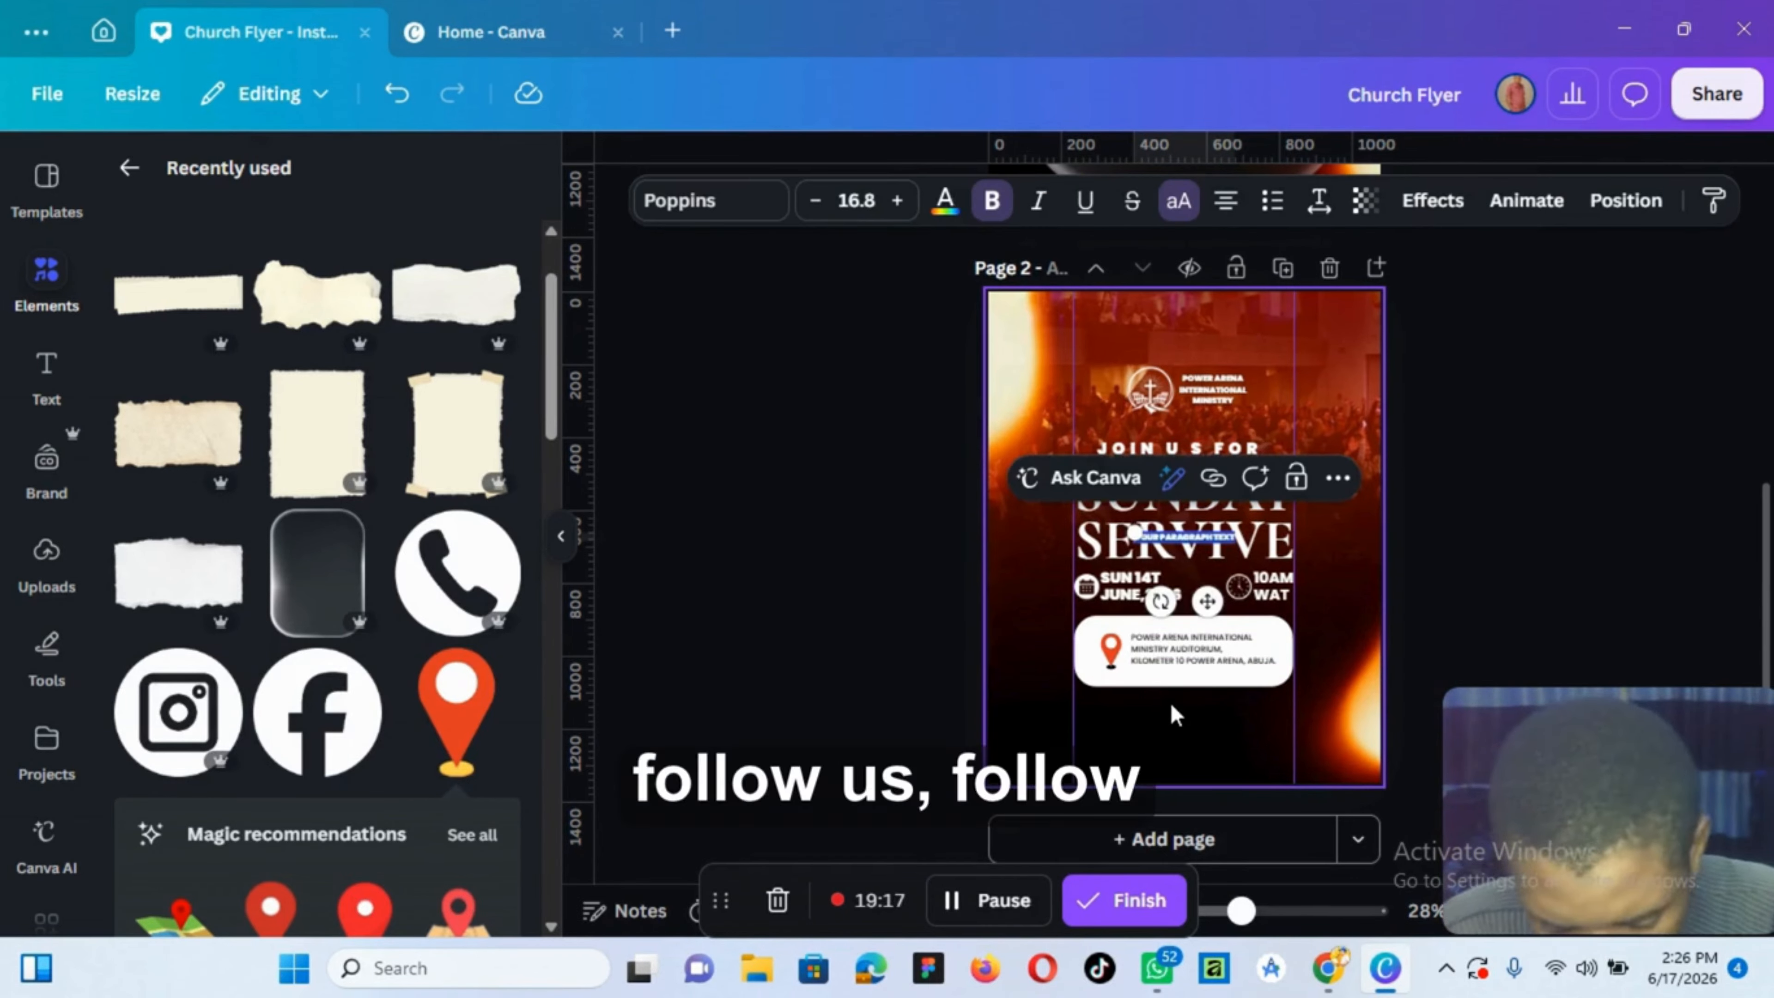
{"action": "type", "text": "FOLLOW"}
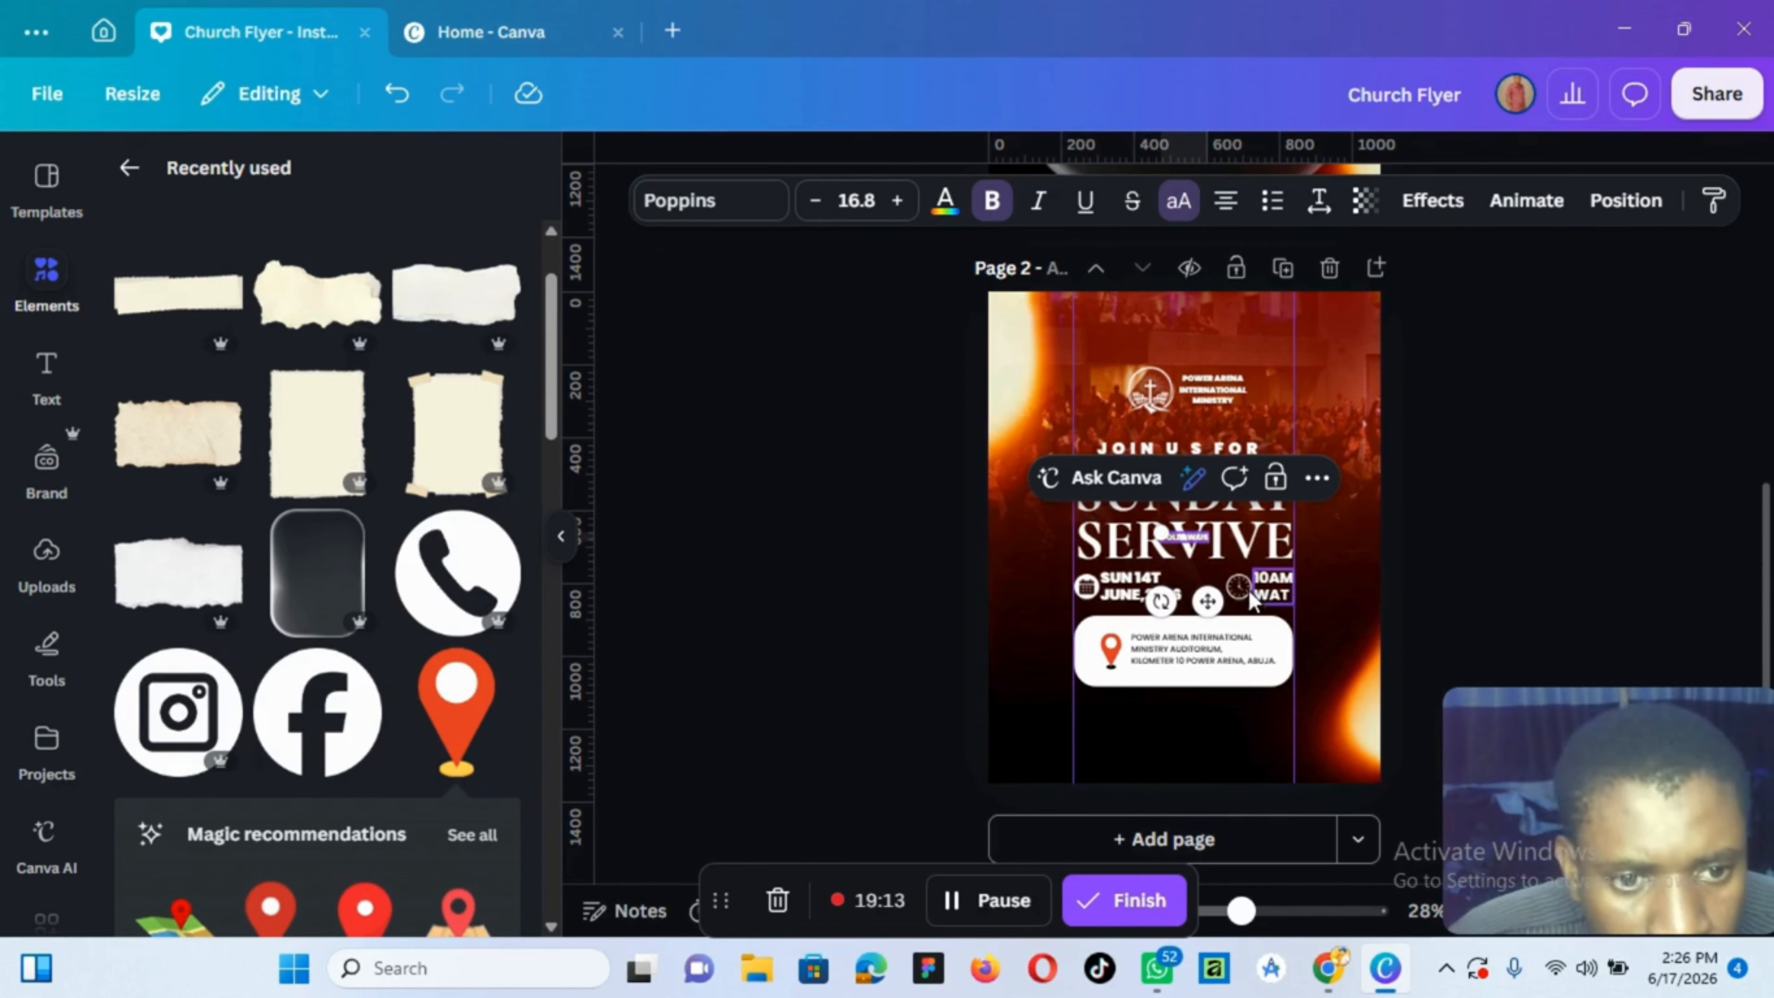
{"action": "left_click_drag", "start_coordinate": [1210, 600], "coordinate": [1119, 783]}
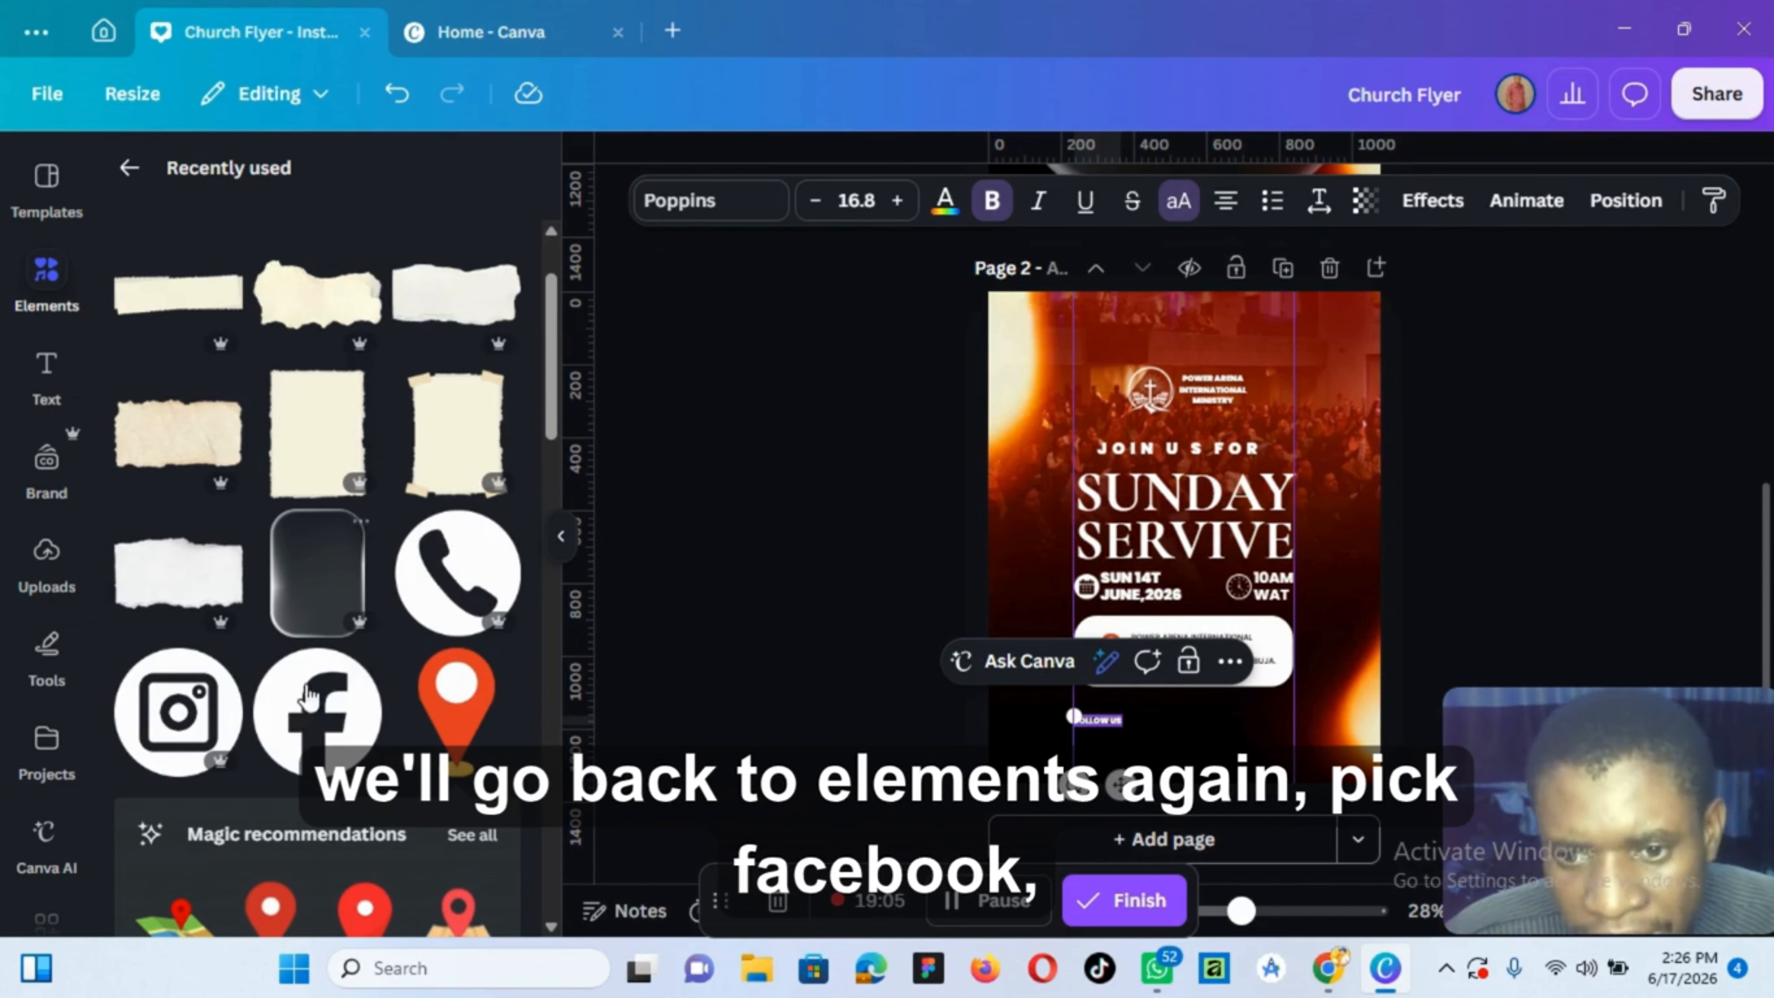
Add the Facebook icon from the recently used elements, shrink it to about 66 px and place it under "FOLLOW US"
{"action": "left_click", "coordinate": [309, 735]}
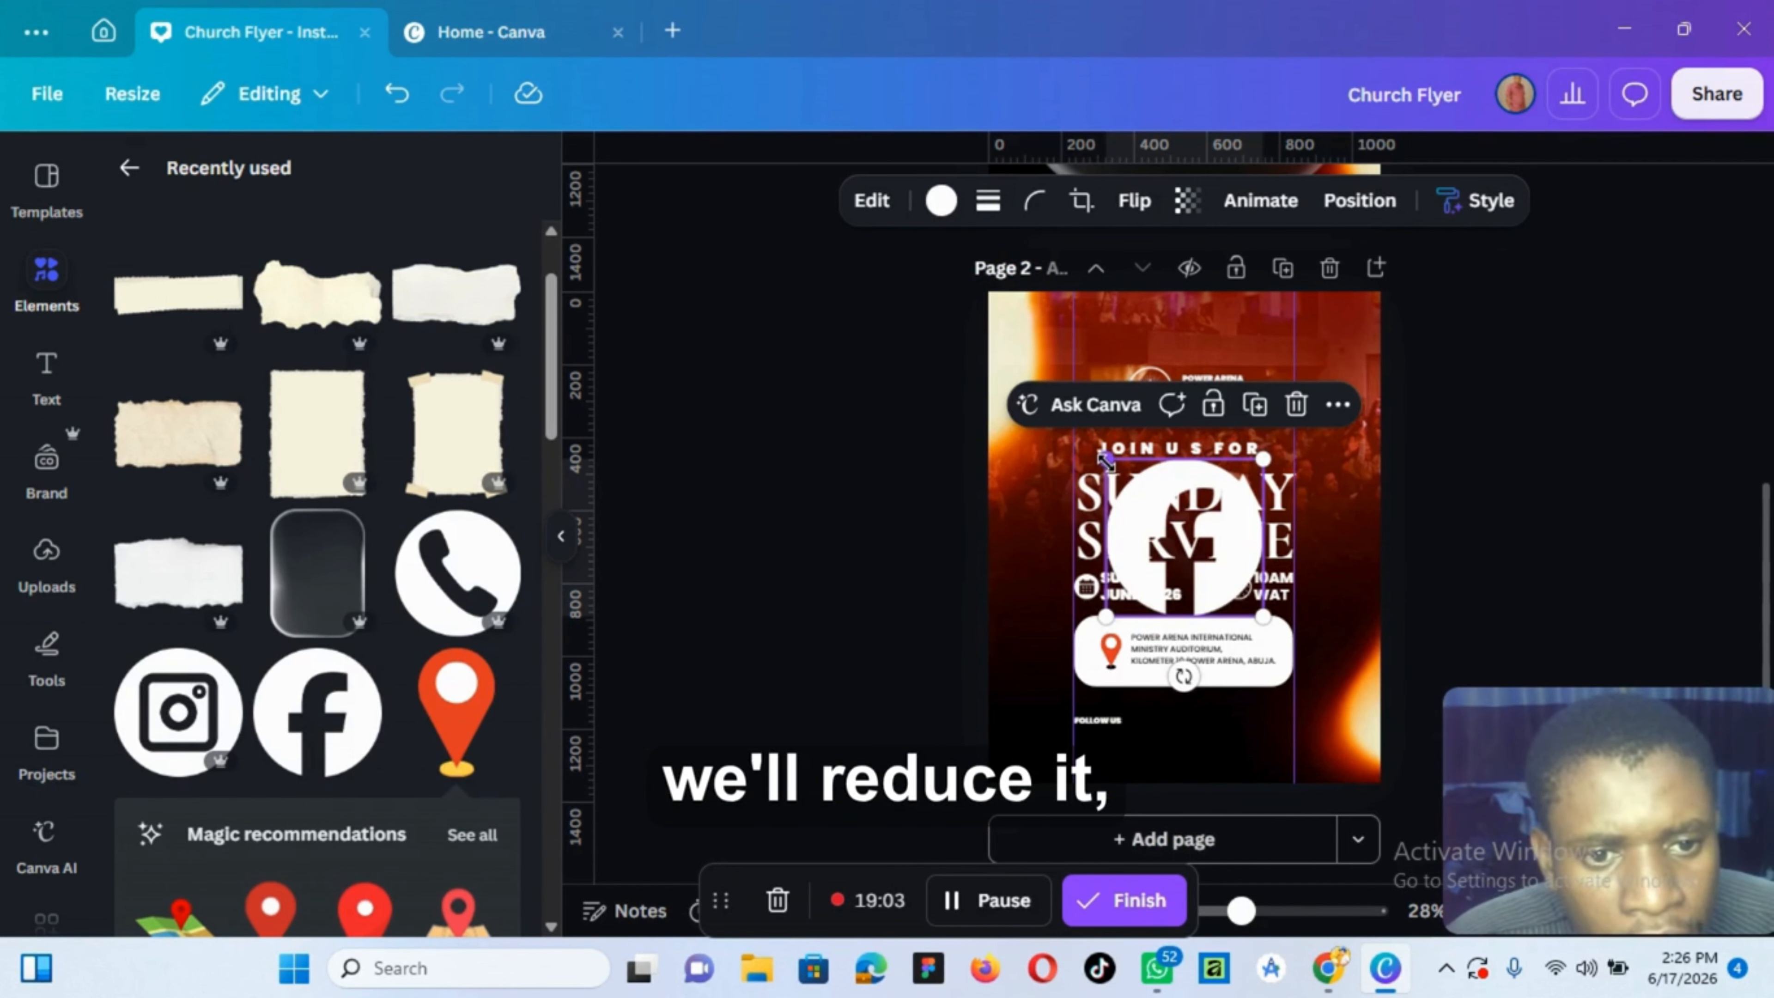
{"action": "left_click_drag", "start_coordinate": [1100, 457], "coordinate": [1108, 824]}
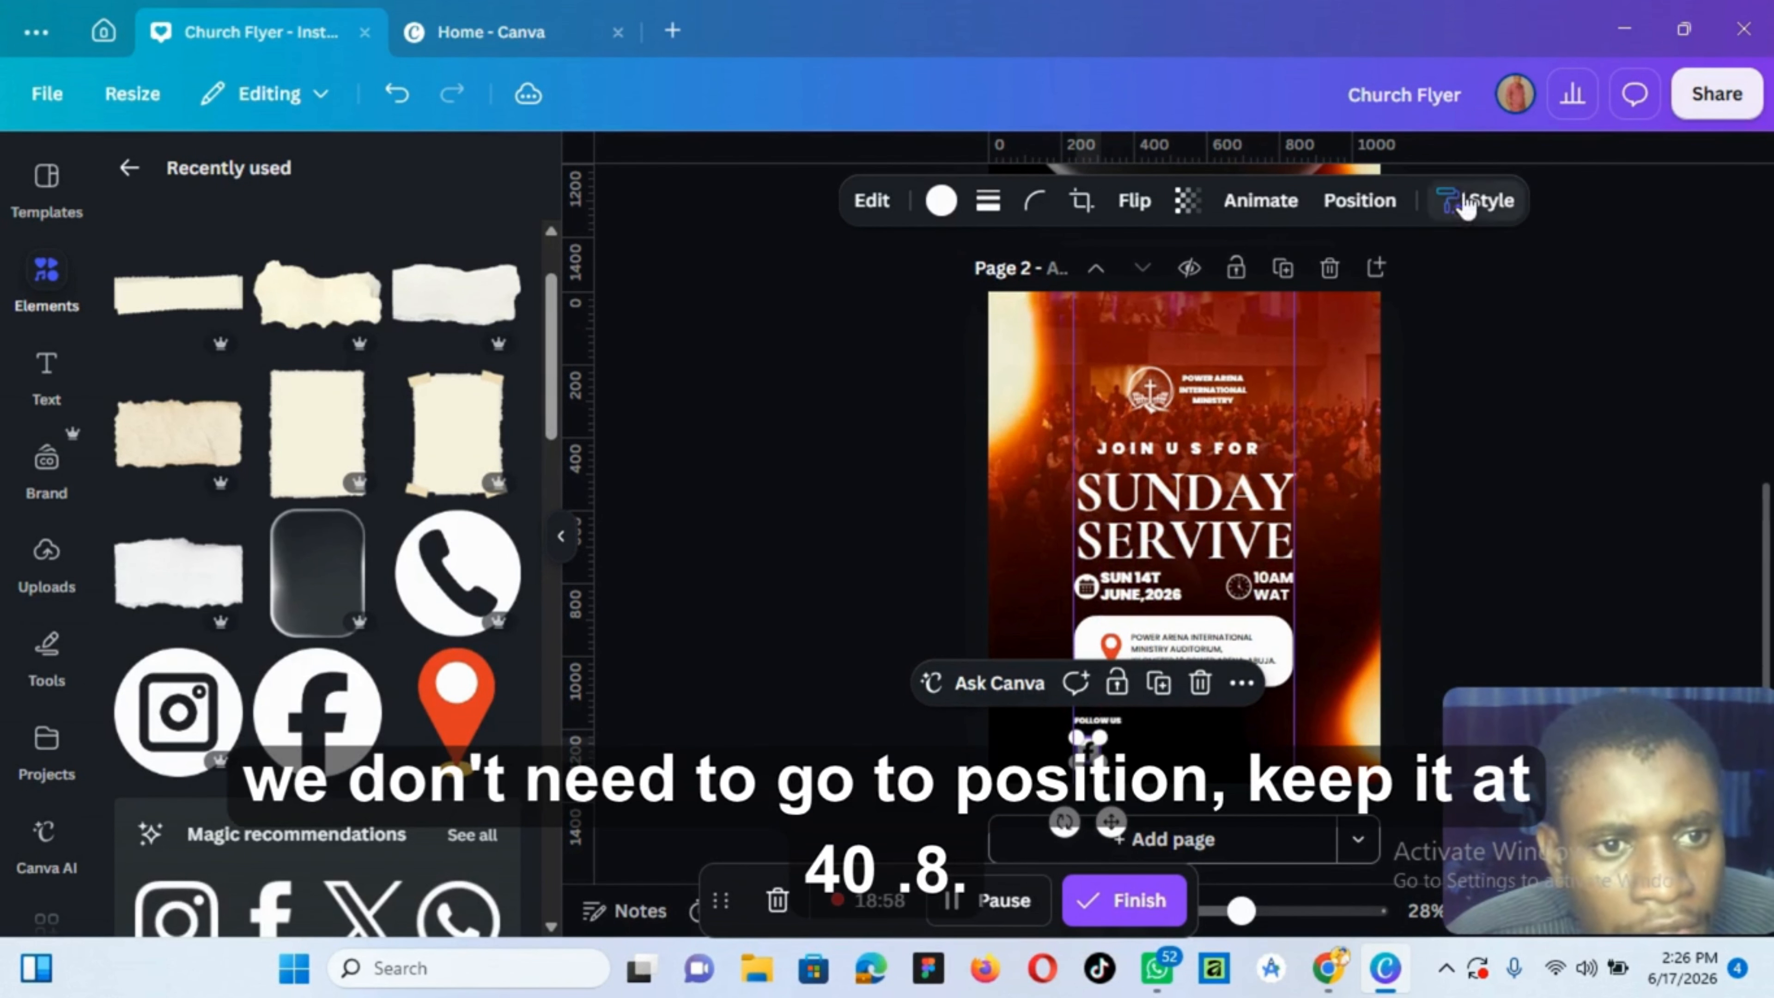
Try setting both the X and Y position of the Facebook icon to 40.8 px
{"action": "left_click", "coordinate": [1357, 204]}
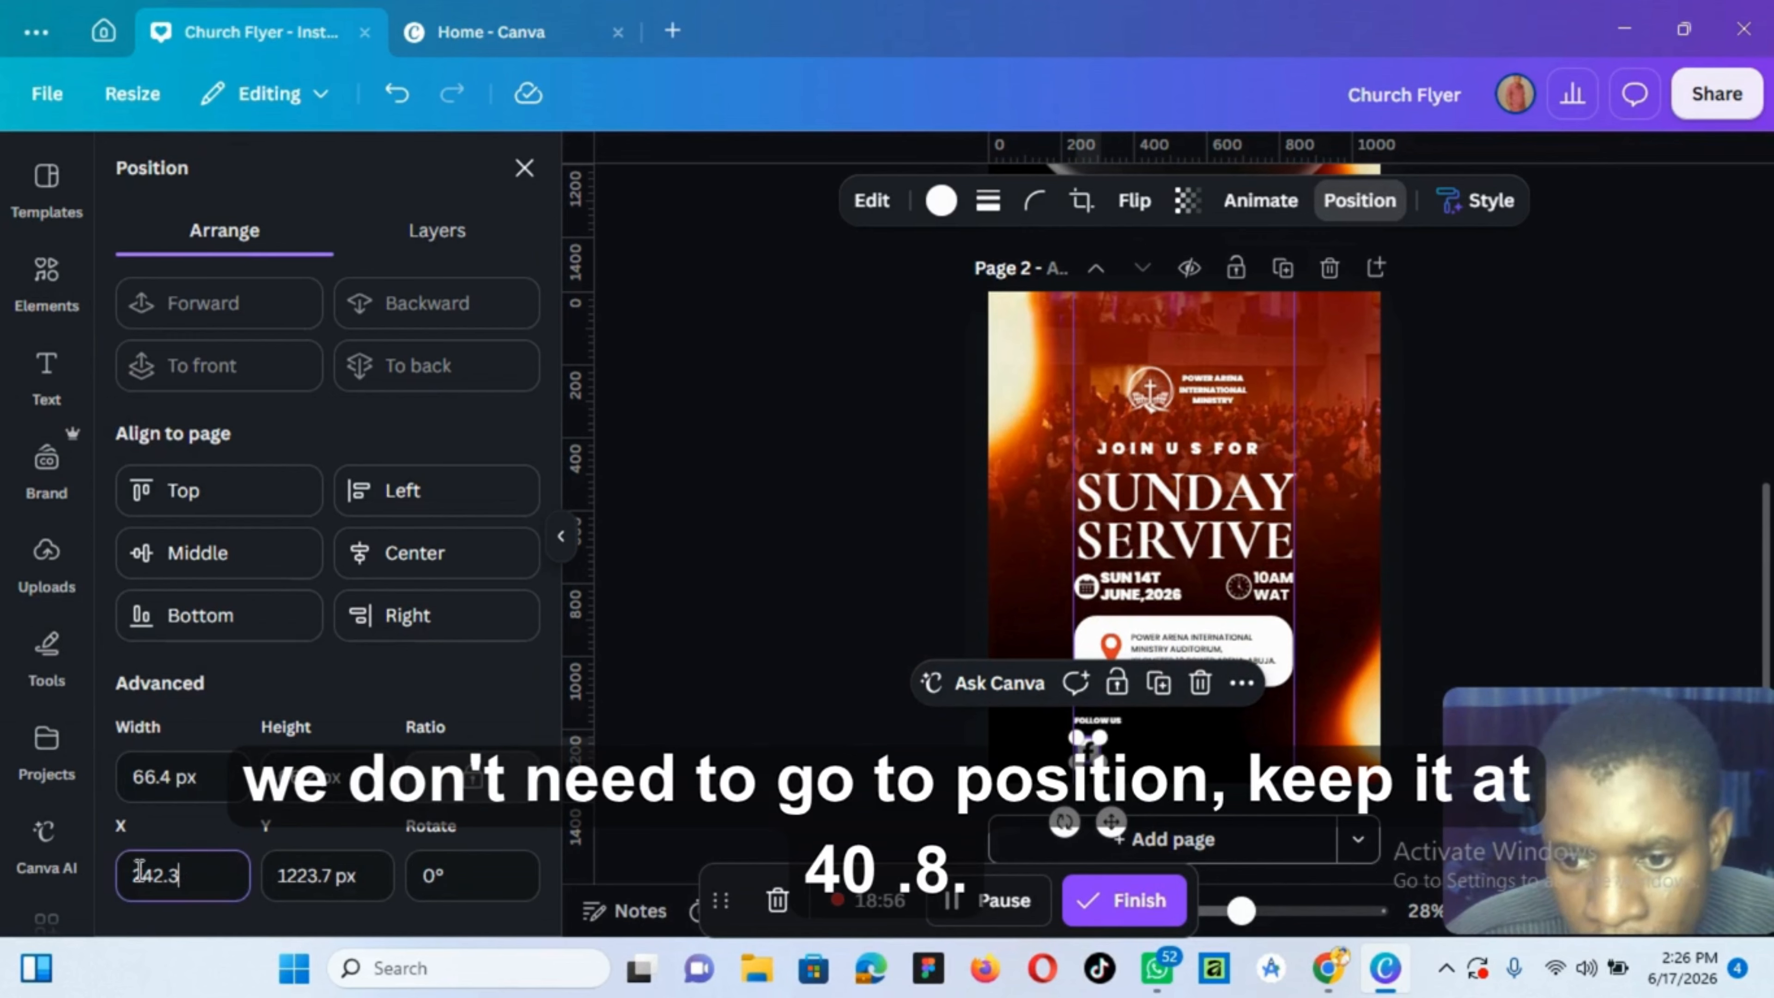
{"action": "type", "text": "40.8"}
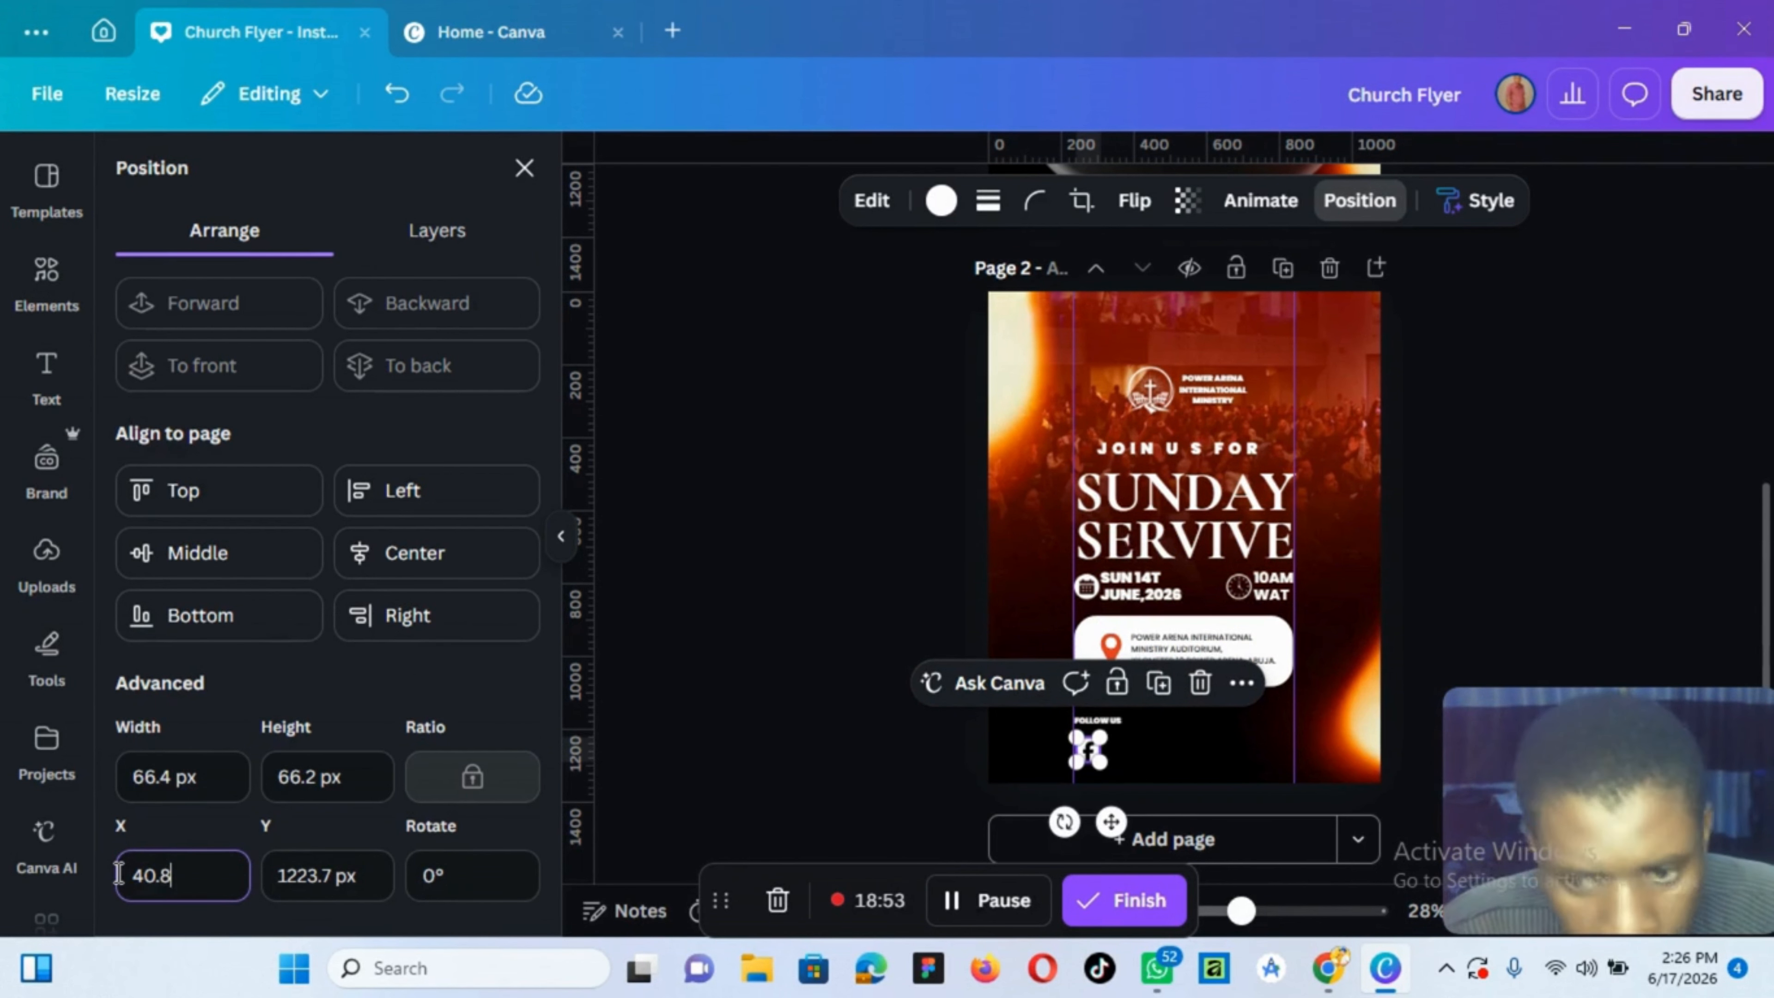
{"action": "key", "text": "Return"}
{"action": "left_click_drag", "start_coordinate": [349, 879], "coordinate": [265, 884]}
{"action": "type", "text": "40.8"}
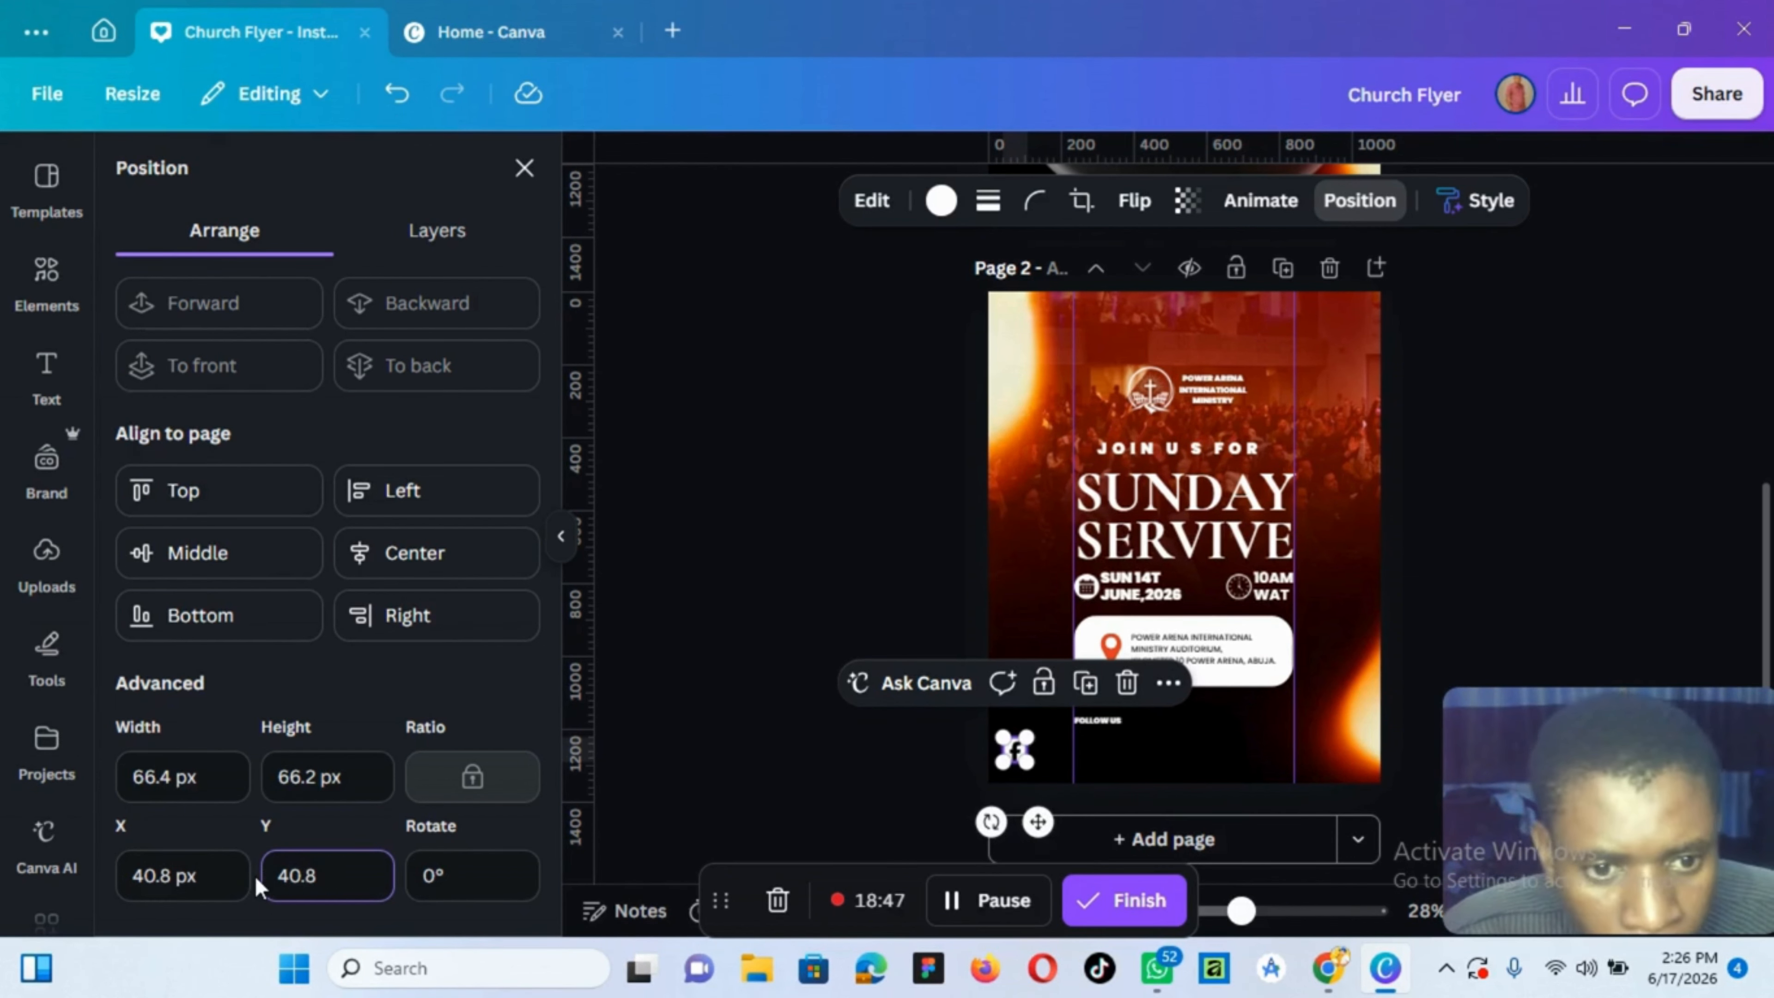
{"action": "key", "text": "Return"}
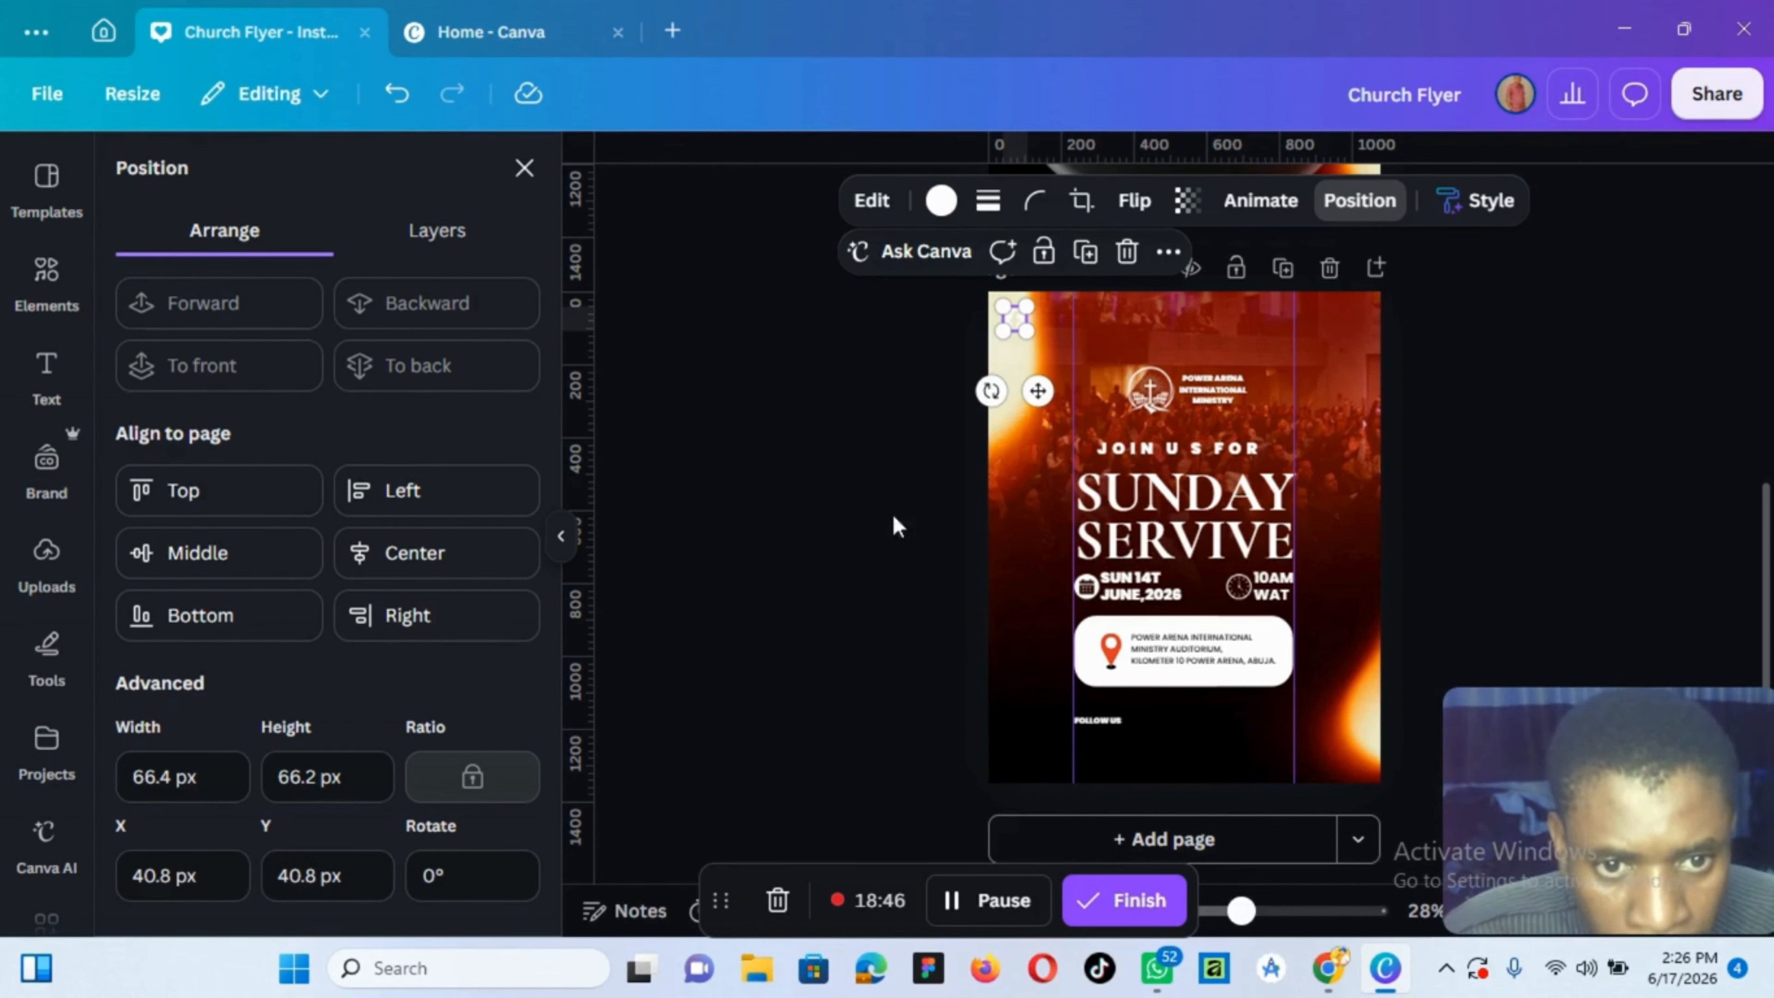
Place the Facebook icon directly under "FOLLOW US" against the left guide, at about X 238 px, Y 1209 px
{"action": "left_click_drag", "start_coordinate": [1038, 384], "coordinate": [1118, 812]}
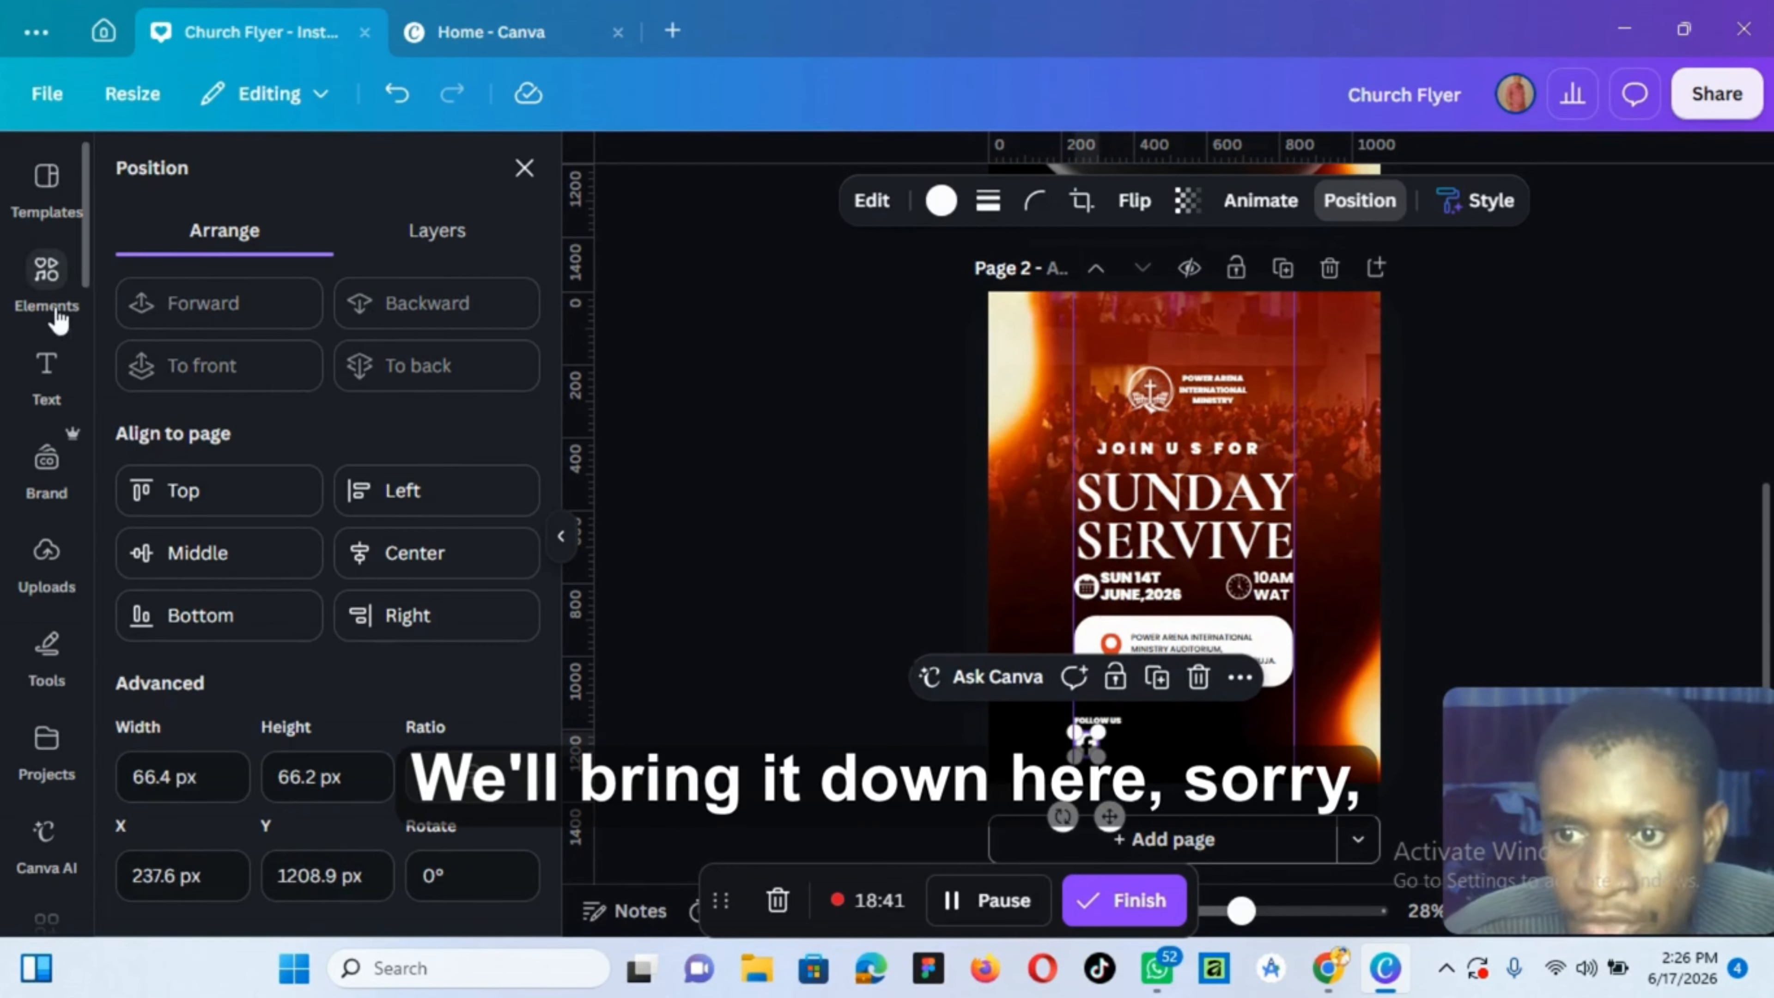
Add the Instagram icon from the recently used elements and set its width to 40.8 px
{"action": "left_click", "coordinate": [46, 278]}
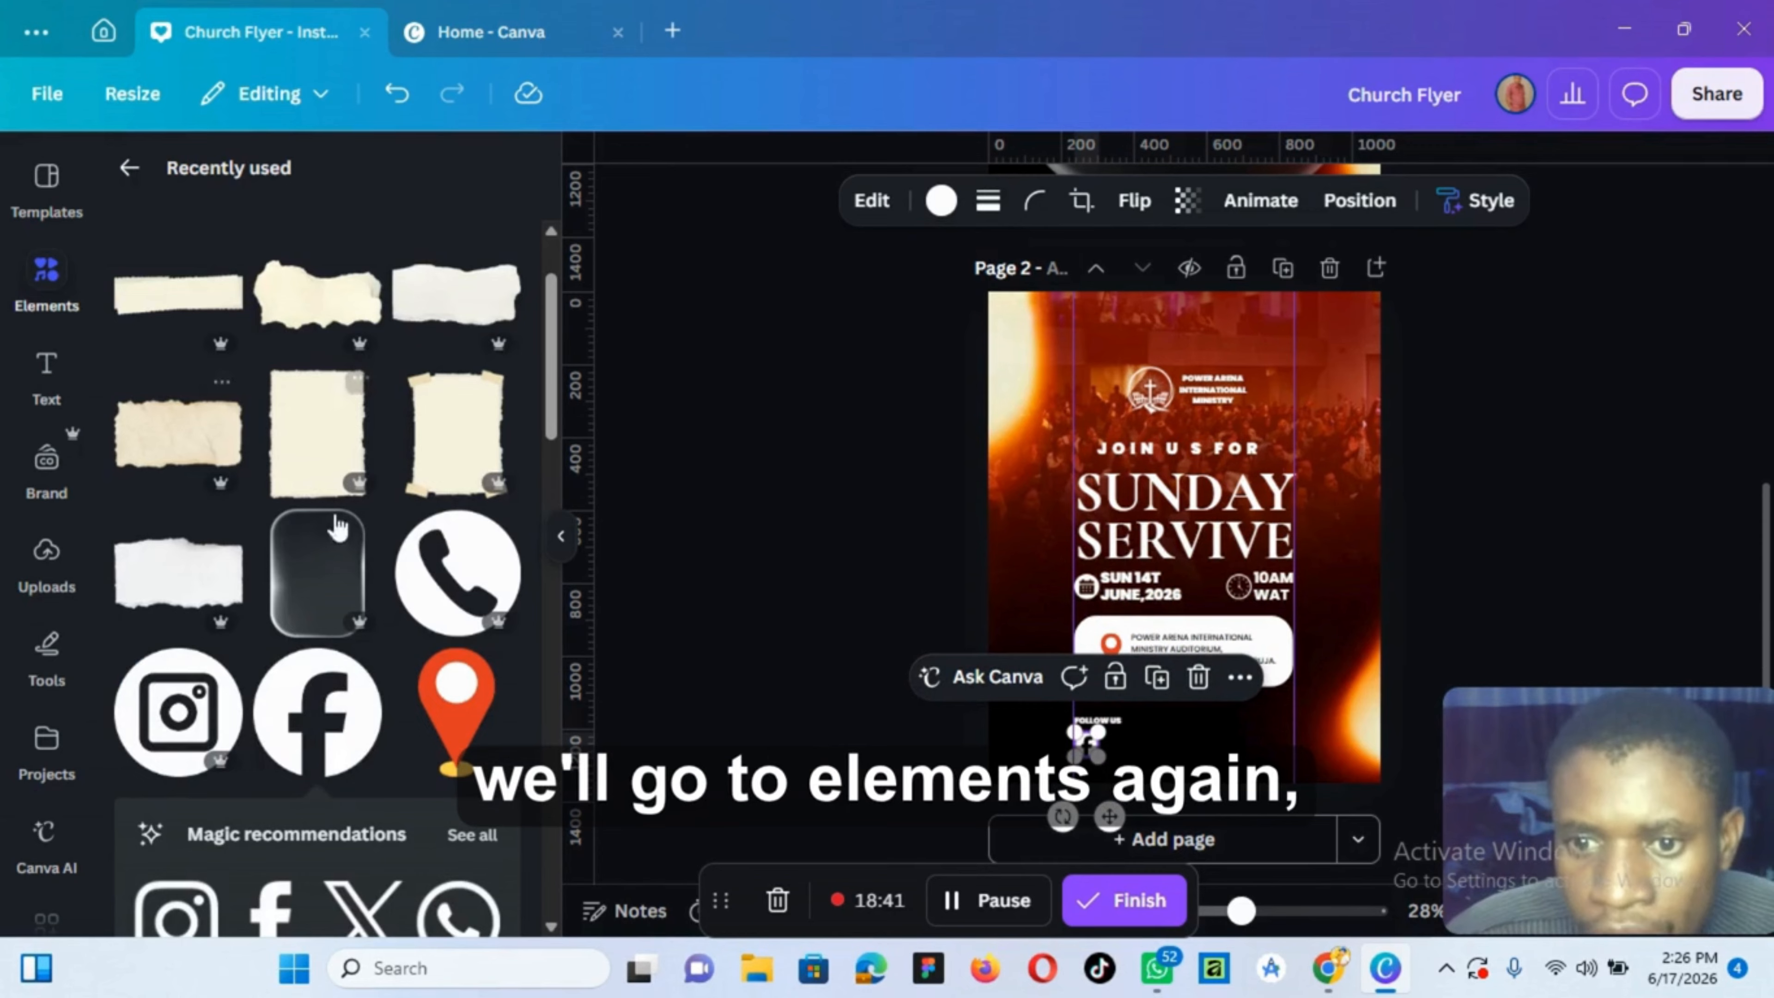
{"action": "left_click", "coordinate": [168, 733]}
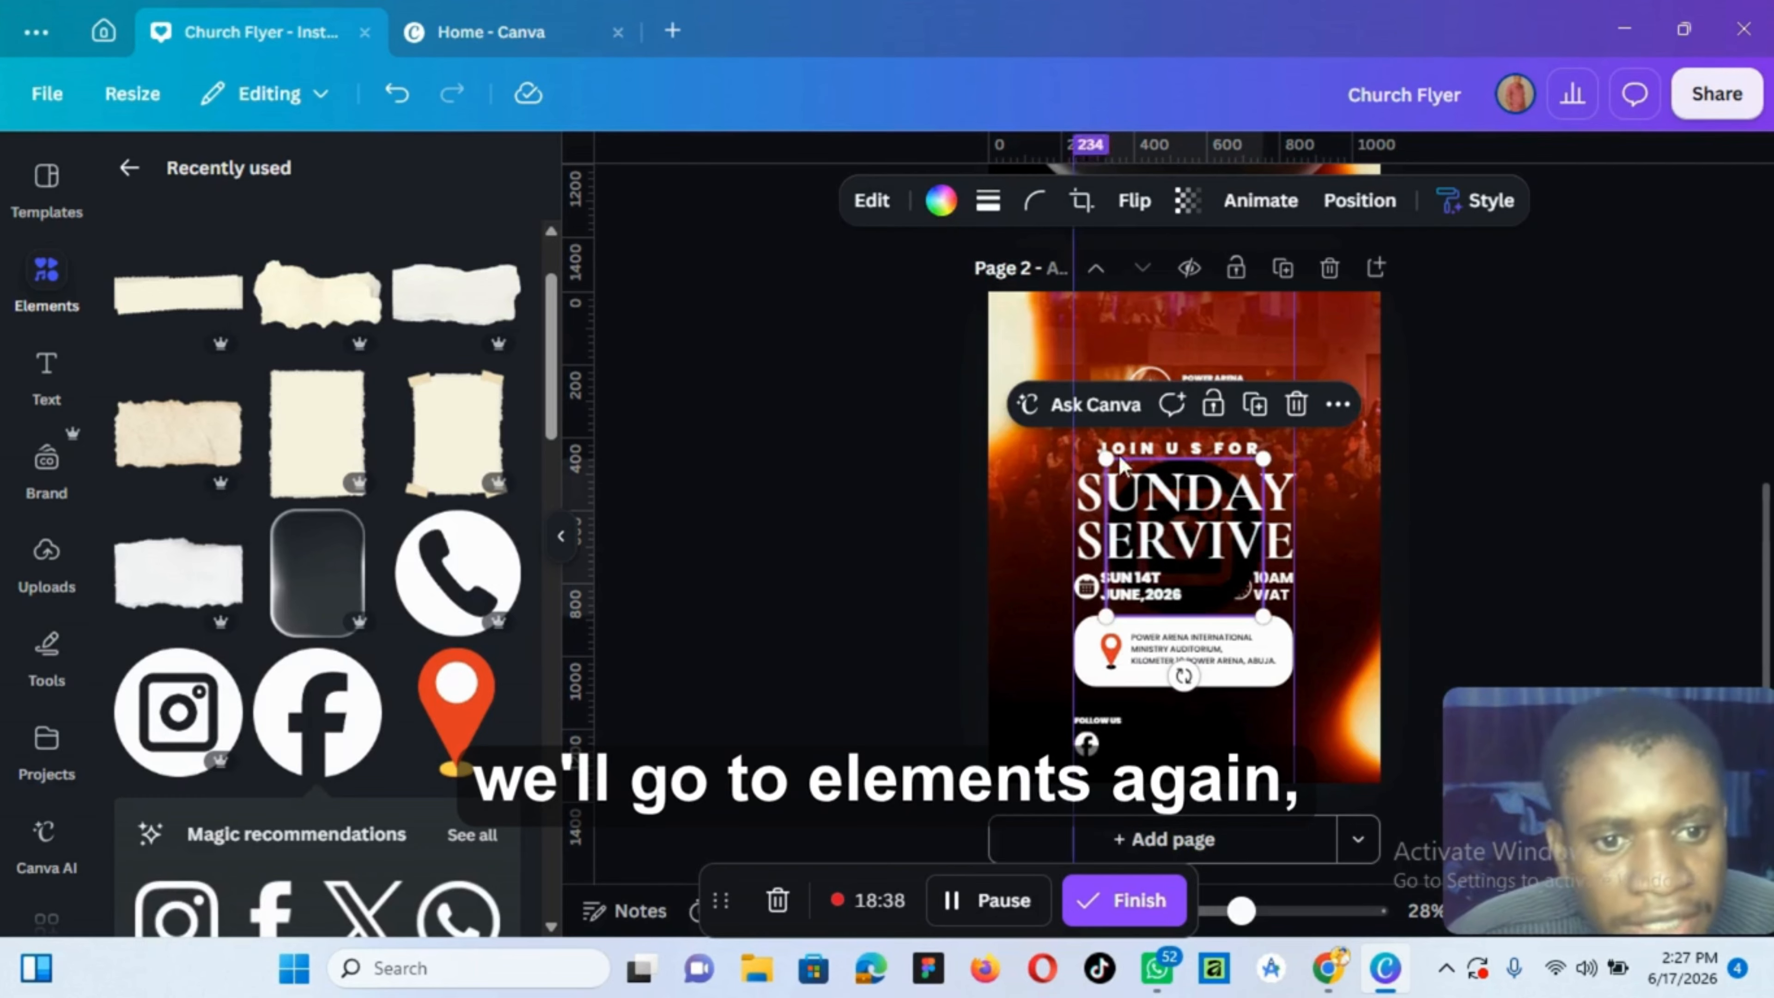
{"action": "left_click", "coordinate": [1361, 204]}
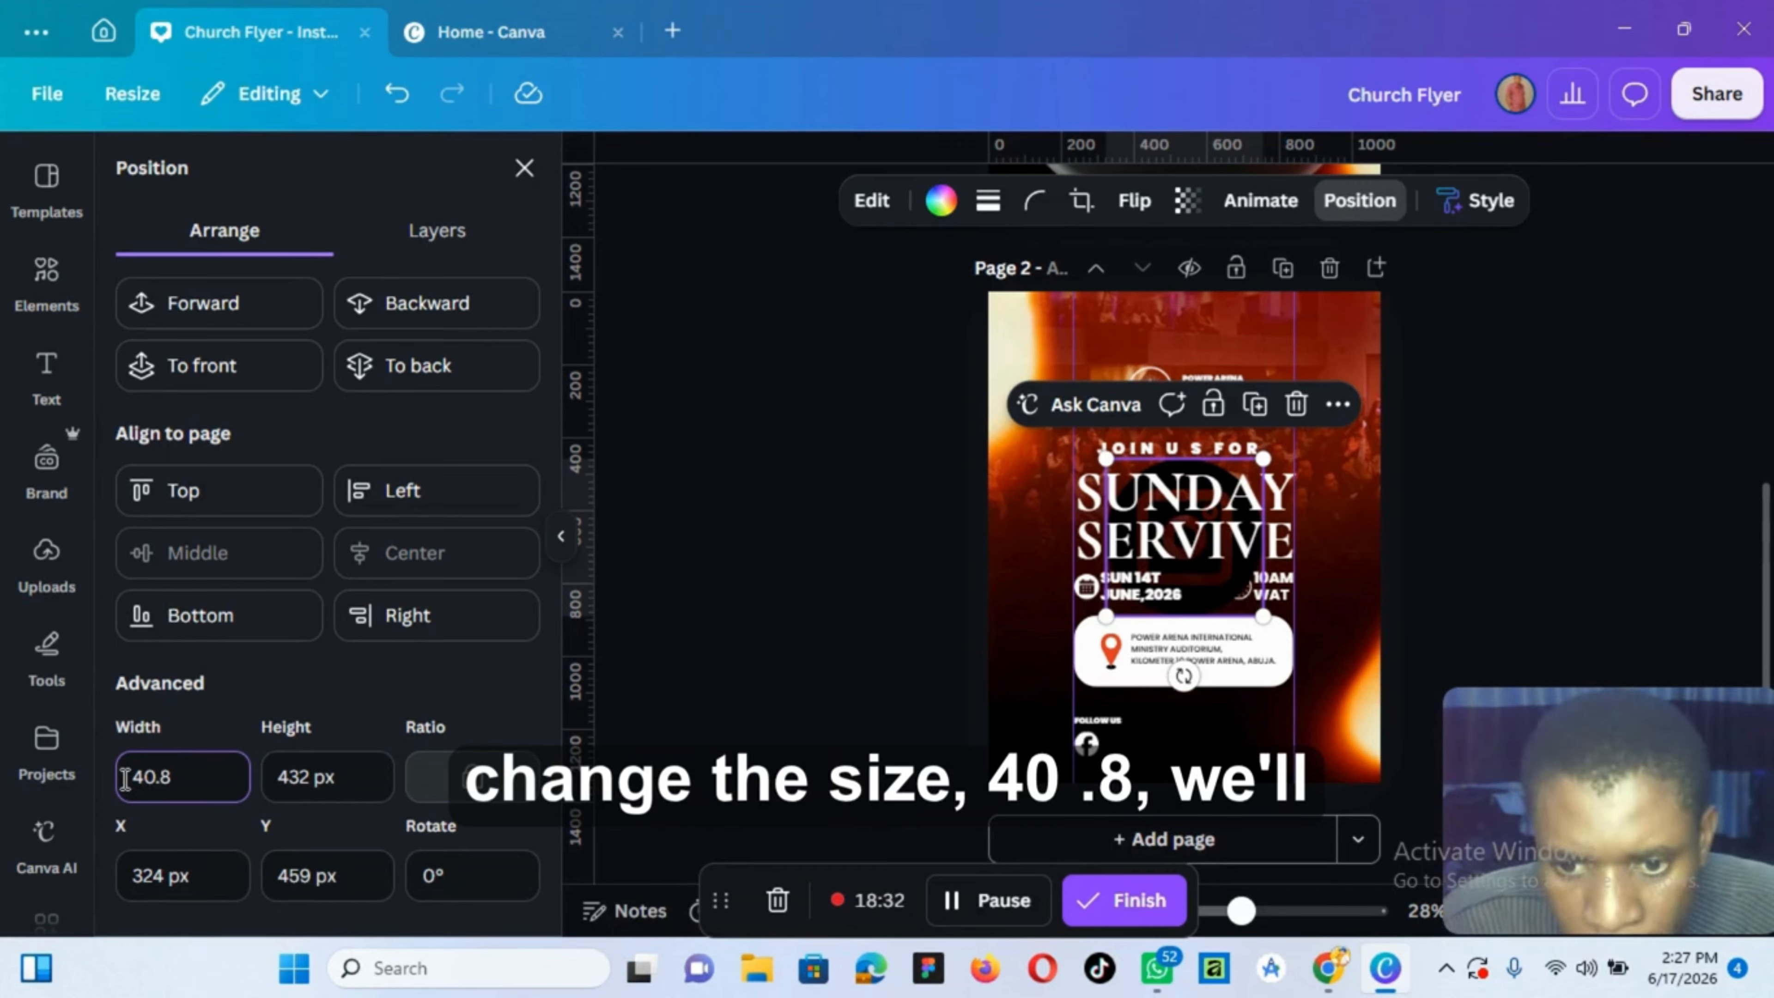
{"action": "left_click", "coordinate": [125, 778]}
{"action": "type", "text": "40.8"}
{"action": "key", "text": "Return"}
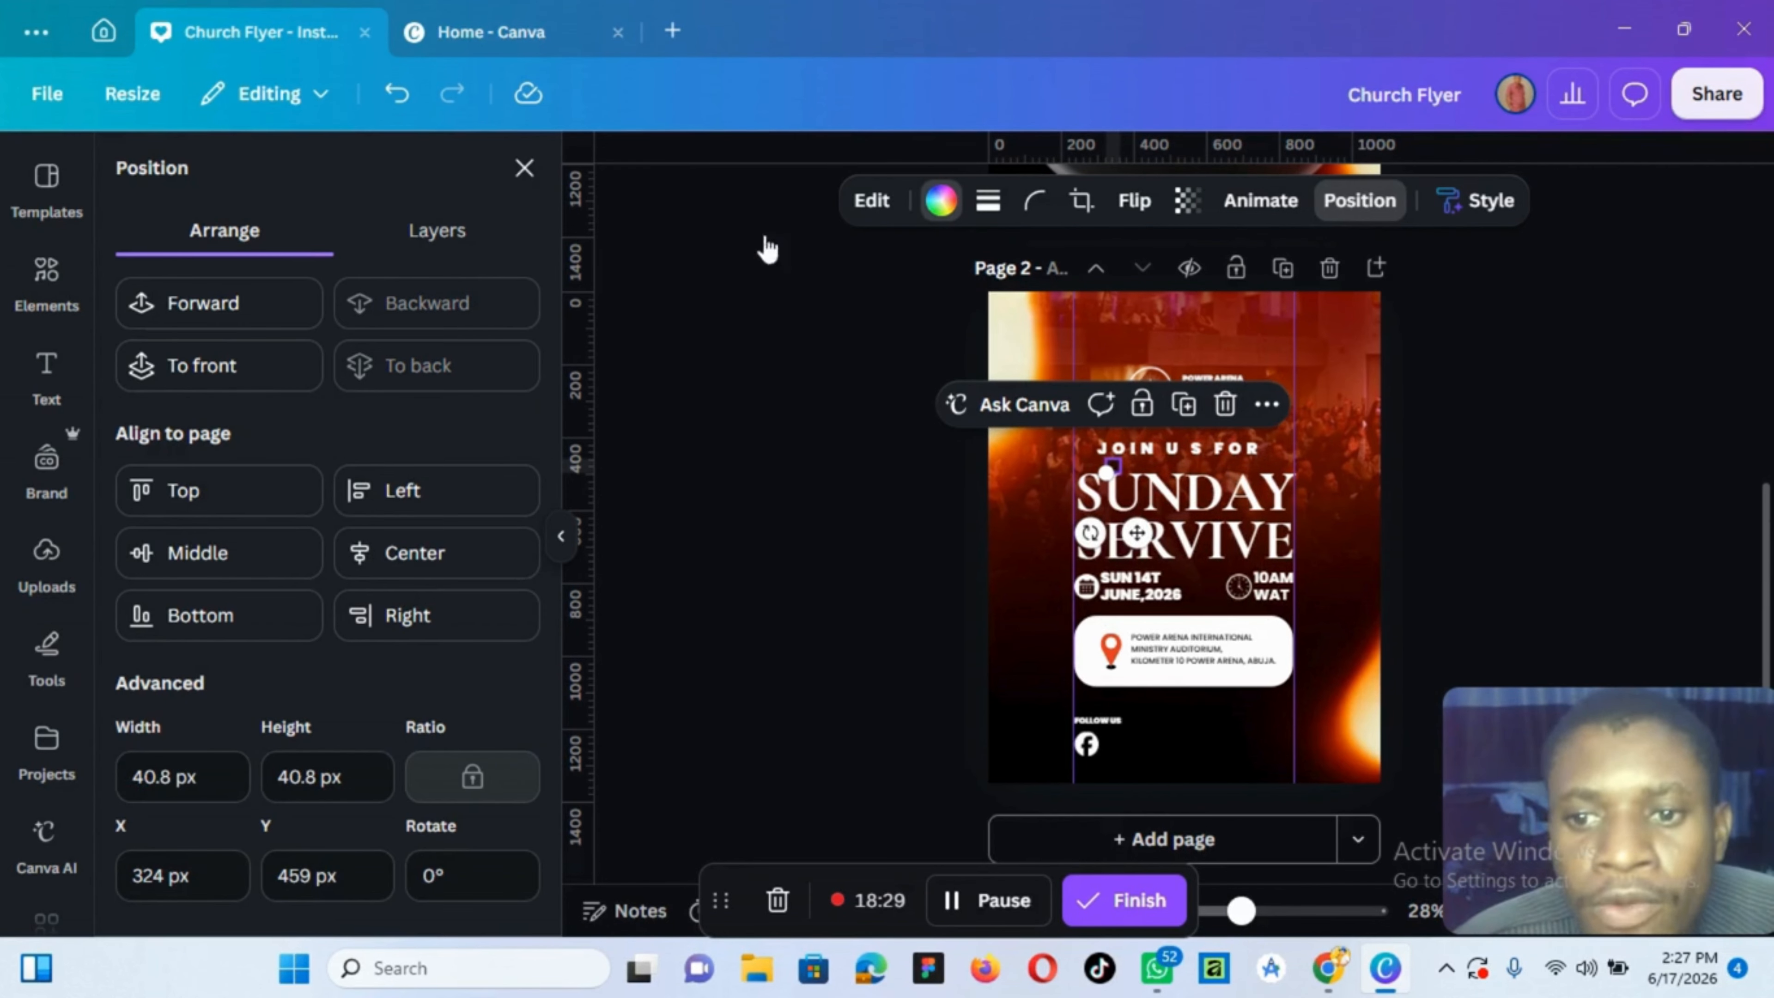
Recolor the Instagram icon white and place it to the right of the Facebook icon, at about X 328 px, Y 1224 px
{"action": "left_click", "coordinate": [940, 201]}
{"action": "left_click", "coordinate": [377, 281]}
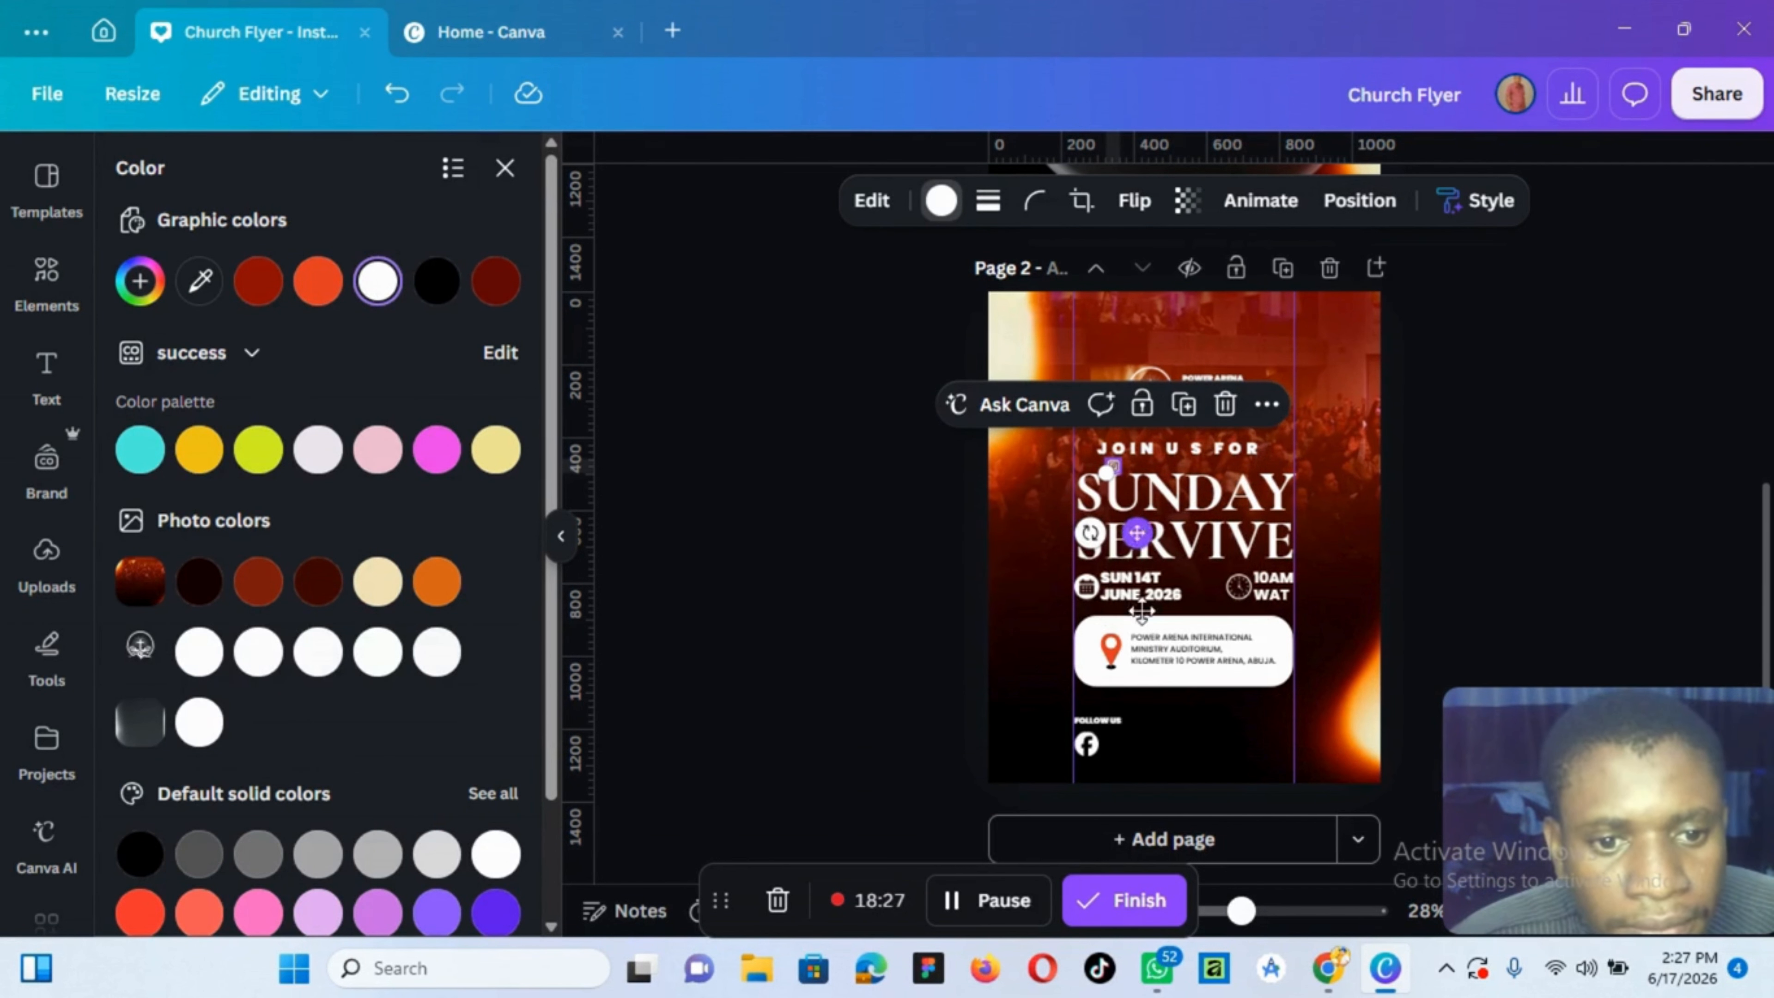
{"action": "left_click_drag", "start_coordinate": [1141, 612], "coordinate": [1138, 805]}
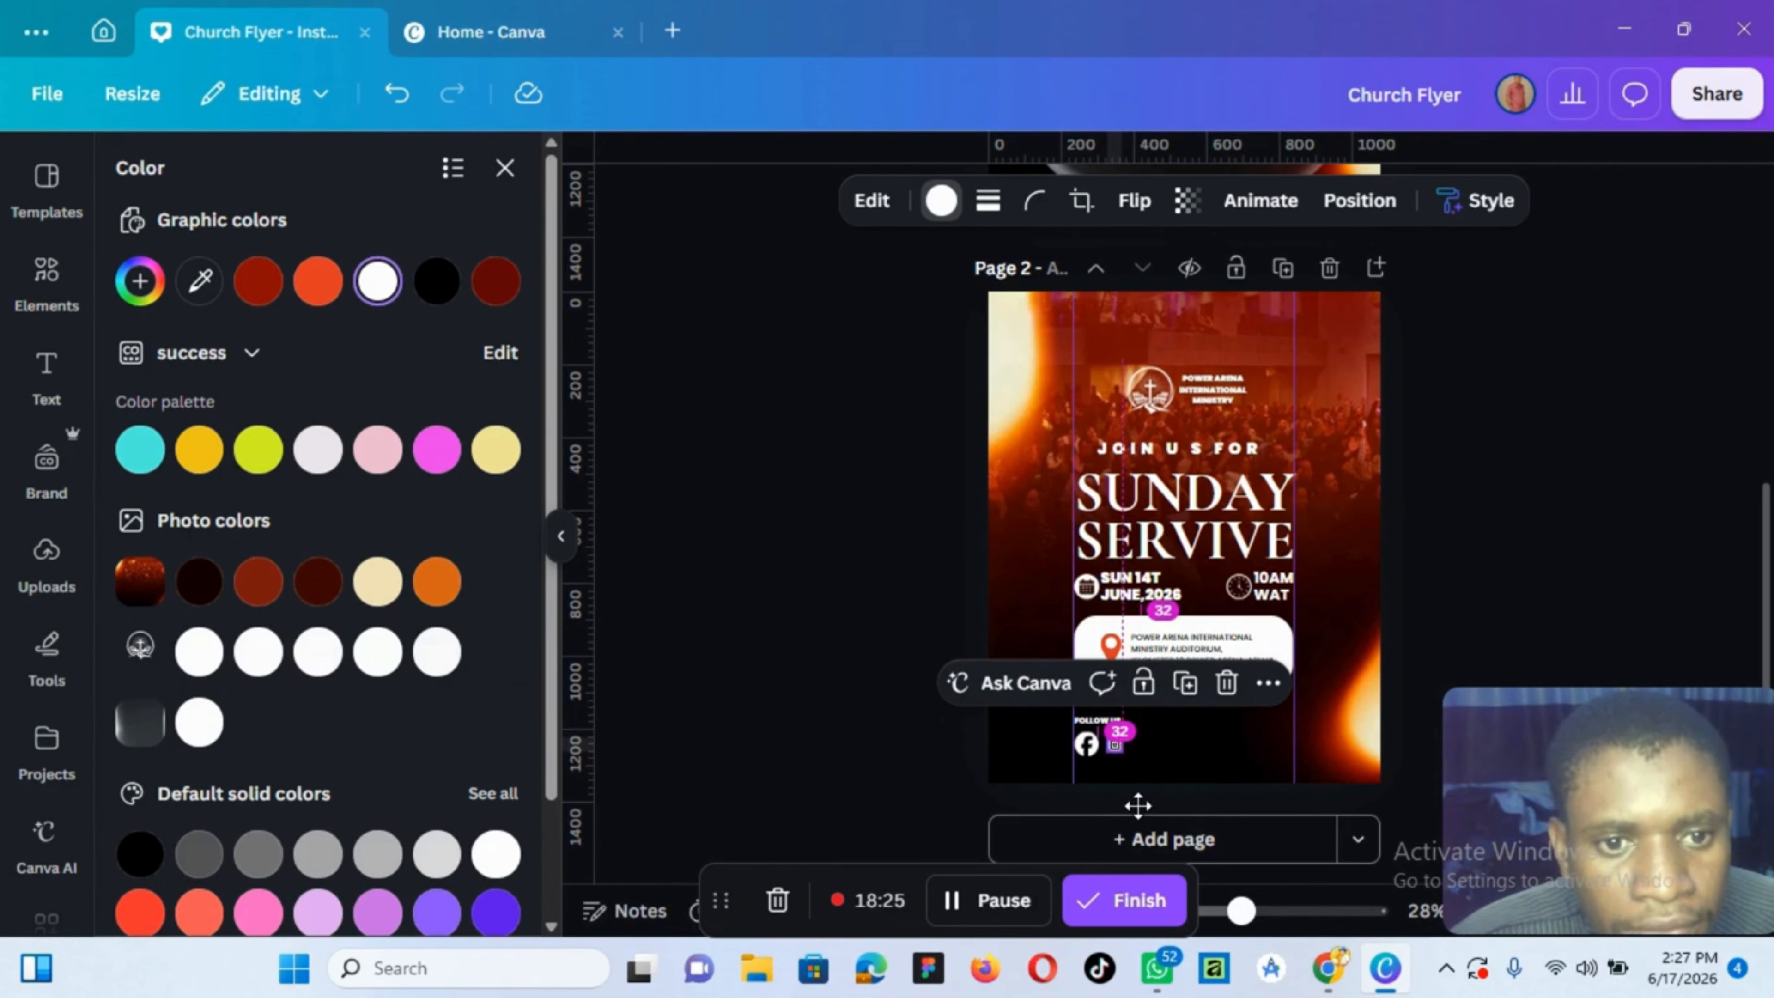
Set the Instagram icon's height to 50 px with its proportions locked
{"action": "left_click", "coordinate": [1362, 206]}
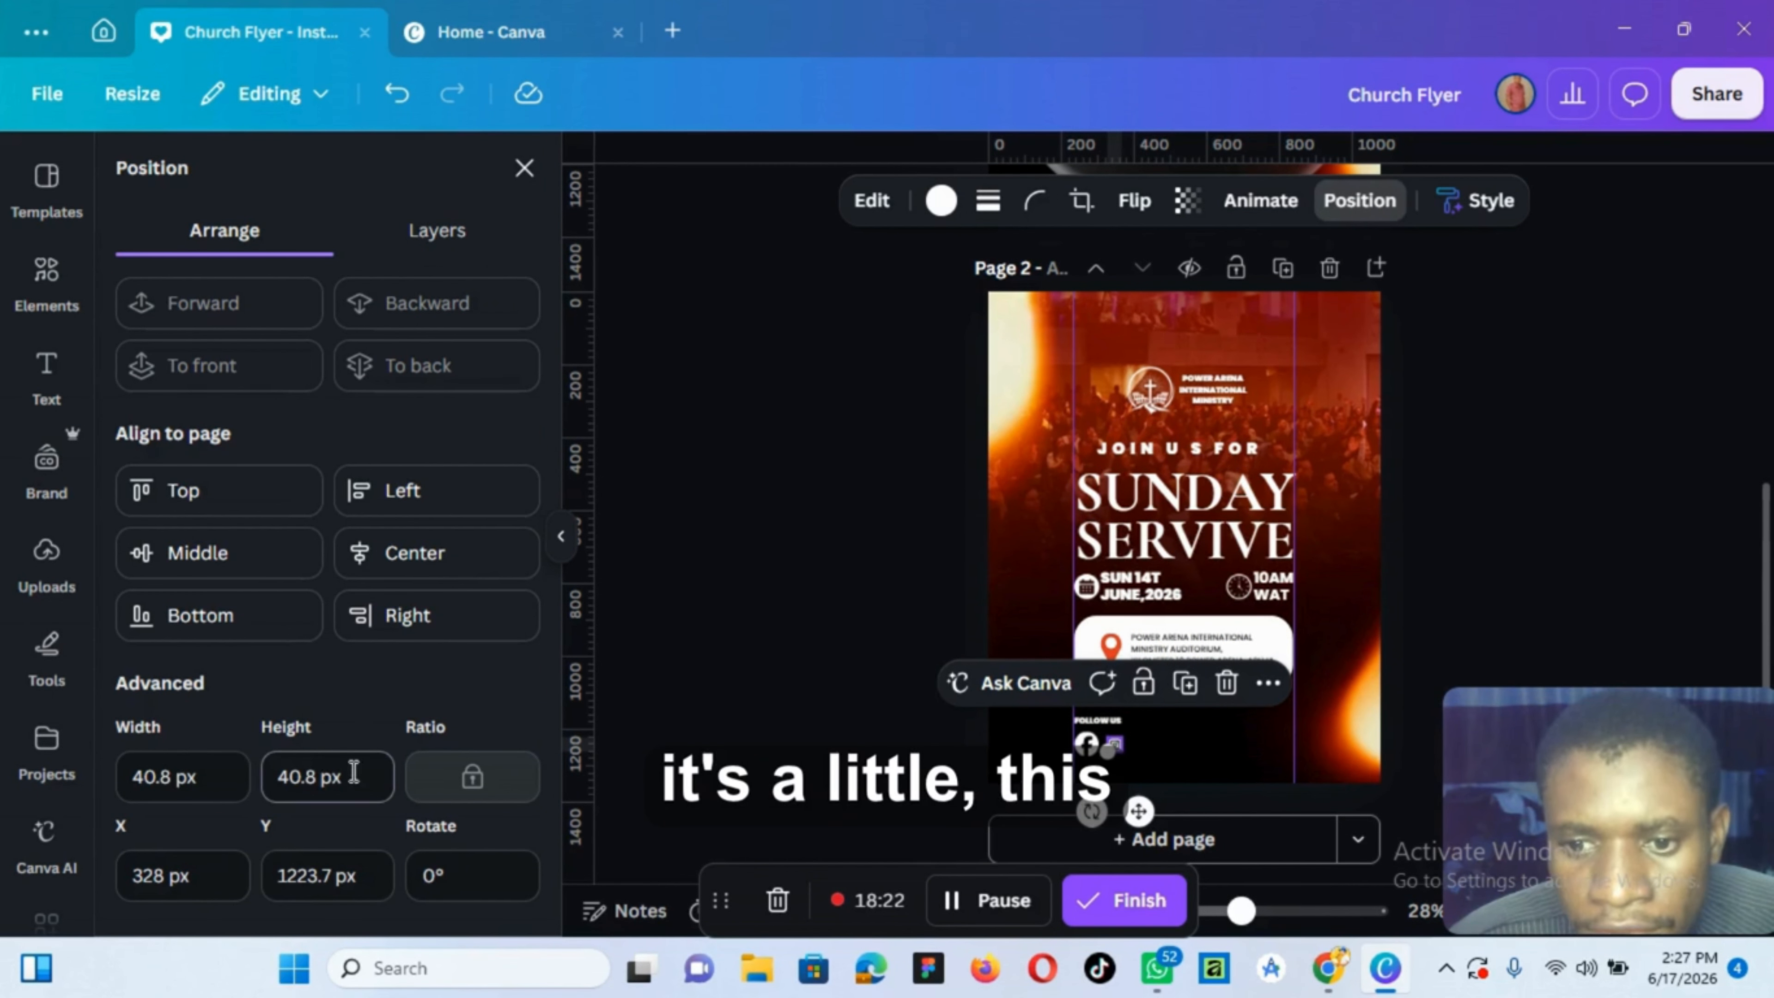
{"action": "type", "text": "4"}
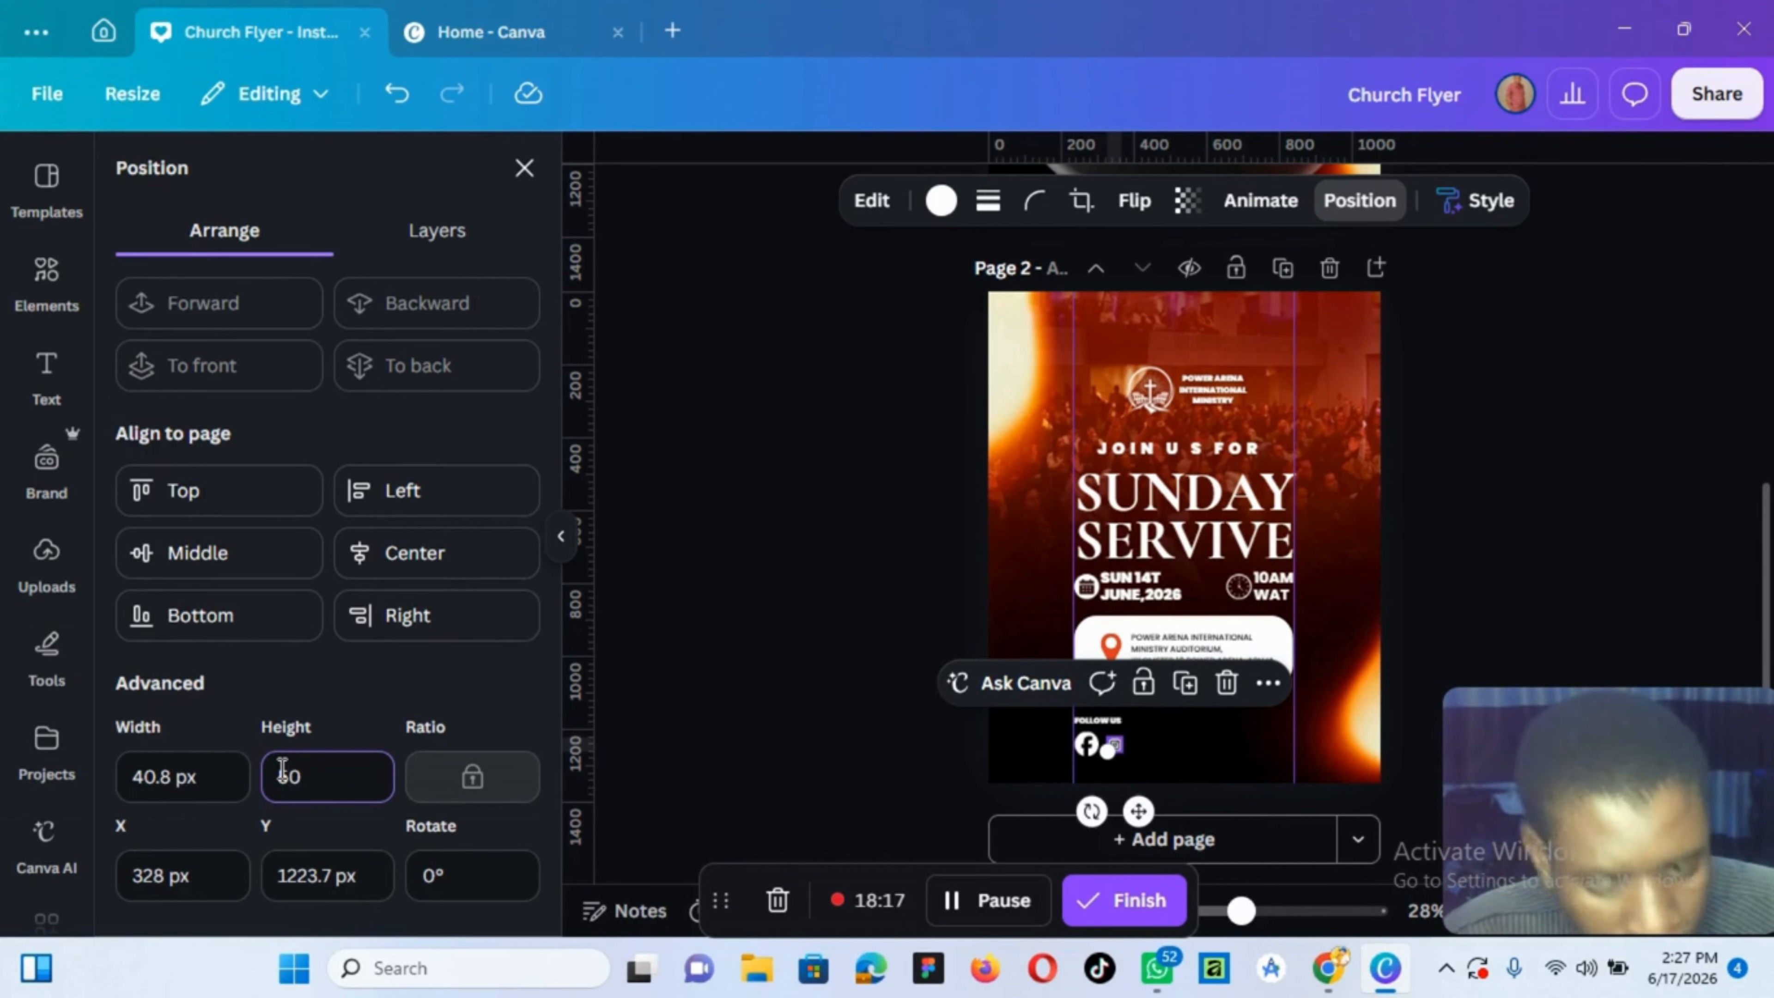
{"action": "type", "text": "0"}
{"action": "key", "text": "Return"}
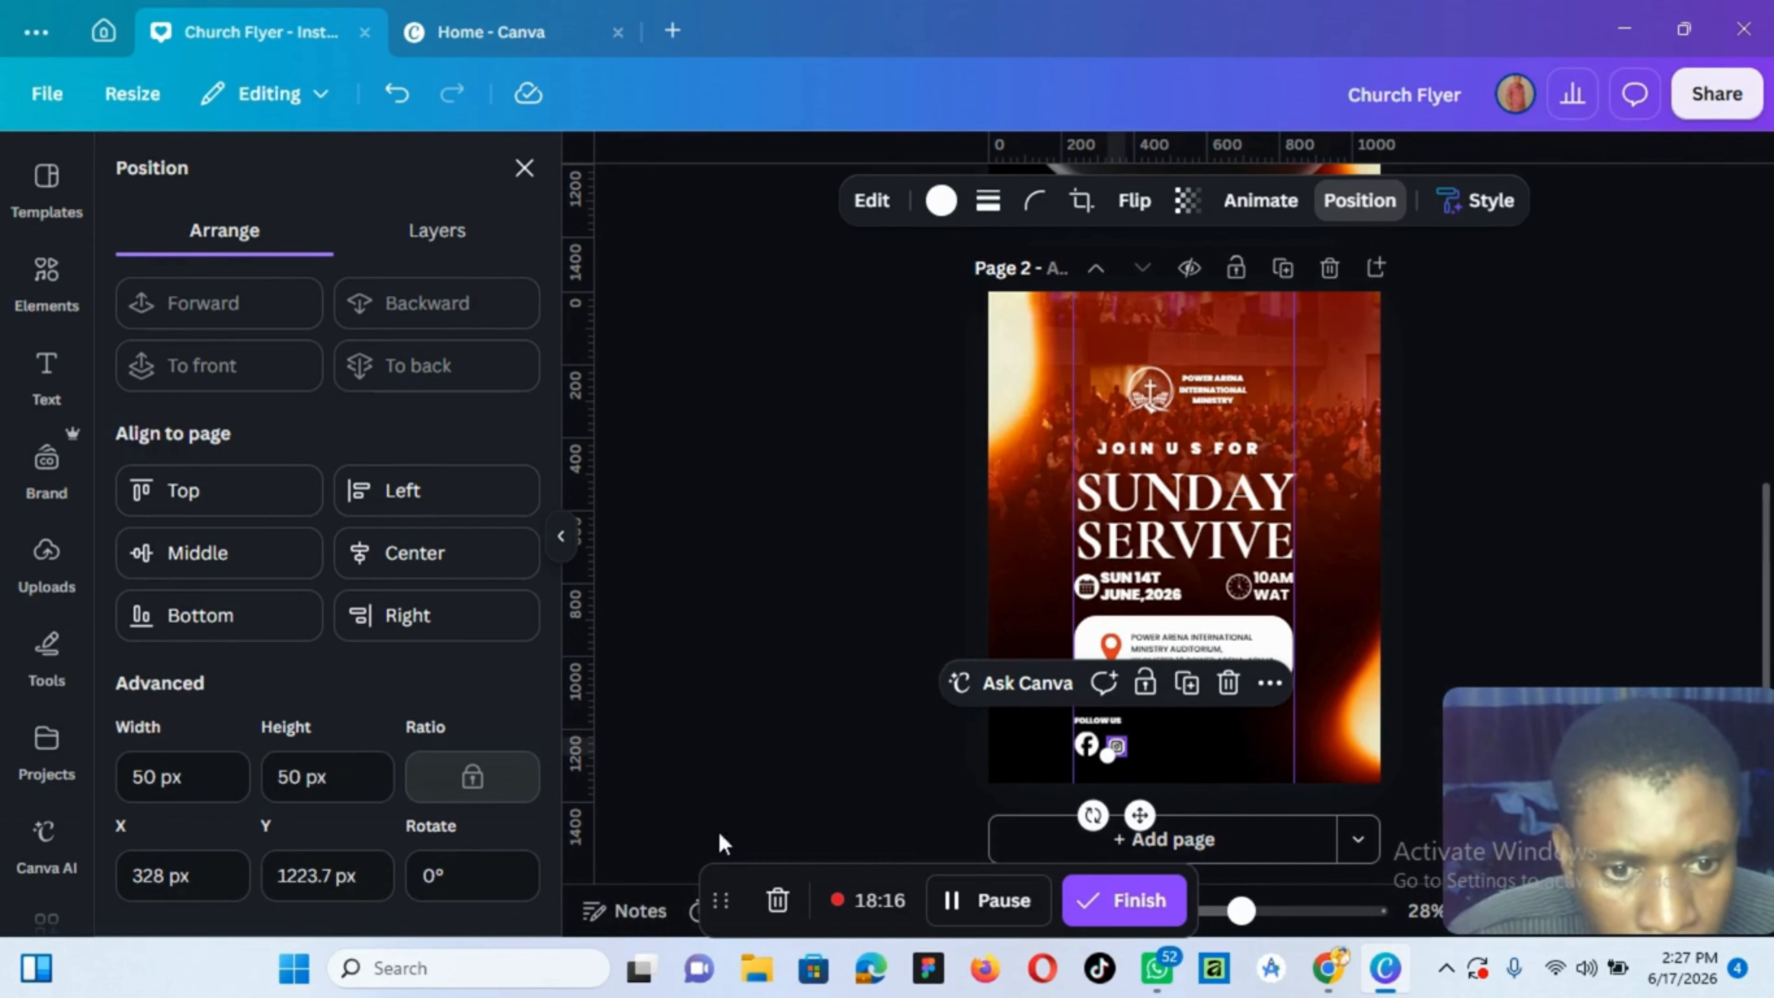
Resize the Facebook icon to a width of 40.8 px
{"action": "left_click", "coordinate": [1086, 744]}
{"action": "left_click", "coordinate": [237, 781]}
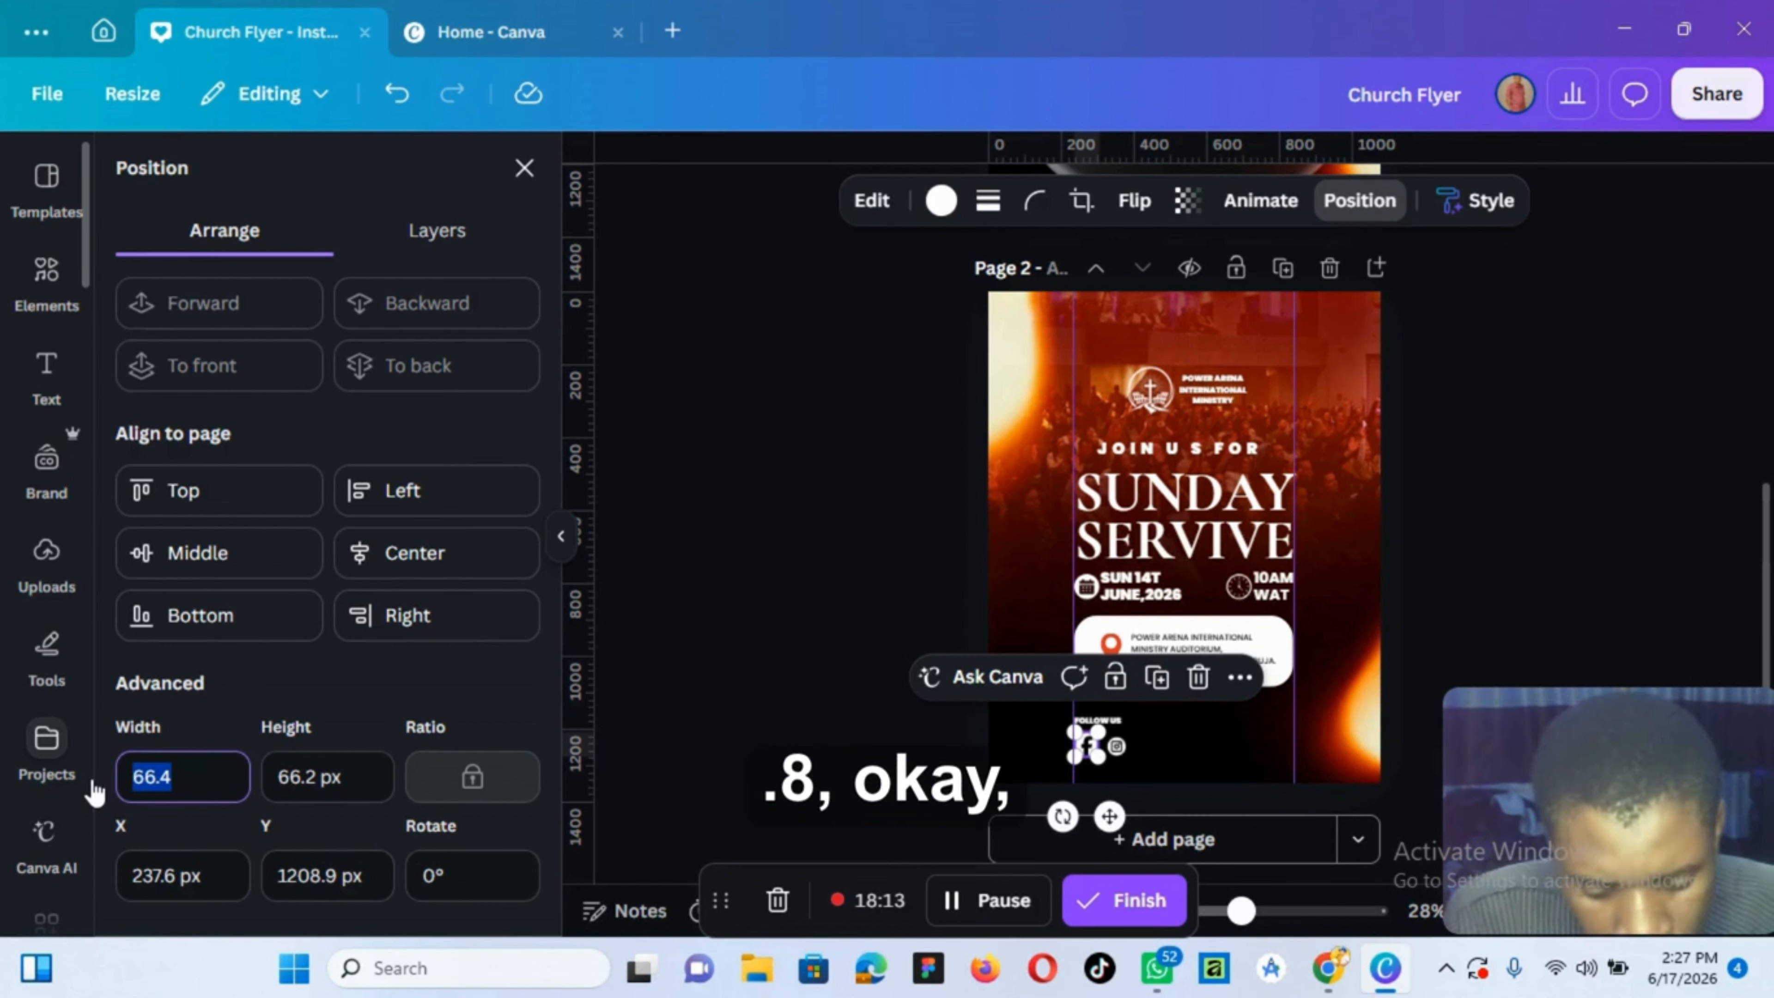
{"action": "type", "text": "40.8"}
{"action": "key", "text": "Return"}
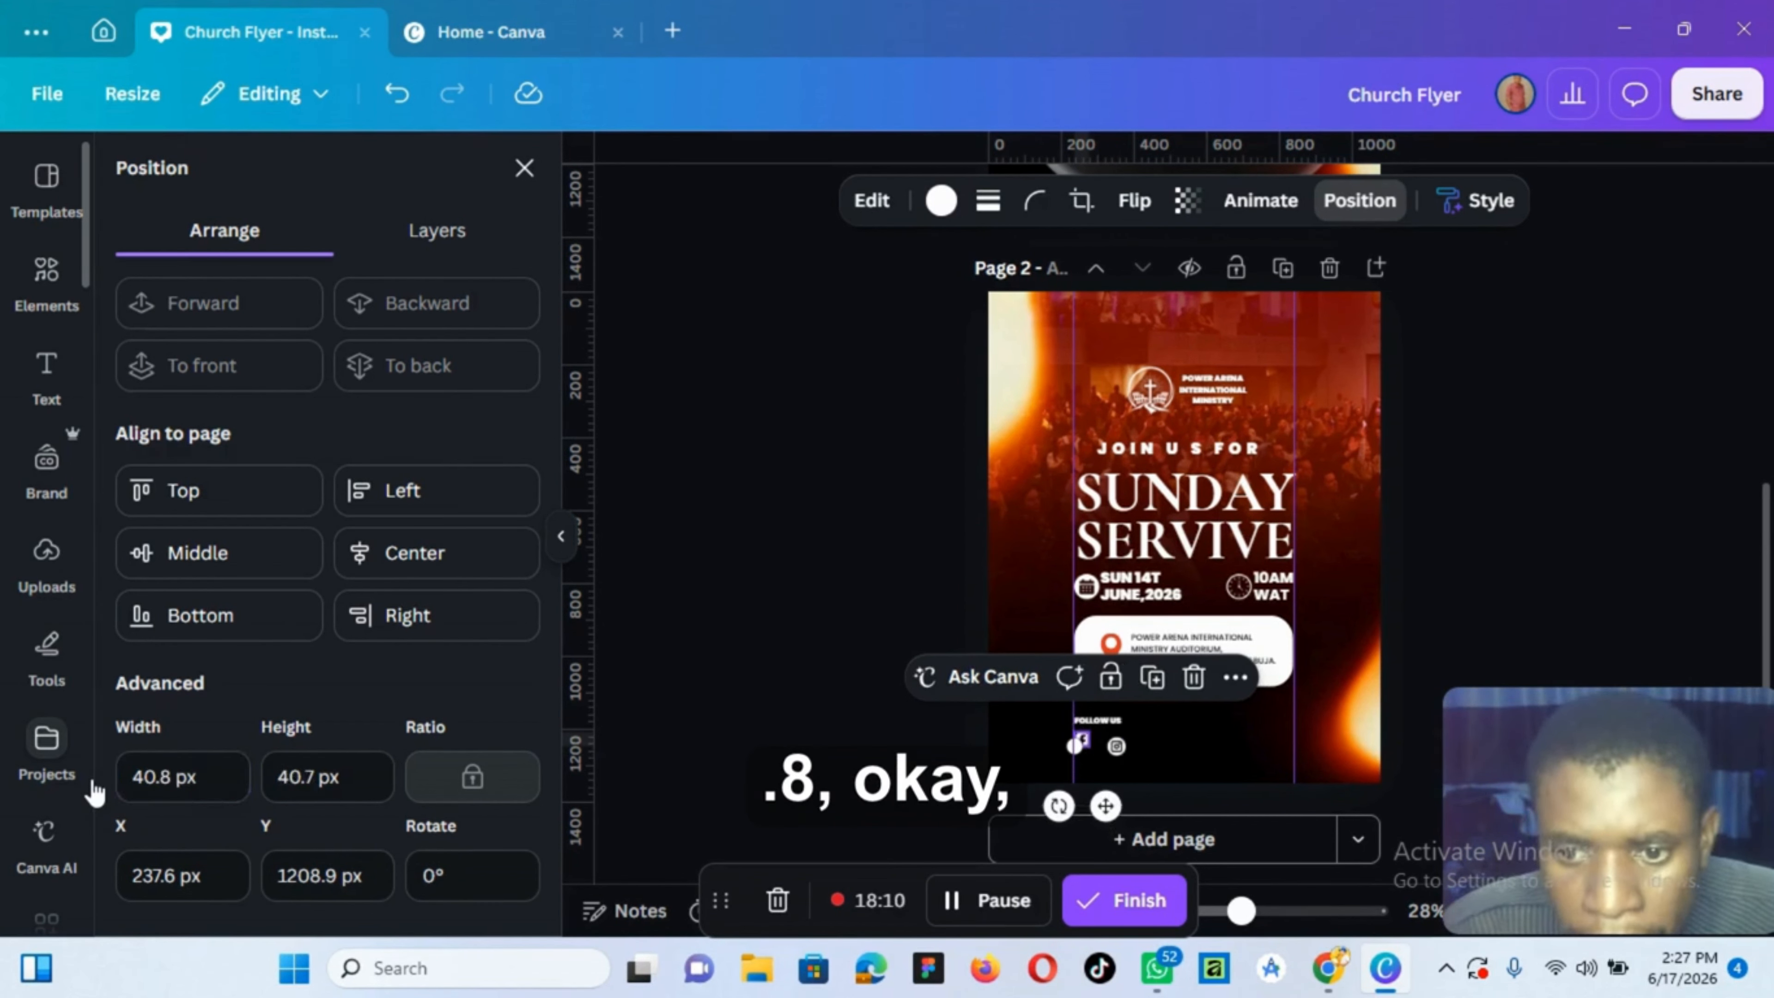
Set the Instagram icon's width to 40.8 px so it matches the Facebook icon
{"action": "left_click", "coordinate": [1117, 746]}
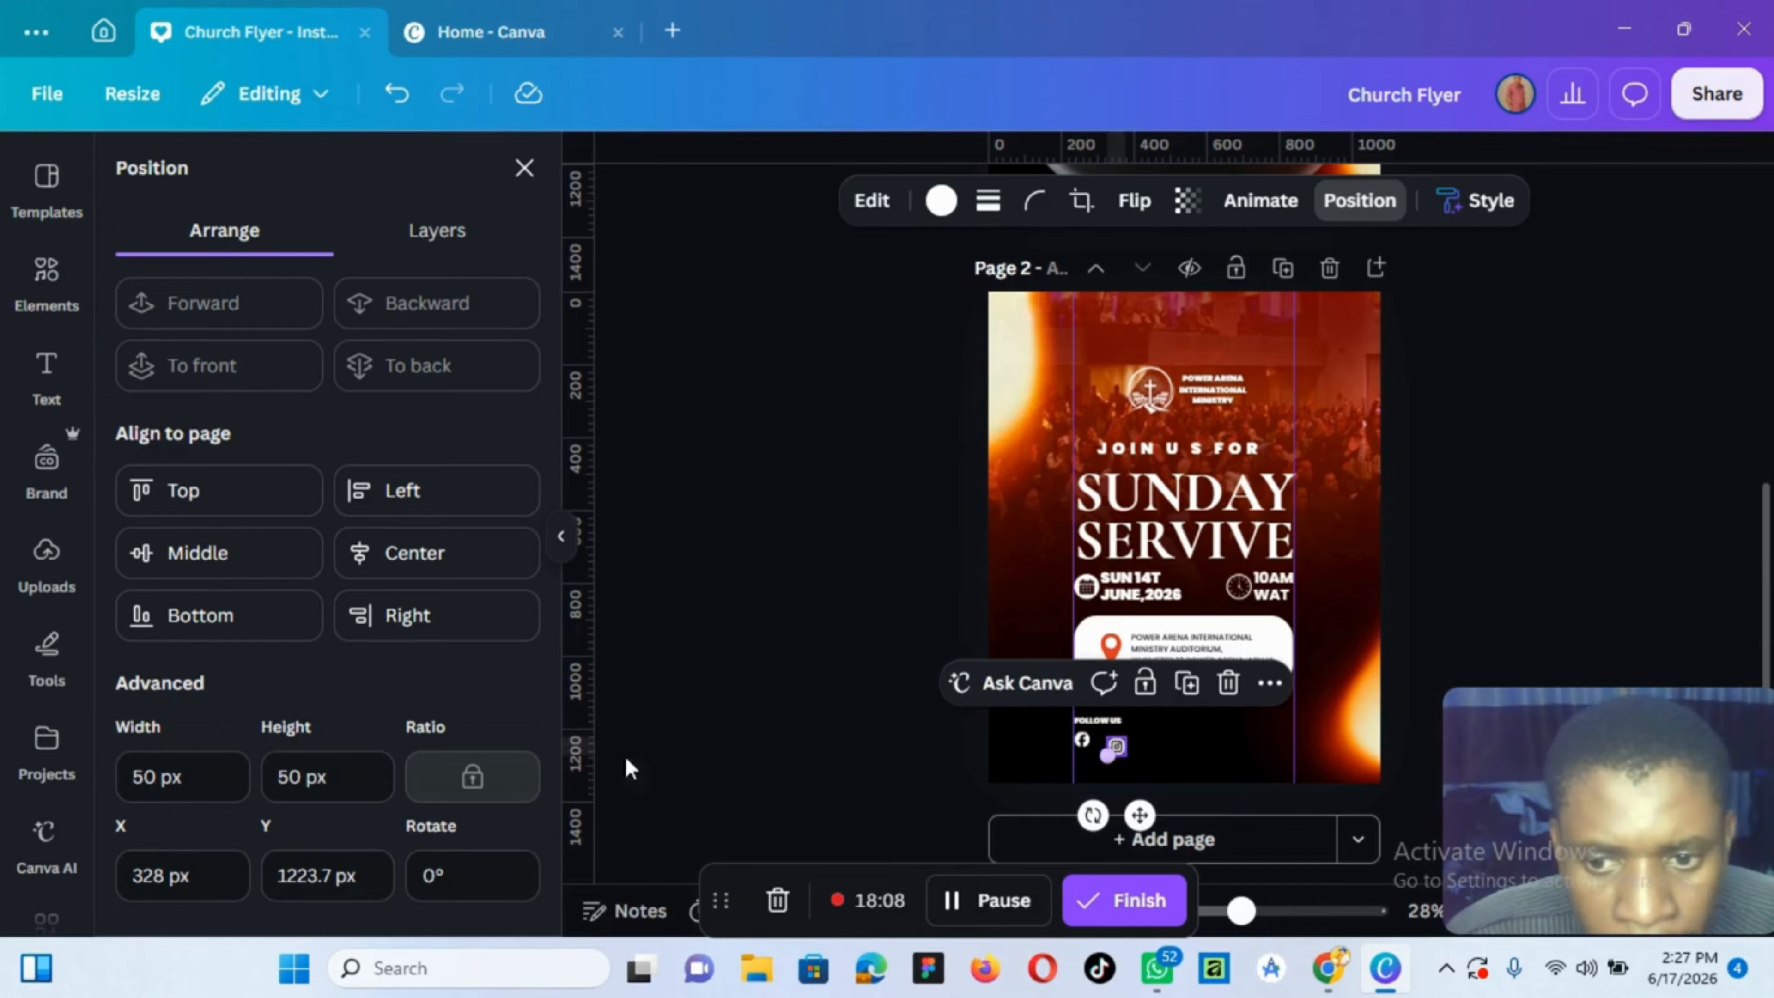
{"action": "left_click", "coordinate": [182, 775]}
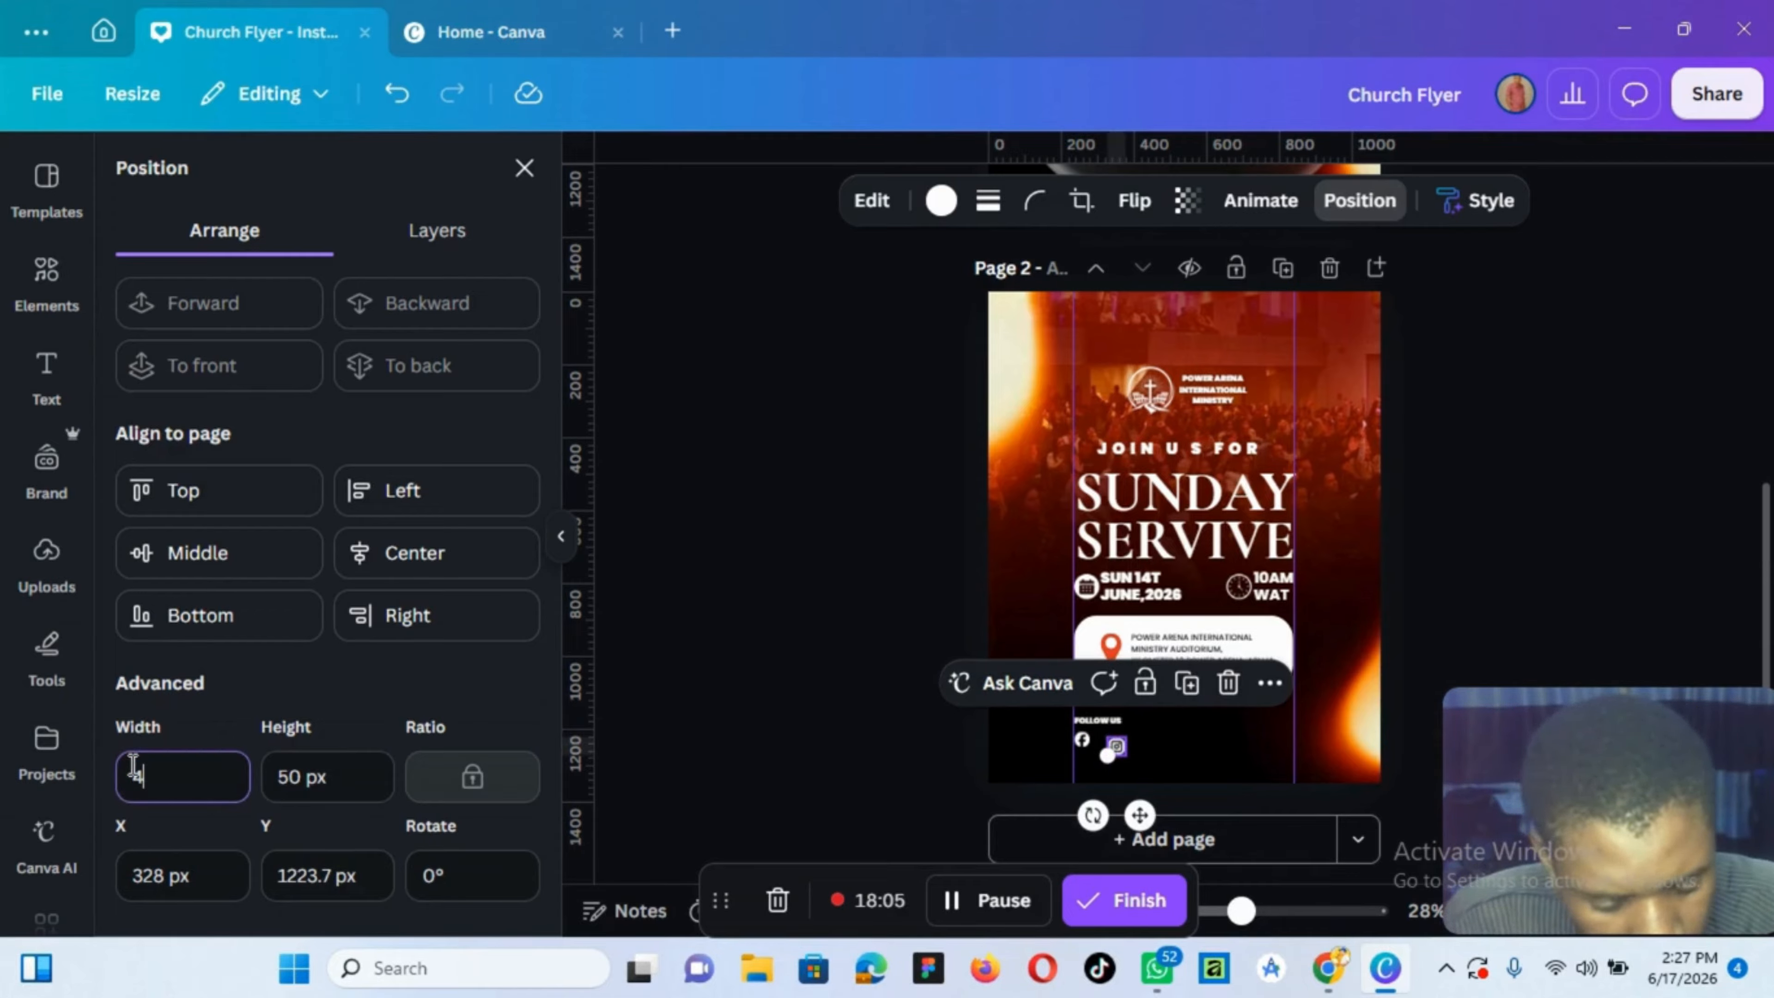
{"action": "type", "text": "40.8"}
{"action": "key", "text": "Return"}
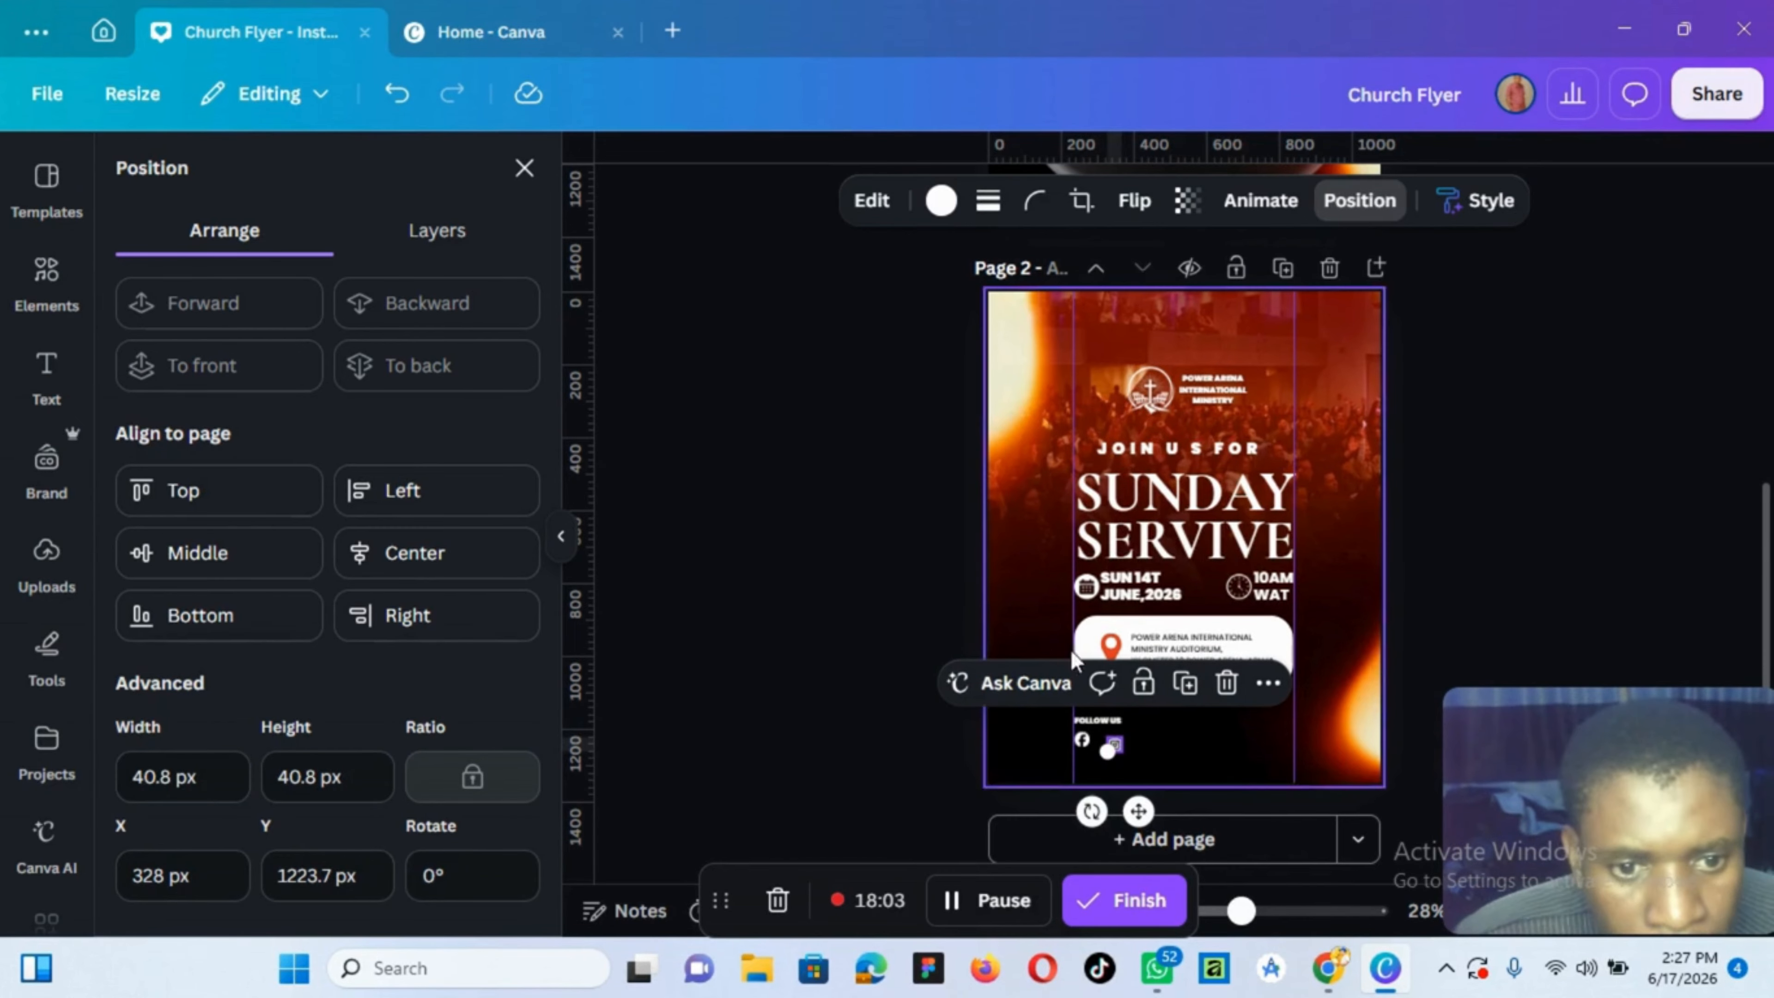
Move the Instagram icon level with the Facebook icon and close beside it
{"action": "left_click", "coordinate": [1511, 529]}
{"action": "left_click", "coordinate": [1080, 740]}
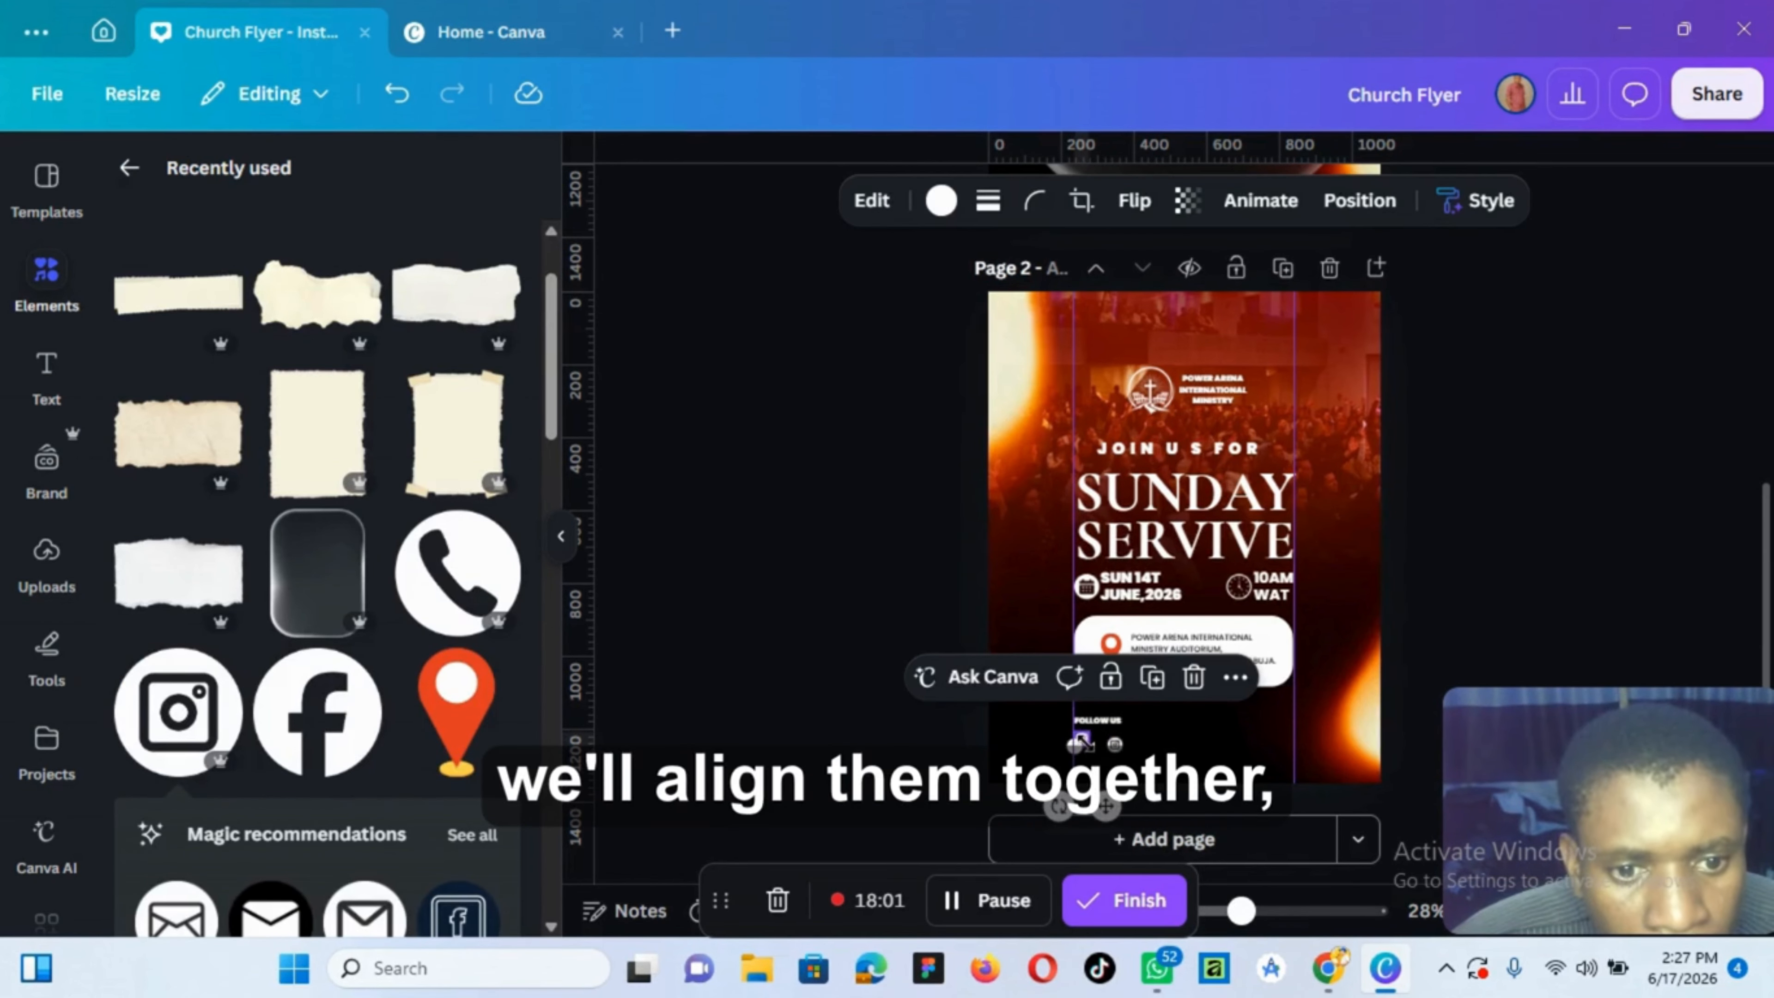
{"action": "left_click_drag", "start_coordinate": [1116, 746], "coordinate": [1101, 739]}
{"action": "left_click", "coordinate": [1467, 635]}
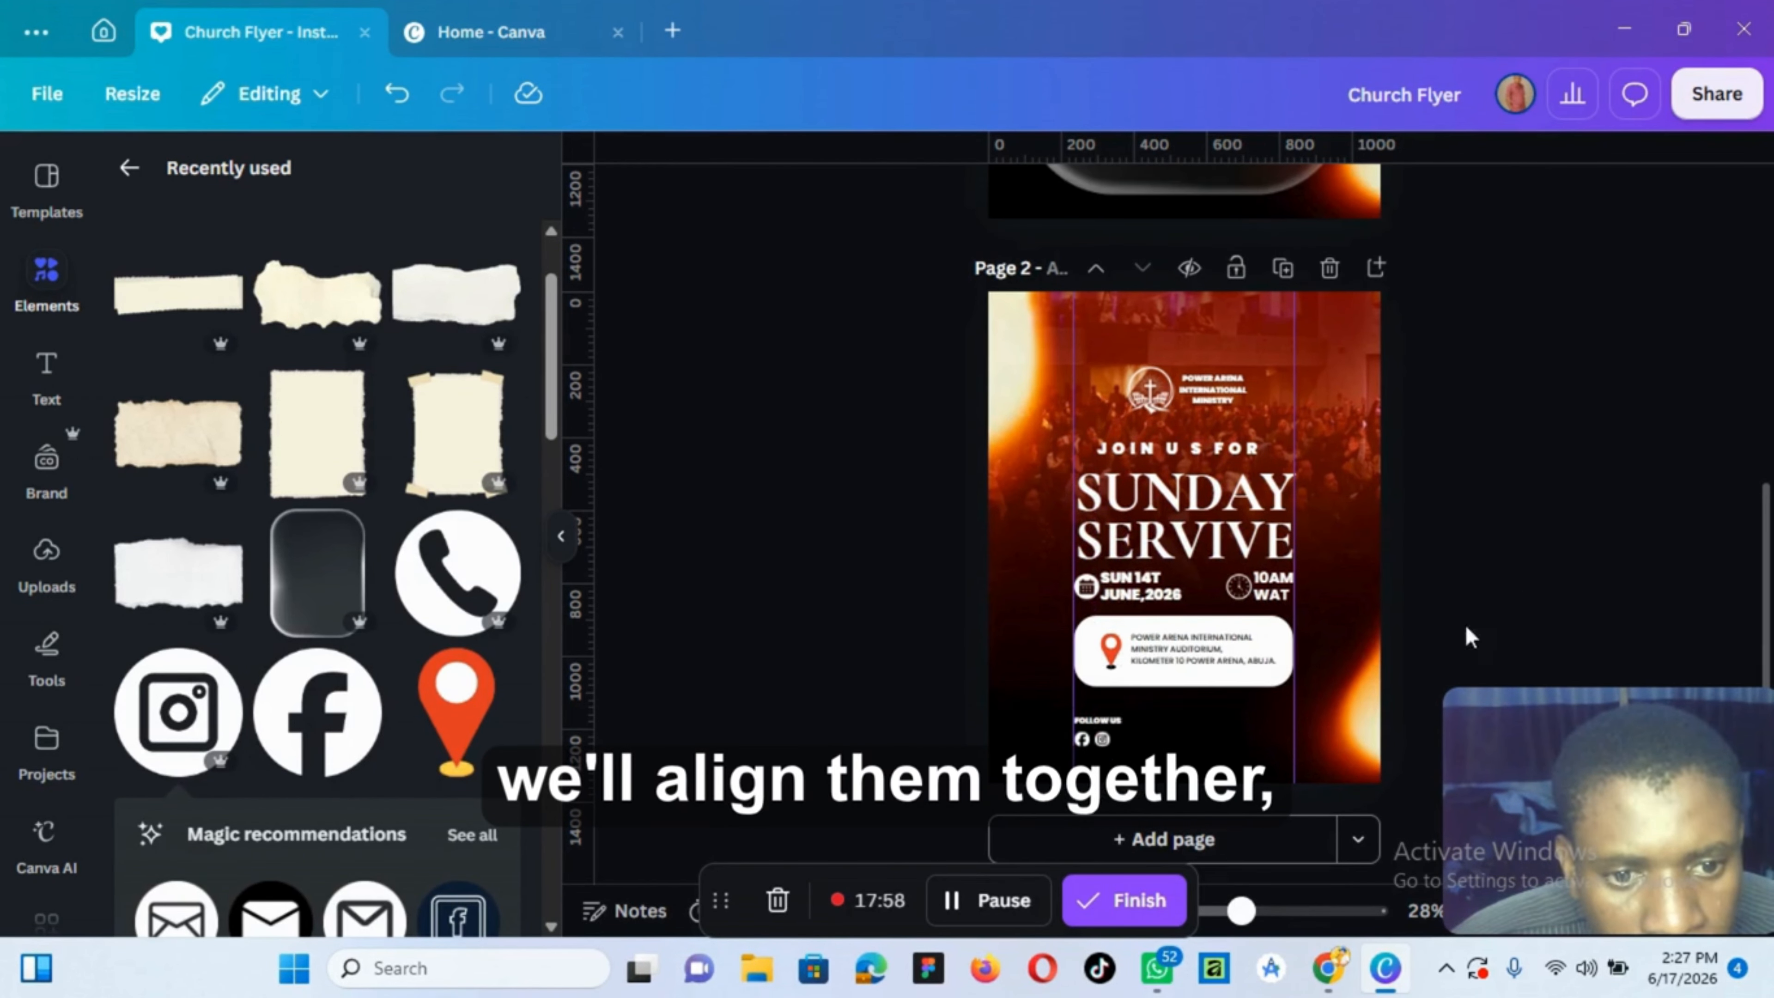
{"action": "left_click", "coordinate": [1103, 744]}
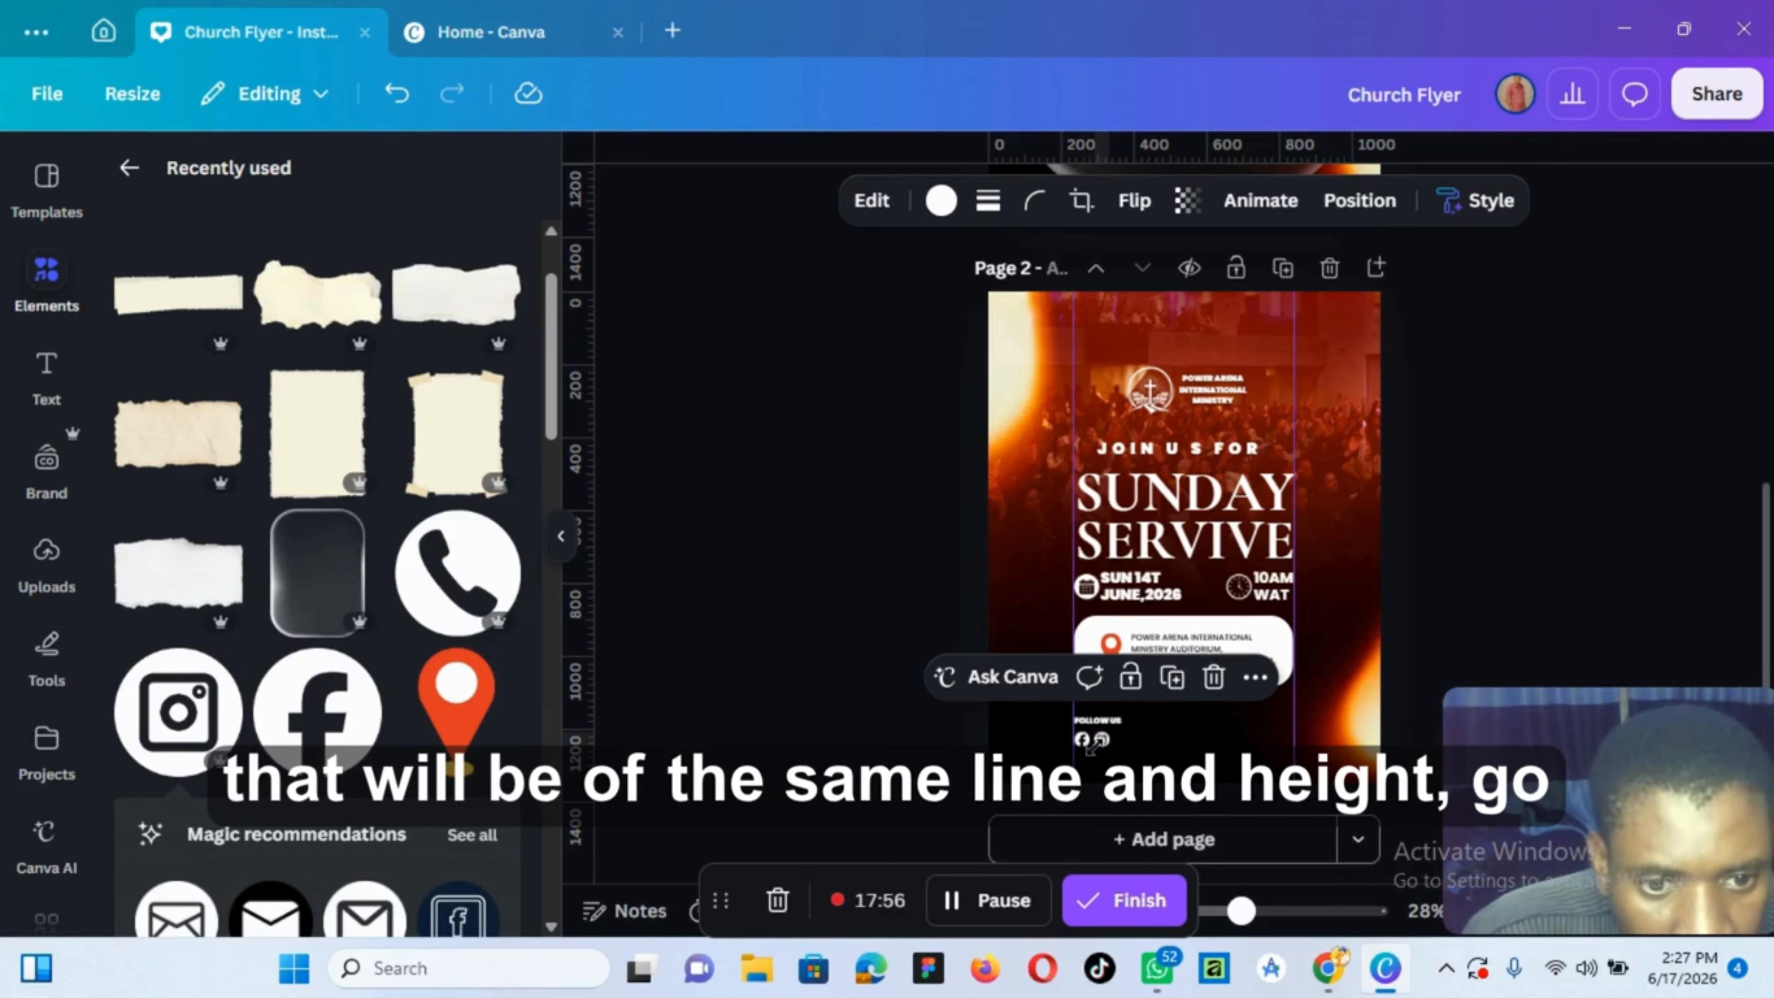
{"action": "left_click", "coordinate": [1504, 582]}
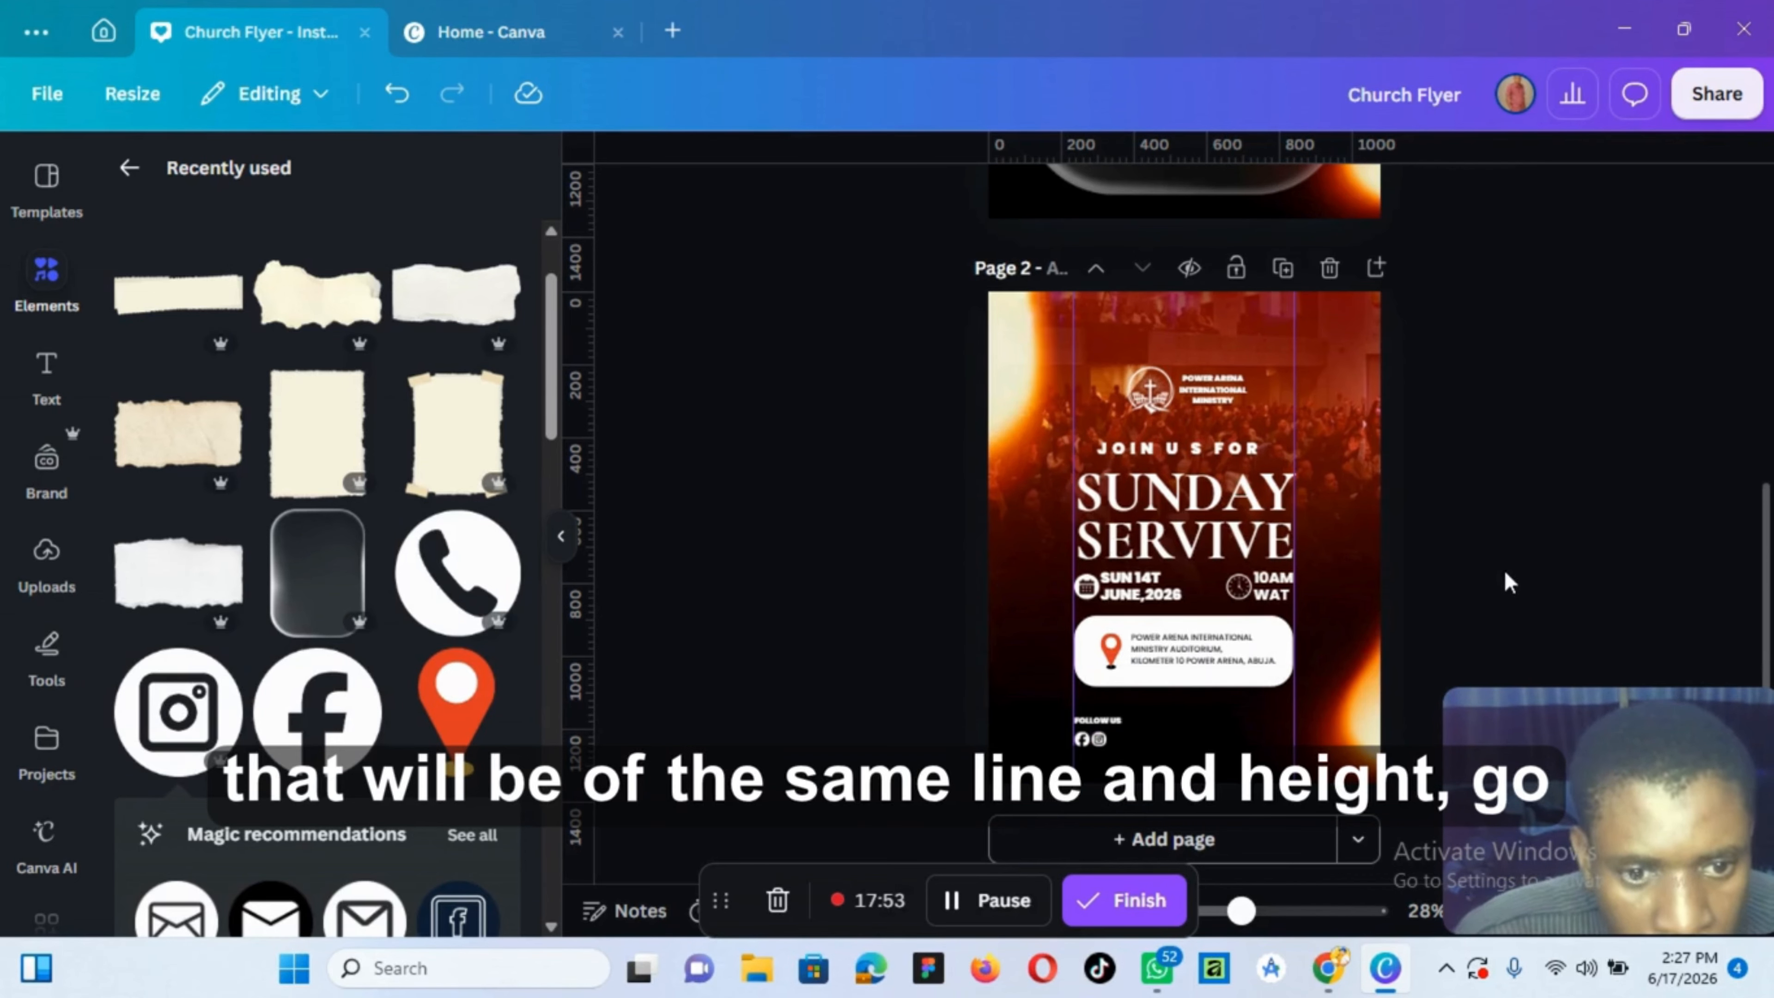
Add the text "POWER ARENA" and place it just right of the Instagram icon, level with the icons
{"action": "key", "text": "t"}
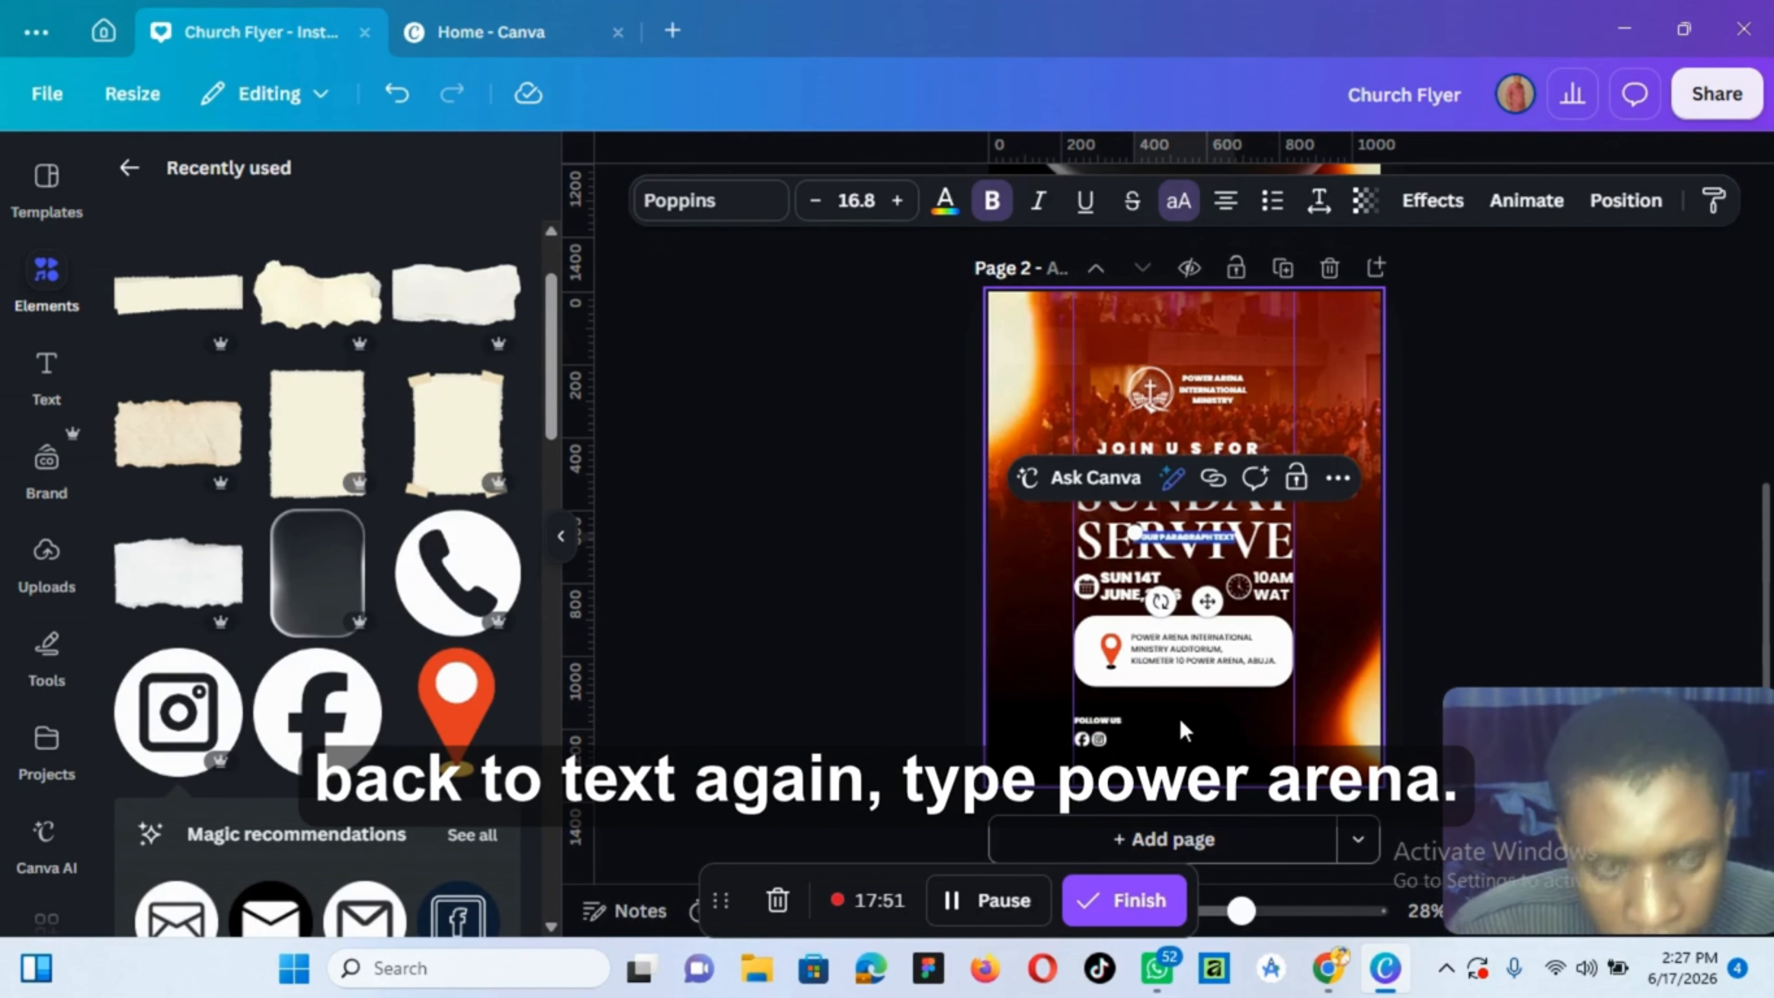
{"action": "type", "text": "POWER ARENA"}
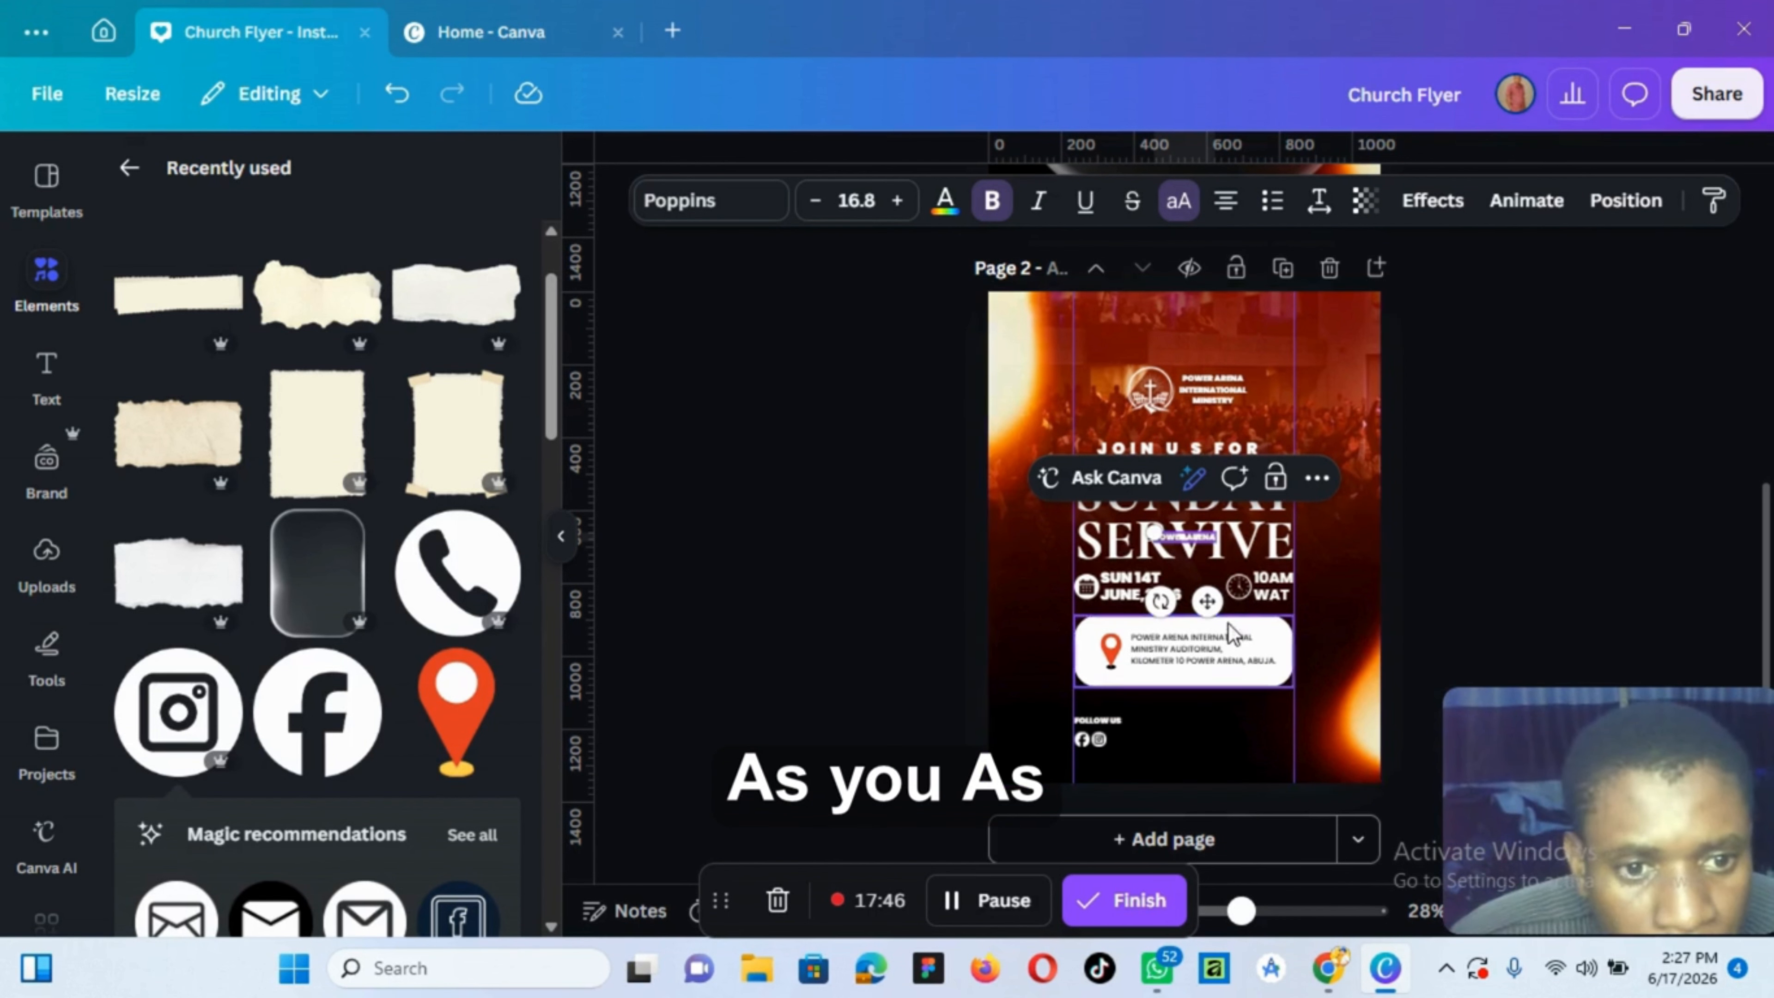
{"action": "left_click_drag", "start_coordinate": [1211, 602], "coordinate": [1173, 809]}
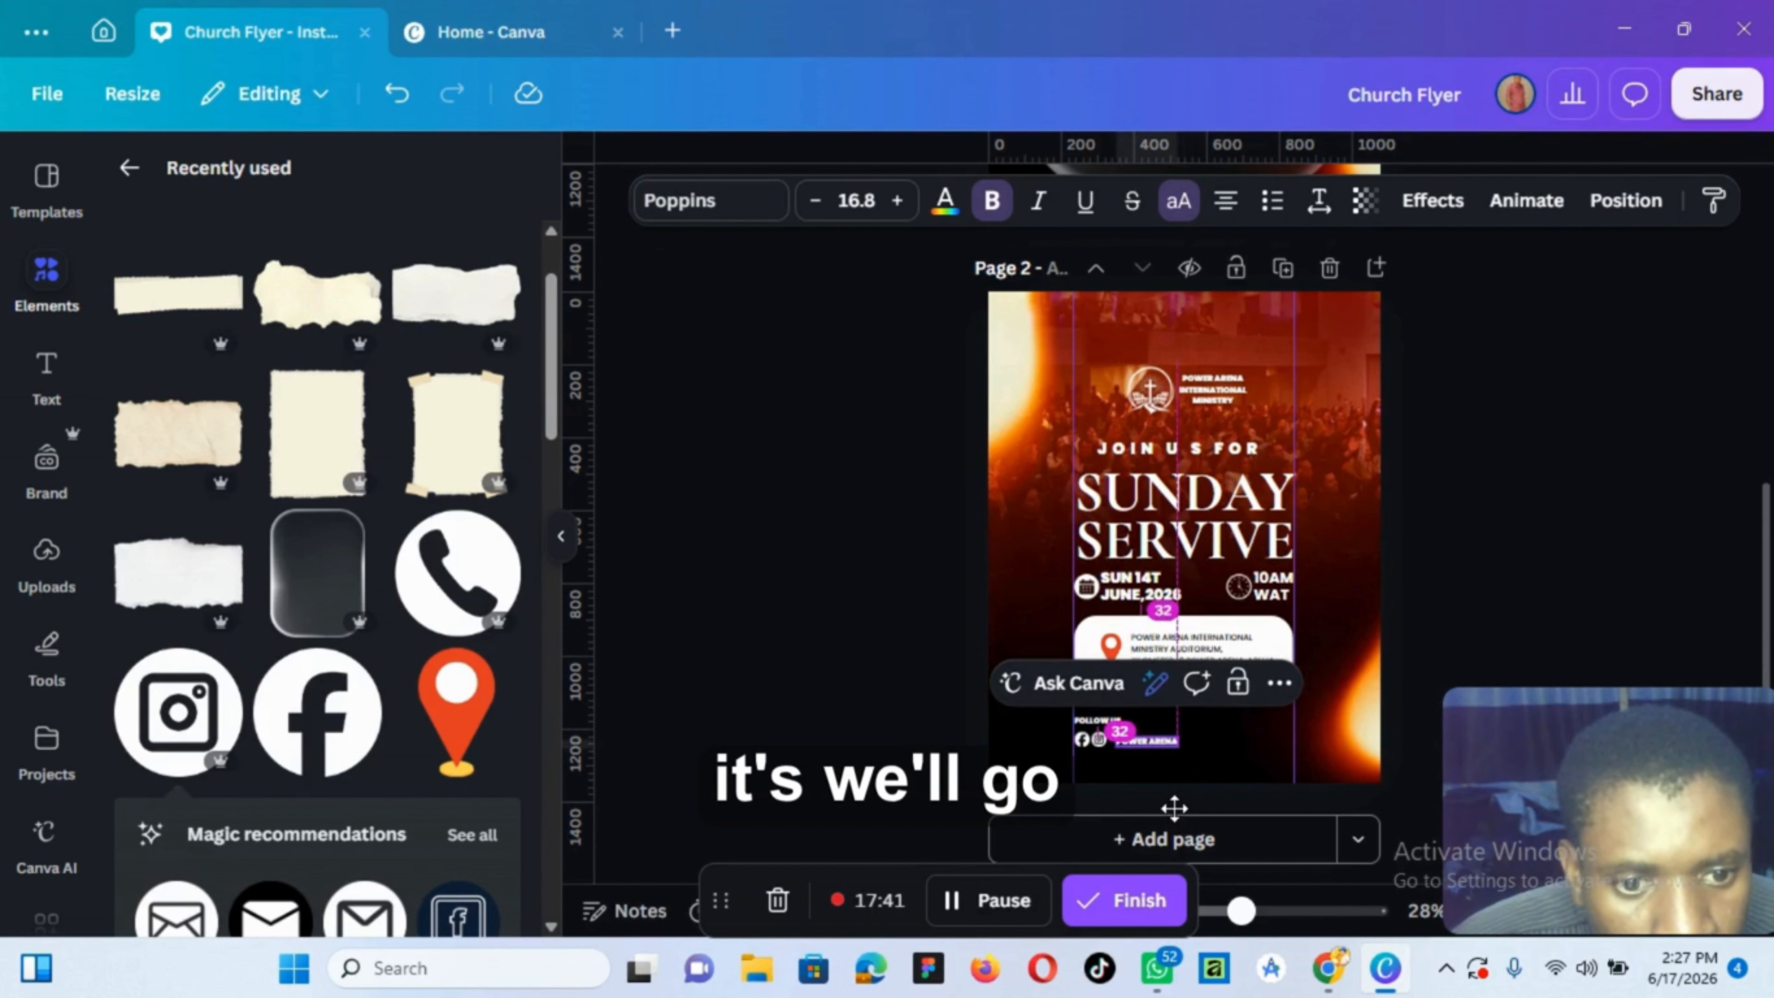
{"action": "left_click", "coordinate": [1564, 490]}
{"action": "left_click", "coordinate": [1168, 746]}
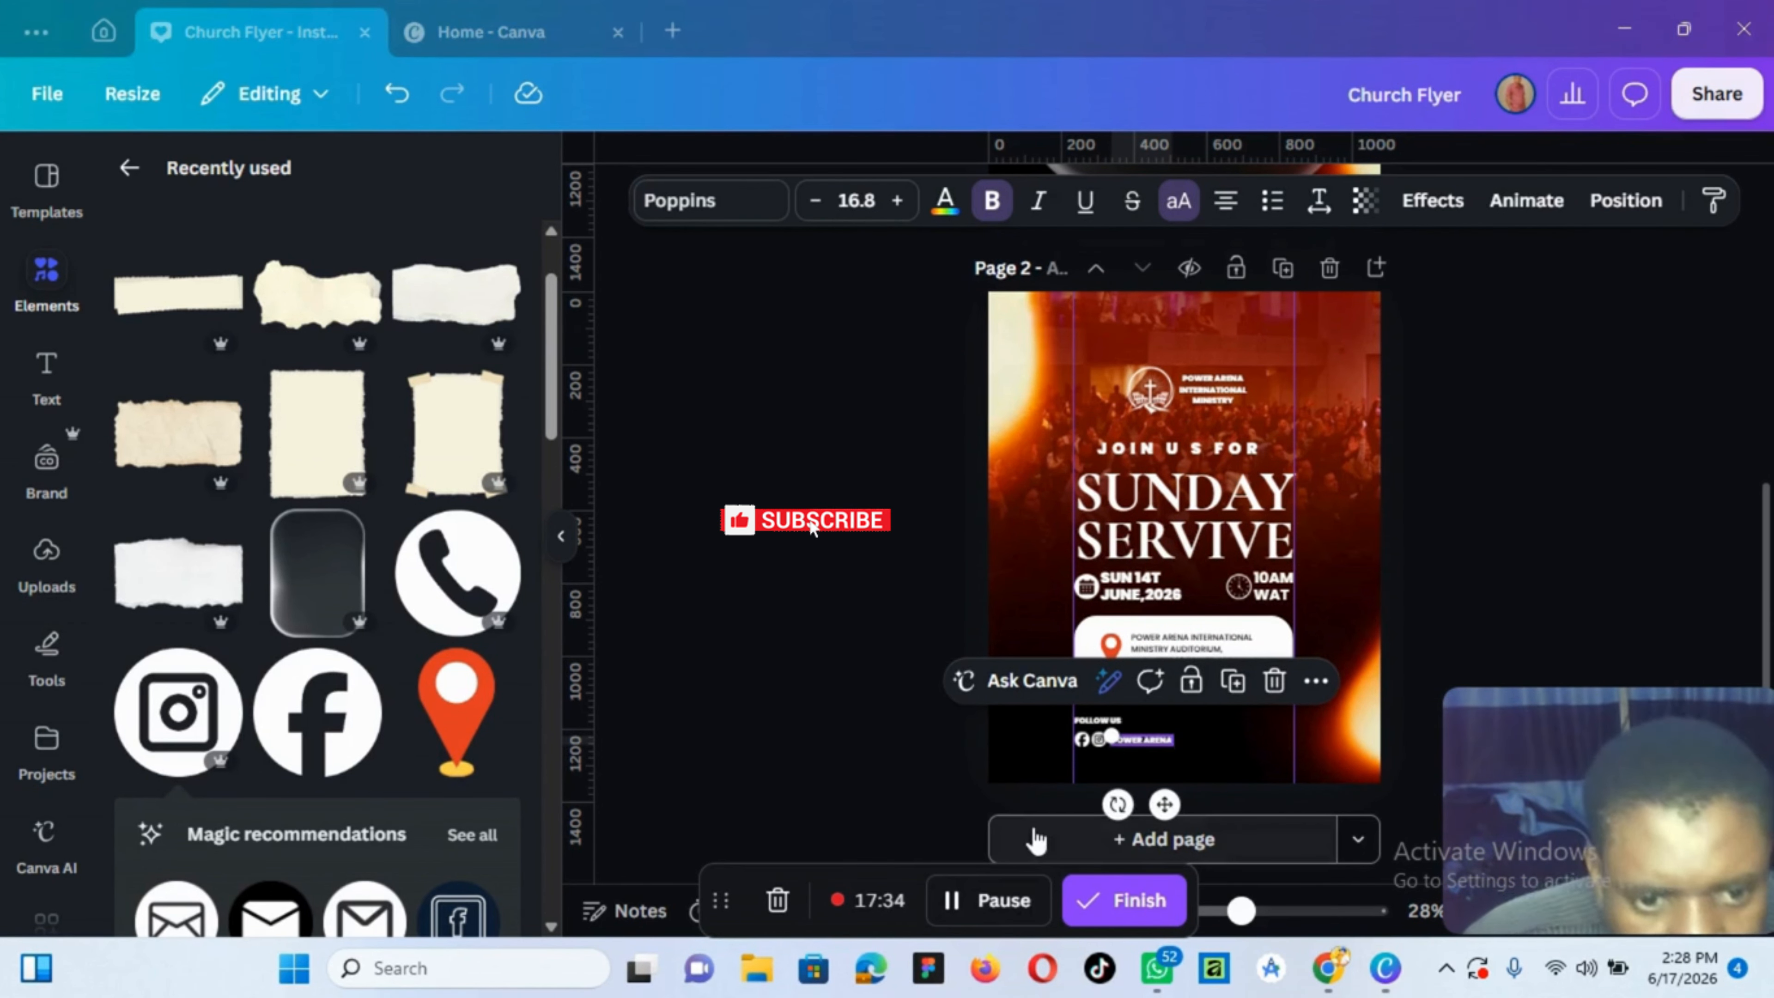
{"action": "left_click", "coordinate": [1461, 594]}
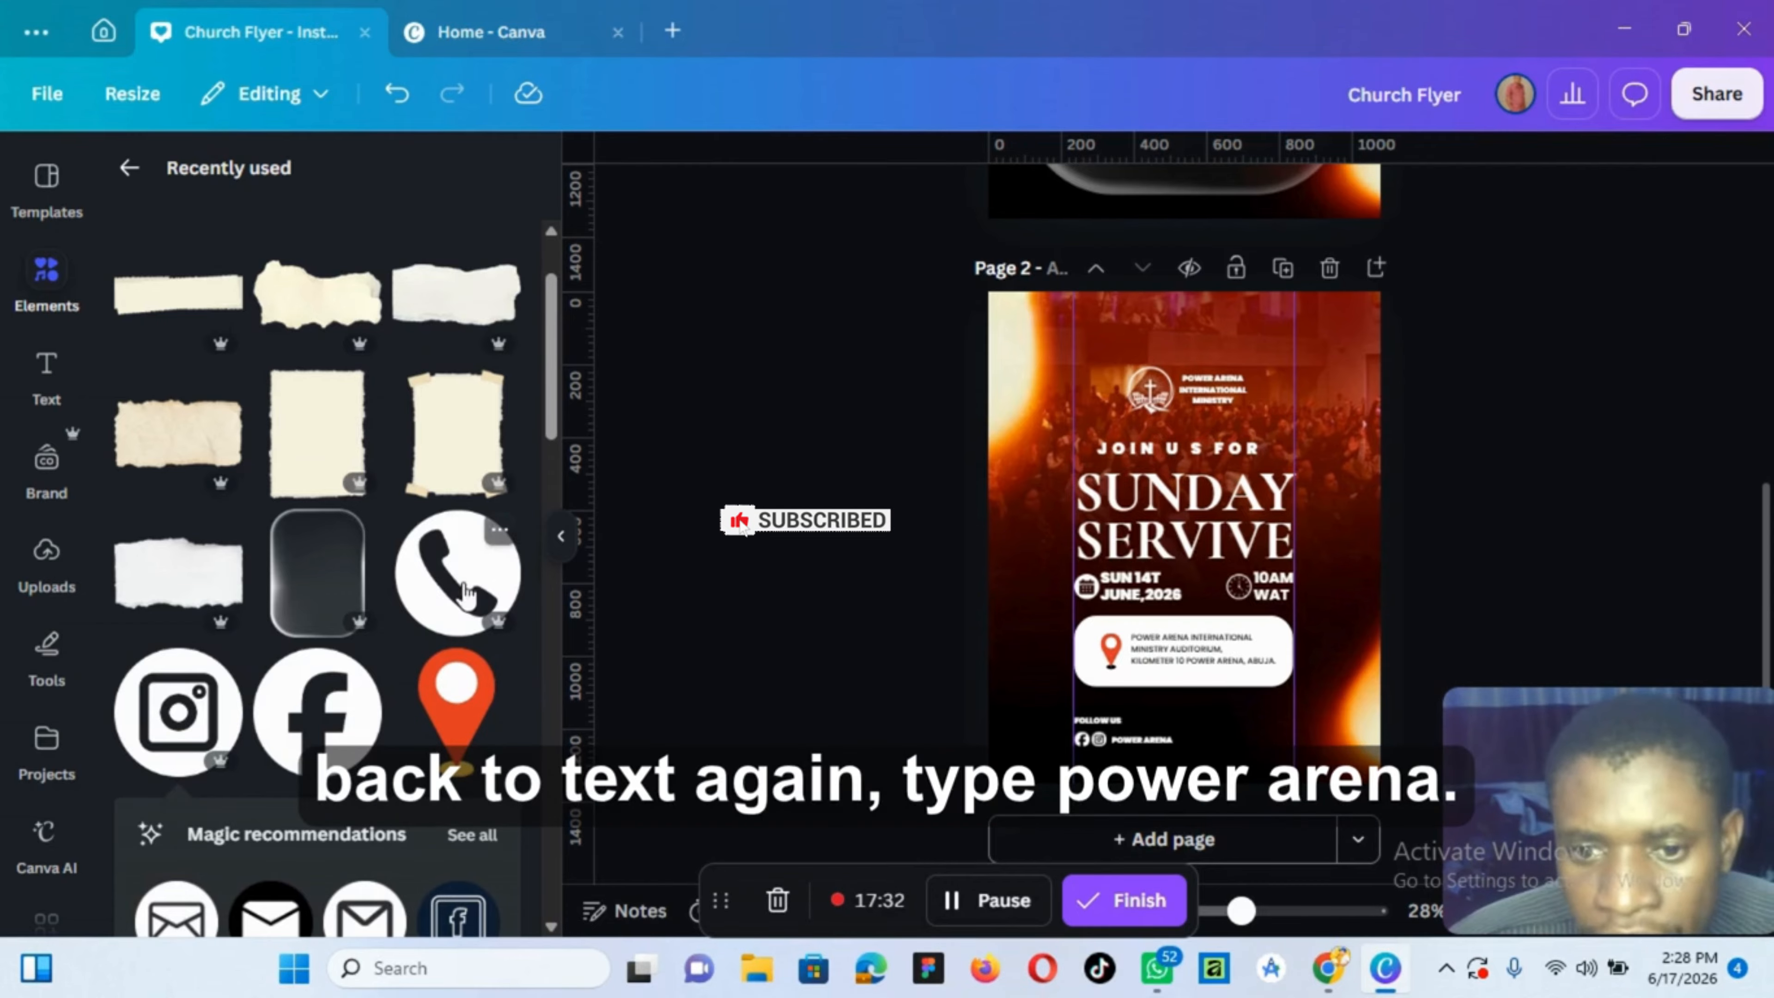
Add the round phone icon from the recently used elements and recolor it white
{"action": "left_click", "coordinate": [498, 531]}
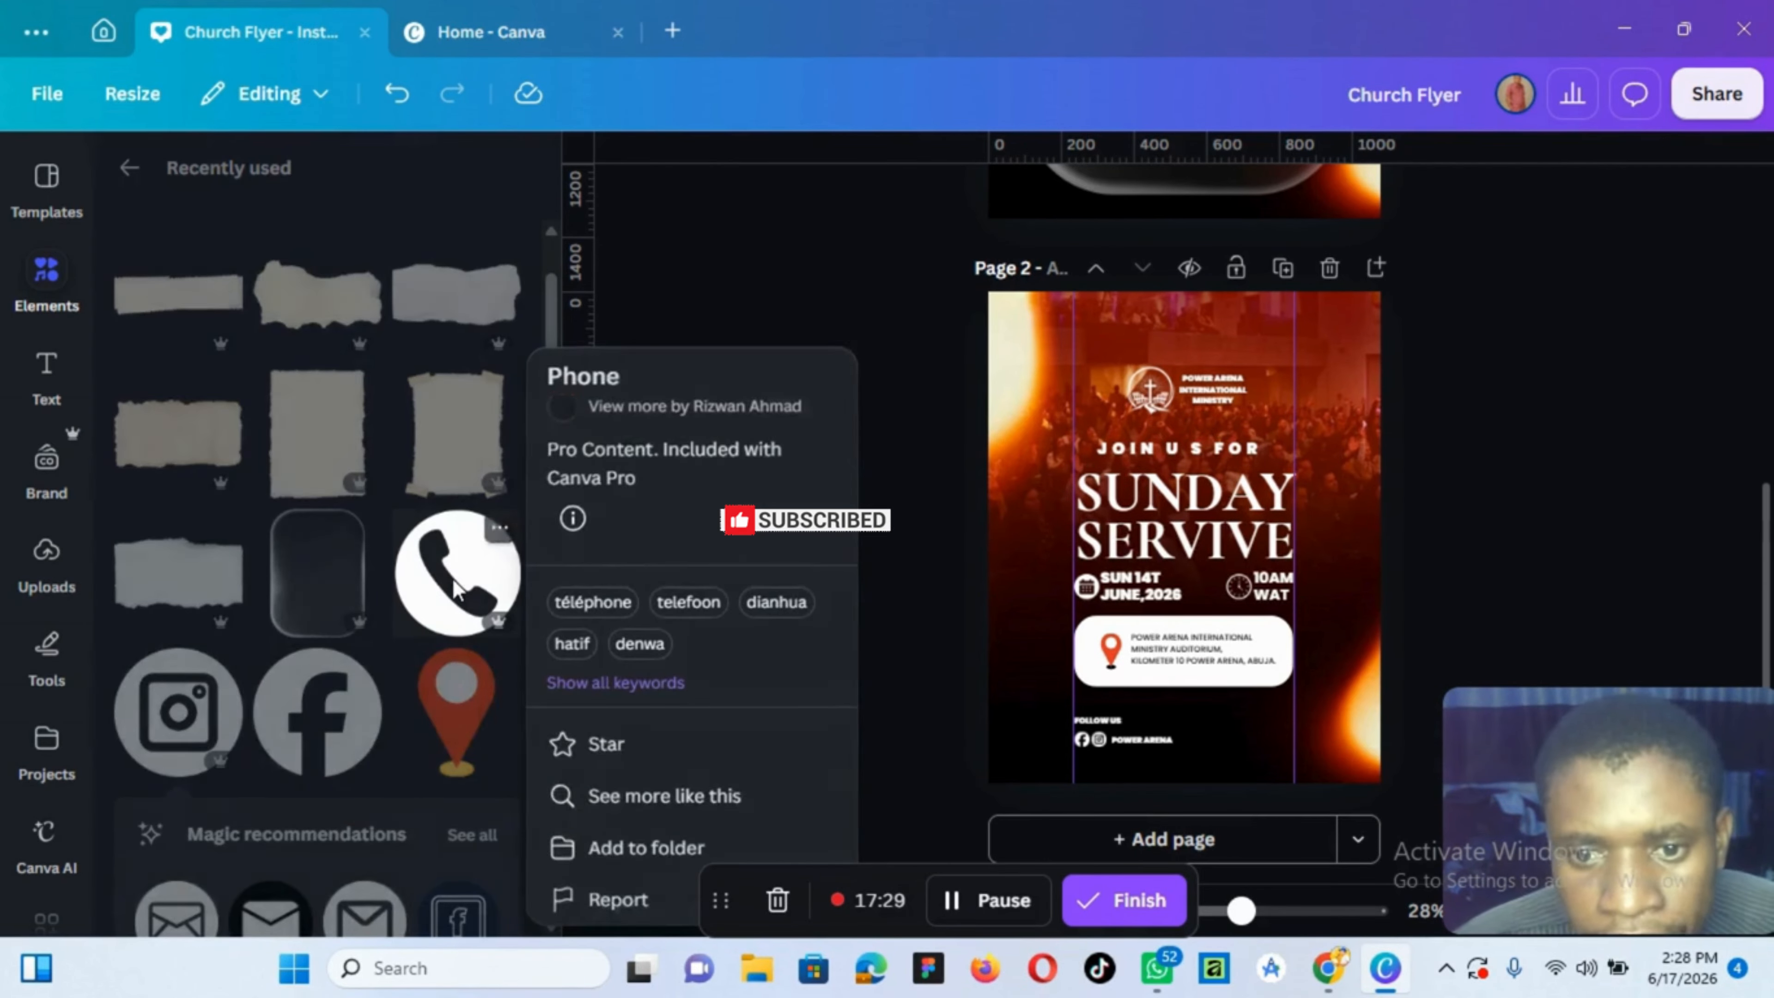
{"action": "left_click", "coordinate": [1239, 576]}
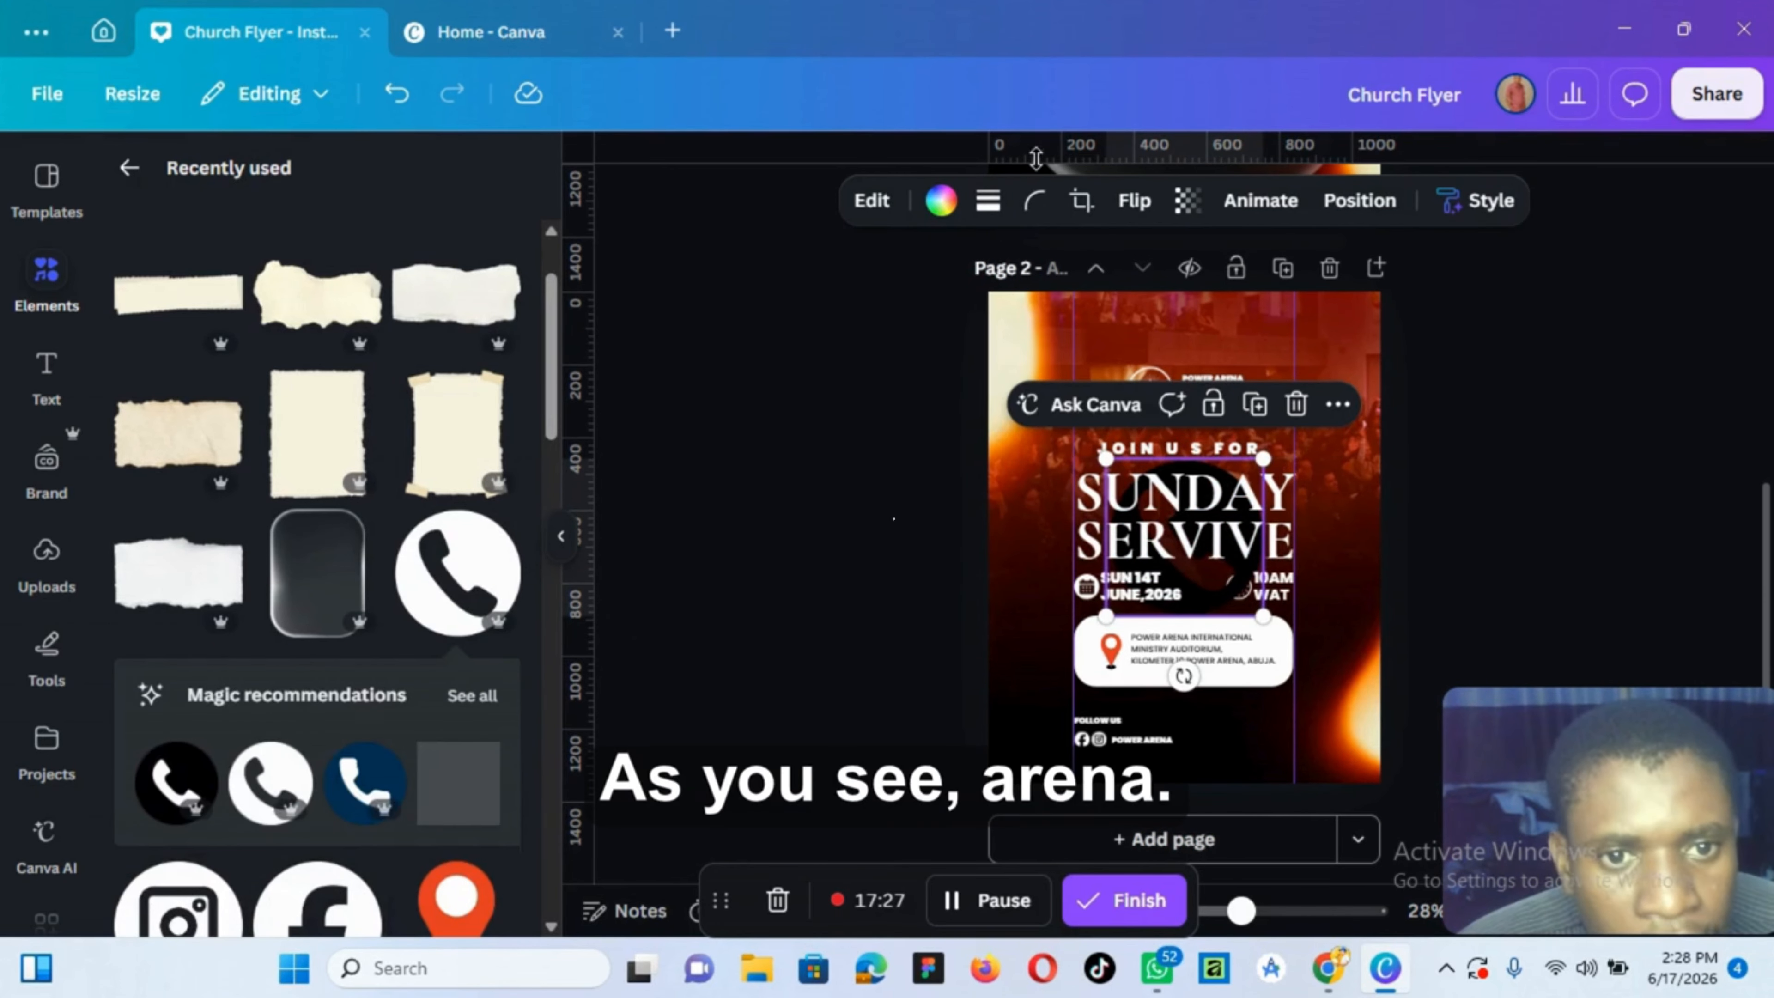
{"action": "left_click", "coordinate": [941, 200]}
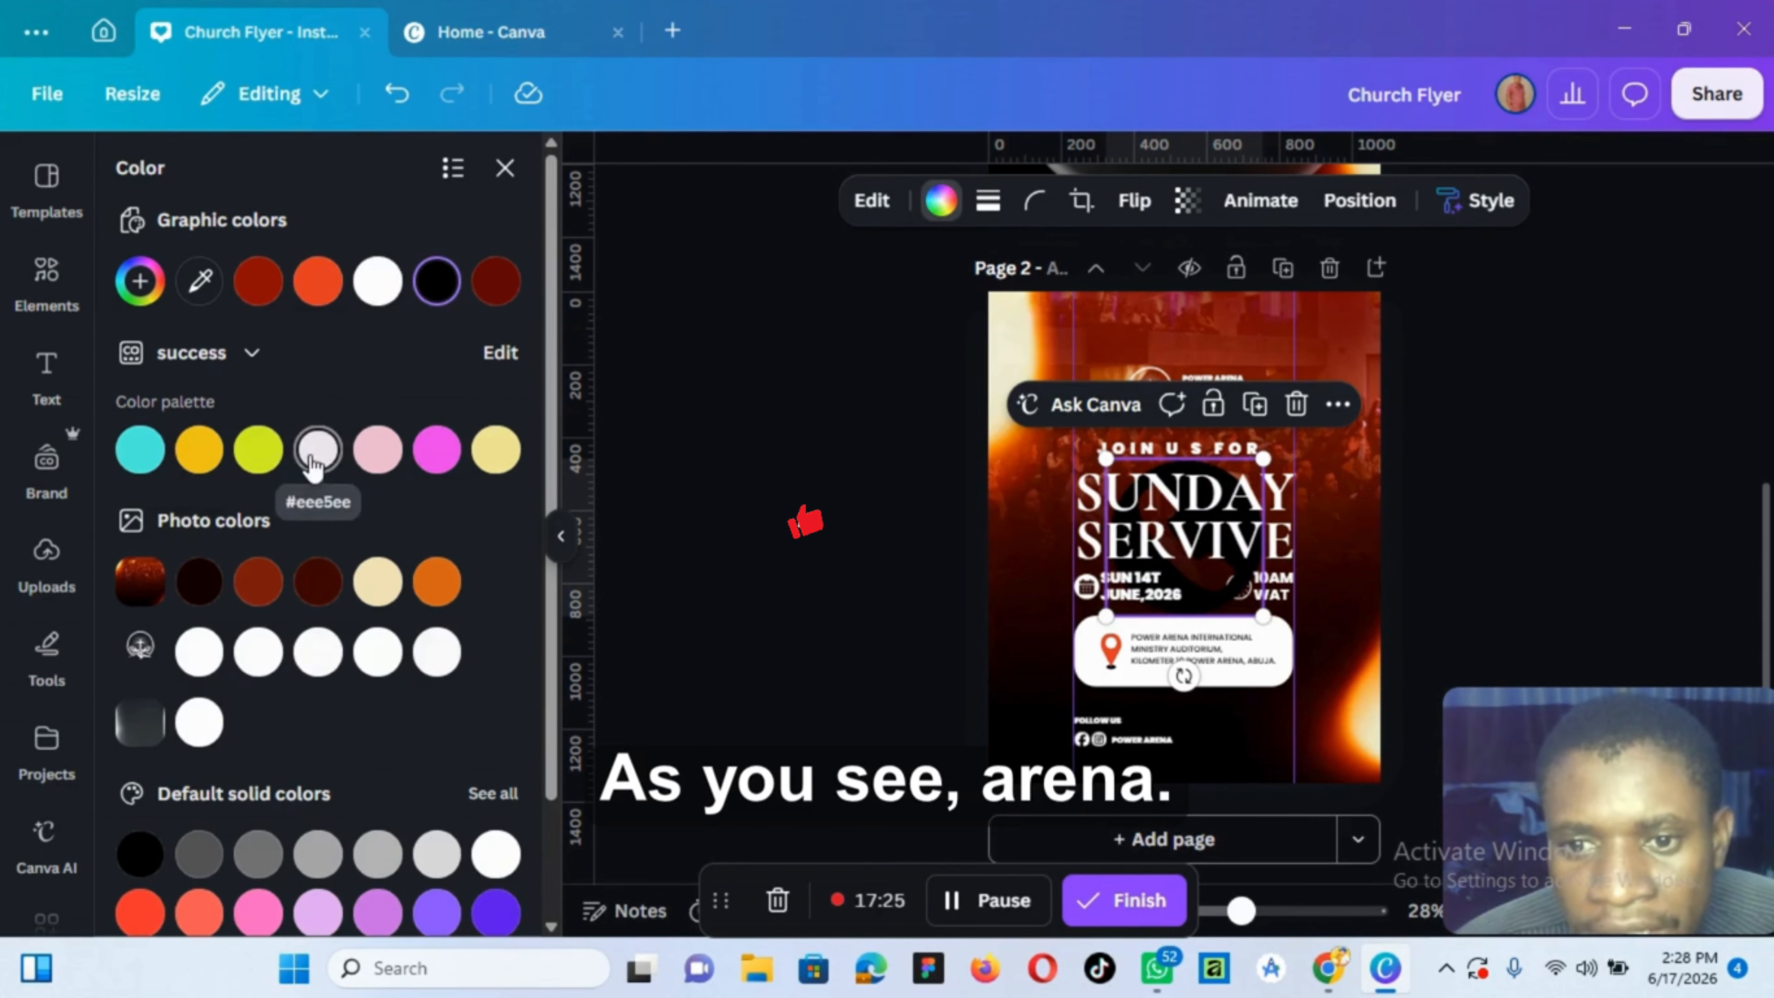
{"action": "left_click", "coordinate": [378, 281]}
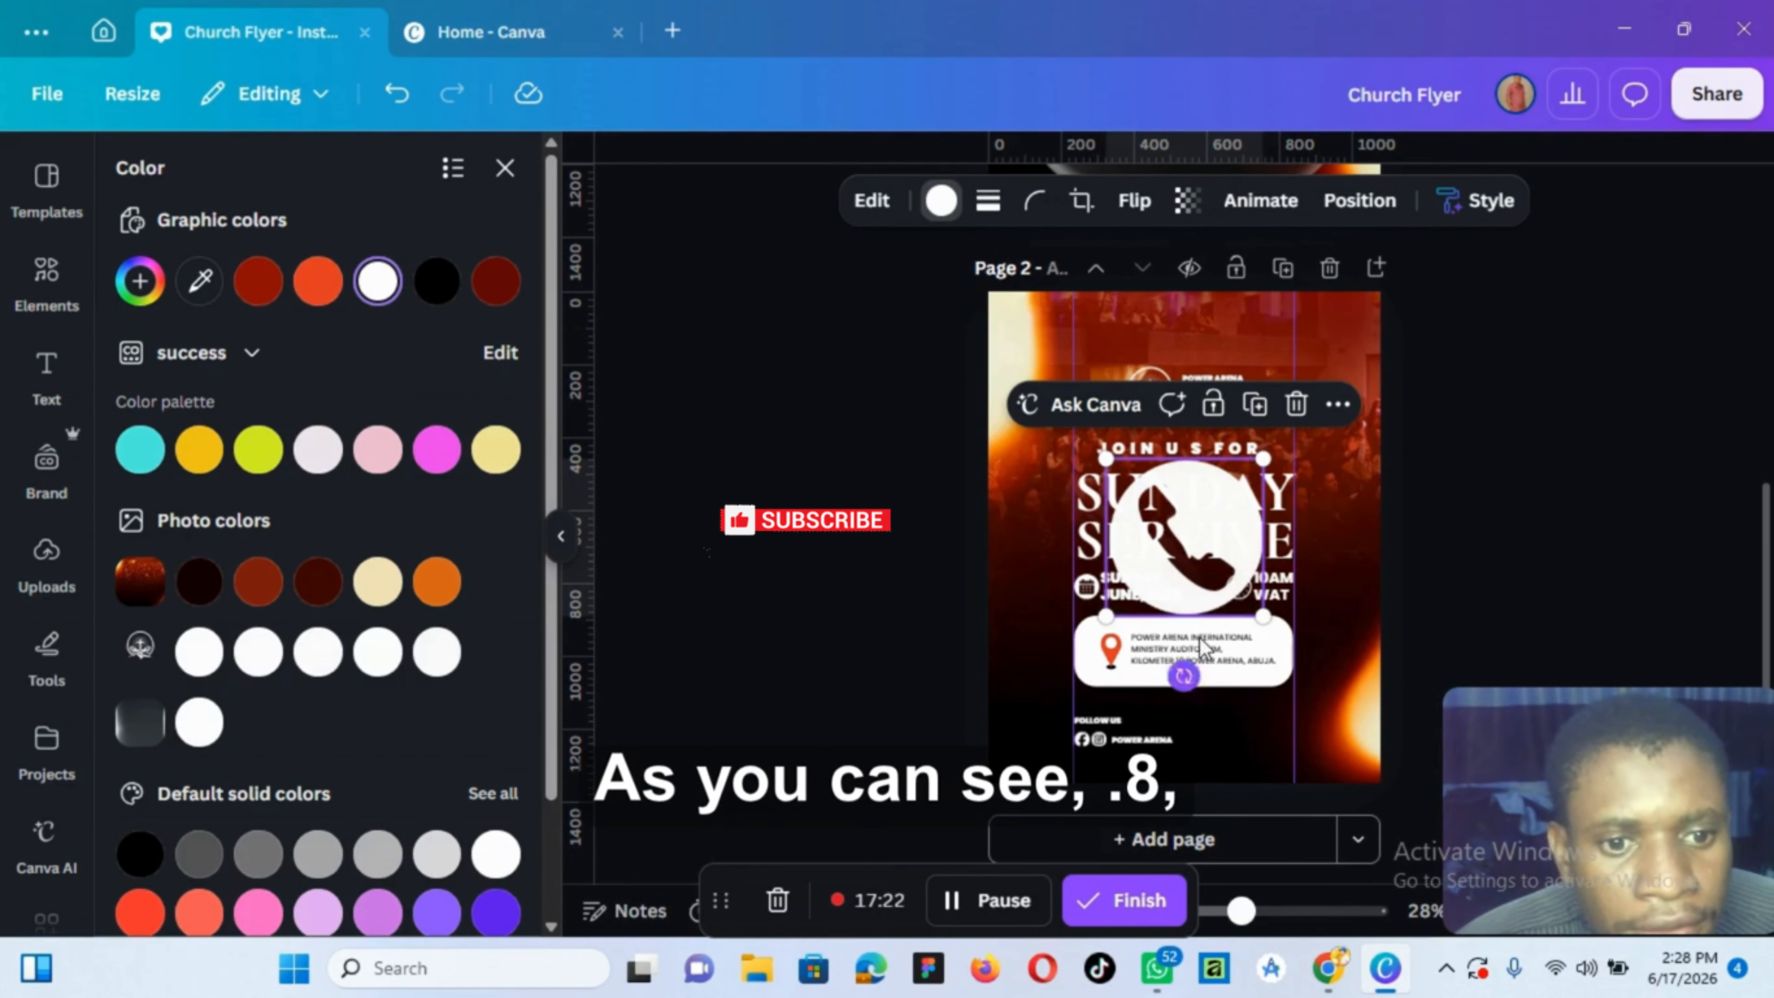
Resize the phone icon to 40.8 px wide and place it right of "POWER ARENA", at about X 577 px, Y 1209 px
{"action": "left_click_drag", "start_coordinate": [1245, 601], "coordinate": [1289, 758]}
{"action": "left_click", "coordinate": [1393, 217]}
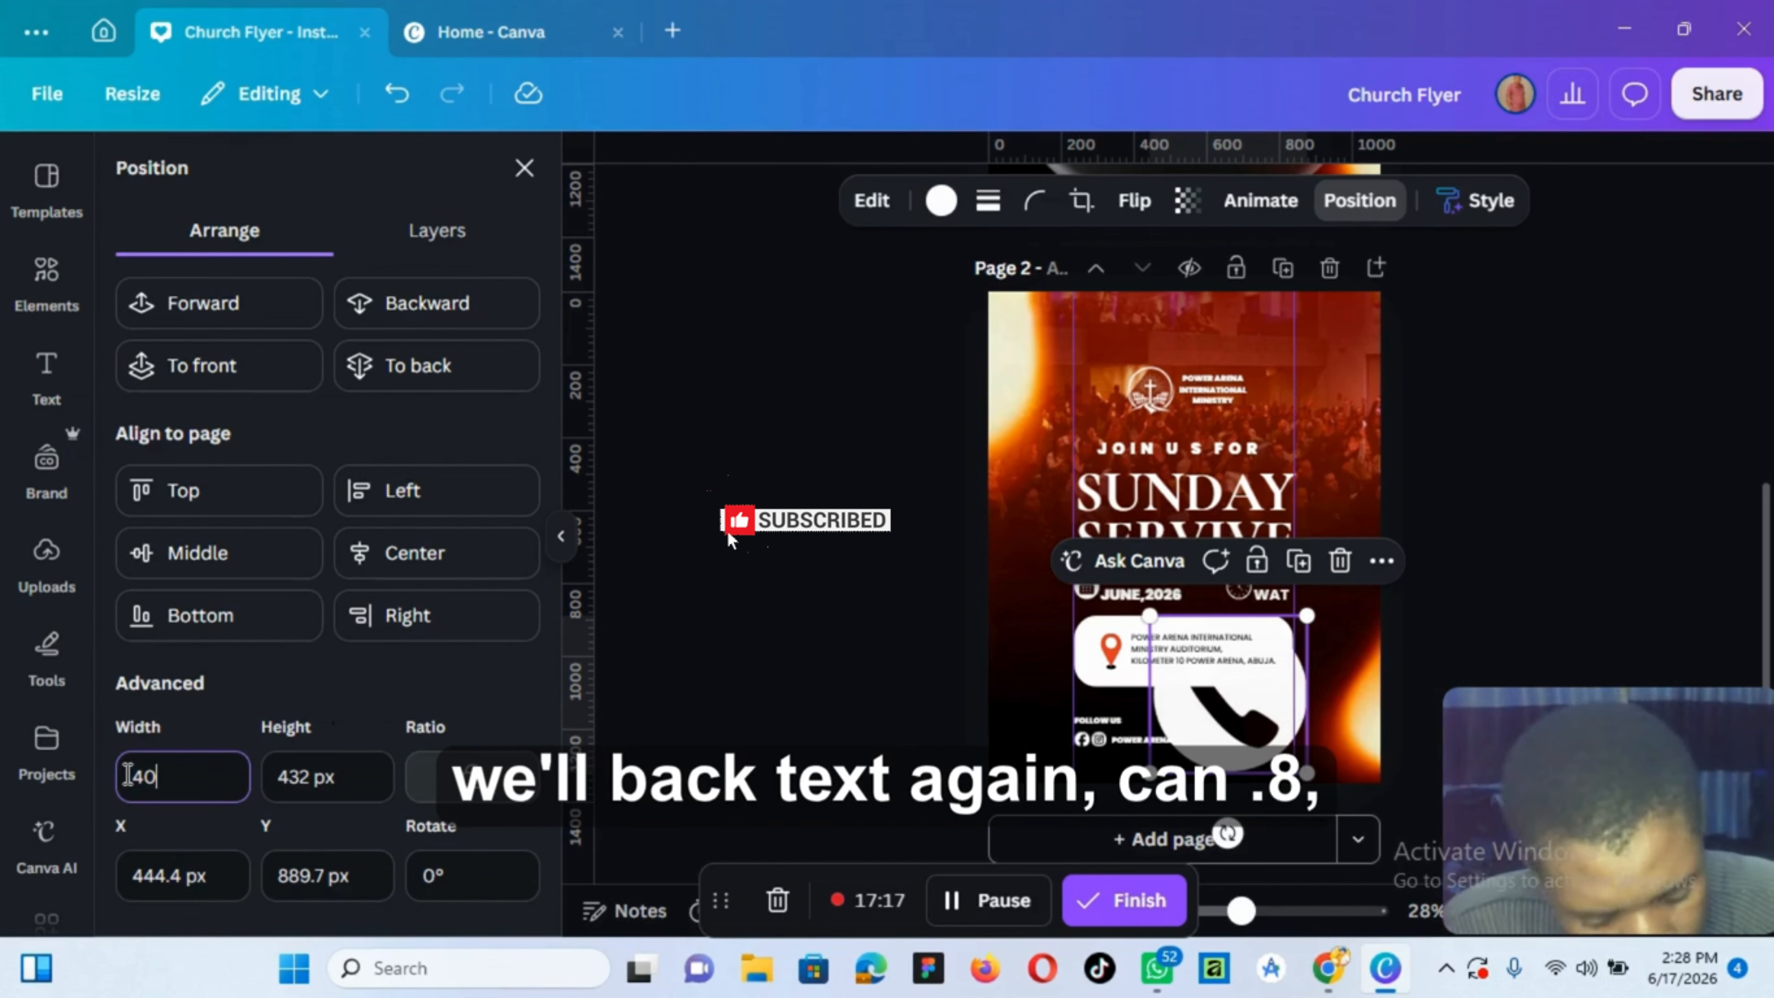
{"action": "key", "text": "Return"}
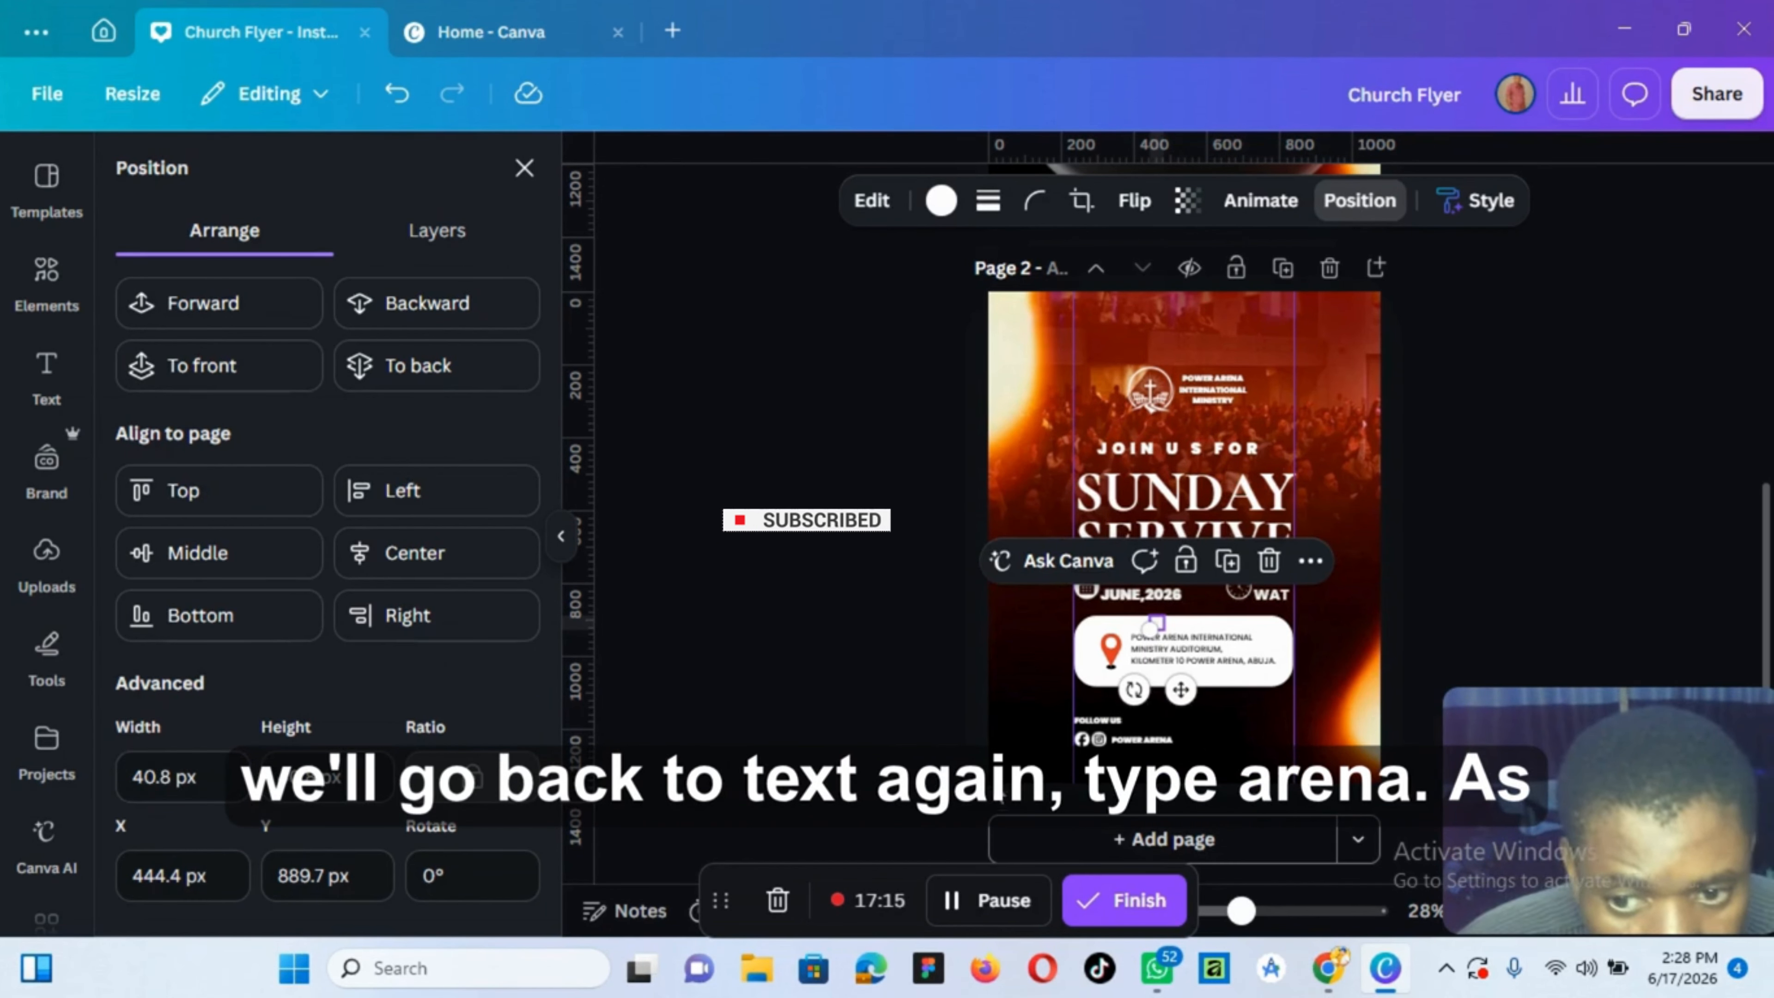
{"action": "left_click_drag", "start_coordinate": [1180, 690], "coordinate": [1227, 805]}
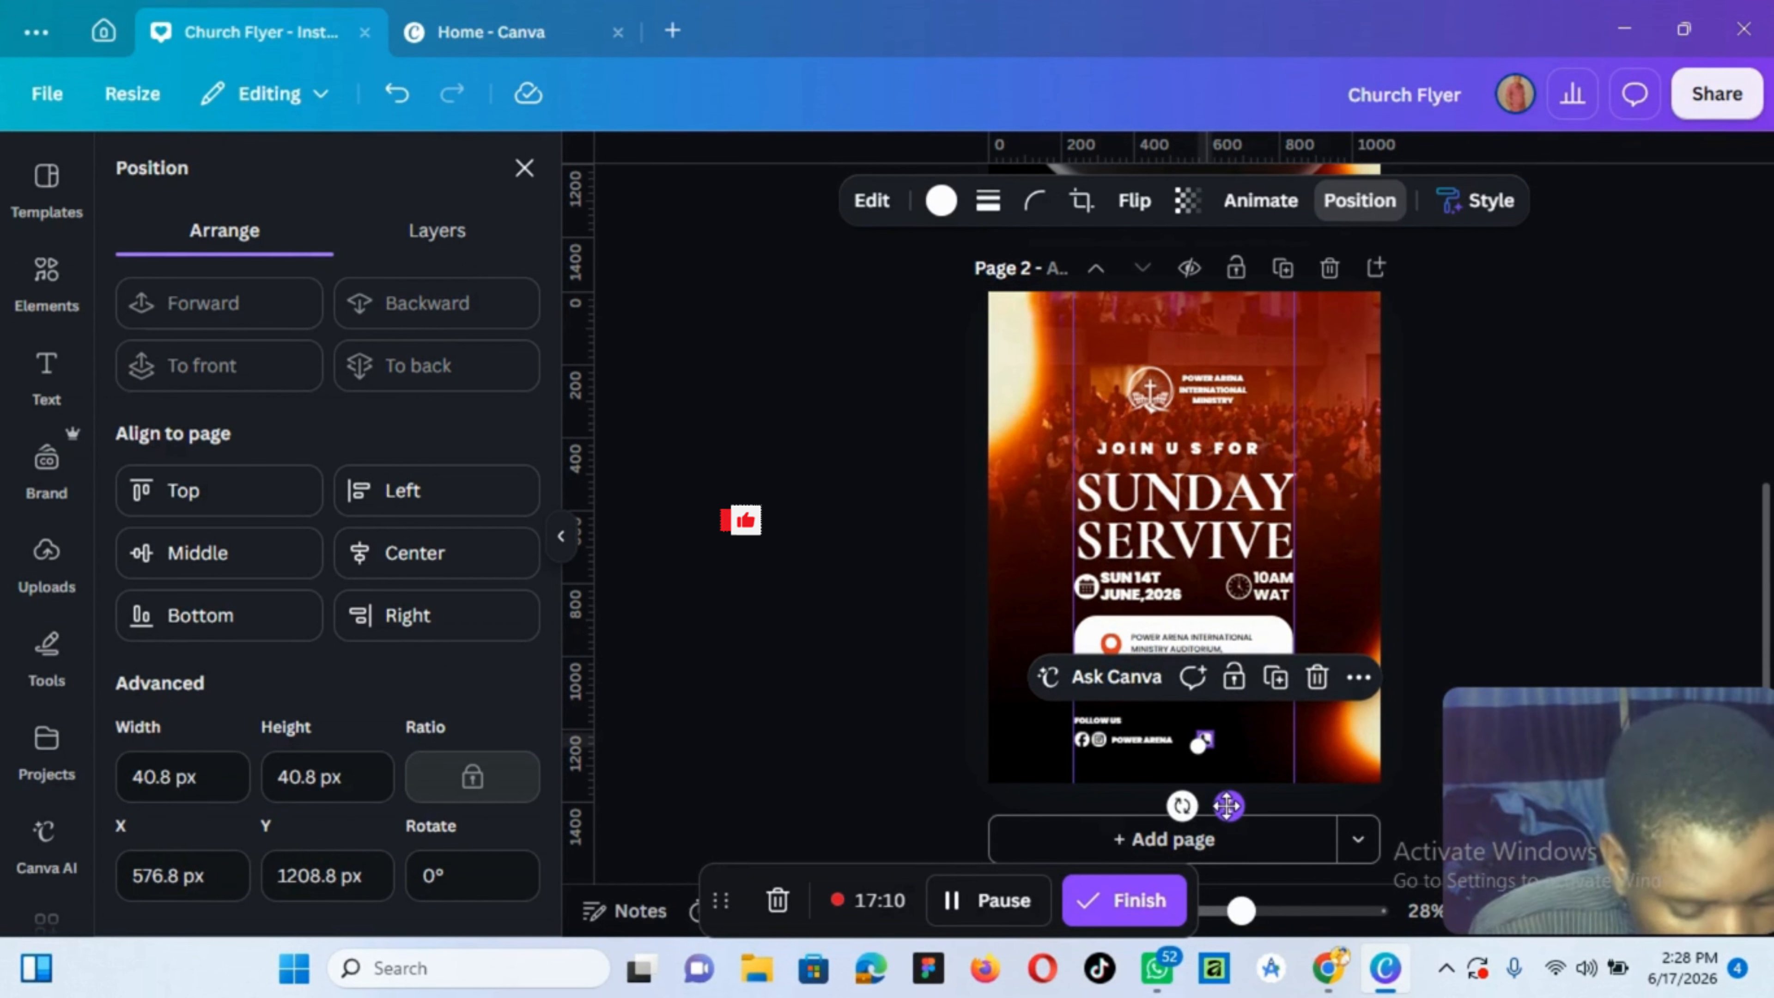
Duplicate the "POWER ARENA" footer text below the phone icon and replace the copy's wording with the contact phone number
{"action": "left_click", "coordinate": [1135, 742]}
{"action": "left_click_drag", "start_coordinate": [1154, 760], "coordinate": [1250, 782]}
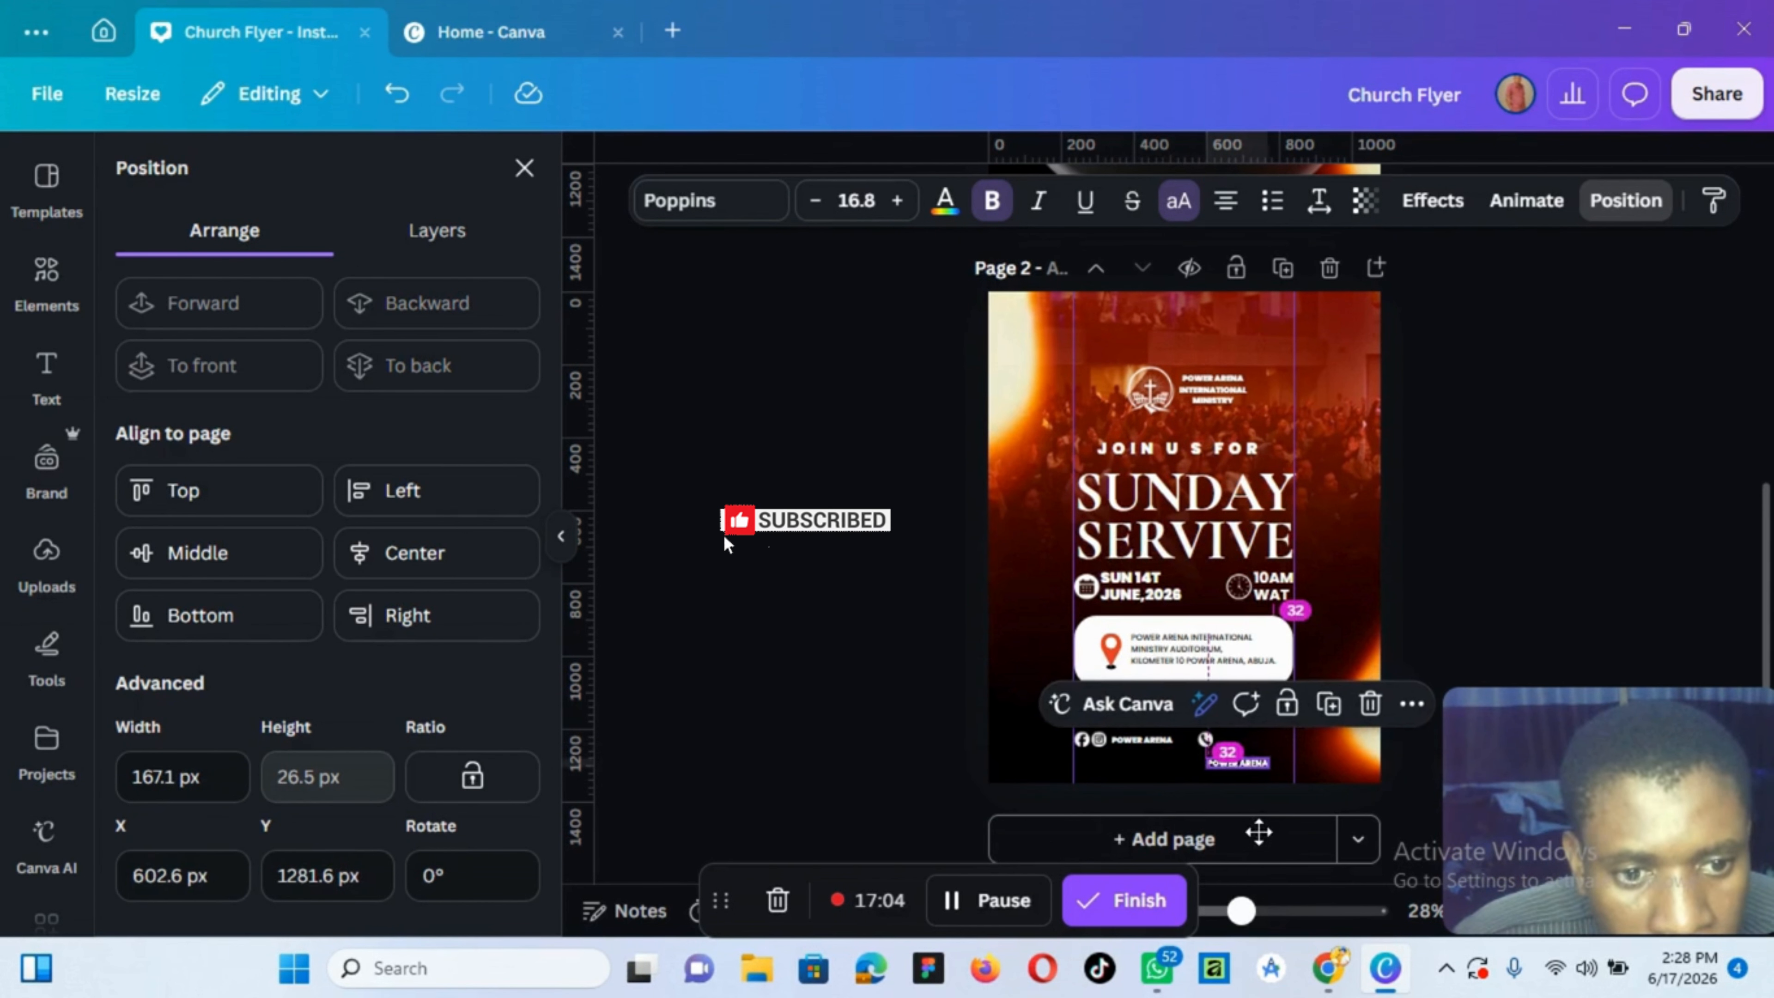
{"action": "double_click", "coordinate": [1246, 762]}
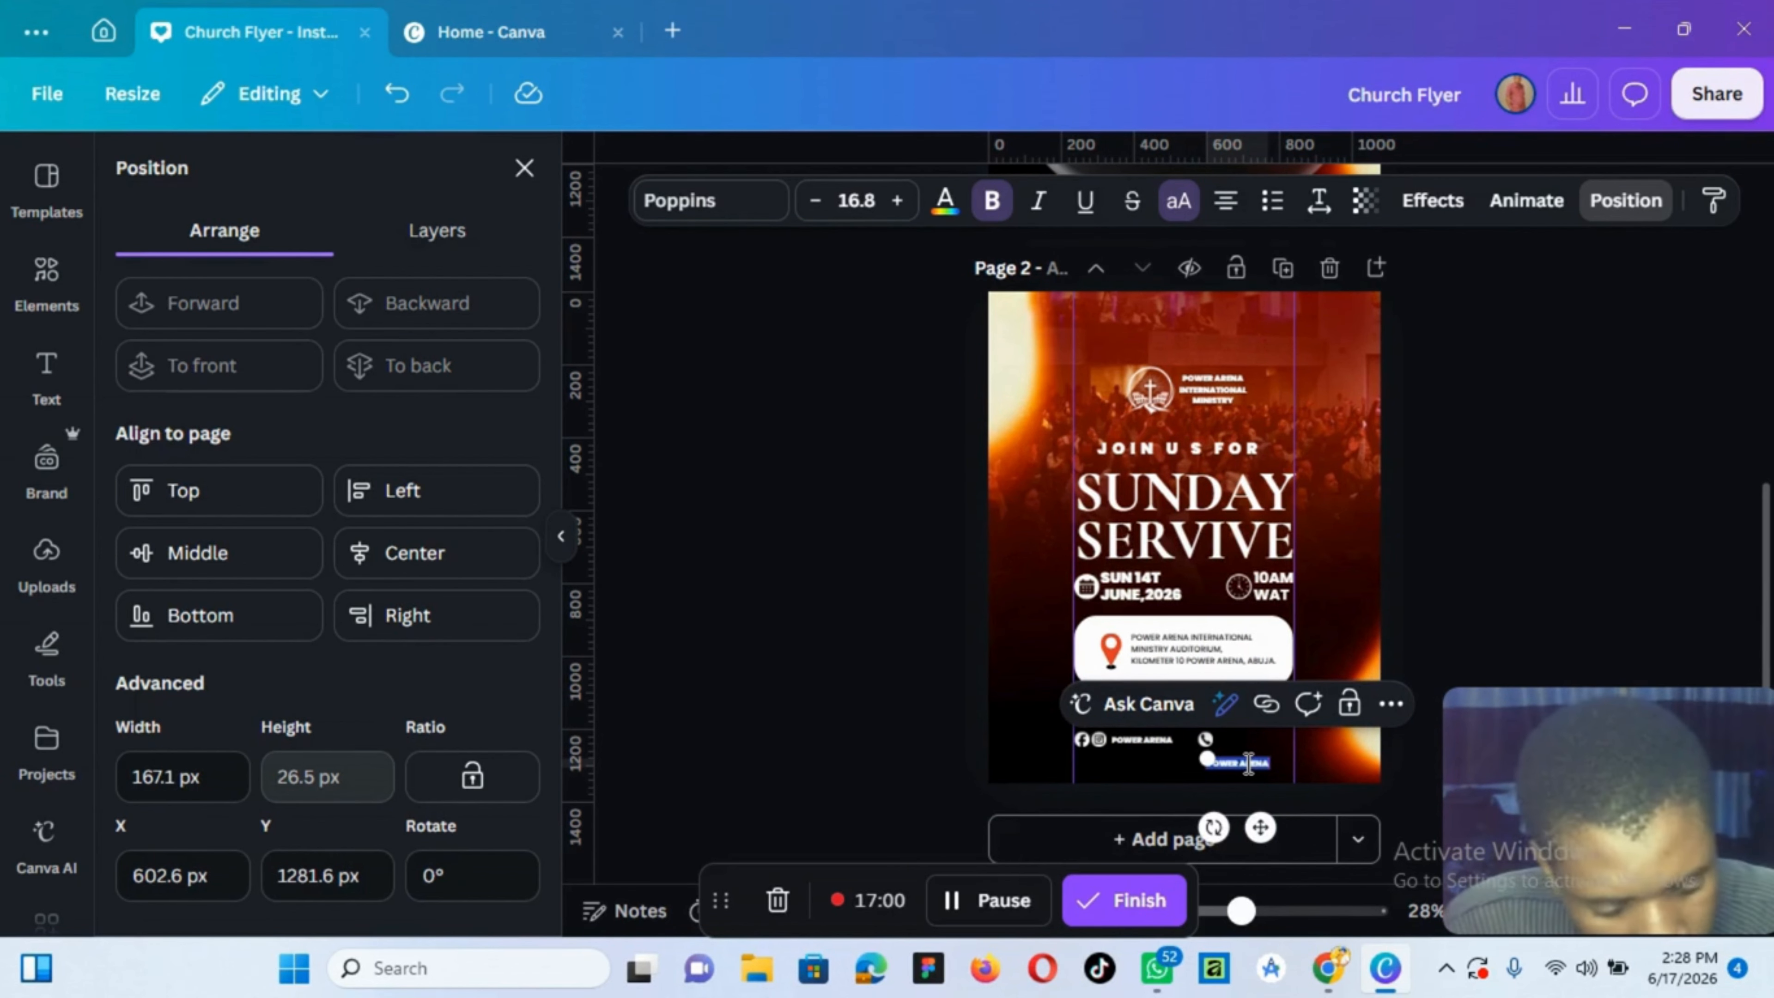
{"action": "type", "text": "070"}
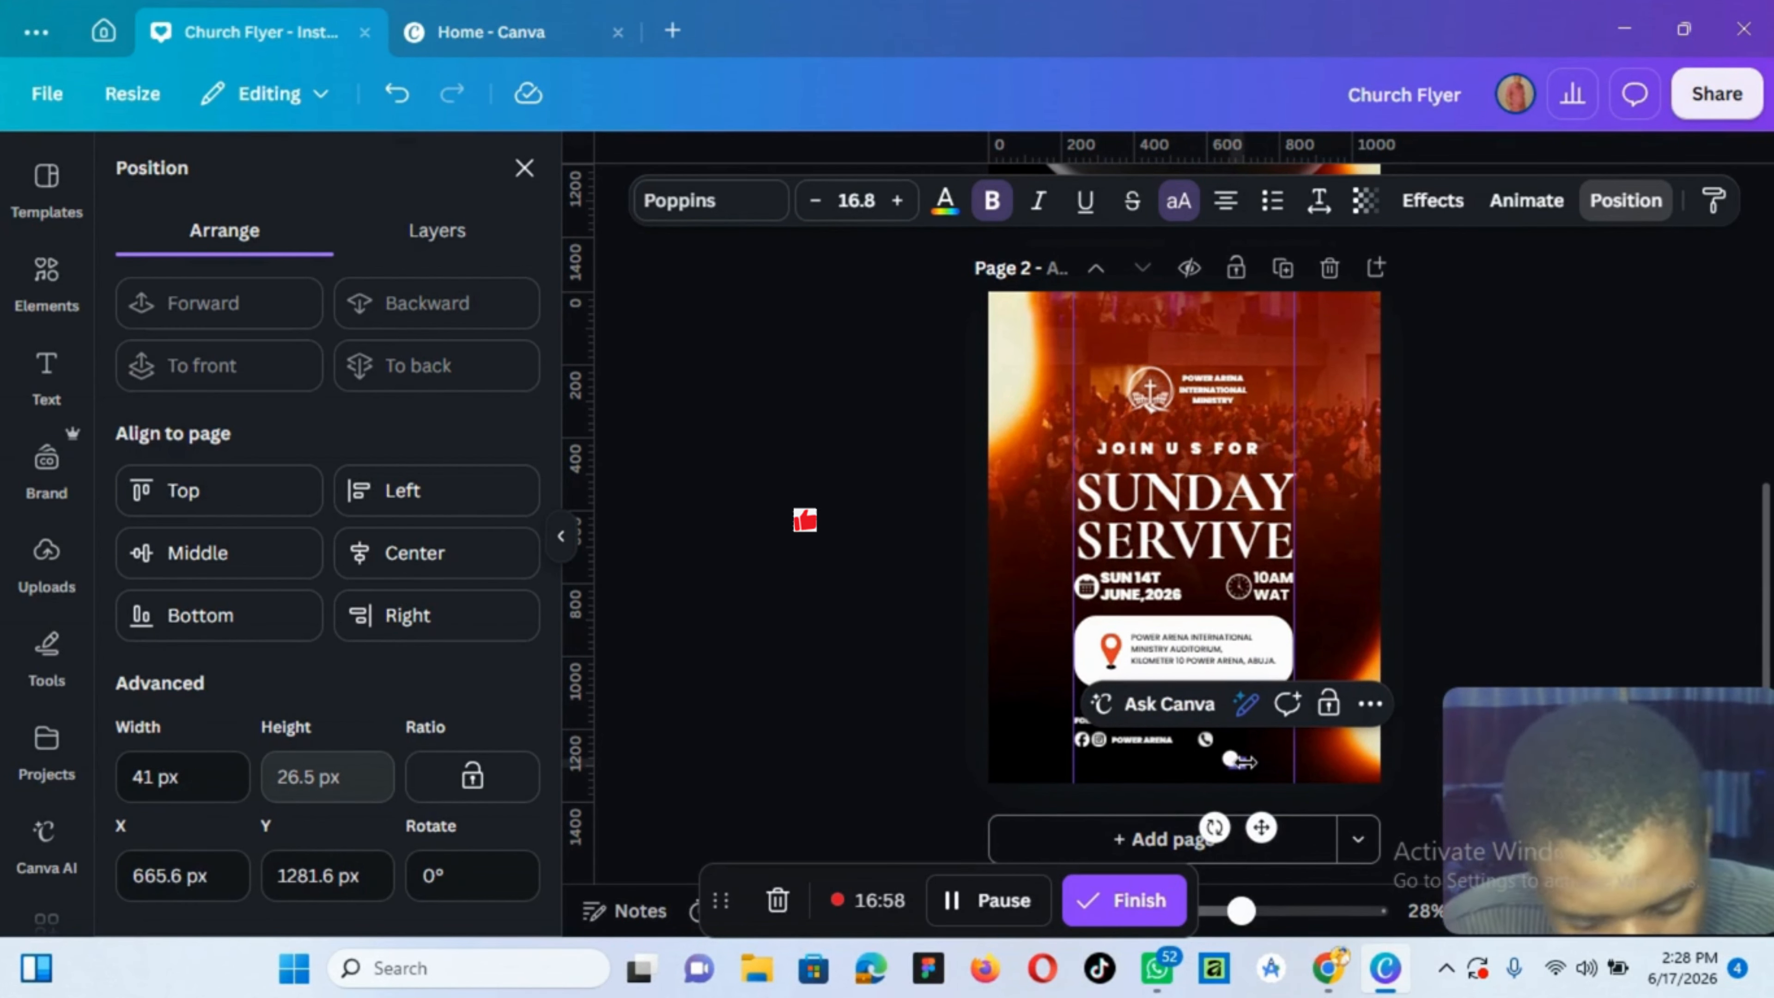
{"action": "type", "text": "12345678"}
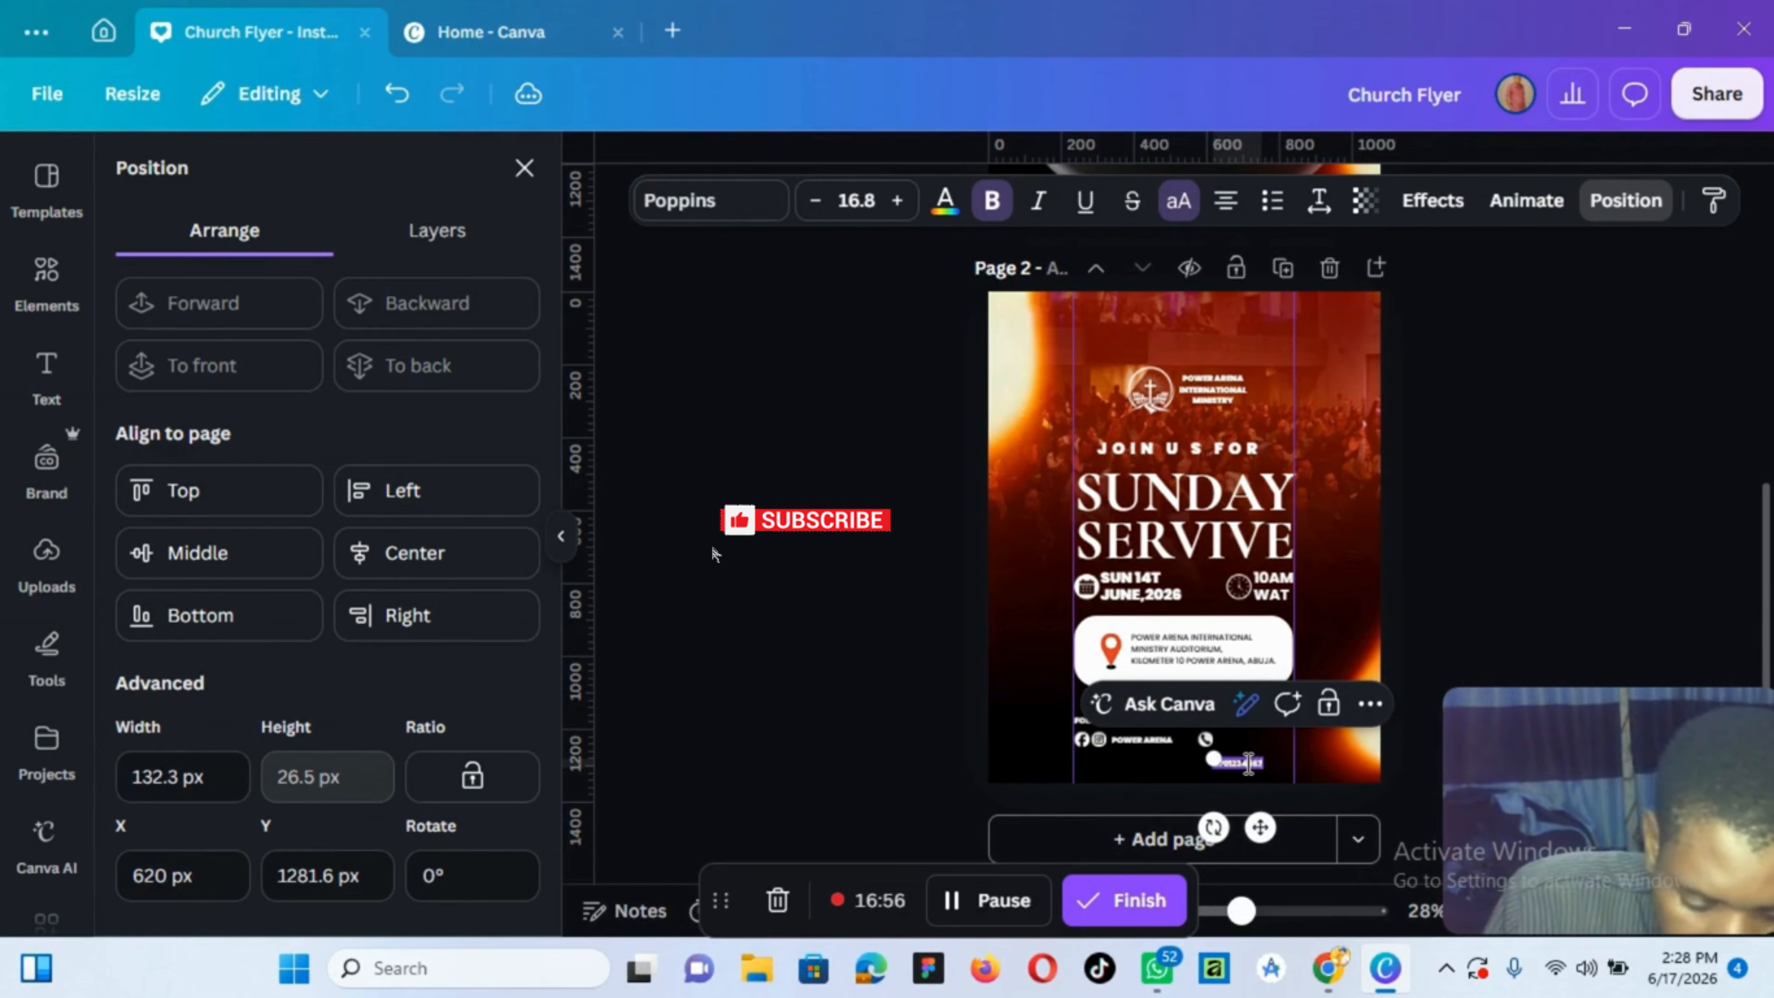
{"action": "left_click", "coordinate": [1474, 639]}
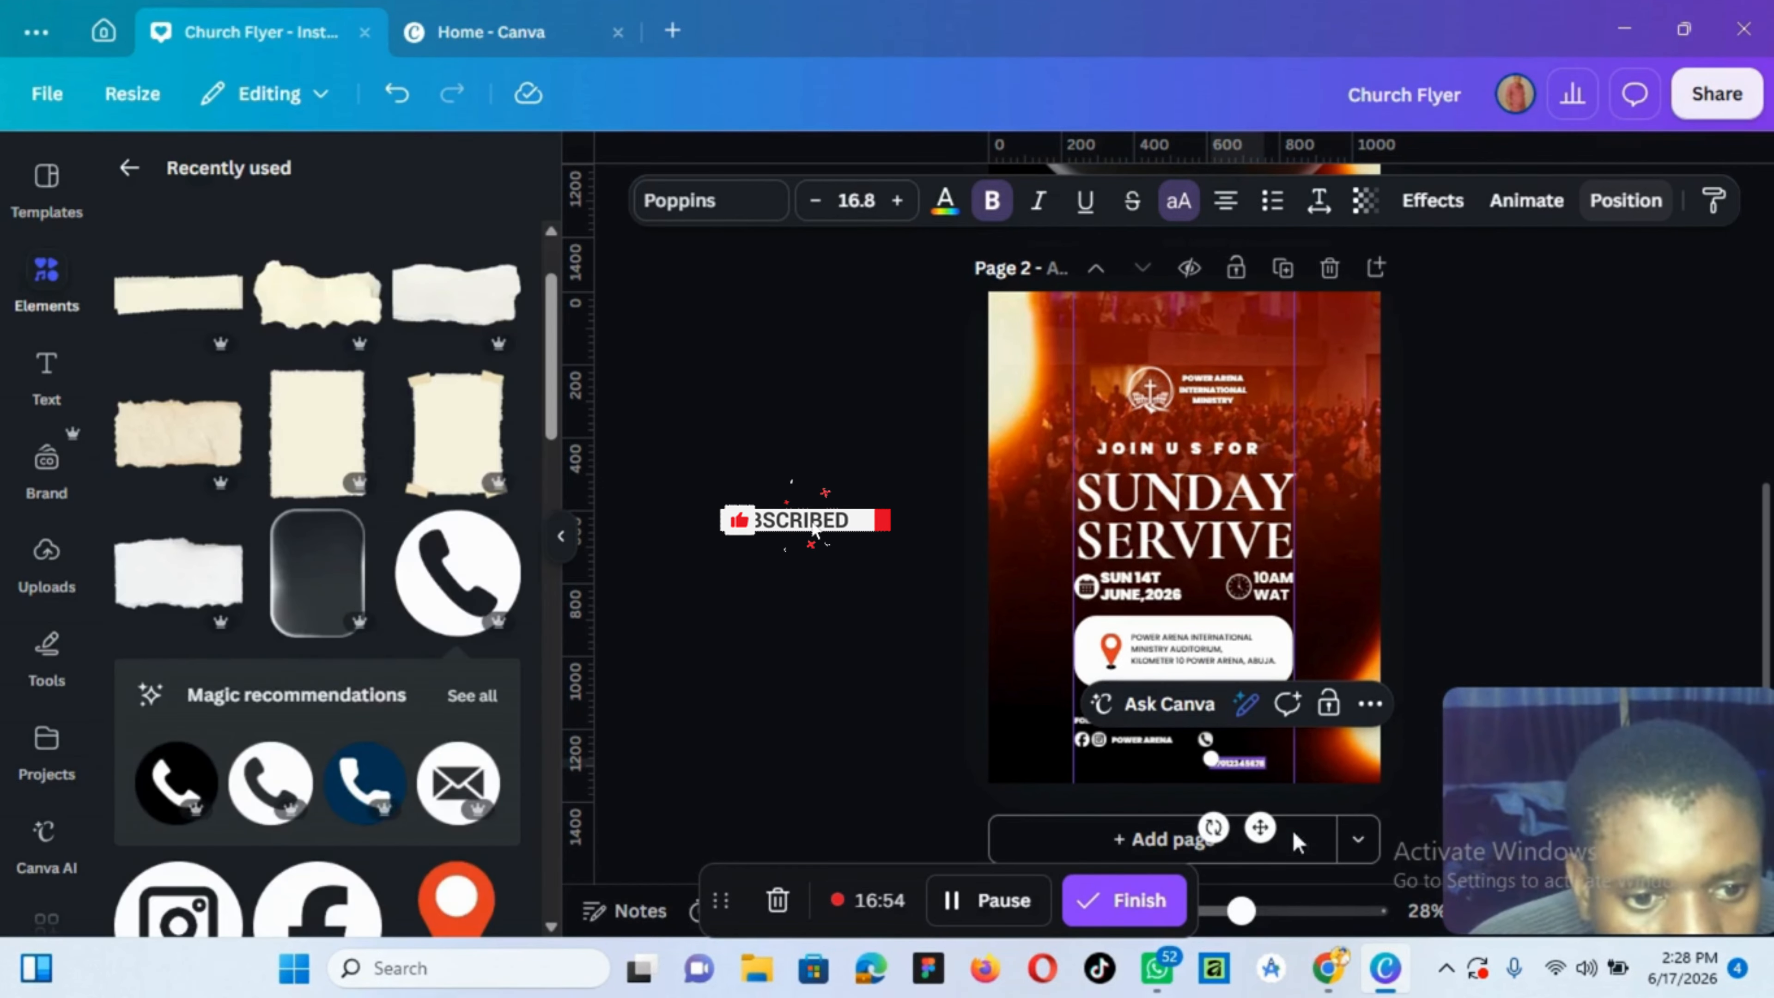
Move the phone number level with the phone icon, ending at the right margin guide
{"action": "left_click", "coordinate": [1519, 541]}
{"action": "left_click_drag", "start_coordinate": [1235, 765], "coordinate": [1262, 738]}
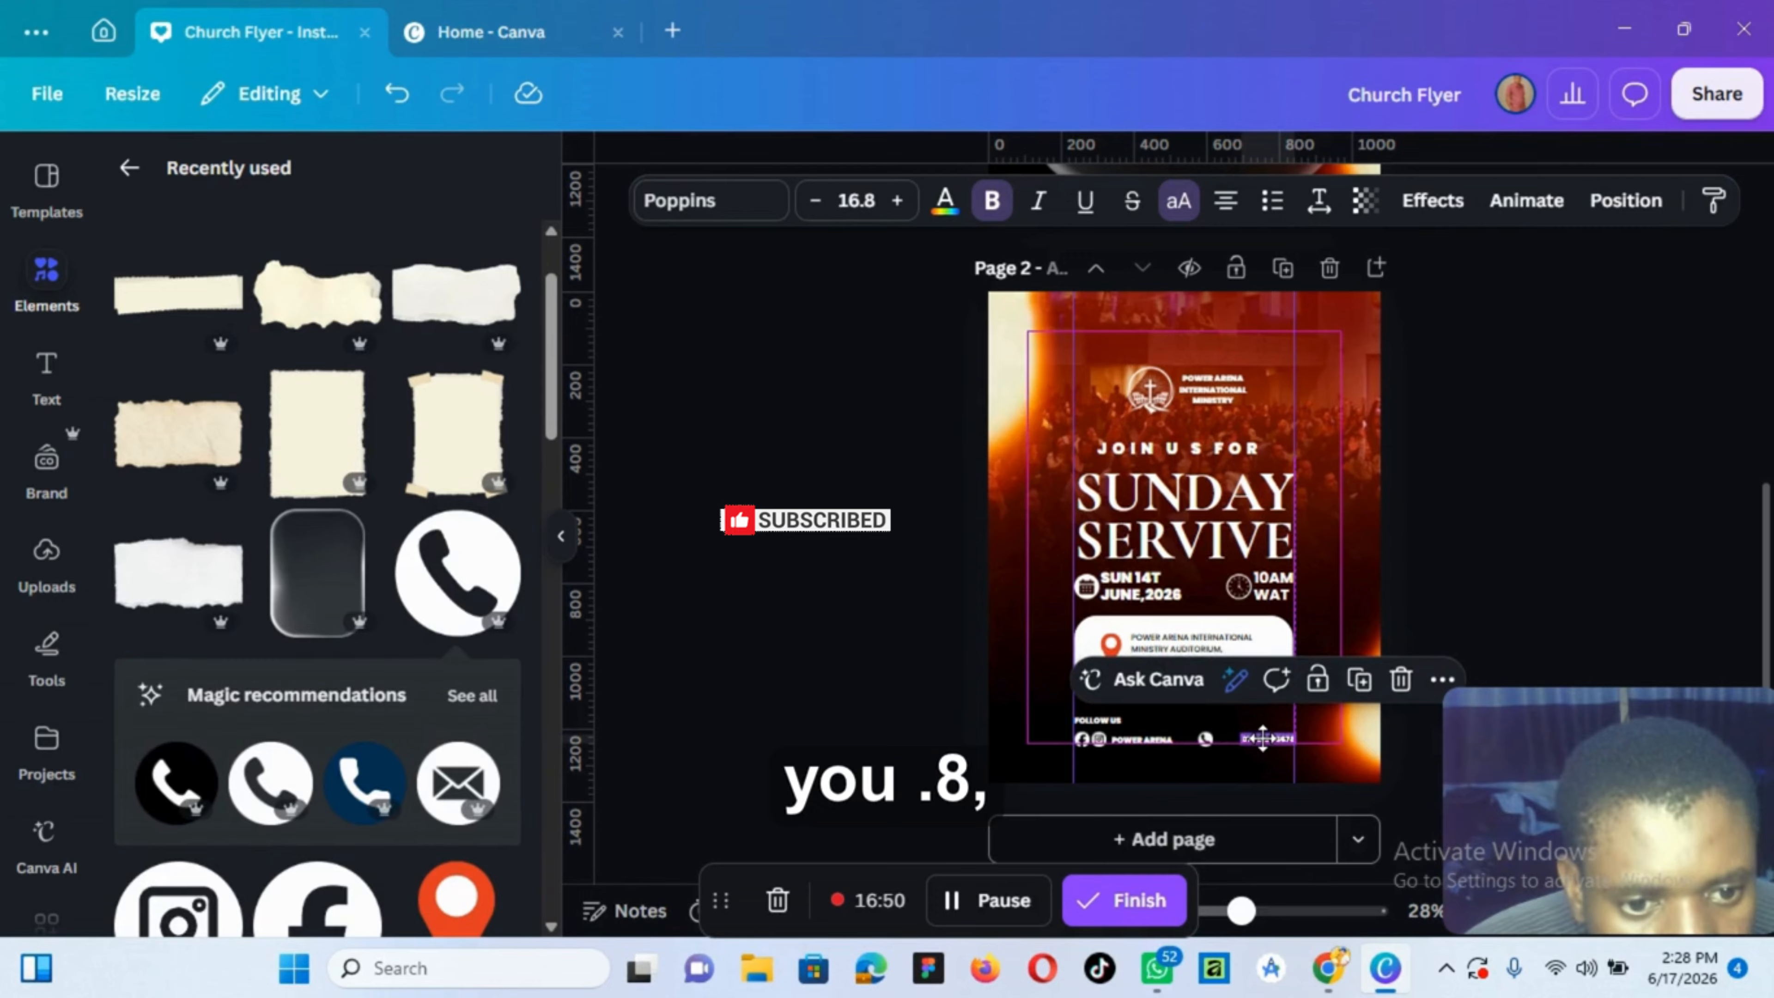
Nudge the phone icon right until it sits close beside the phone number, checking the gap between them
{"action": "left_click", "coordinate": [1206, 741]}
{"action": "key", "text": "Right"}
{"action": "key", "text": "Right"}
{"action": "key", "text": "Right"}
{"action": "key", "text": "Right"}
{"action": "key", "text": "Right"}
{"action": "key", "text": "Right"}
{"action": "key", "text": "Right"}
{"action": "key", "text": "Right"}
{"action": "key", "text": "Right"}
{"action": "key", "text": "Right"}
{"action": "key", "text": "Right"}
{"action": "key", "text": "Right"}
{"action": "key", "text": "Right"}
{"action": "key", "text": "Right"}
{"action": "key", "text": "Right"}
{"action": "key", "text": "Right"}
{"action": "key", "text": "Right"}
{"action": "key", "text": "Right"}
{"action": "key", "text": "Right"}
{"action": "key", "text": "Right"}
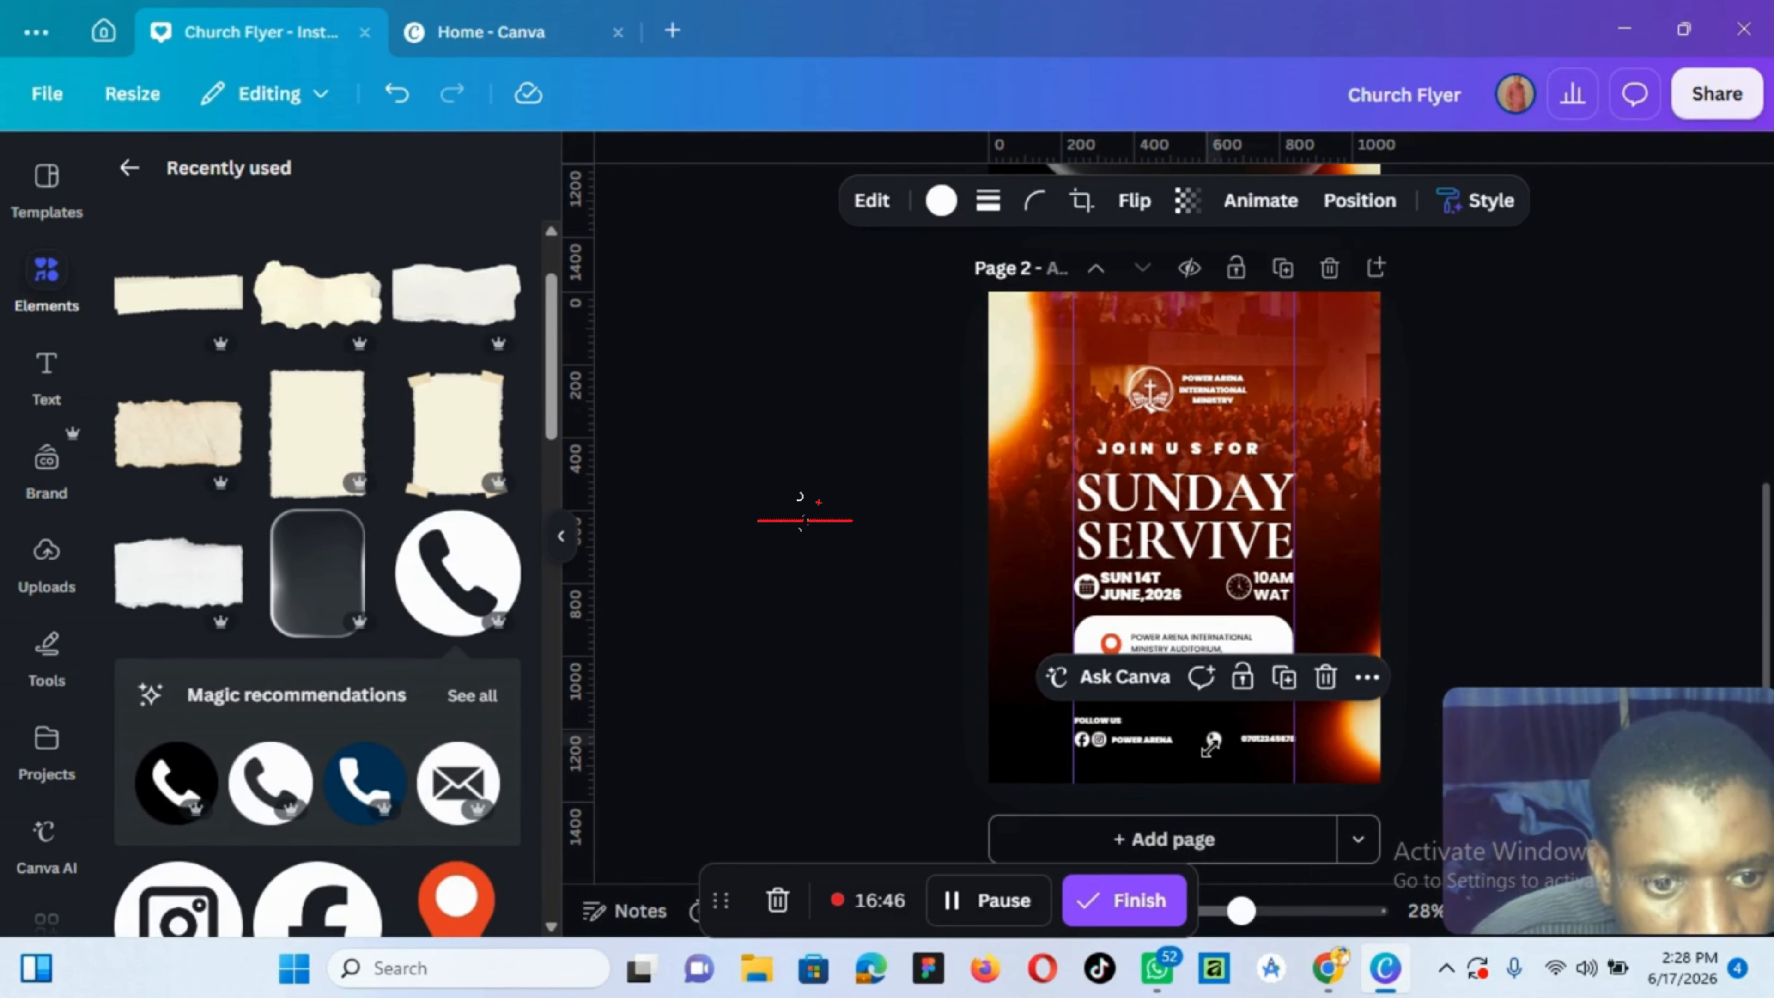
{"action": "key", "text": "Right"}
{"action": "key", "text": "Right"}
{"action": "key", "text": "Right"}
{"action": "key", "text": "Right"}
{"action": "key", "text": "Right"}
{"action": "key", "text": "Right"}
{"action": "key", "text": "Right"}
{"action": "key", "text": "Right"}
{"action": "key", "text": "Right"}
{"action": "key", "text": "Right"}
{"action": "key", "text": "Right"}
{"action": "key", "text": "Right"}
{"action": "key", "text": "Right"}
{"action": "key", "text": "Right"}
{"action": "key", "text": "Right"}
{"action": "key", "text": "Right"}
{"action": "key", "text": "Right"}
{"action": "key", "text": "Right"}
{"action": "key", "text": "Right"}
{"action": "key", "text": "Right"}
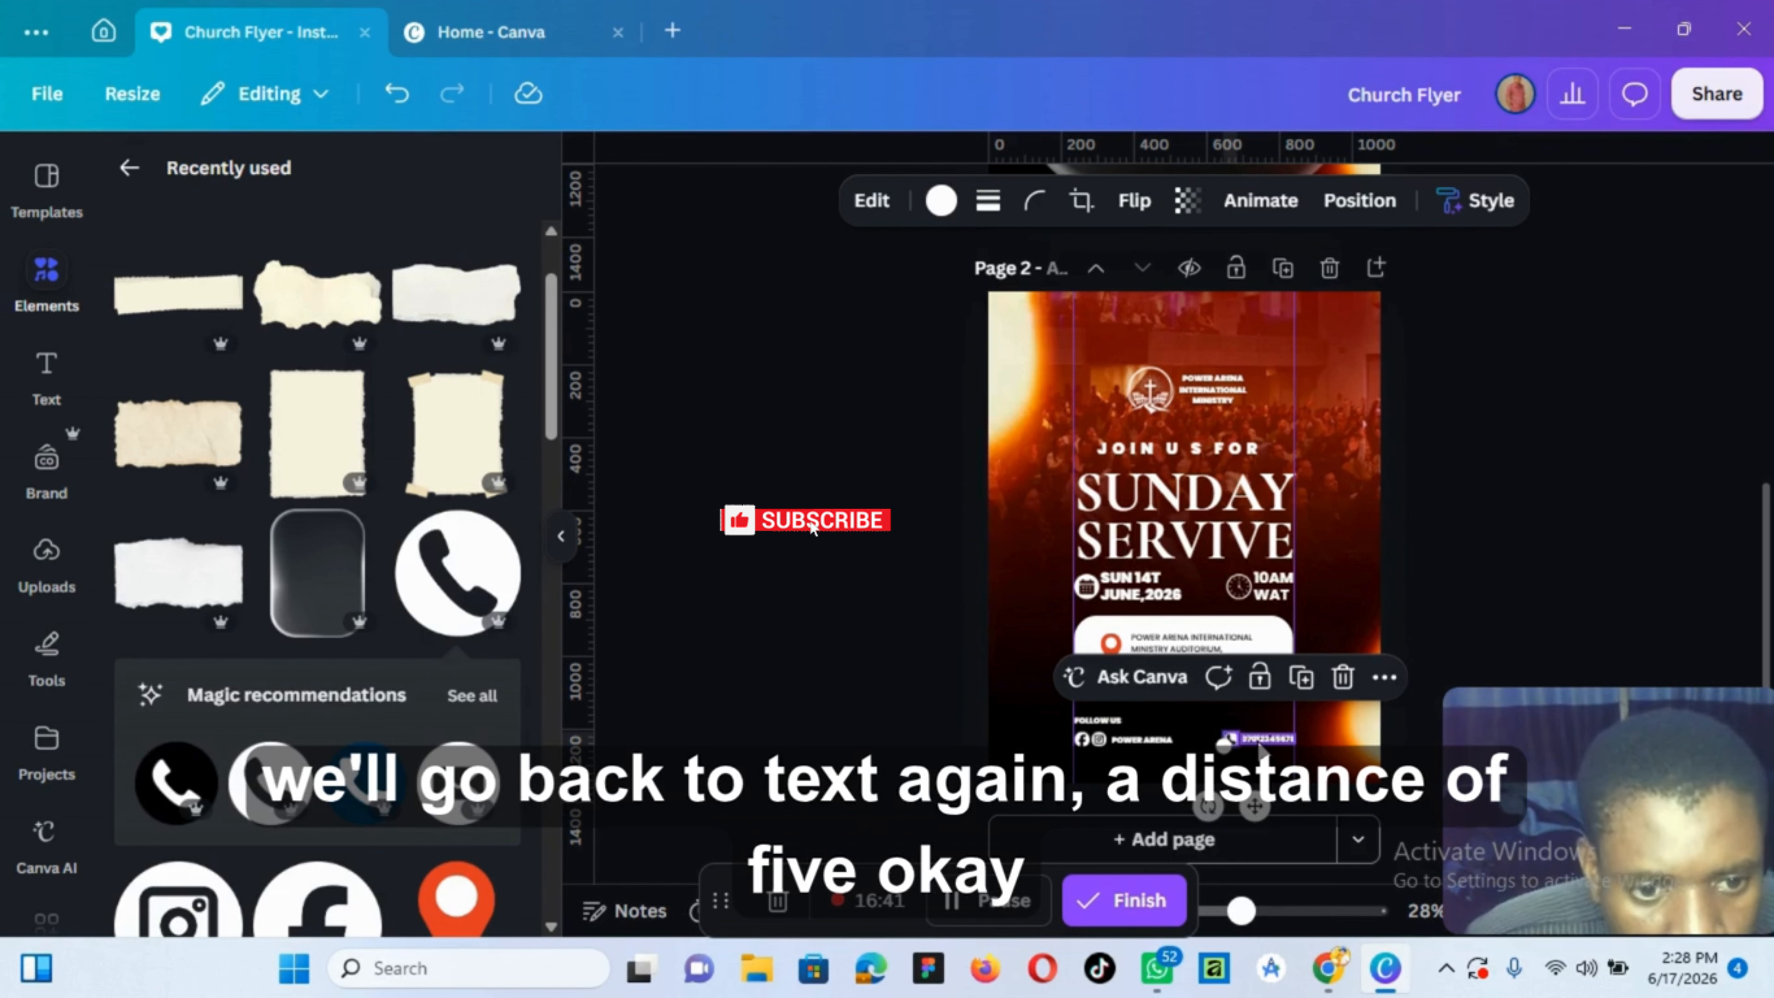
{"action": "key", "text": "alt"}
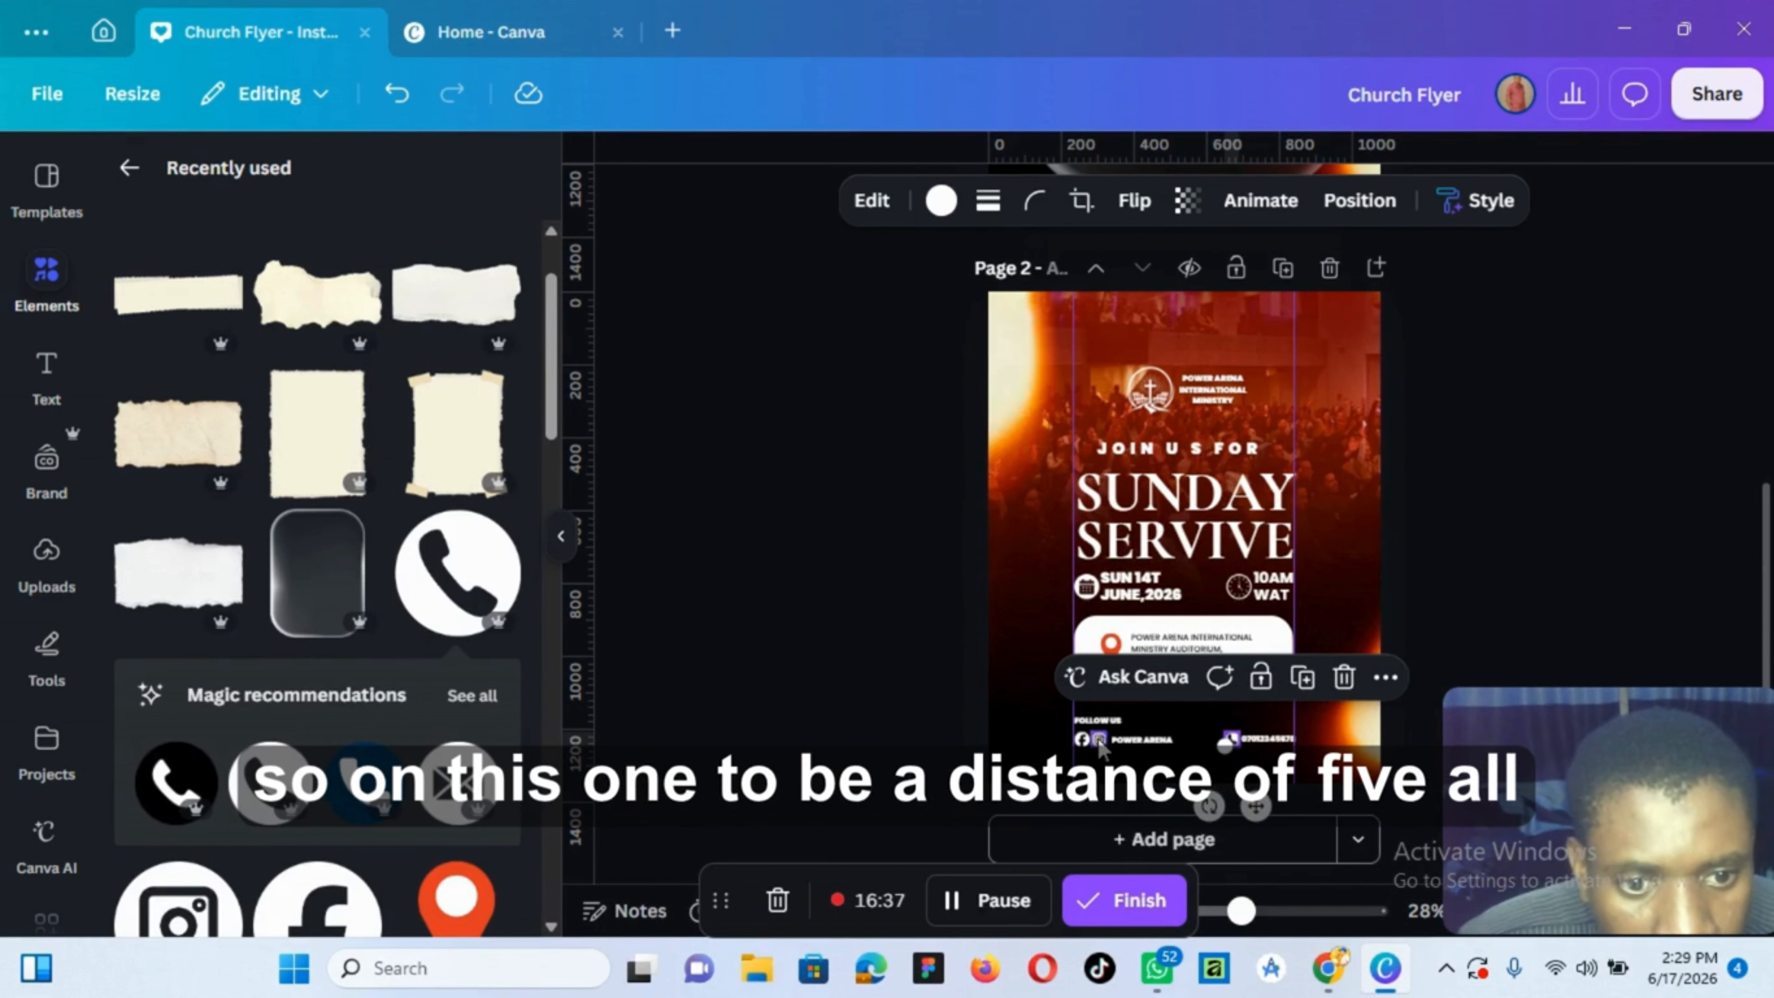
Nudge the "POWER ARENA" footer text slightly left so it sits closer to the Instagram icon
{"action": "left_click", "coordinate": [1134, 742]}
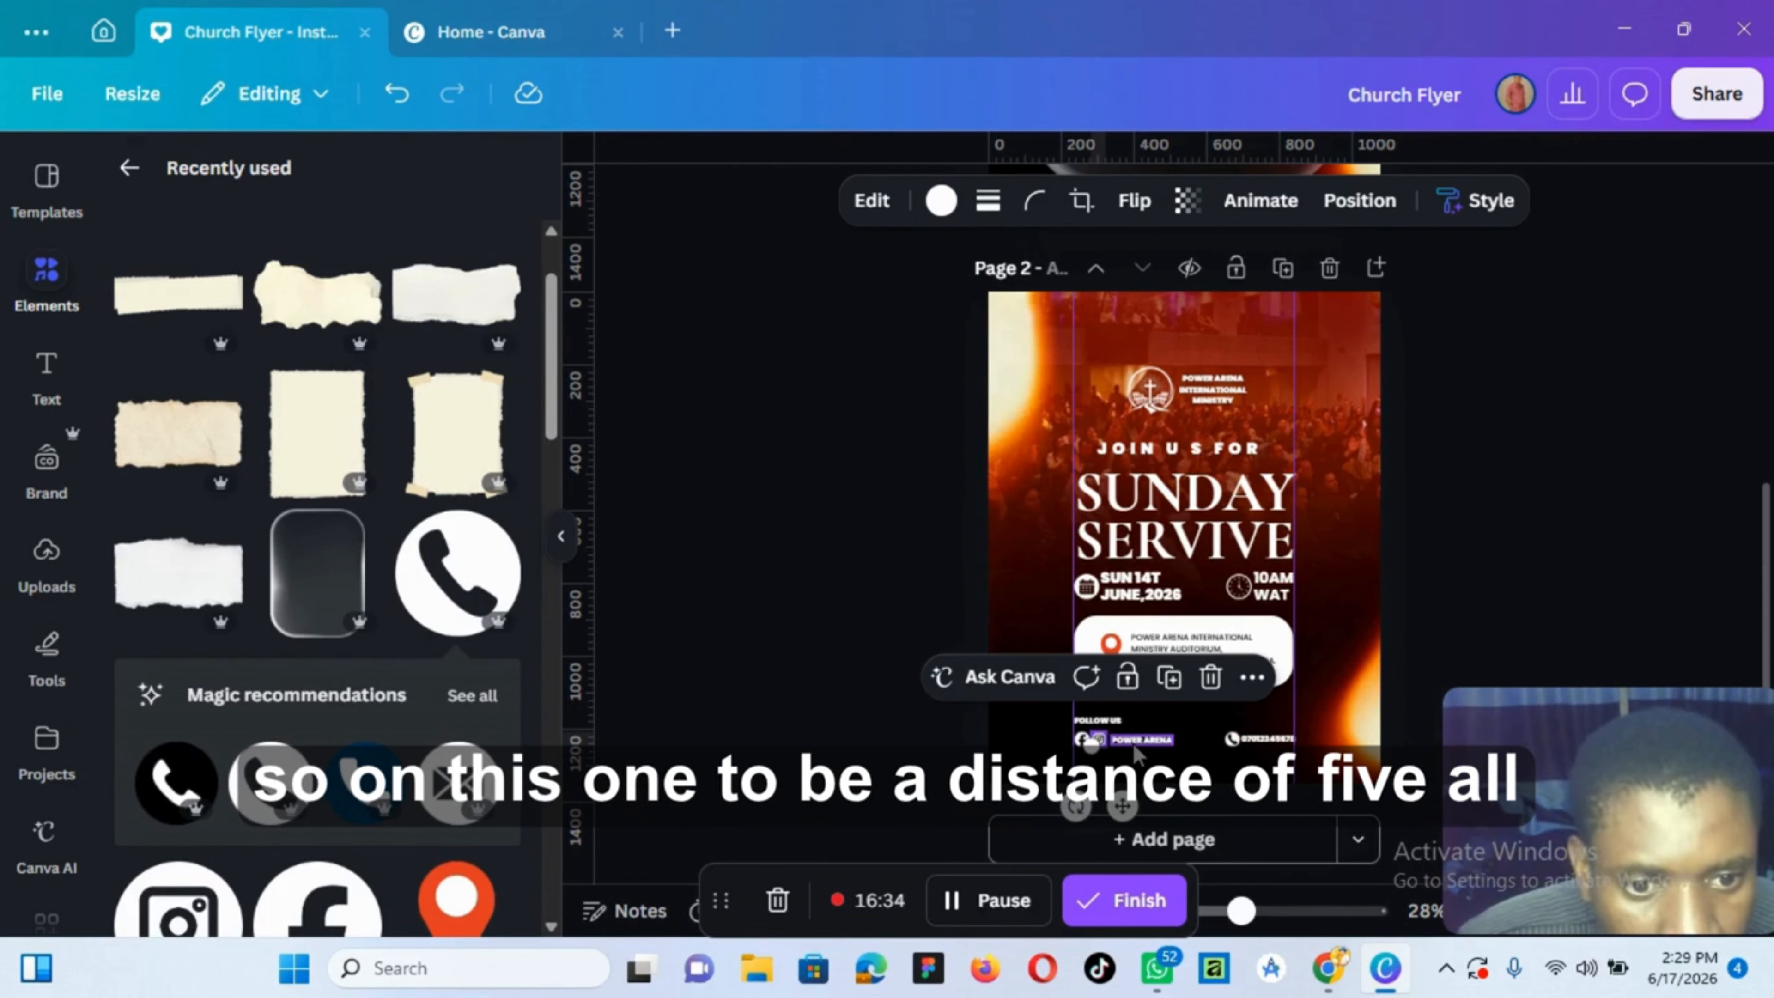
{"action": "left_click", "coordinate": [1136, 758]}
{"action": "left_click", "coordinate": [1095, 742]}
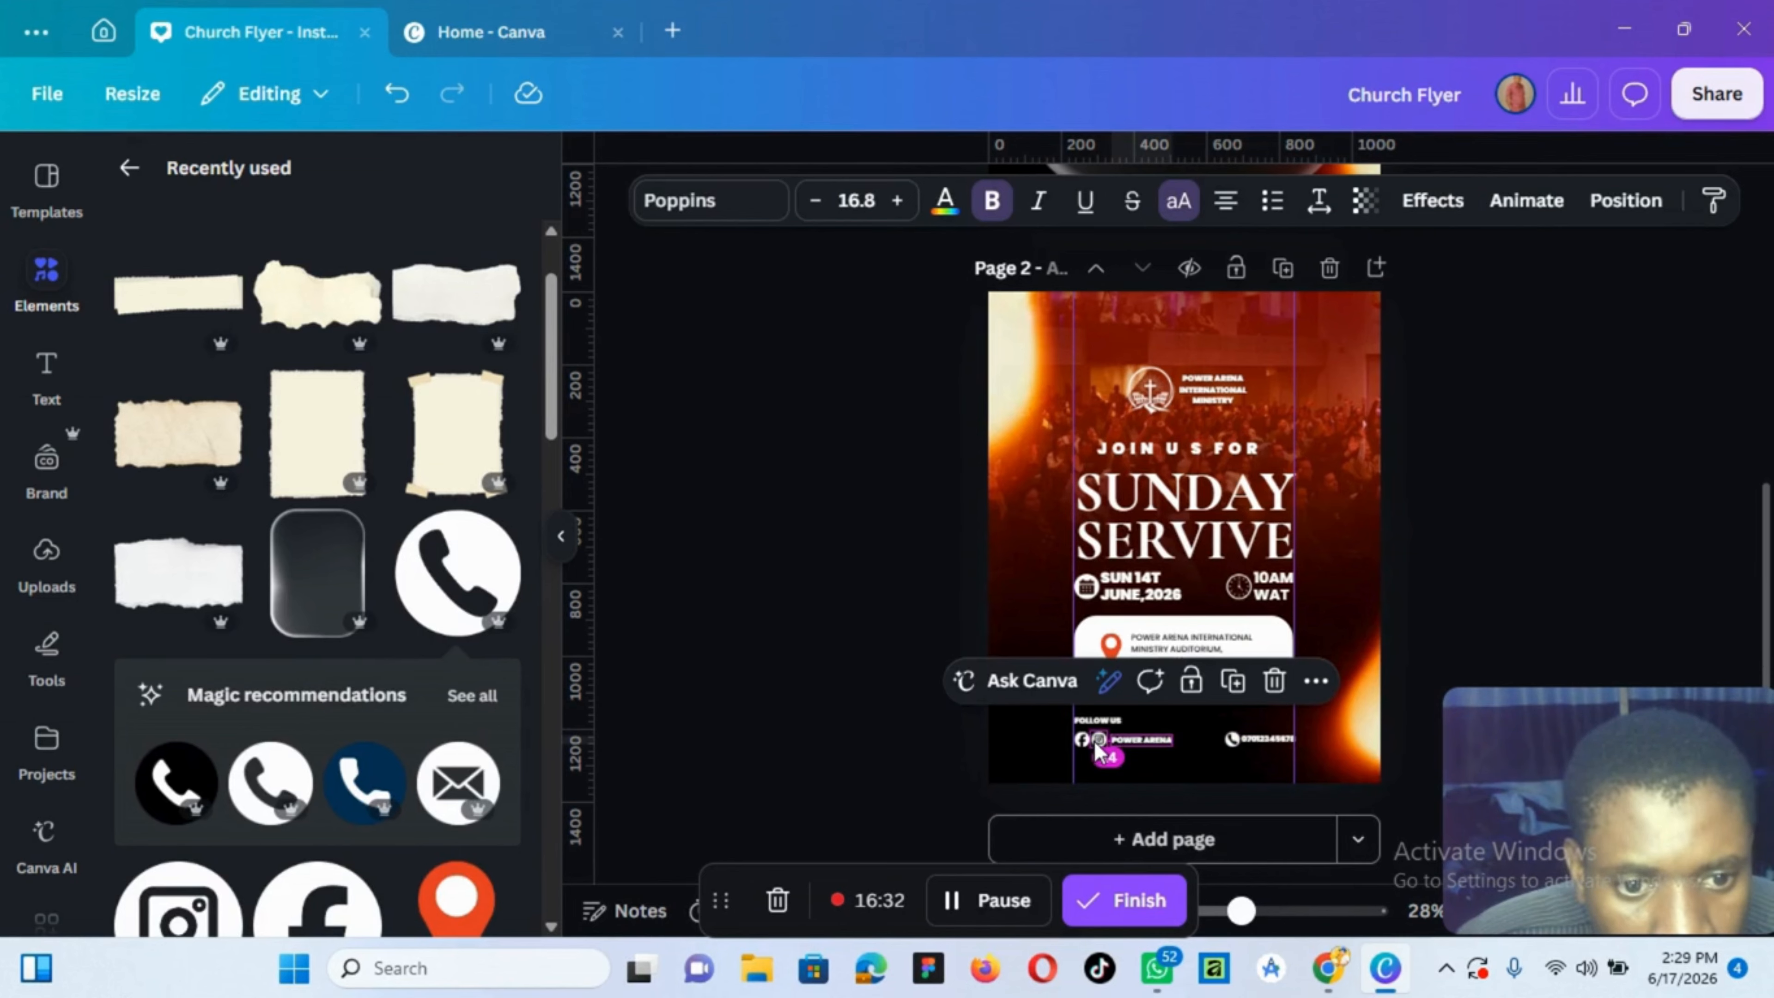
{"action": "key", "text": "Left"}
{"action": "key", "text": "Left"}
{"action": "key", "text": "Left"}
{"action": "key", "text": "Left"}
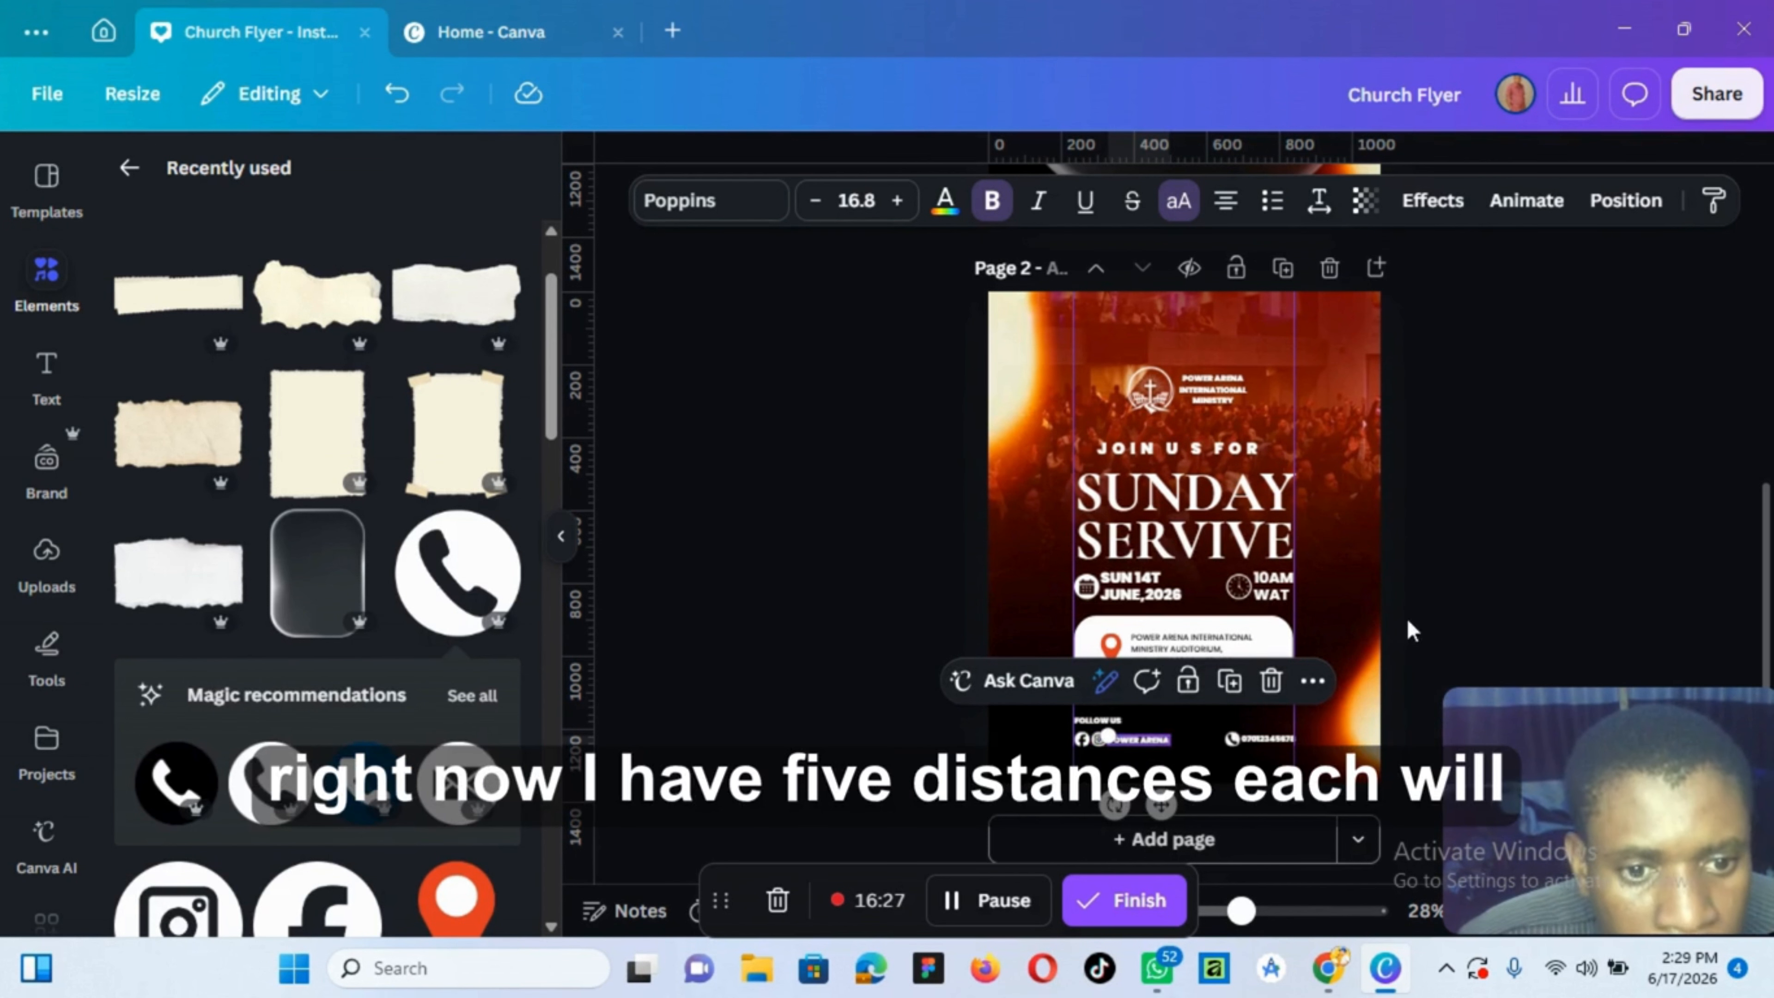
{"action": "left_click", "coordinate": [1415, 660]}
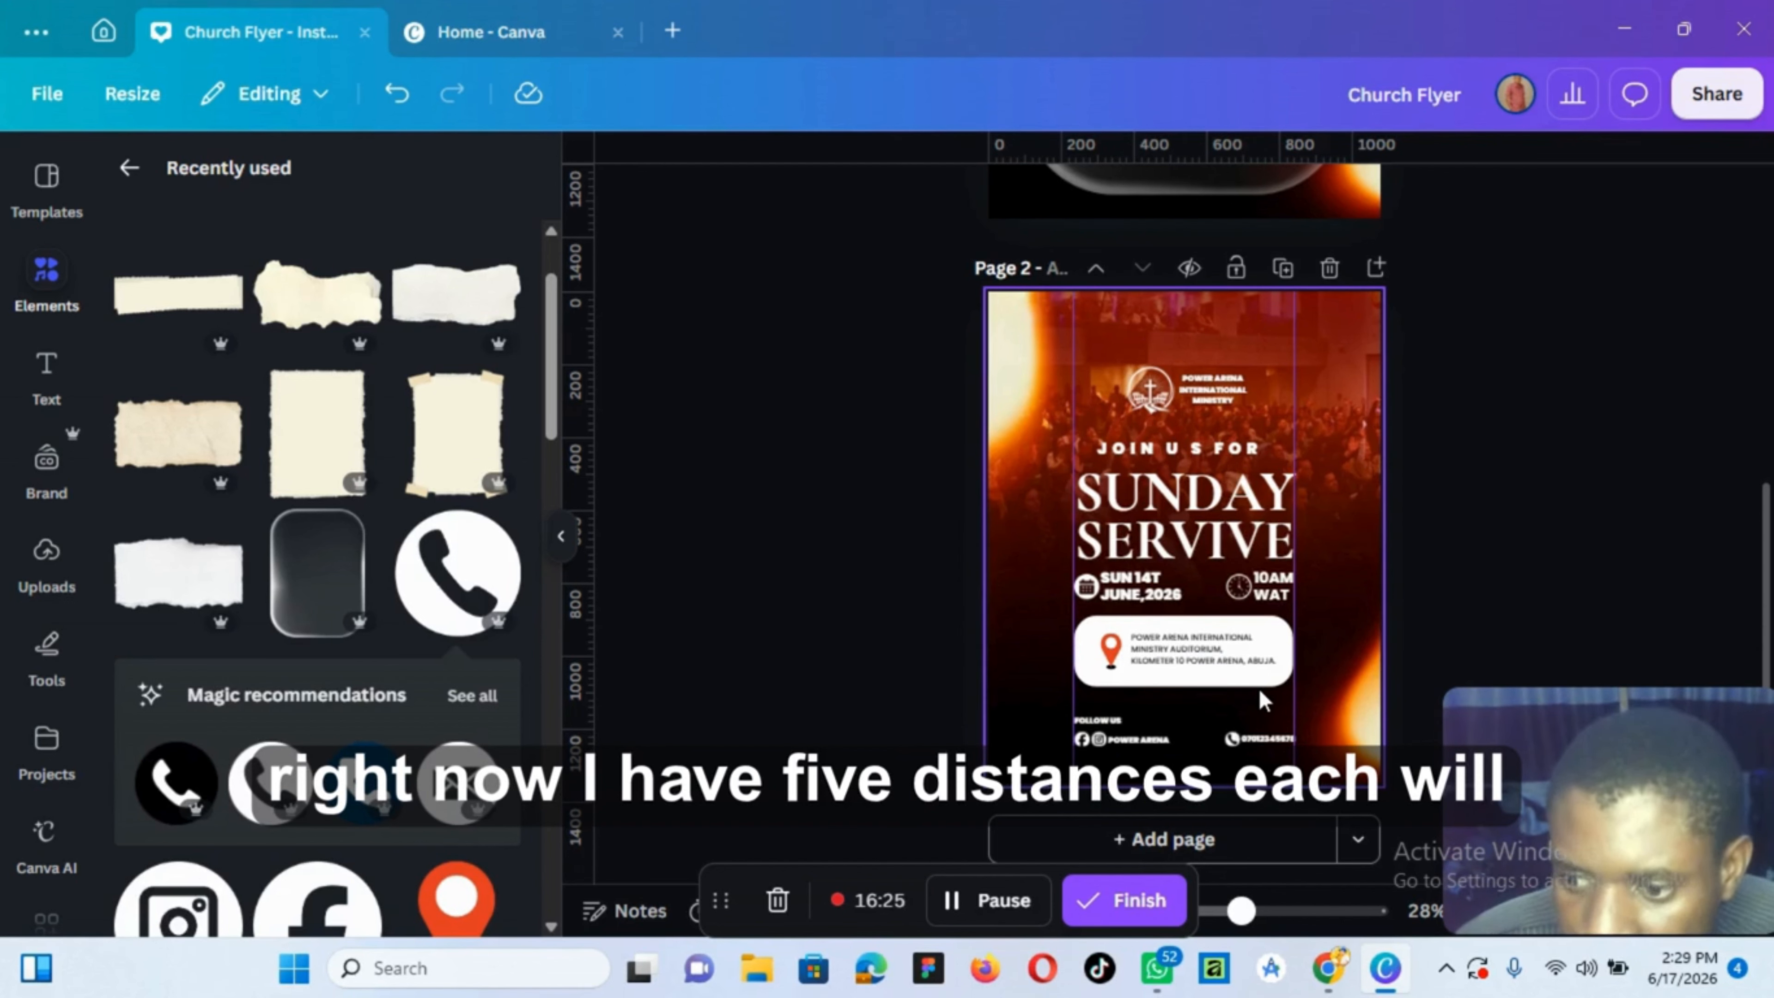
Duplicate the "FOLLOW US" label, place the copy level with it above the phone contact, and change its text to "FOR ENQUIRES"
{"action": "left_click", "coordinate": [1109, 720]}
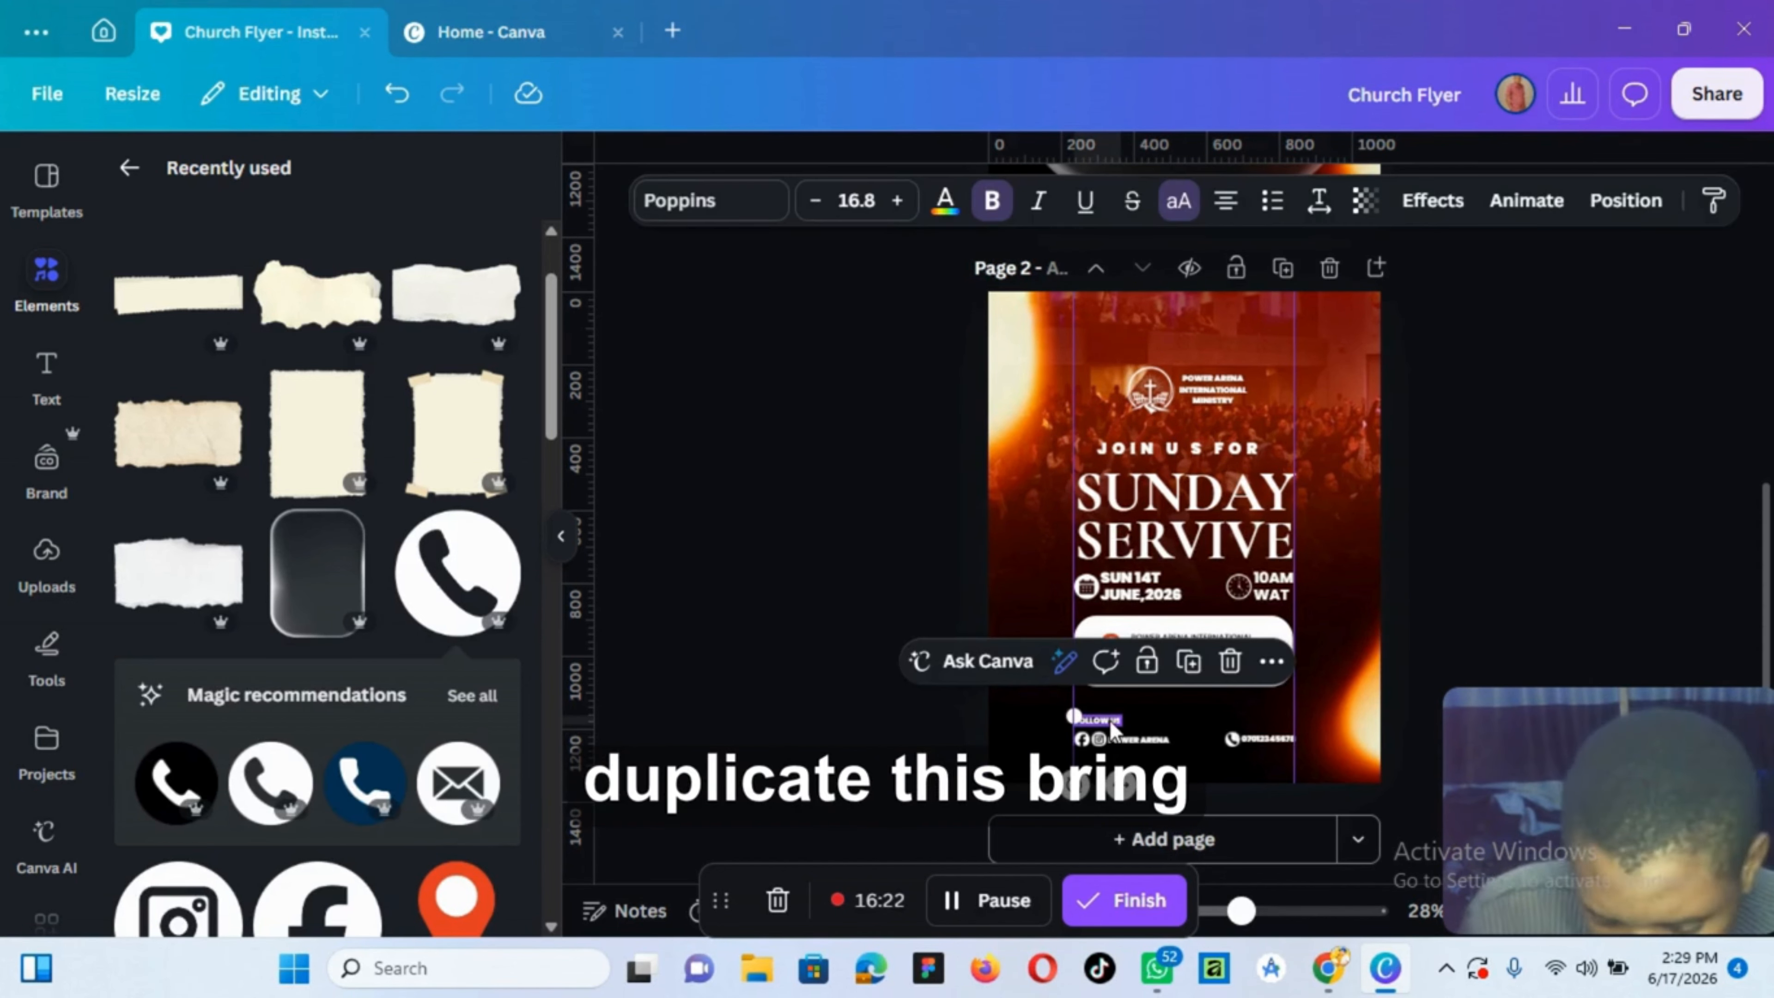
{"action": "key", "text": "ctrl+d"}
{"action": "left_click_drag", "start_coordinate": [1126, 794], "coordinate": [1271, 791]}
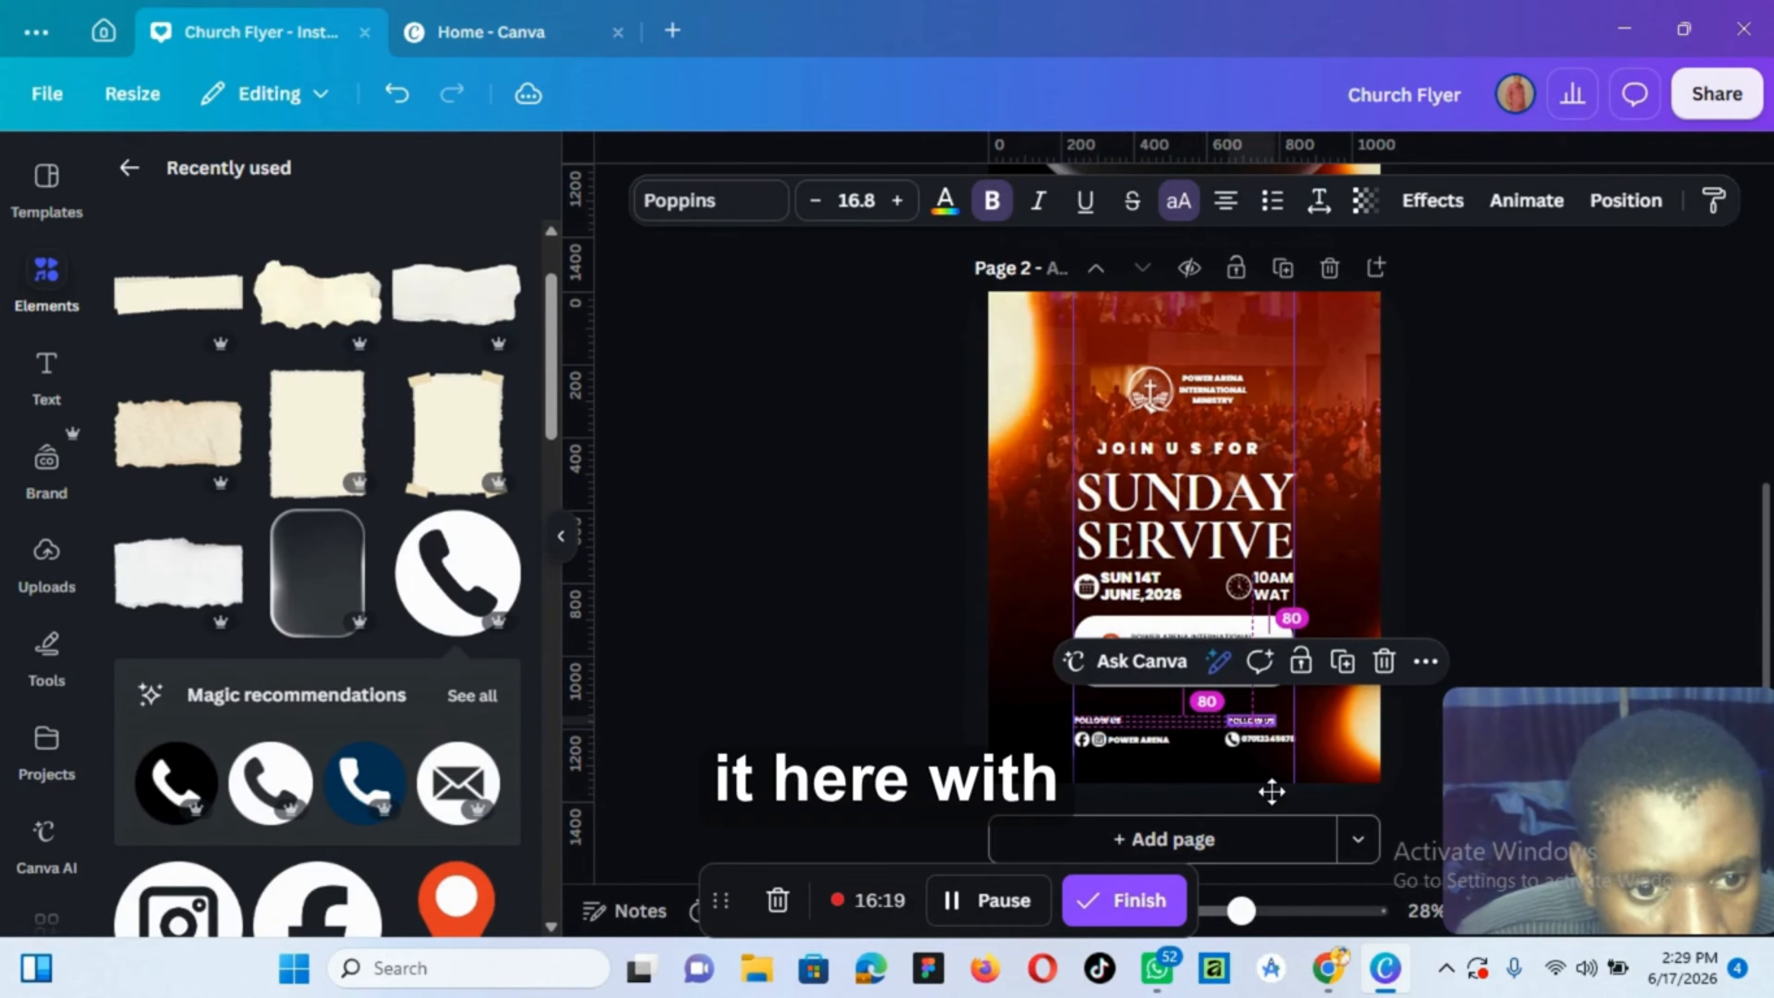
{"action": "double_click", "coordinate": [1254, 722]}
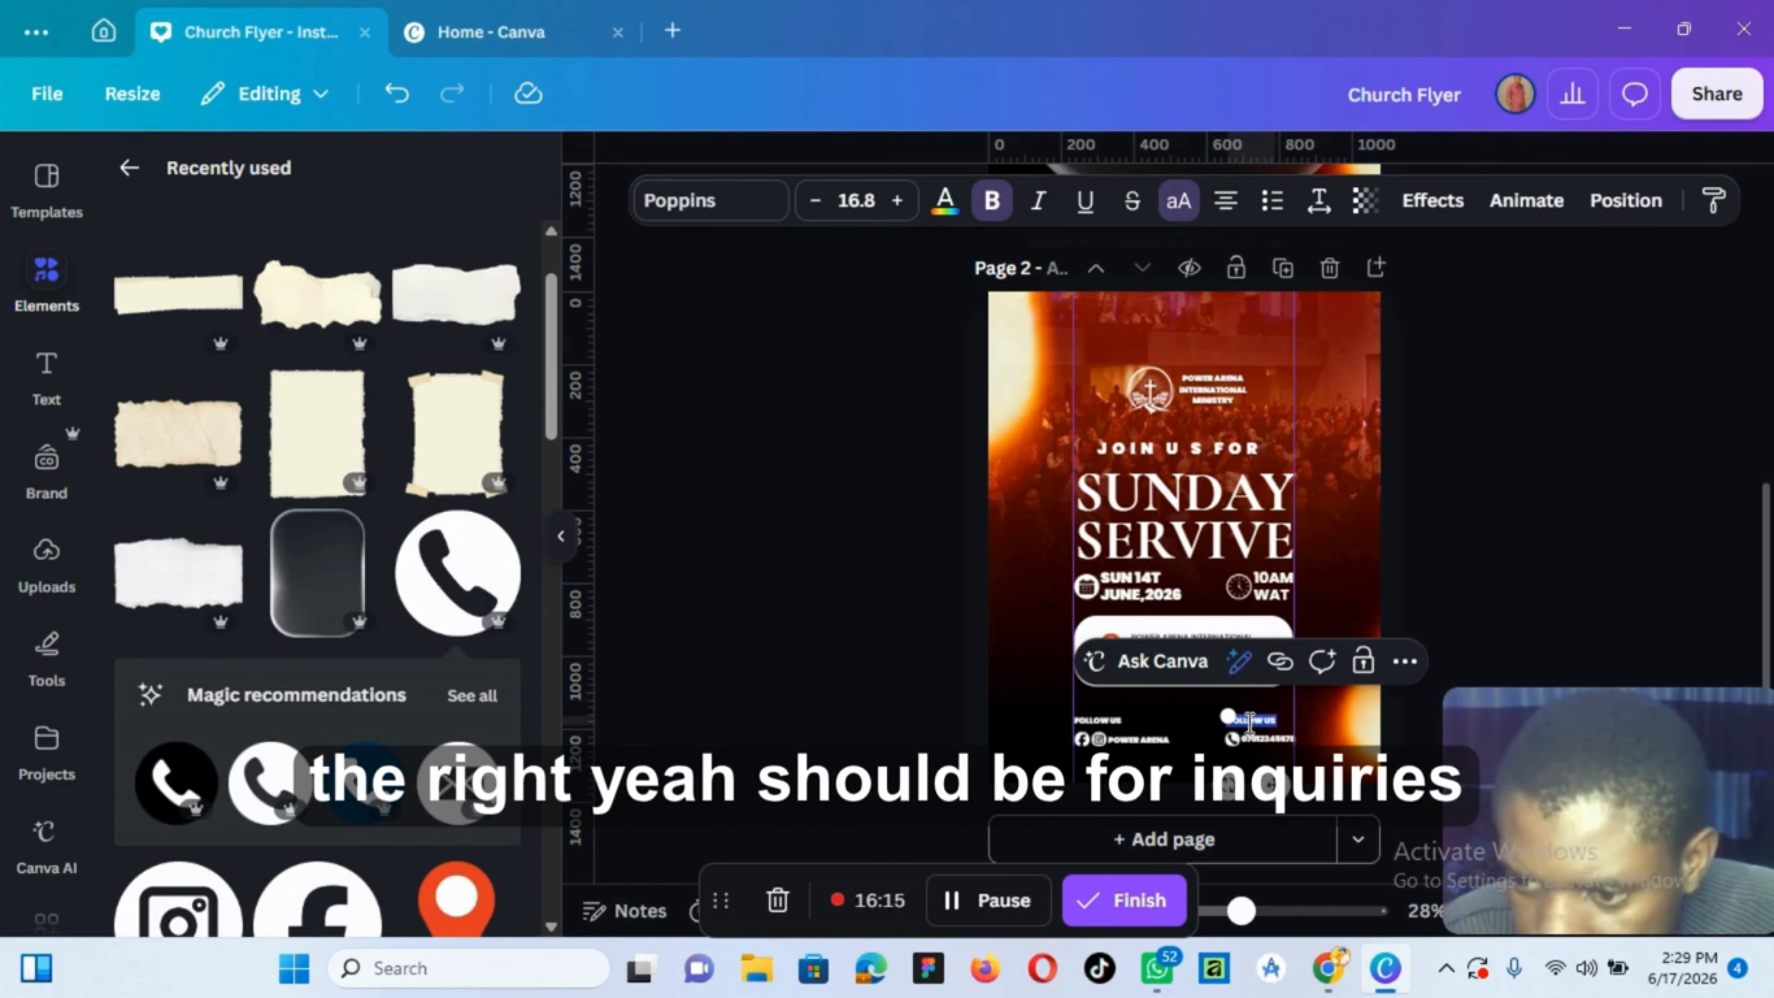
{"action": "key", "text": "BackSpace"}
{"action": "type", "text": "FOR INQU"}
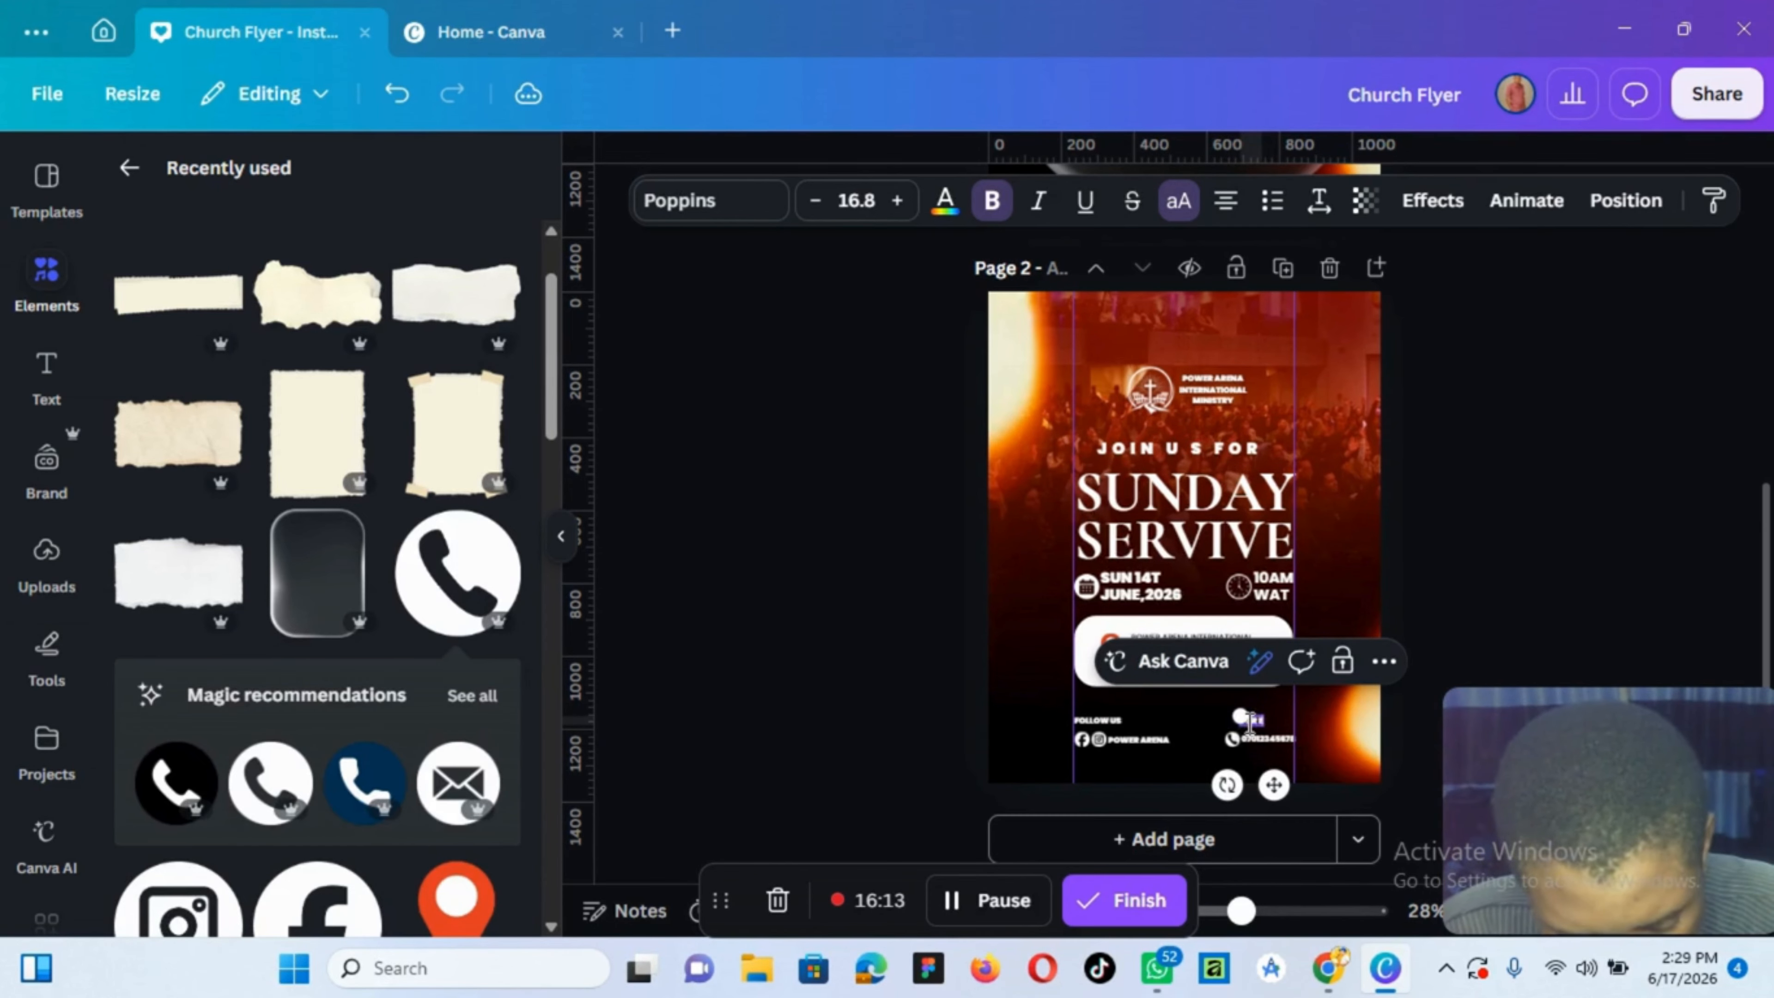
{"action": "type", "text": "IRIES"}
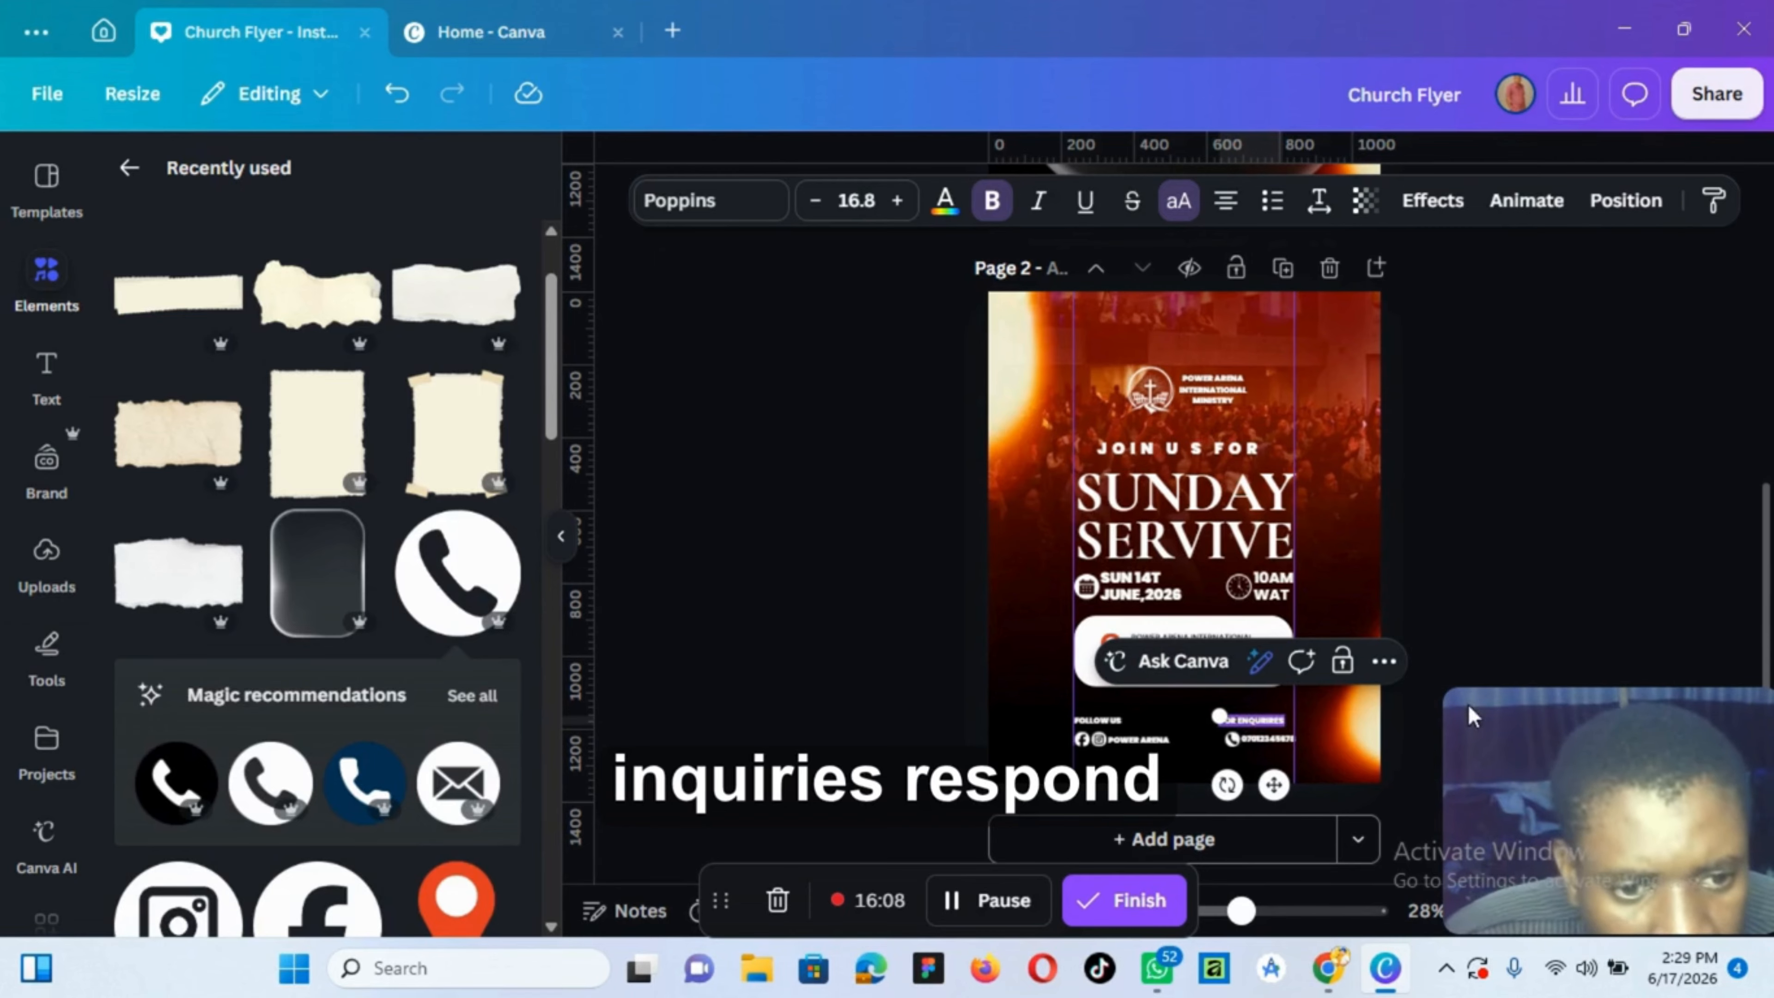
Shift the "FOR ENQUIRES" label slightly right to line up with the phone icon's left edge
{"action": "left_click_drag", "start_coordinate": [1254, 921], "coordinate": [1256, 921]}
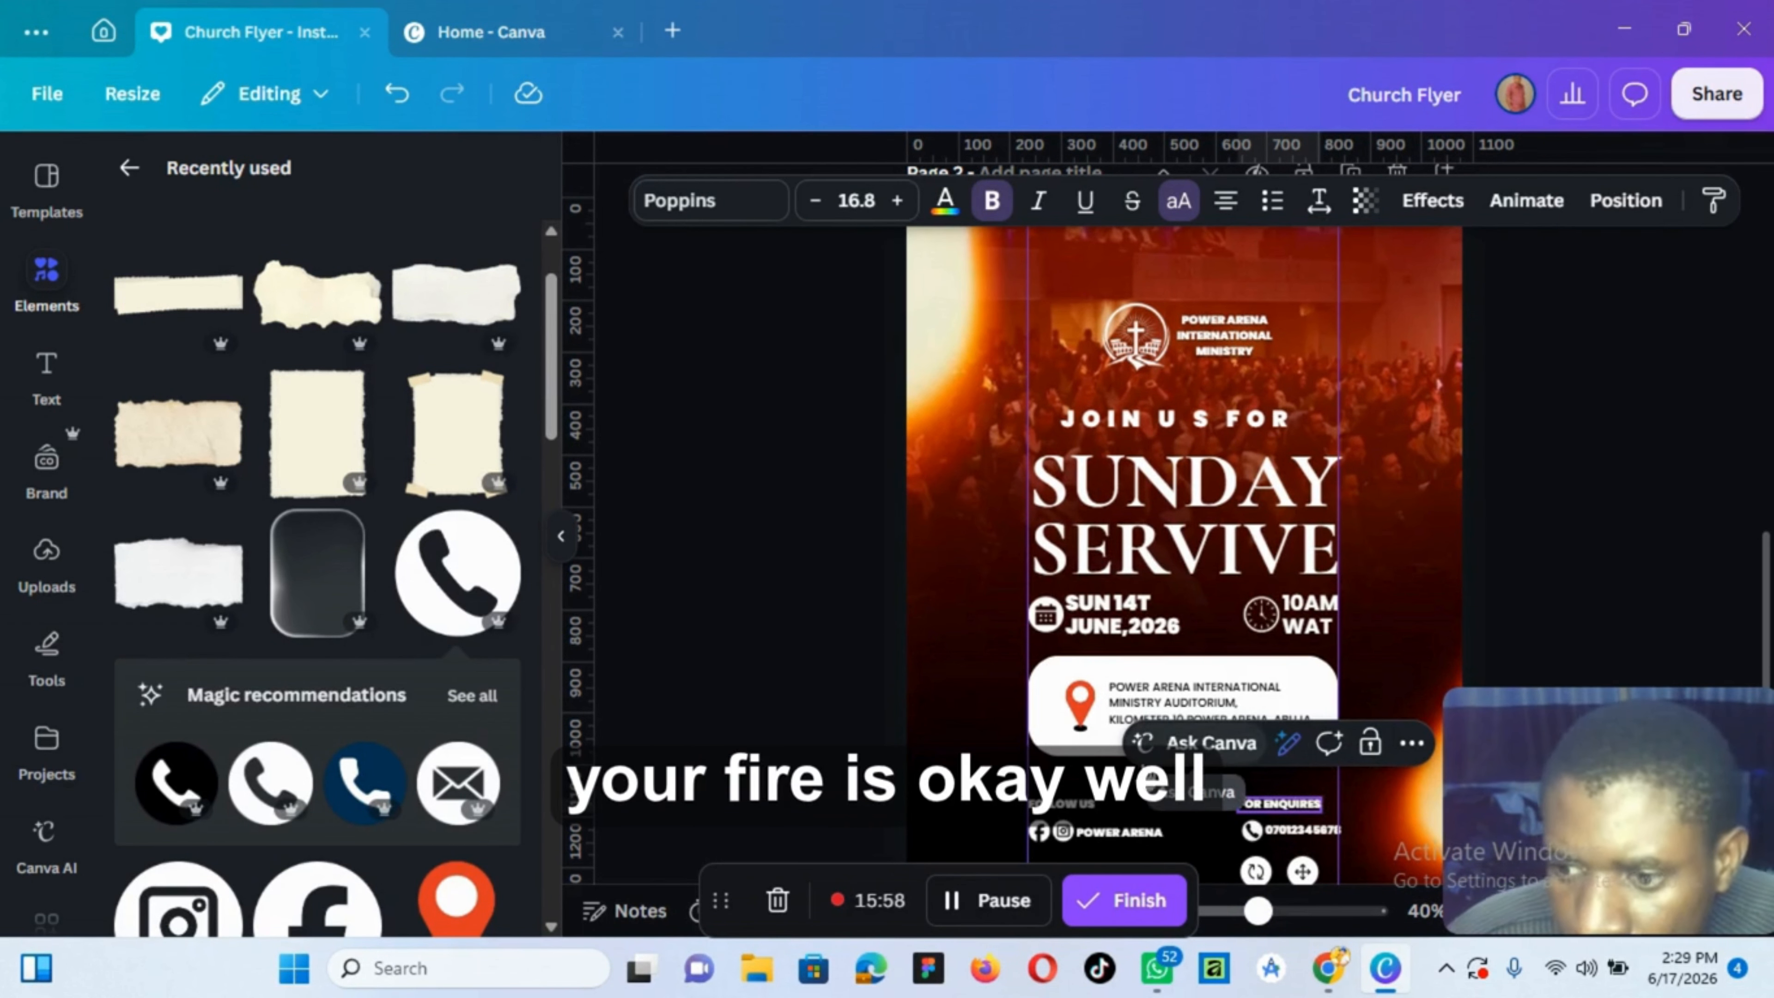
{"action": "left_click_drag", "start_coordinate": [1257, 912], "coordinate": [1246, 912]}
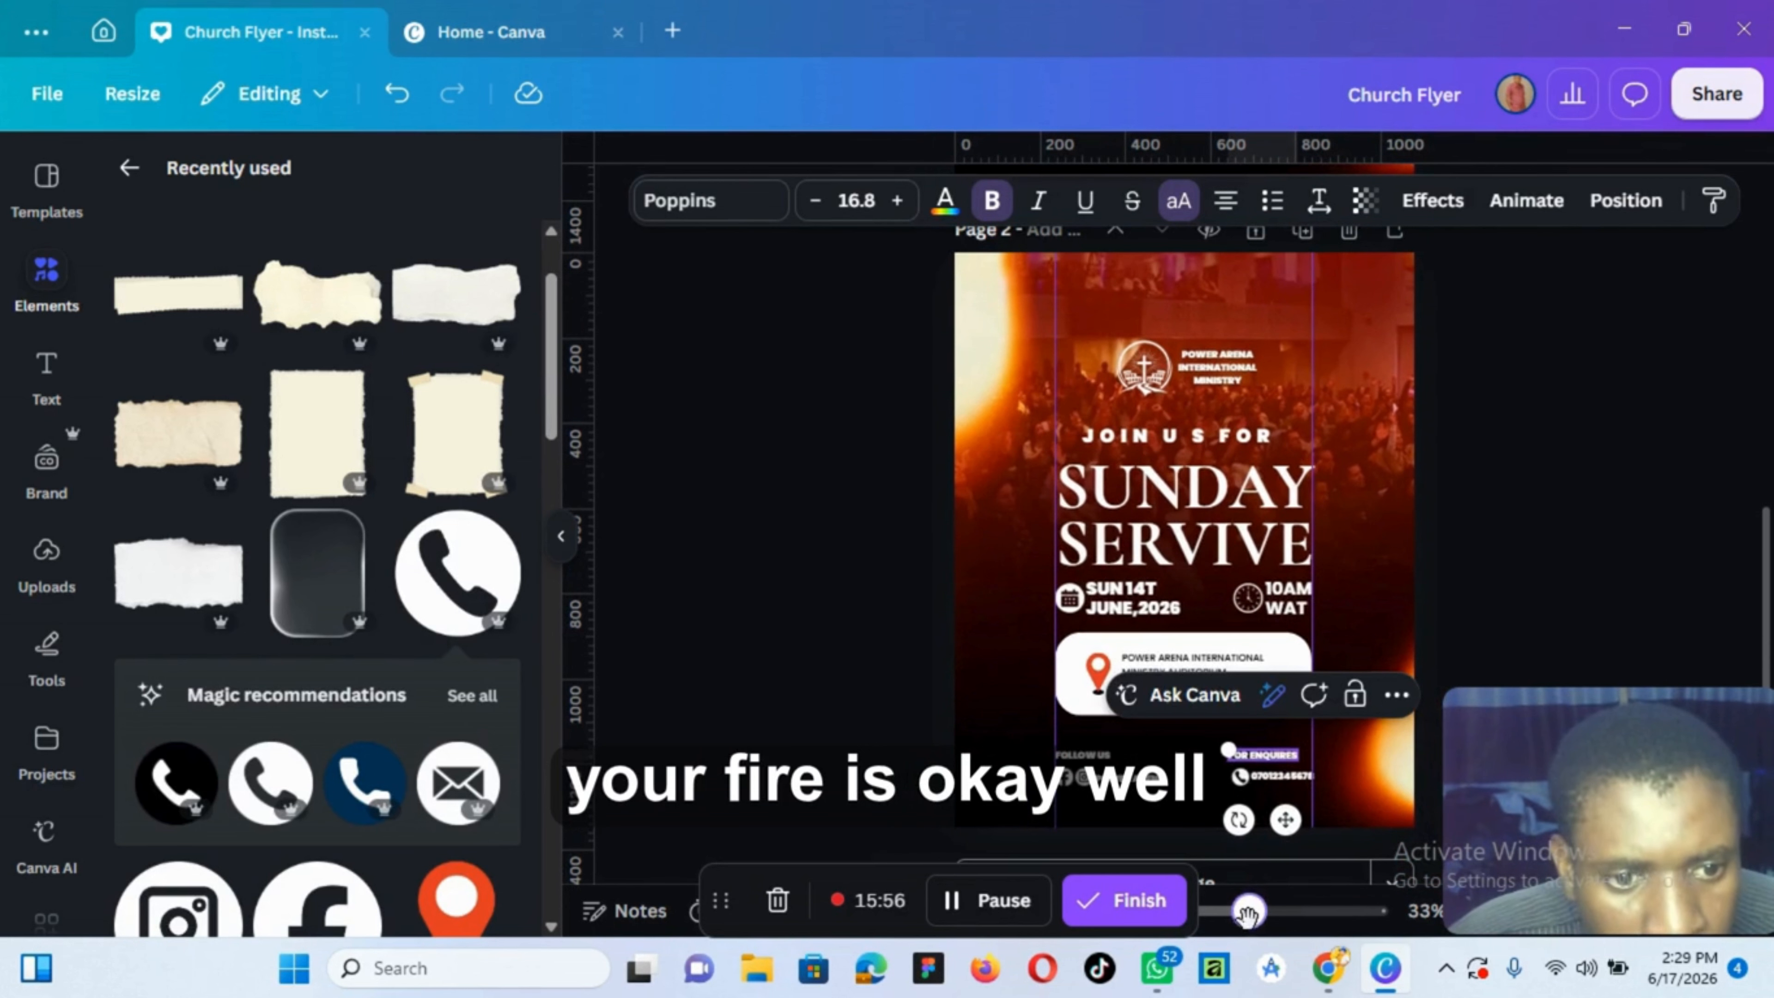
{"action": "left_click", "coordinate": [1503, 566]}
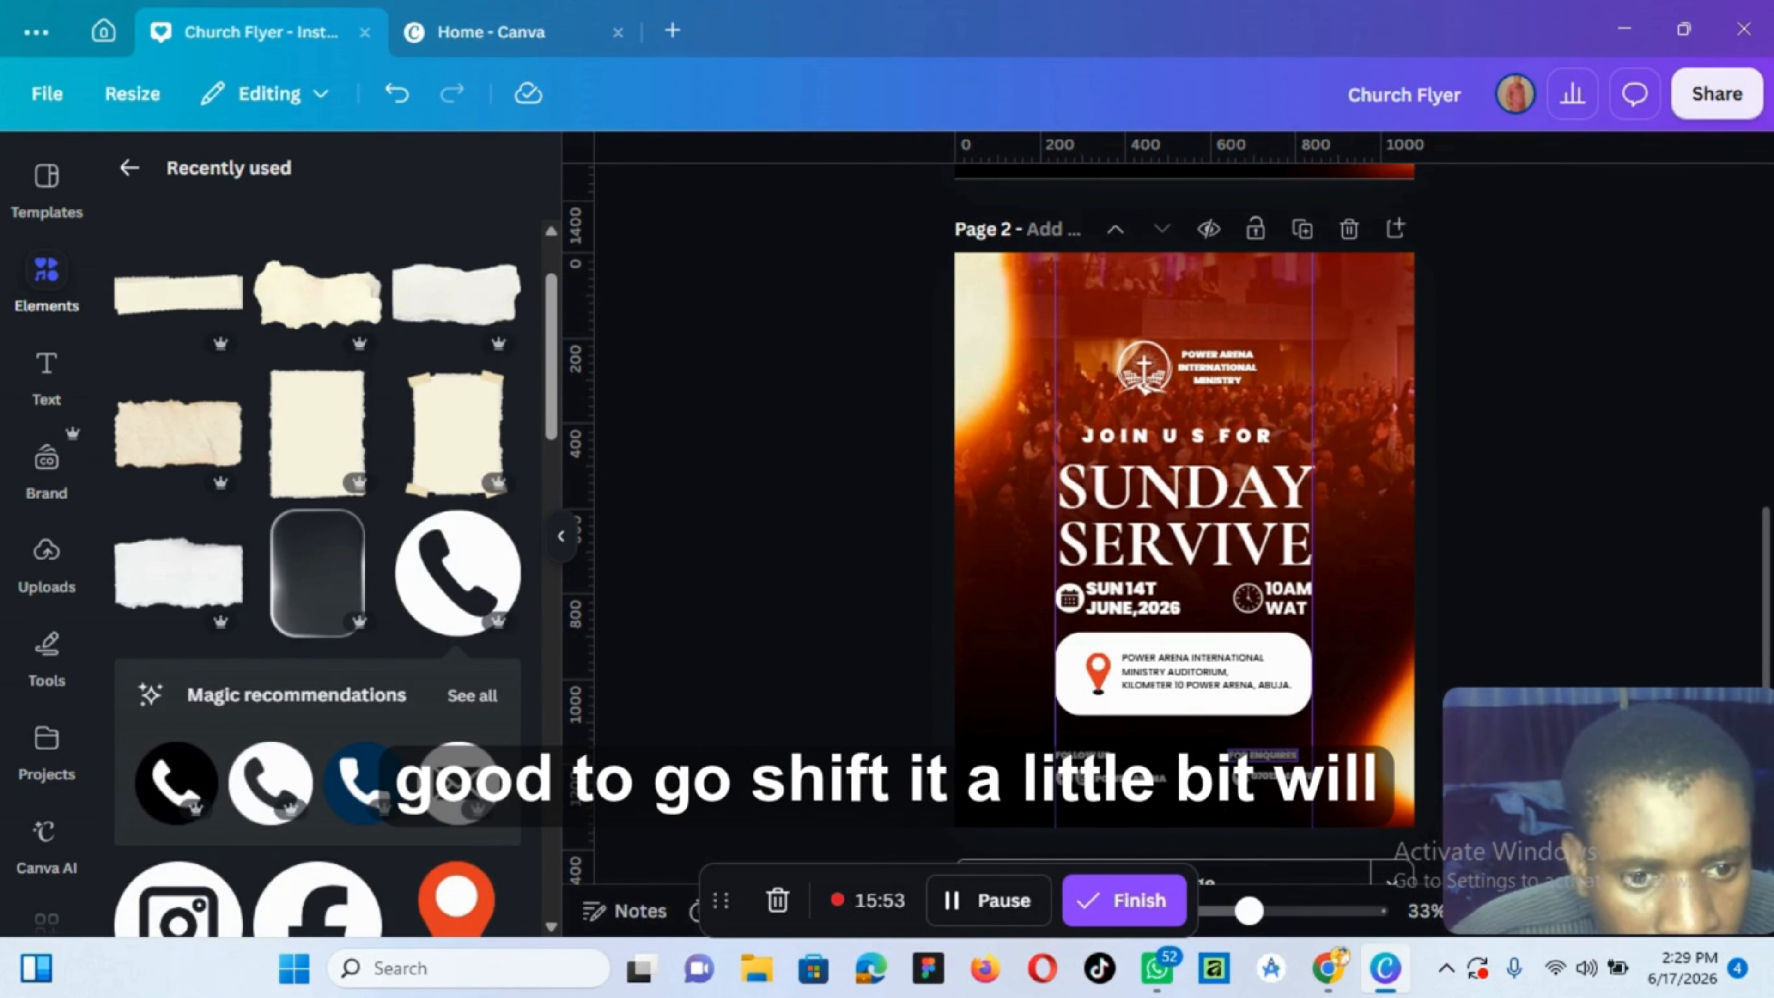
{"action": "left_click", "coordinate": [1231, 751]}
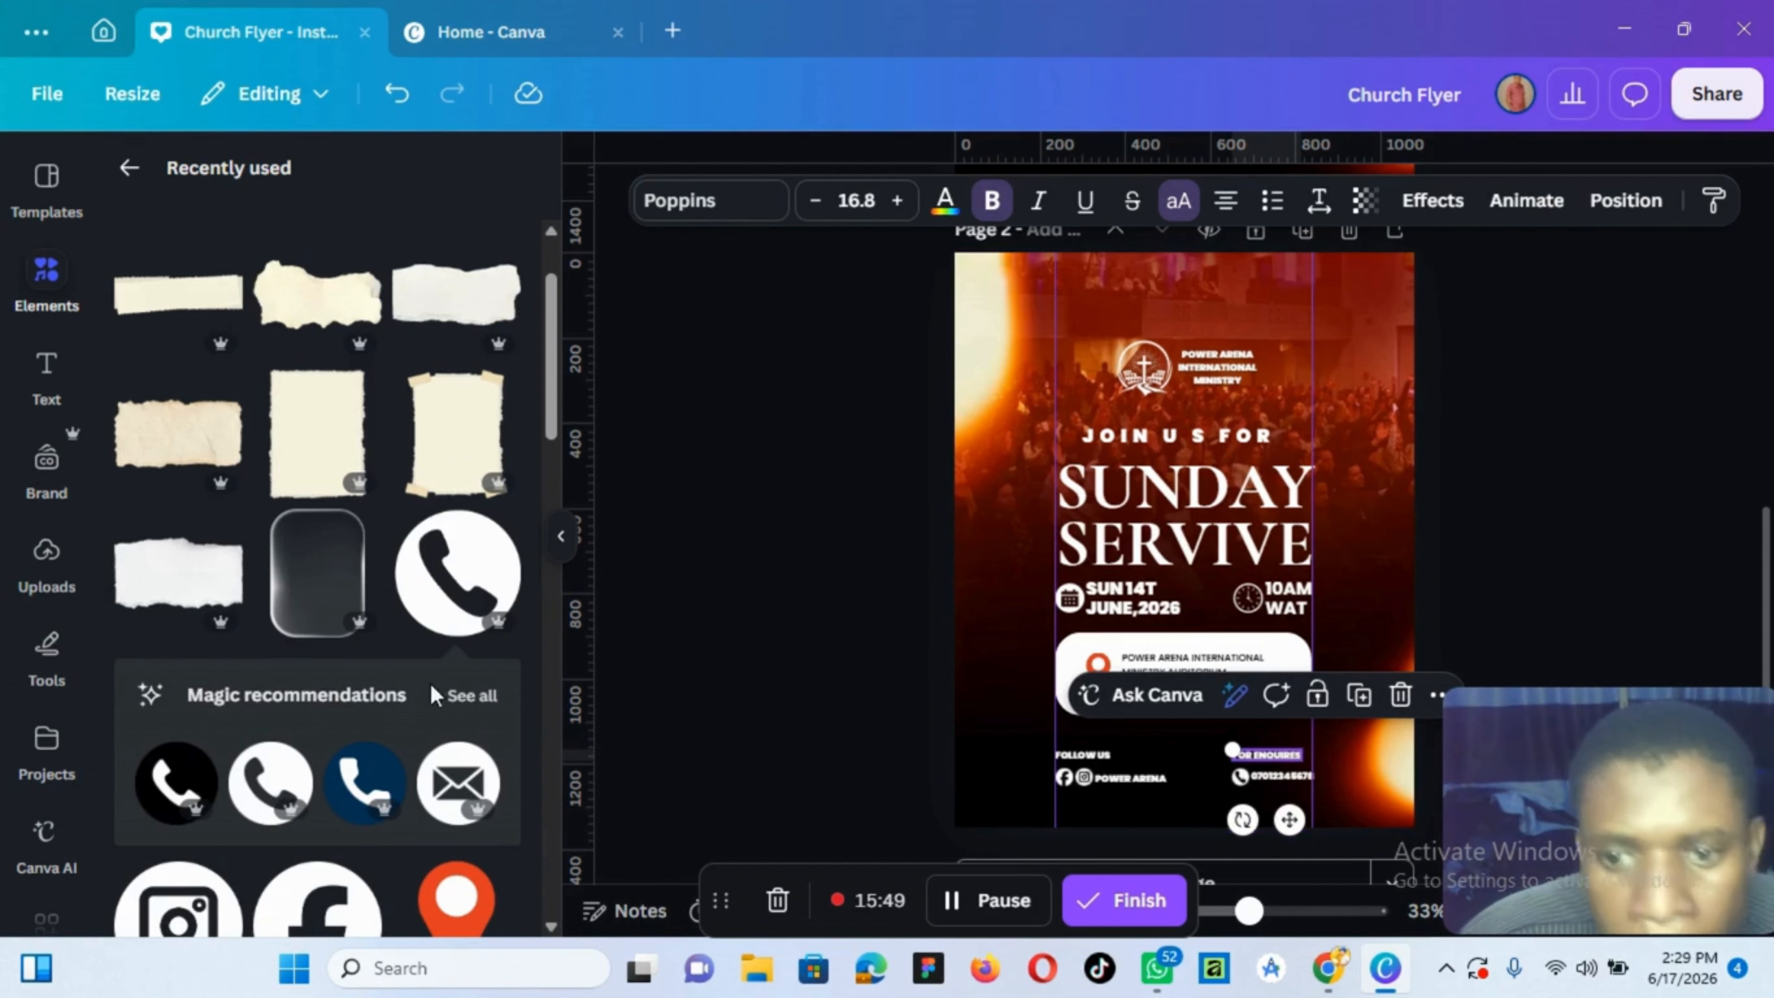
Add the White Glass Glow Shape from the recently used elements and enlarge it to about 901 × 1236 px around the flyer content
{"action": "left_click", "coordinate": [361, 532]}
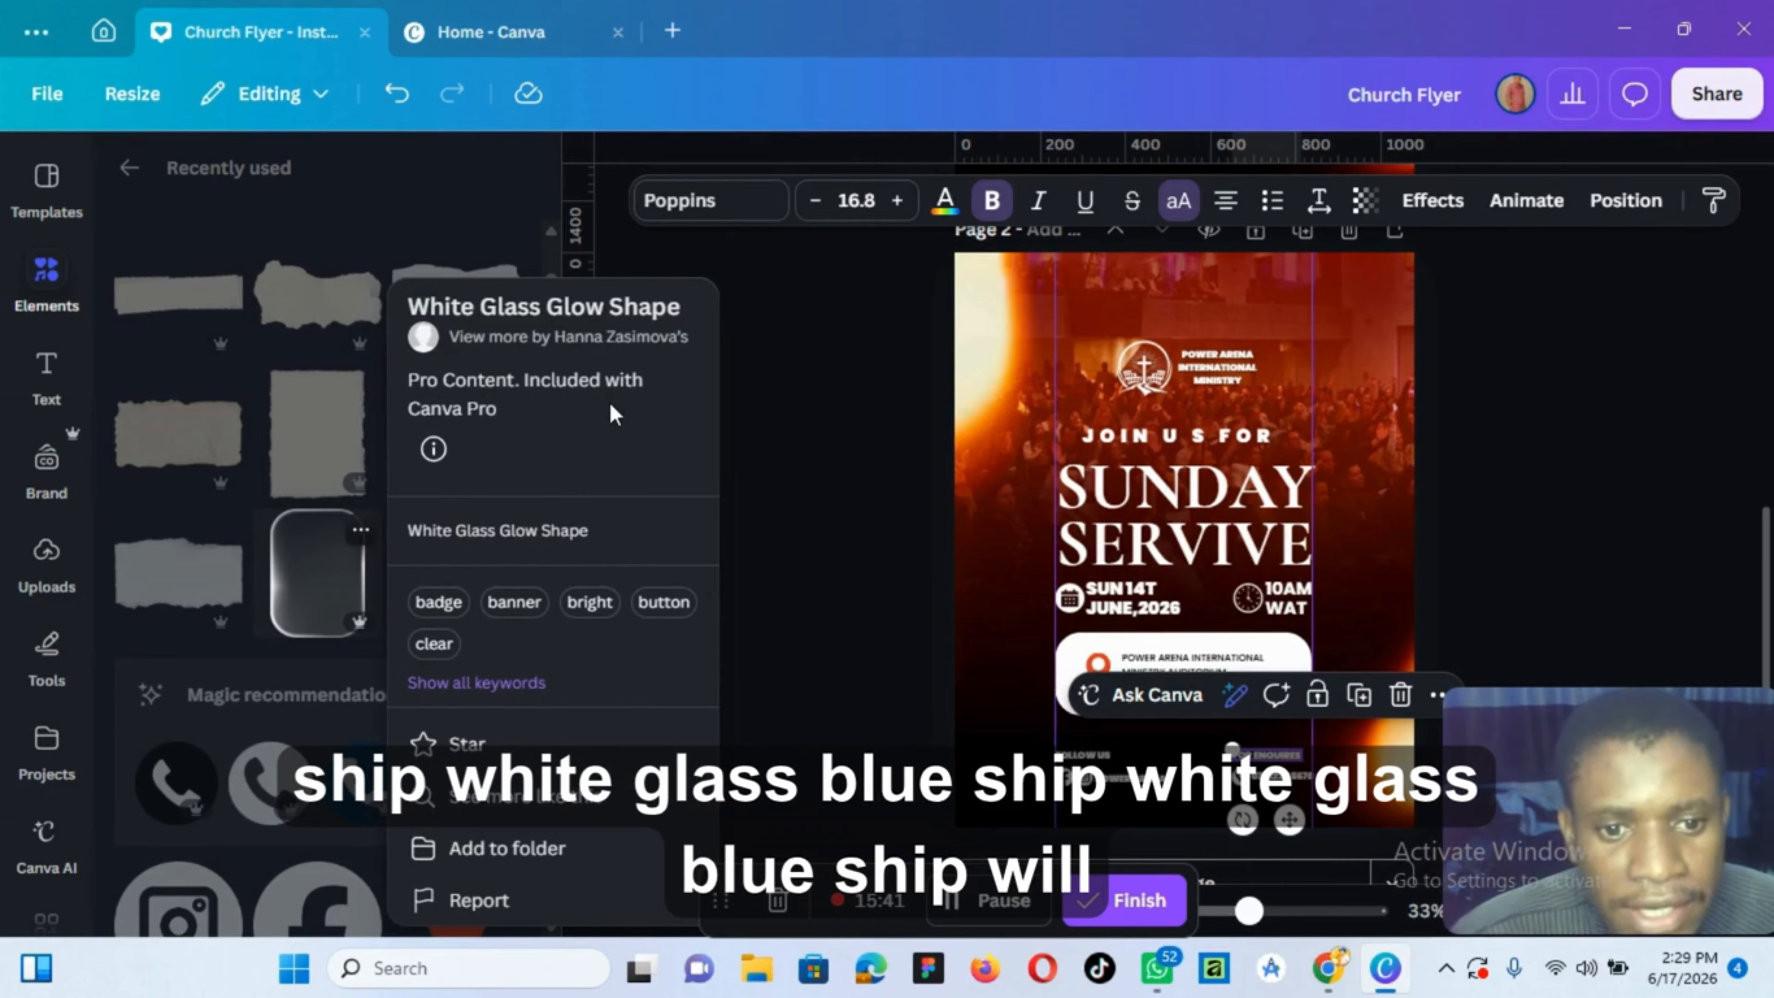
{"action": "left_click", "coordinate": [341, 610]}
{"action": "left_click", "coordinate": [307, 594]}
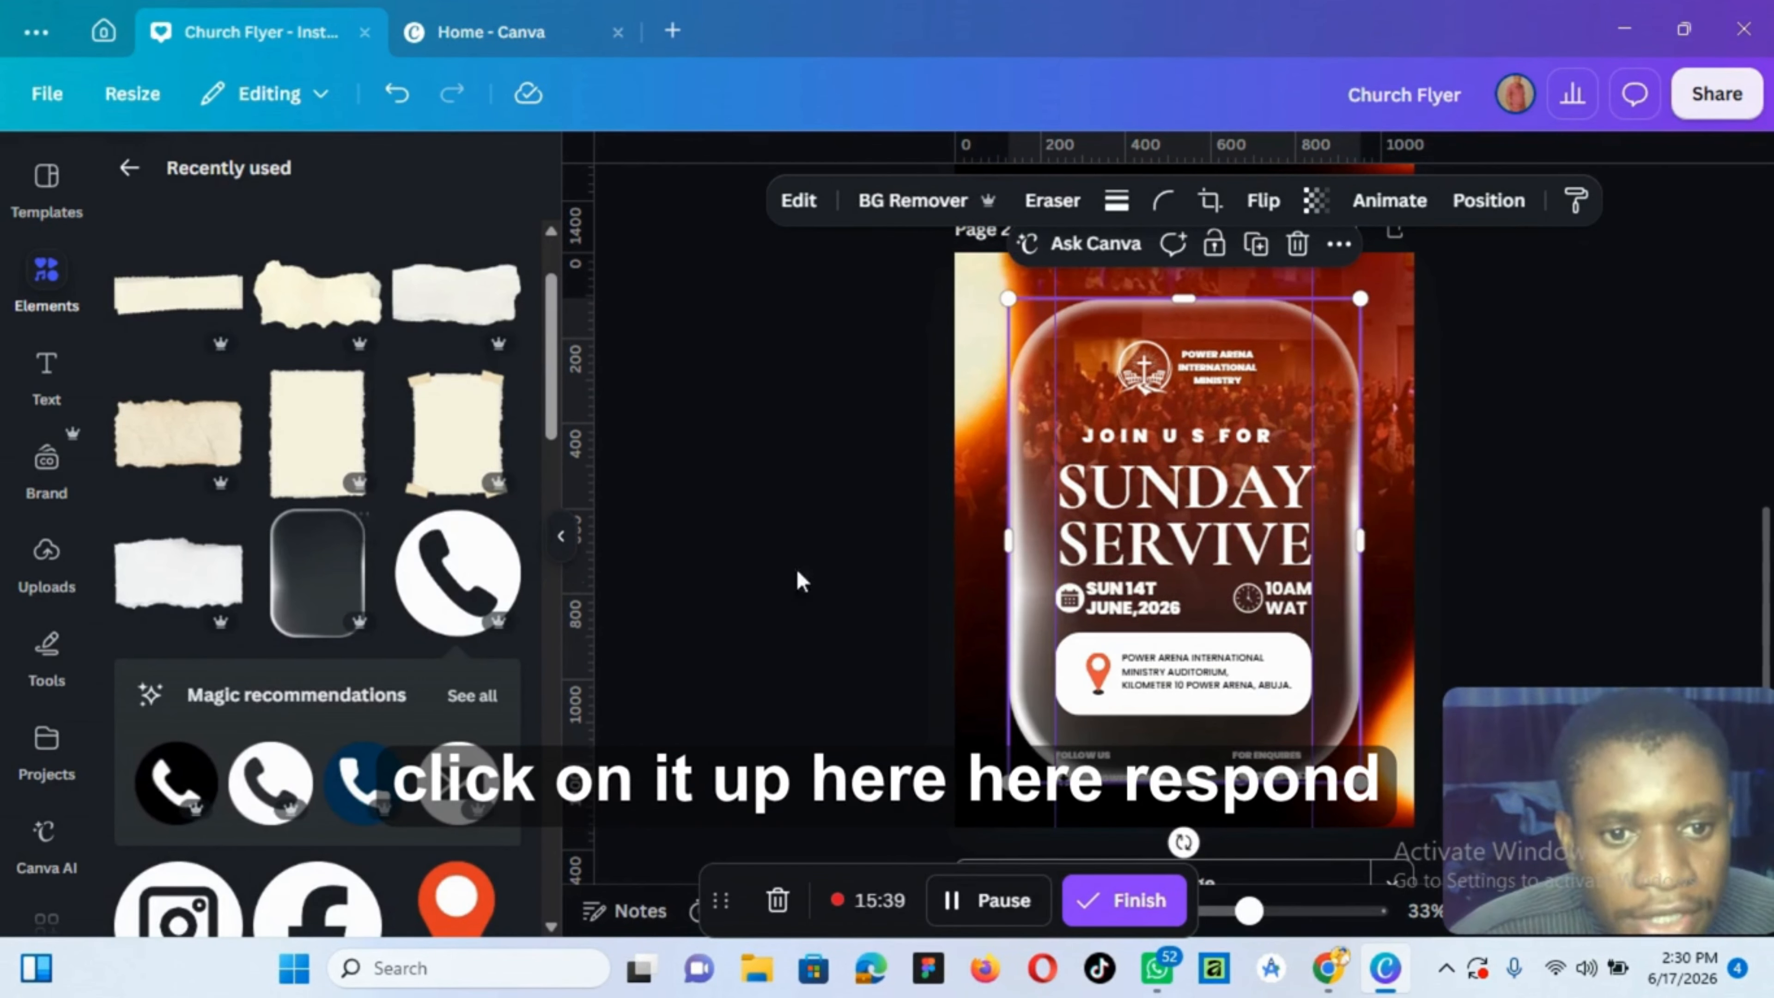
{"action": "left_click_drag", "start_coordinate": [1366, 300], "coordinate": [1429, 329]}
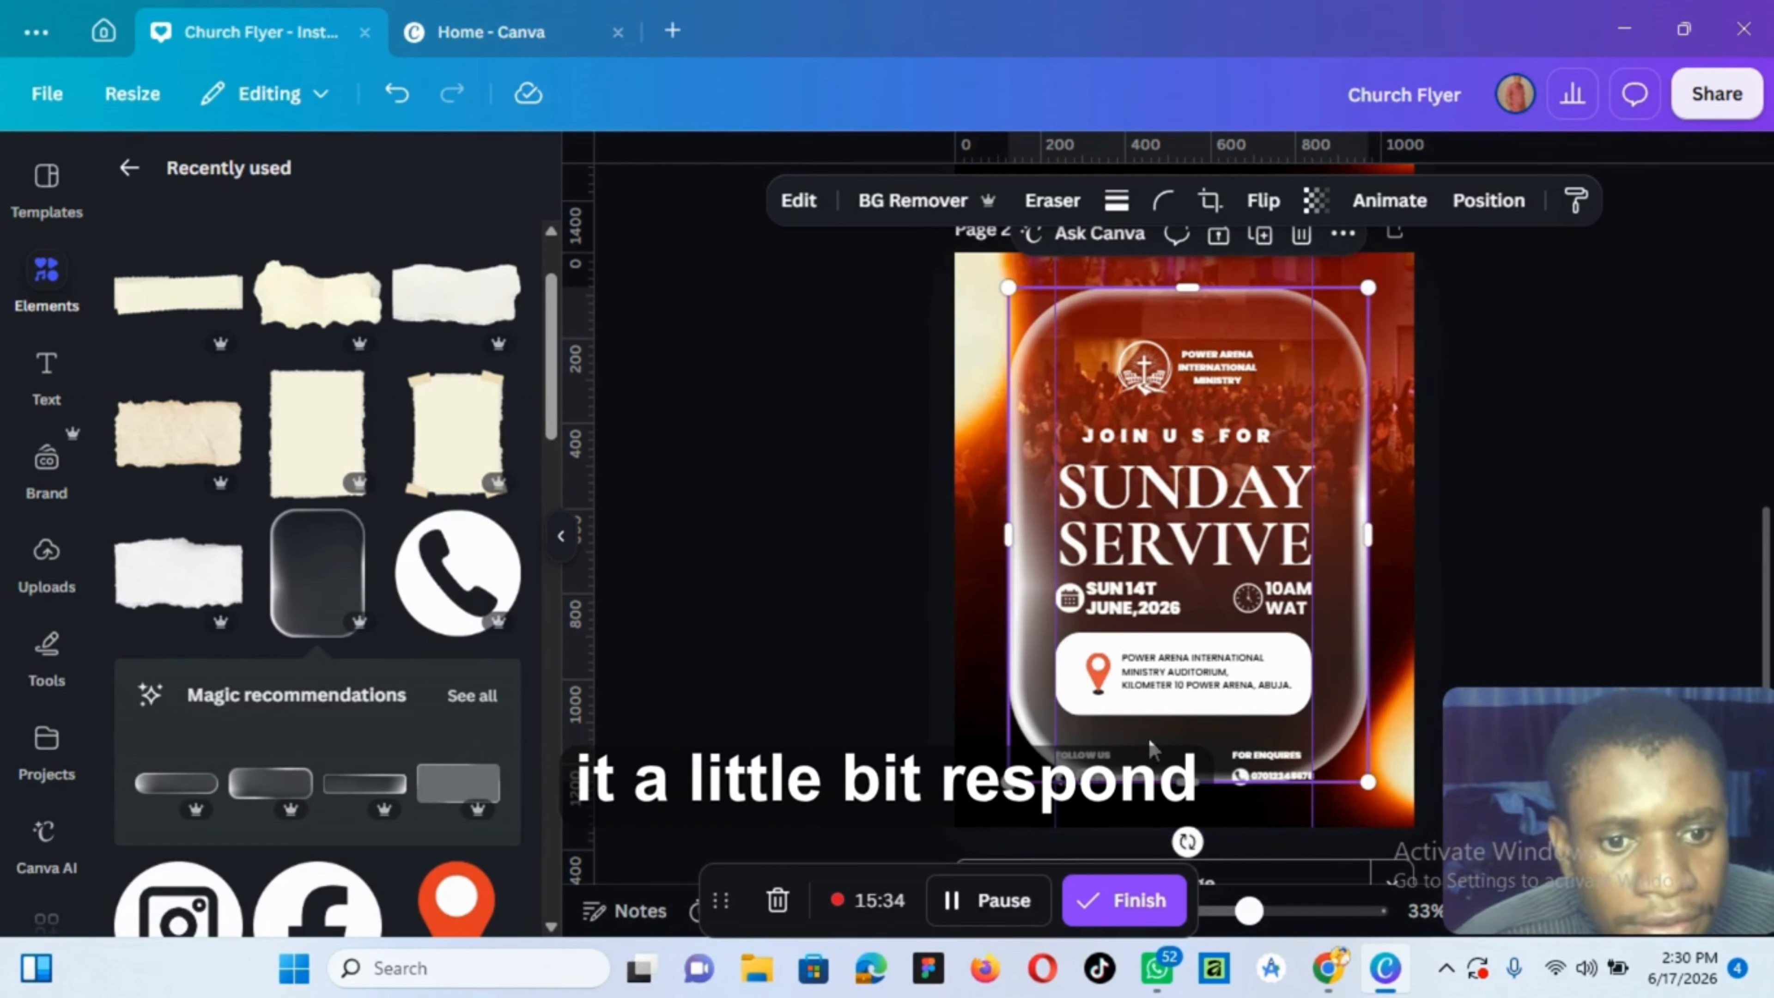
{"action": "left_click_drag", "start_coordinate": [1008, 782], "coordinate": [1002, 818]}
Center the glass shape horizontally on the page and set its transparency to 57
{"action": "left_click", "coordinate": [1488, 202]}
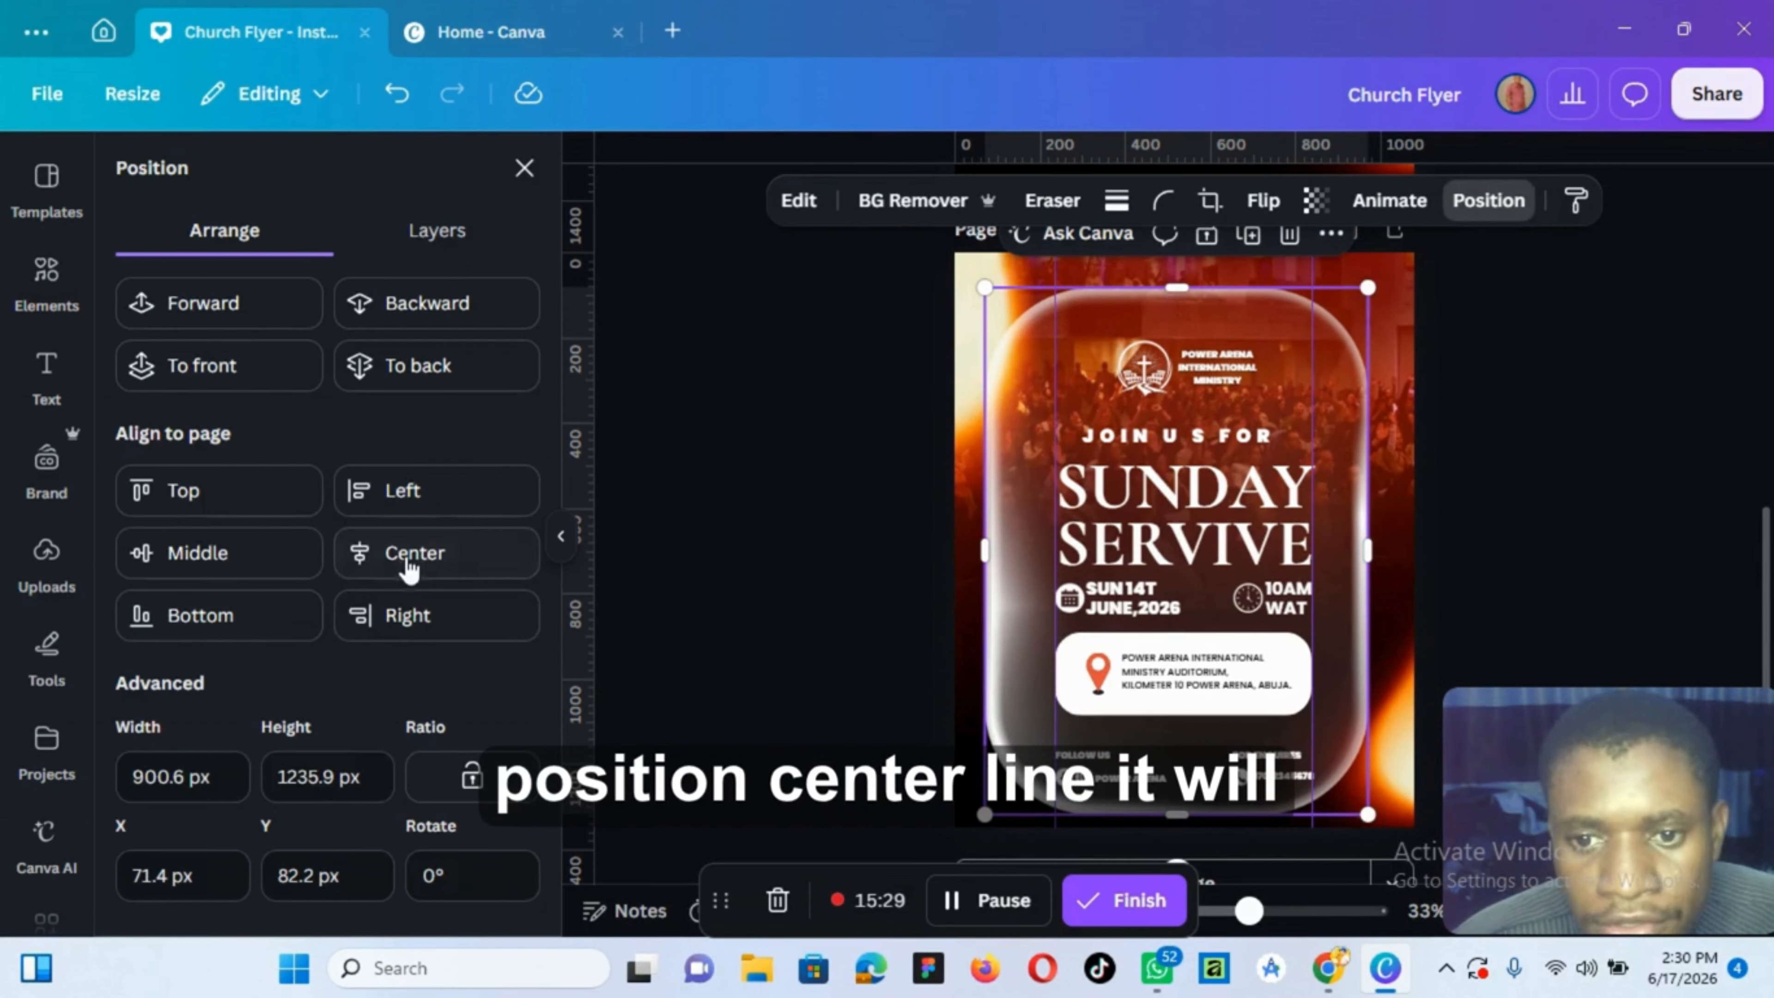
{"action": "left_click", "coordinate": [410, 563]}
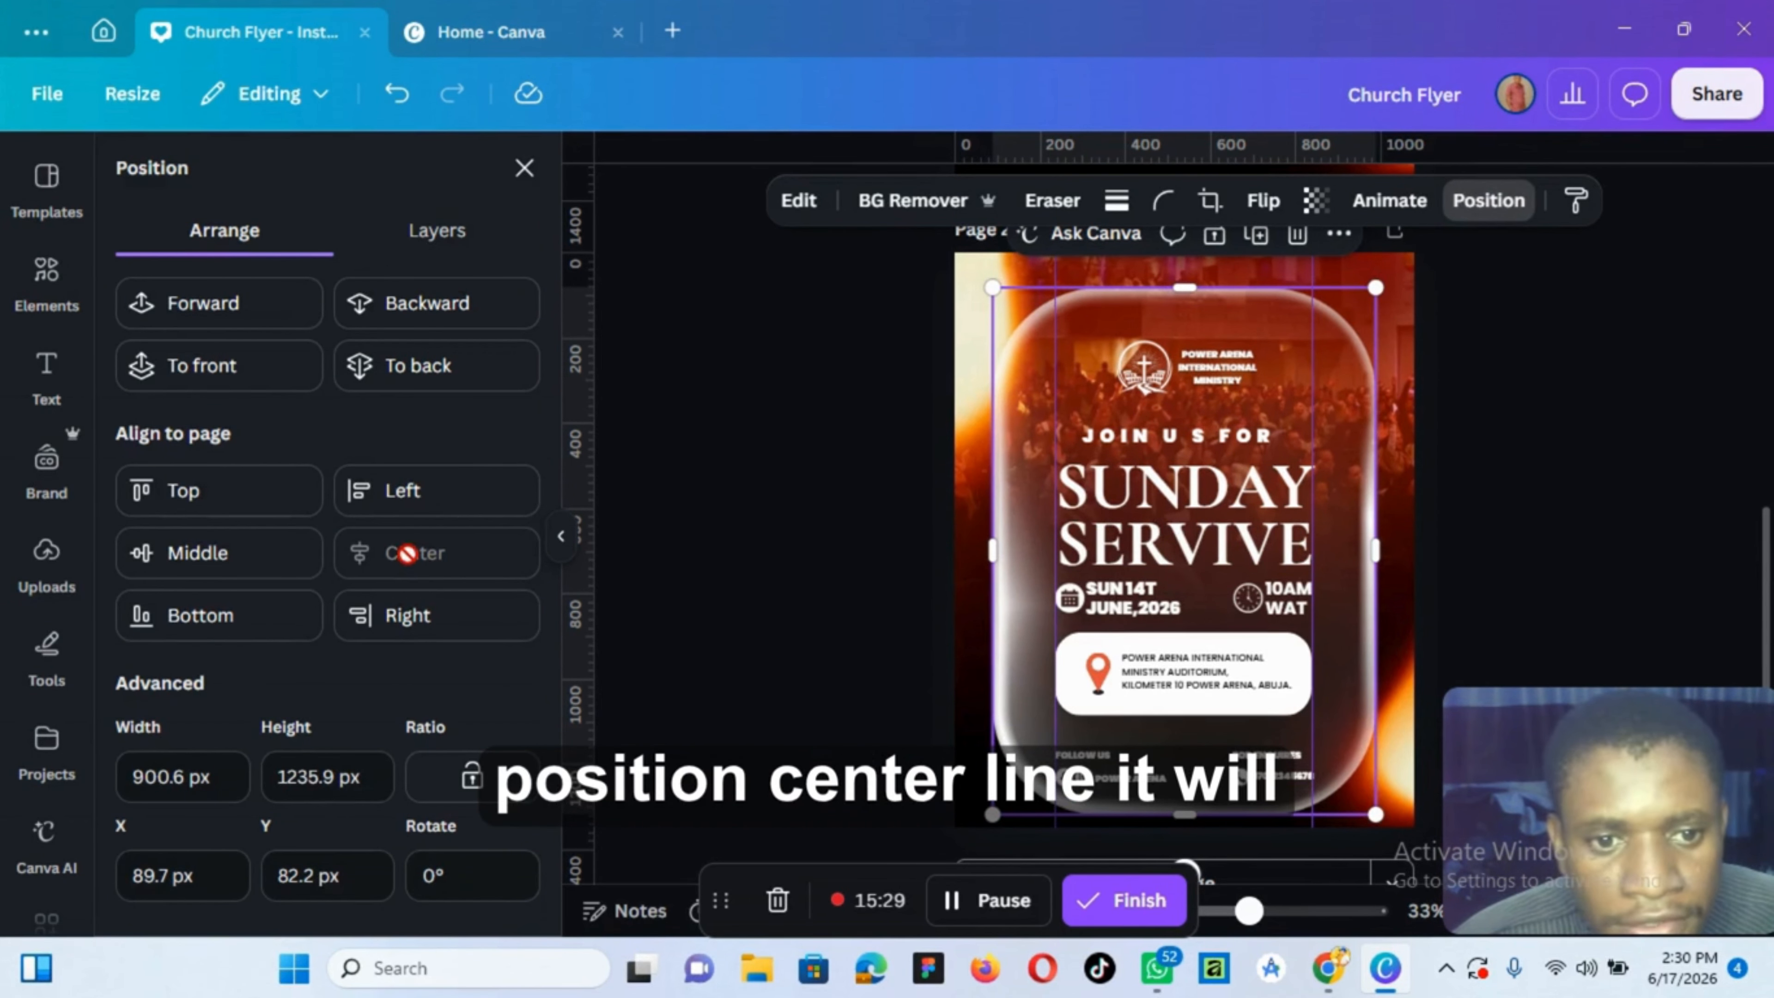
{"action": "left_click", "coordinate": [1312, 199]}
{"action": "left_click", "coordinate": [1435, 308]}
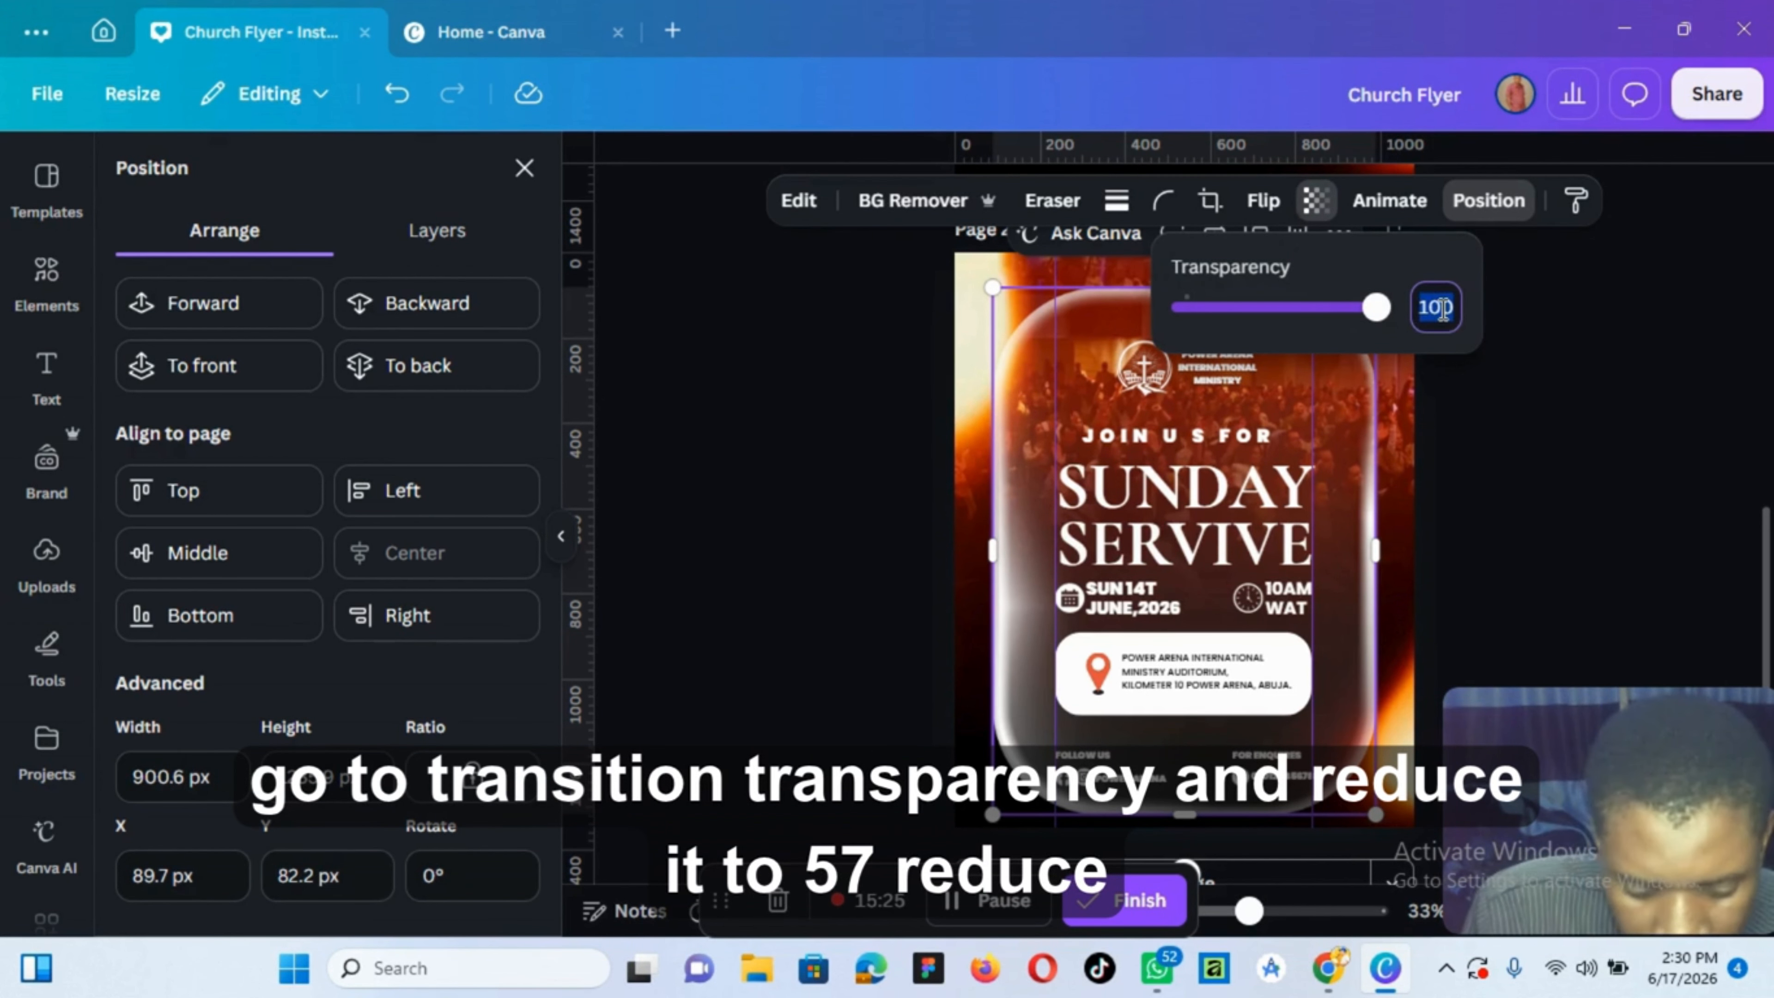
{"action": "type", "text": "57"}
{"action": "key", "text": "Return"}
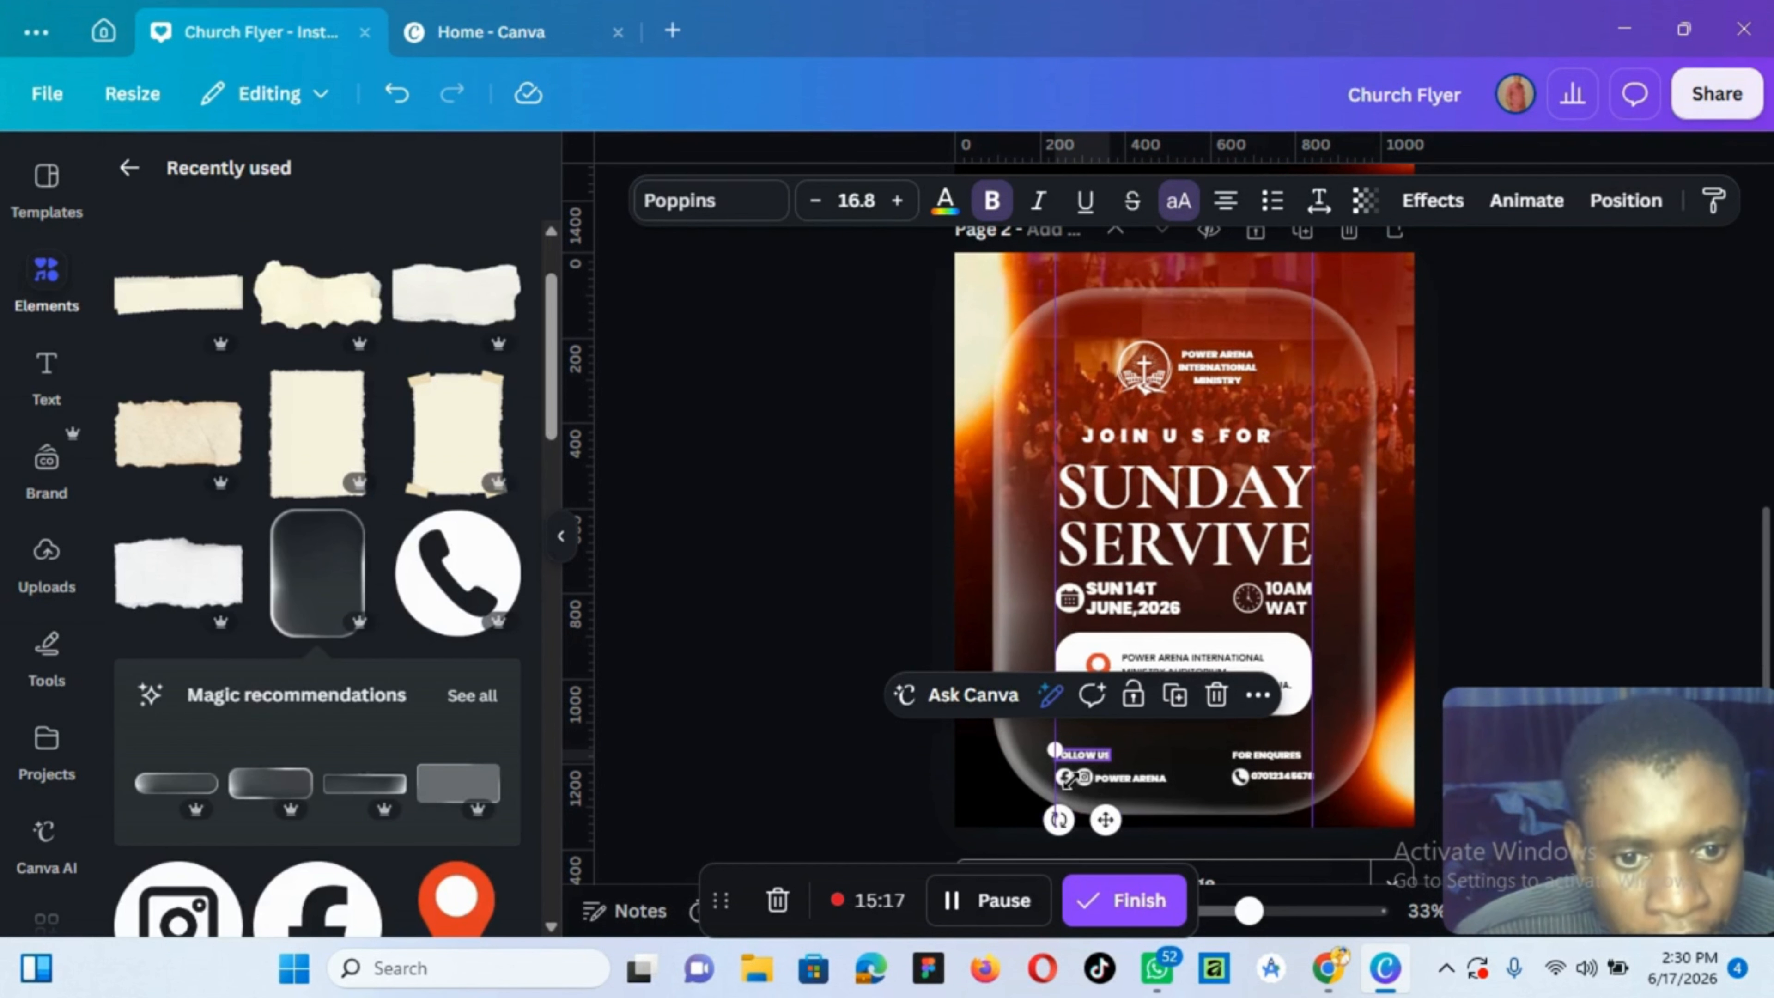
{"action": "left_click", "coordinate": [1100, 779], "text": "shift"}
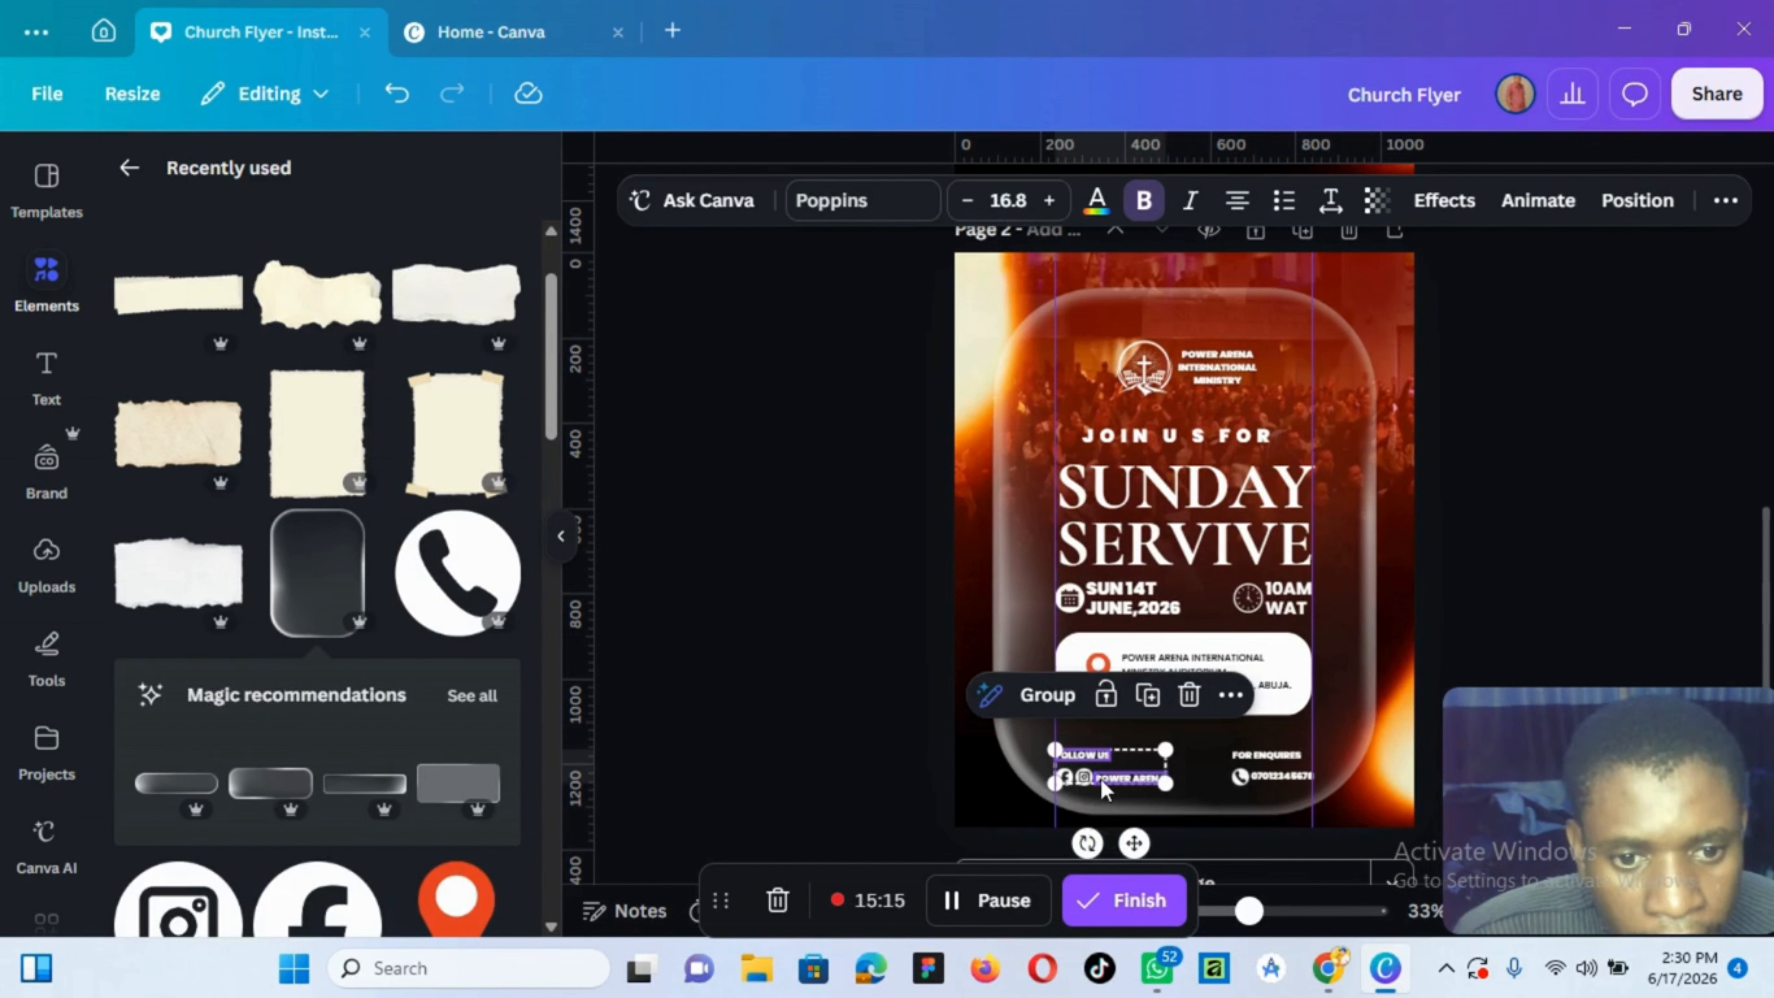
{"action": "left_click", "coordinate": [1084, 778], "text": "shift"}
{"action": "left_click", "coordinate": [1064, 777], "text": "shift"}
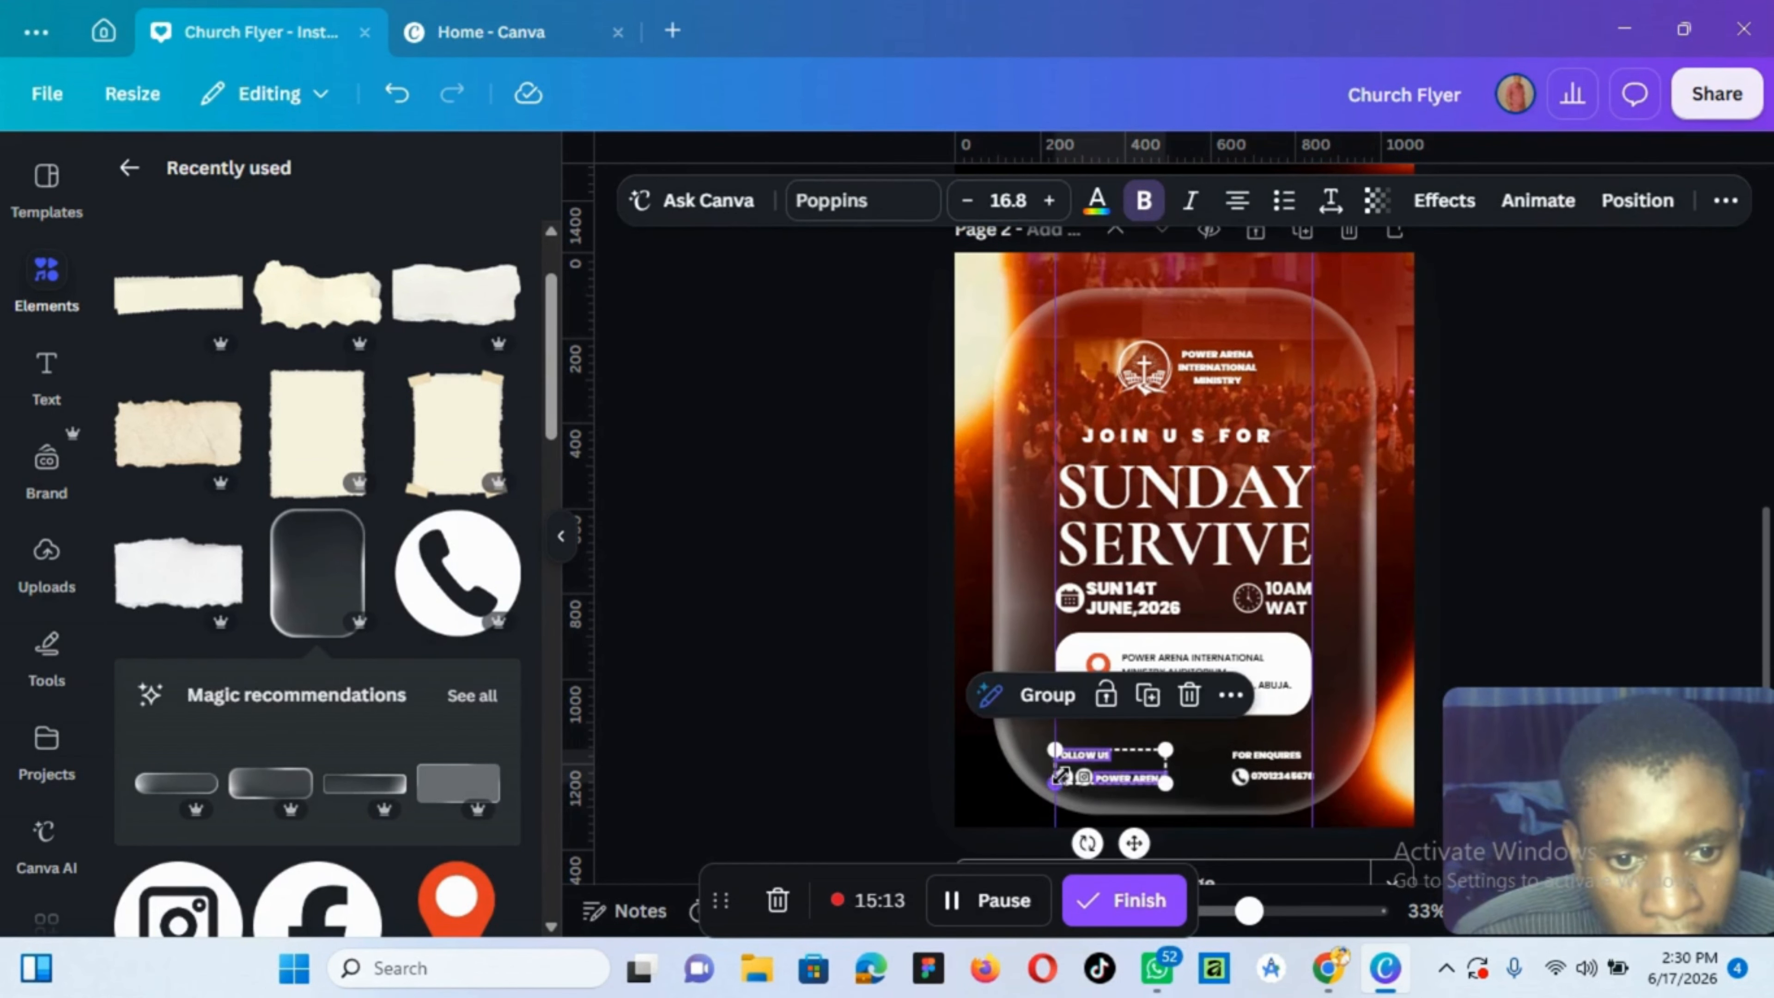
{"action": "left_click", "coordinate": [1258, 762], "text": "shift"}
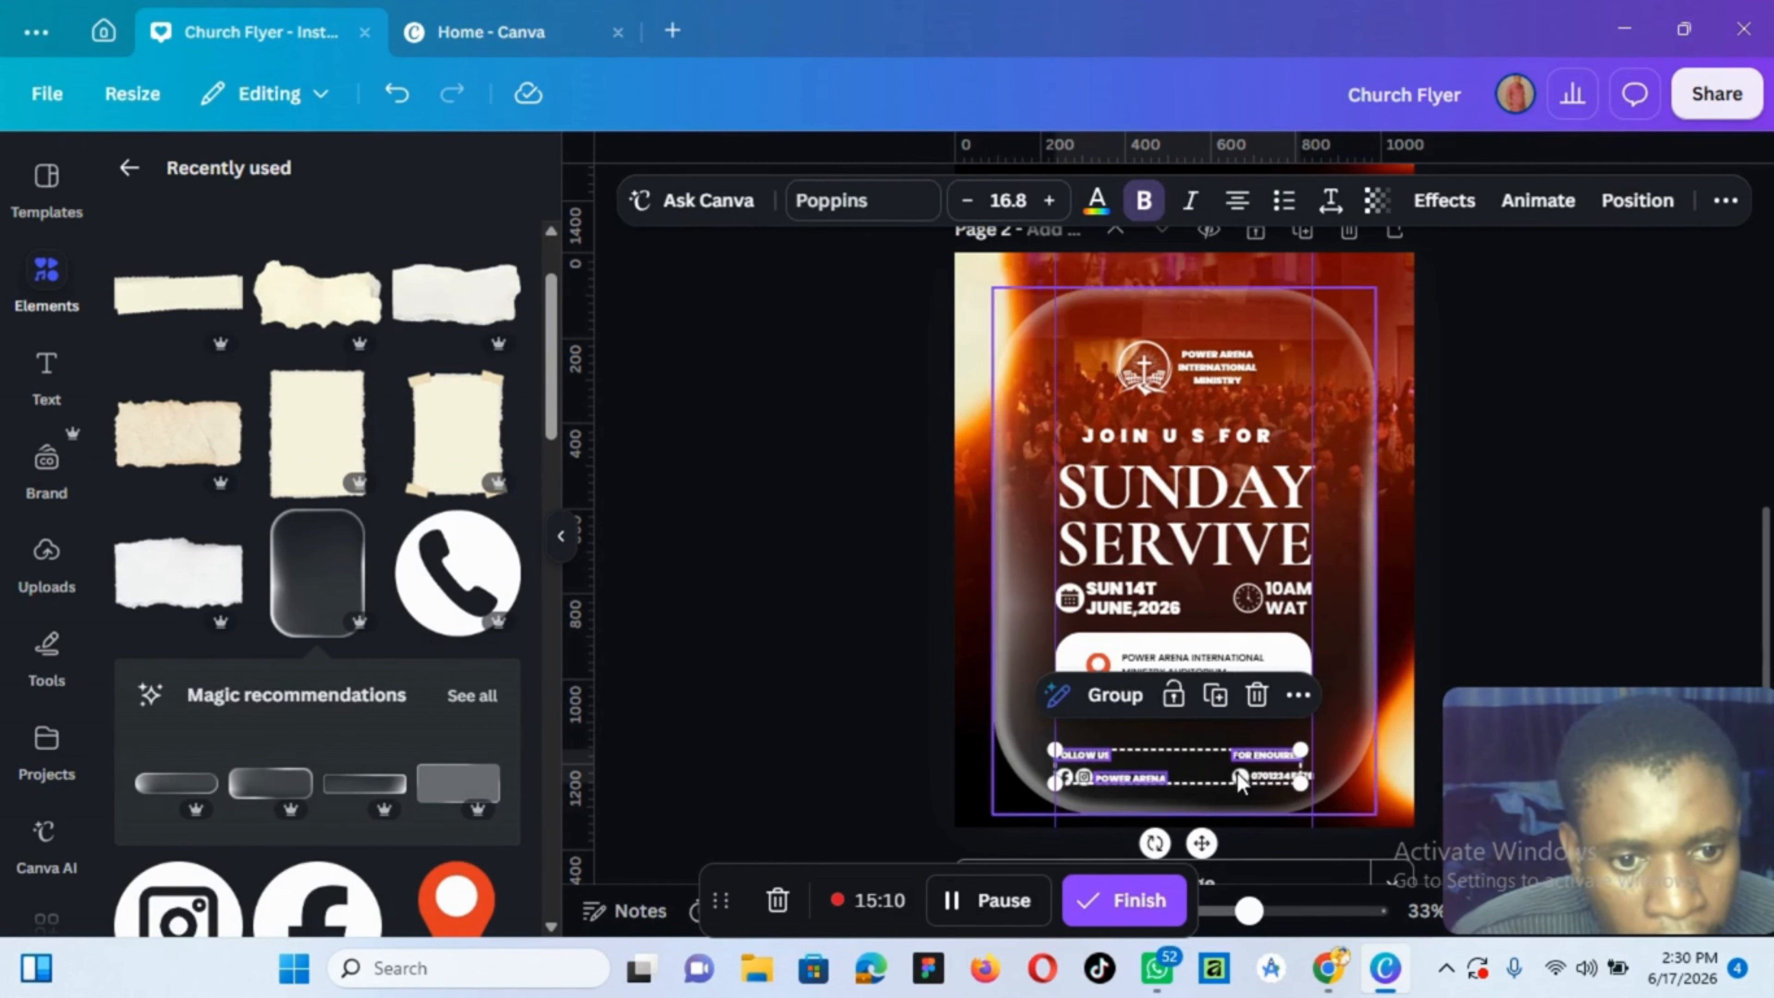
{"action": "left_click", "coordinate": [1239, 779], "text": "shift"}
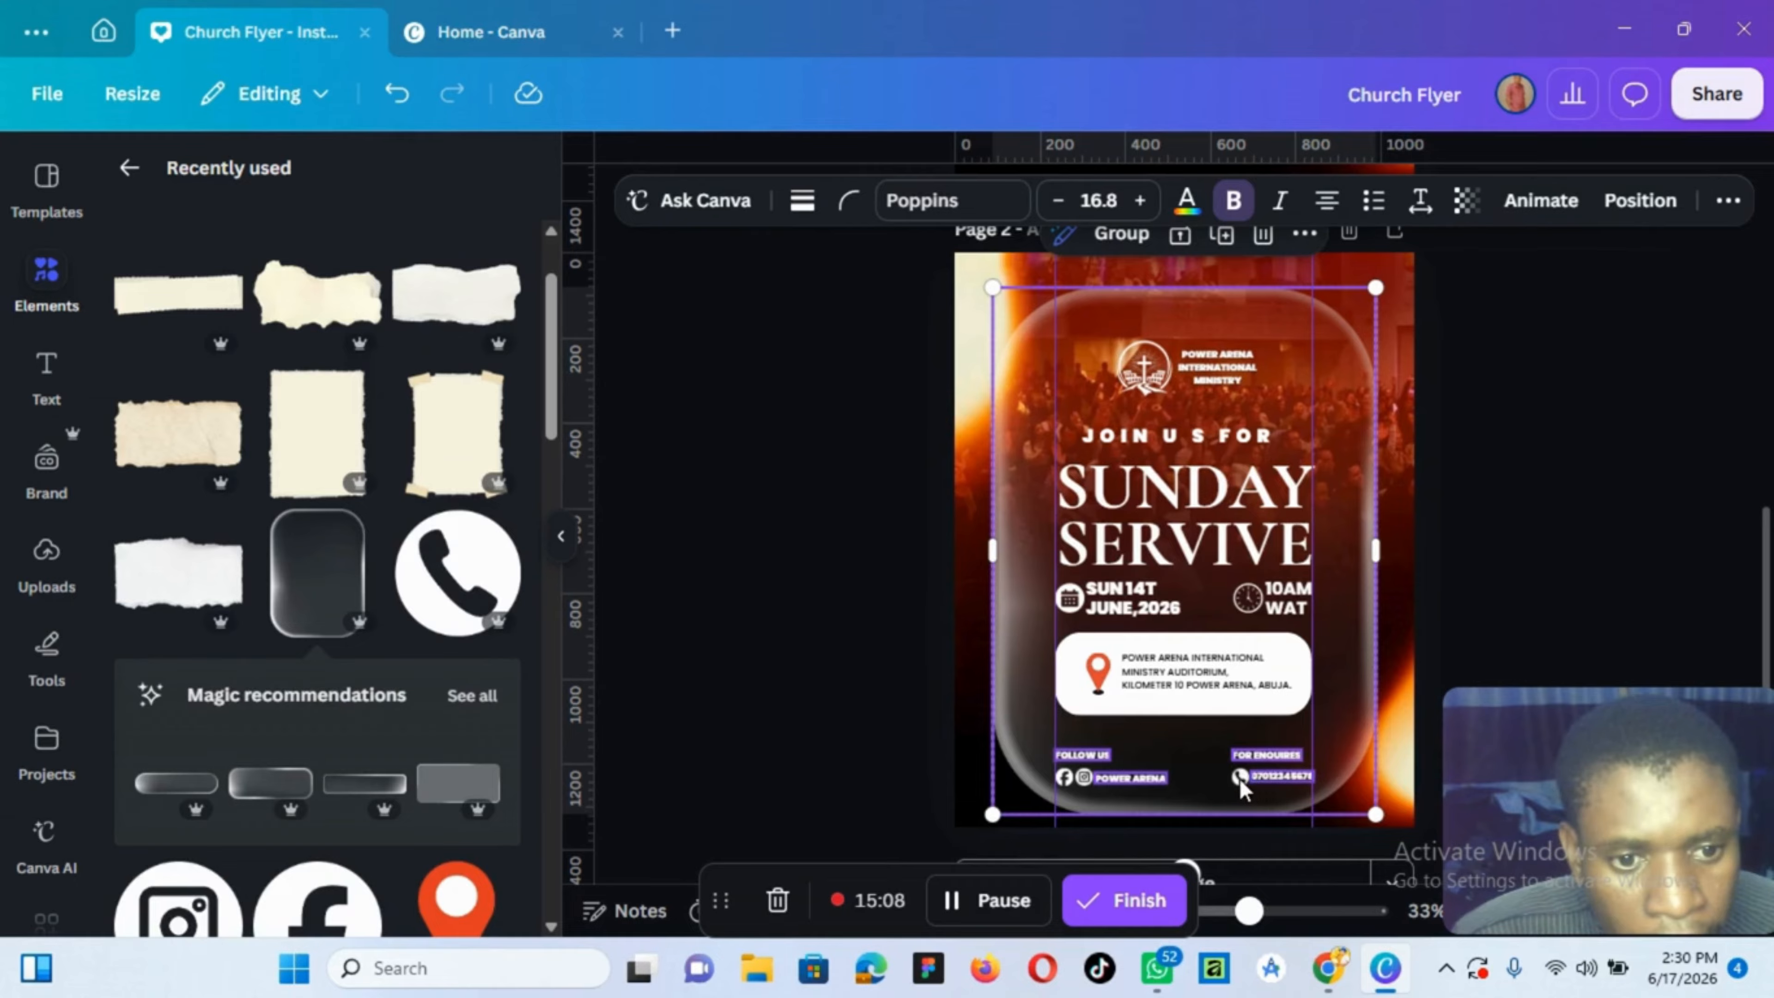
{"action": "left_click", "coordinate": [1235, 777], "text": "shift"}
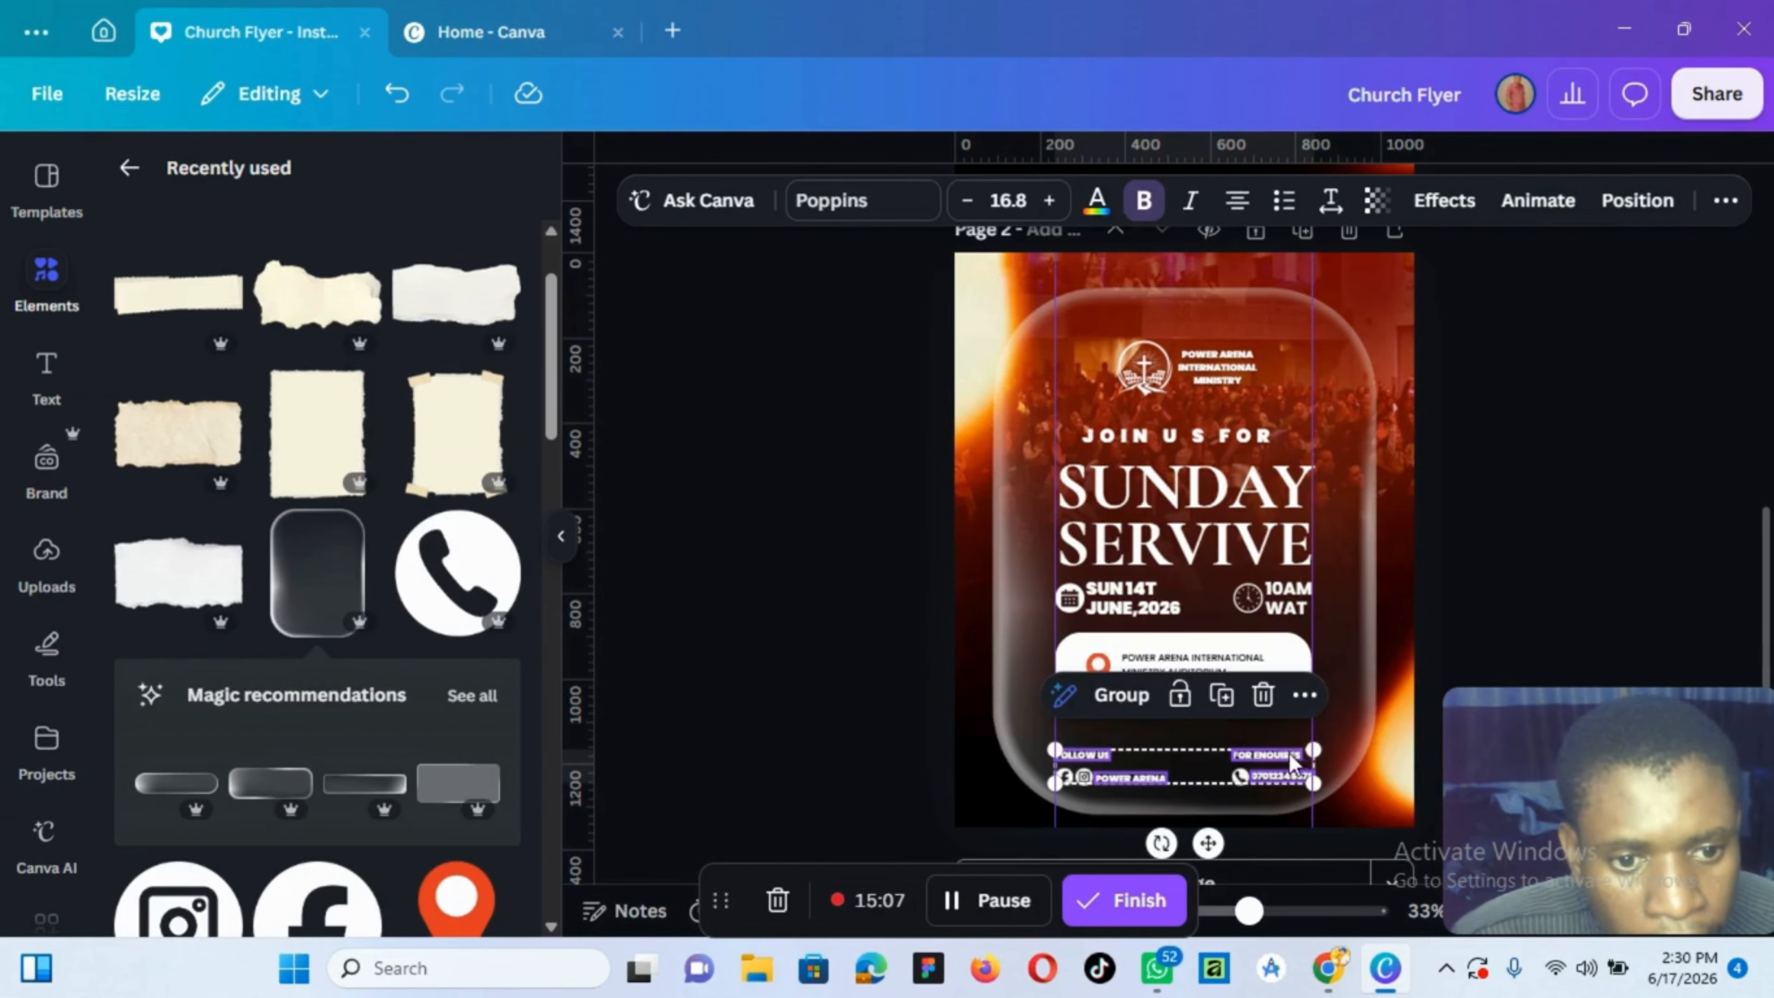
{"action": "left_click", "coordinate": [1238, 773], "text": "shift"}
{"action": "left_click", "coordinate": [1240, 777]}
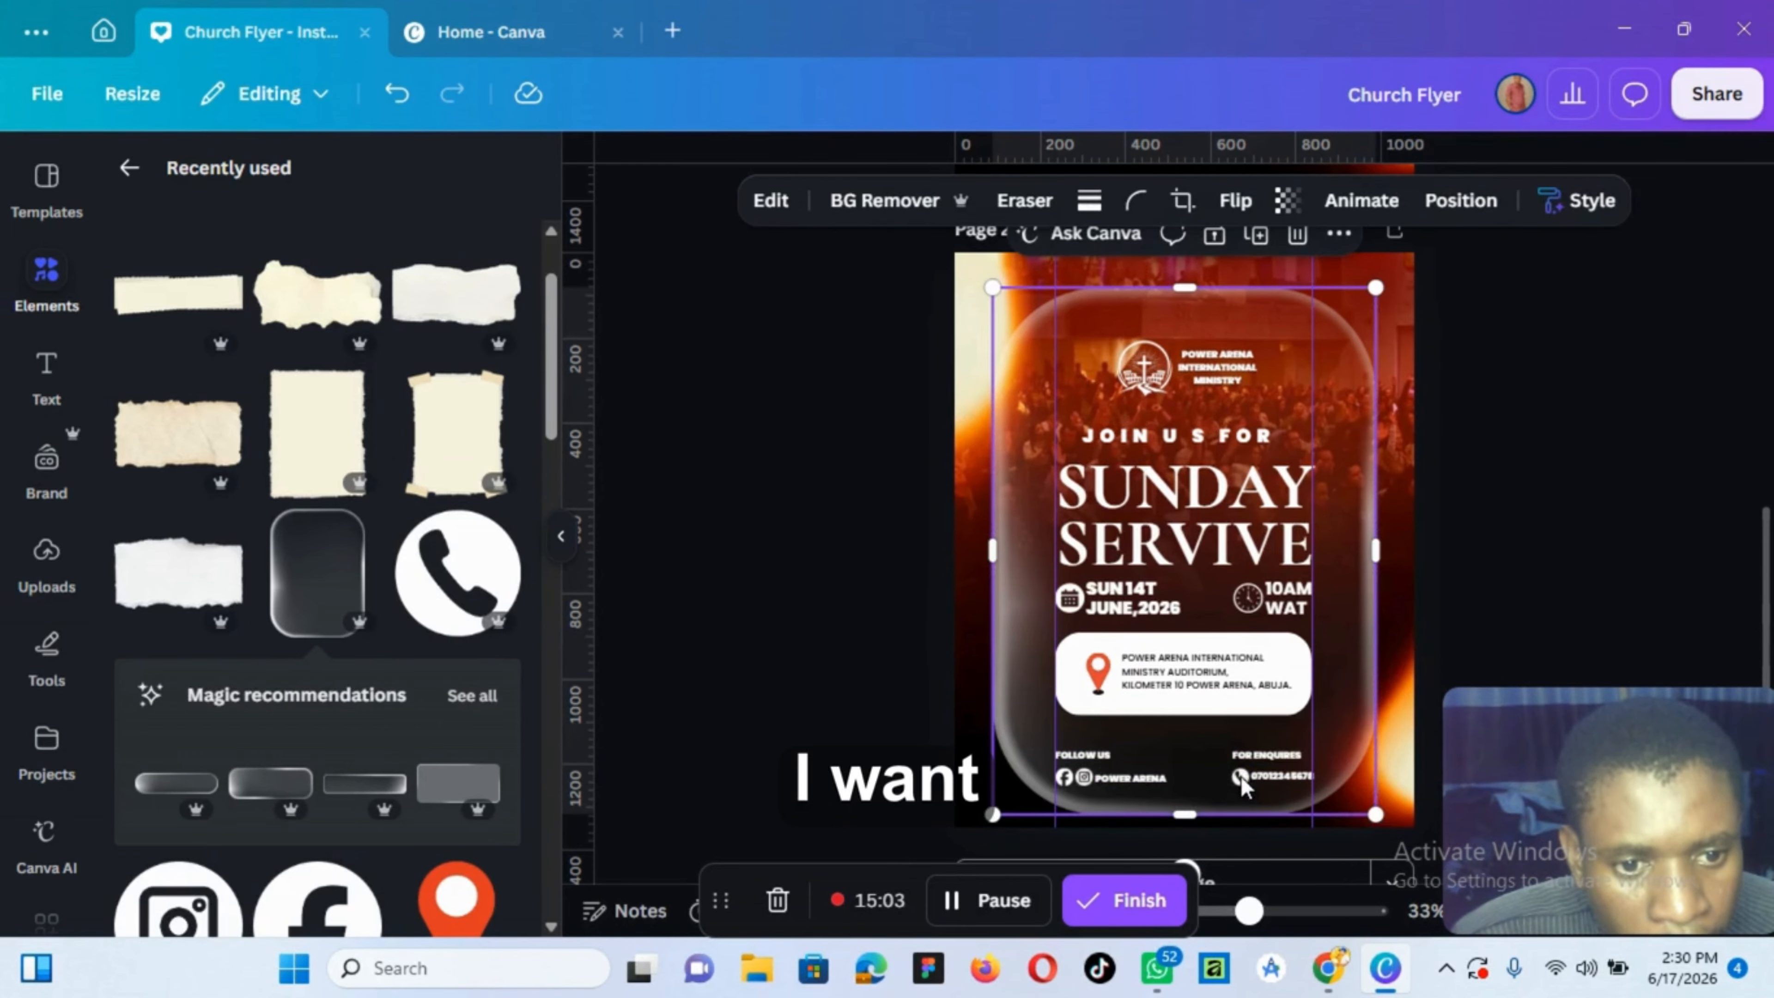
{"action": "left_click", "coordinate": [1461, 645]}
{"action": "left_click", "coordinate": [1092, 756]}
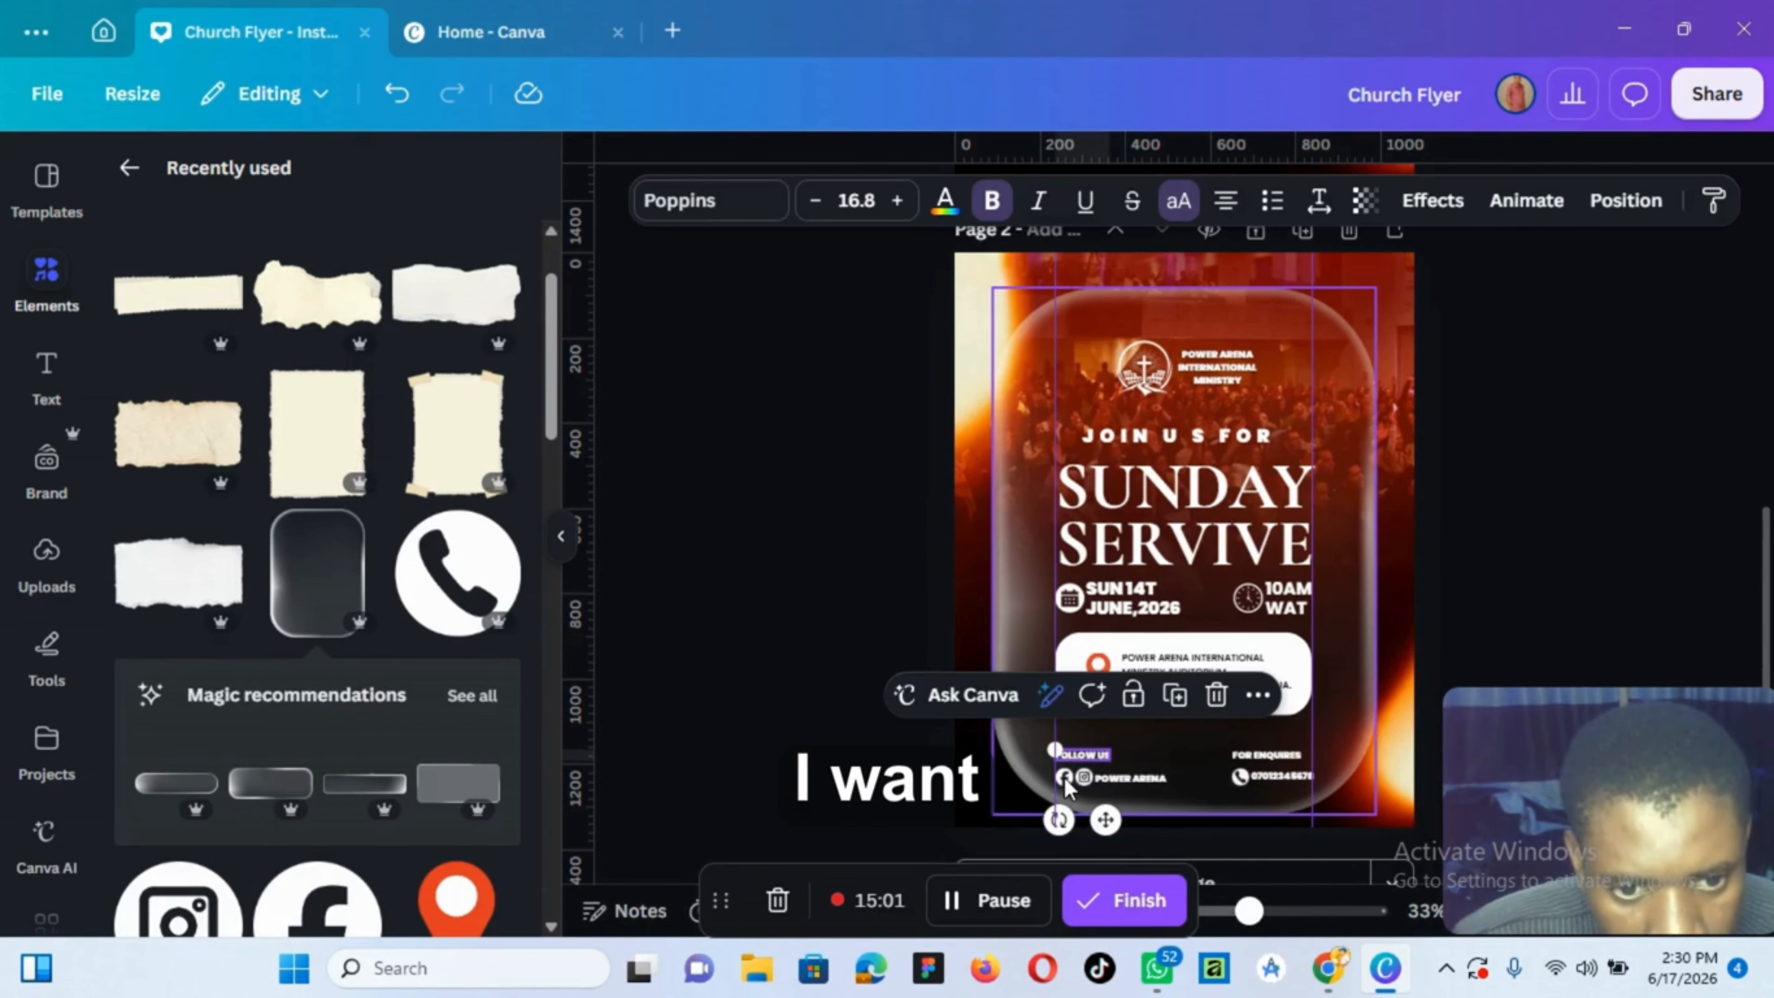
{"action": "left_click", "coordinate": [1064, 778], "text": "shift"}
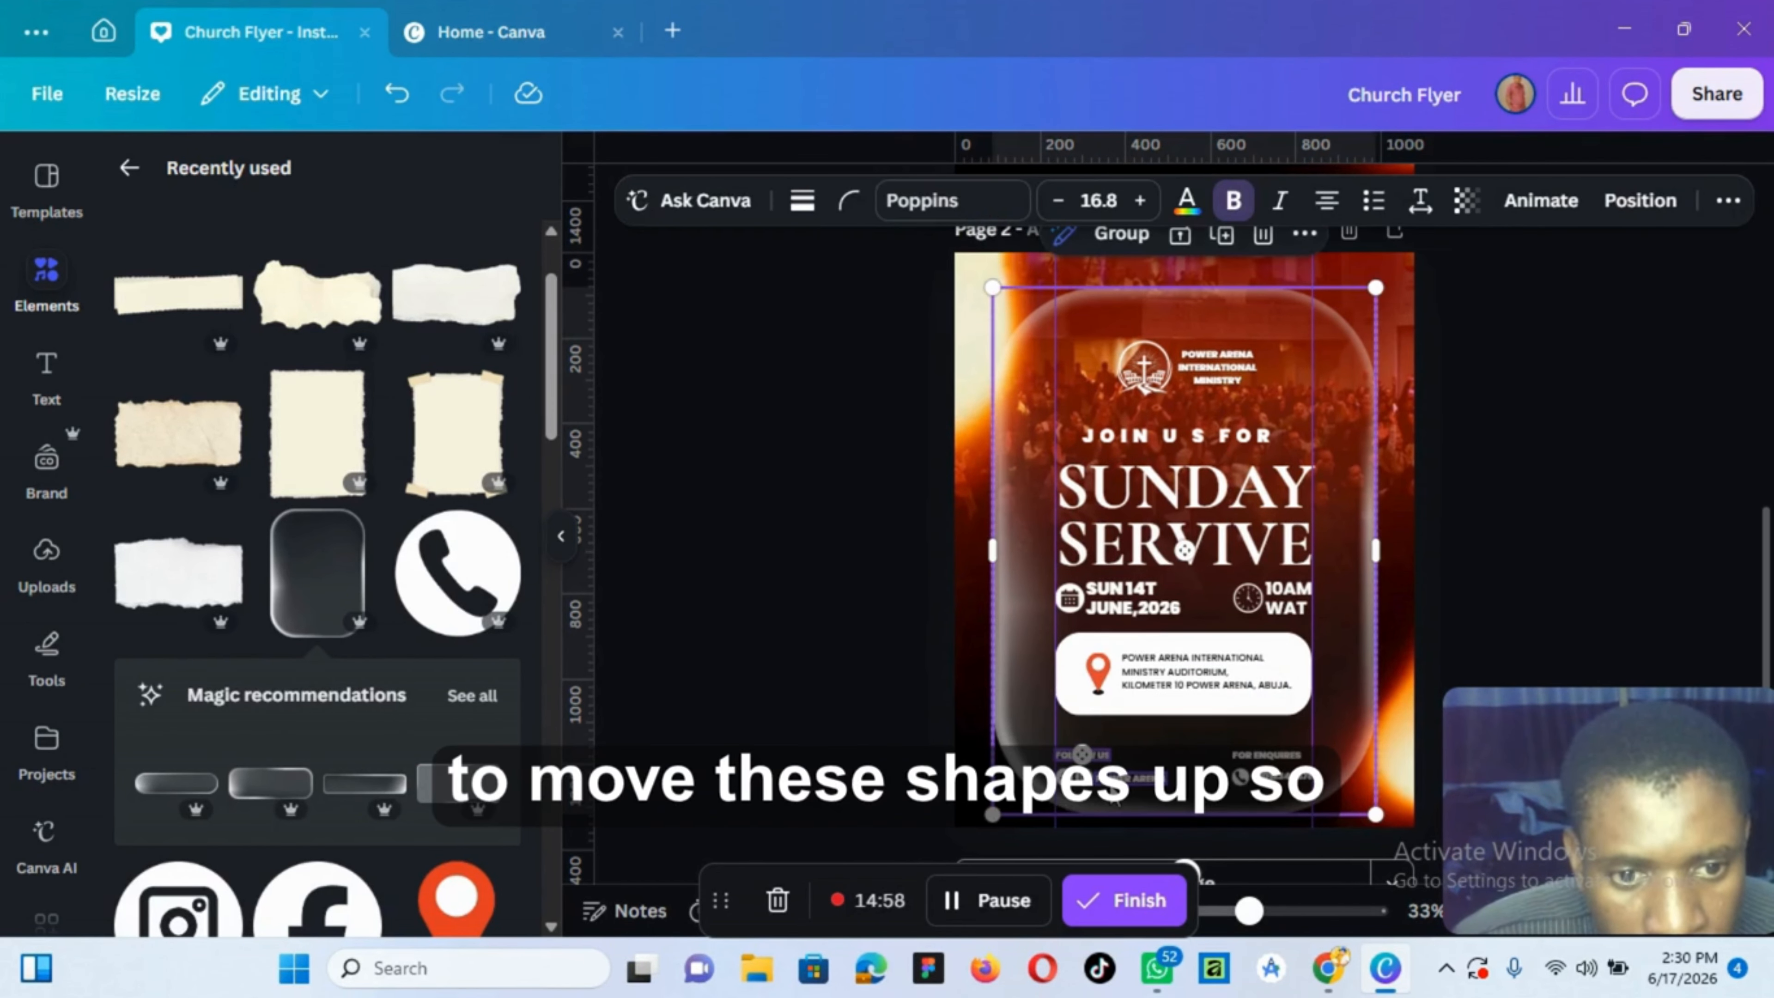
{"action": "left_click", "coordinate": [1092, 789], "text": "shift"}
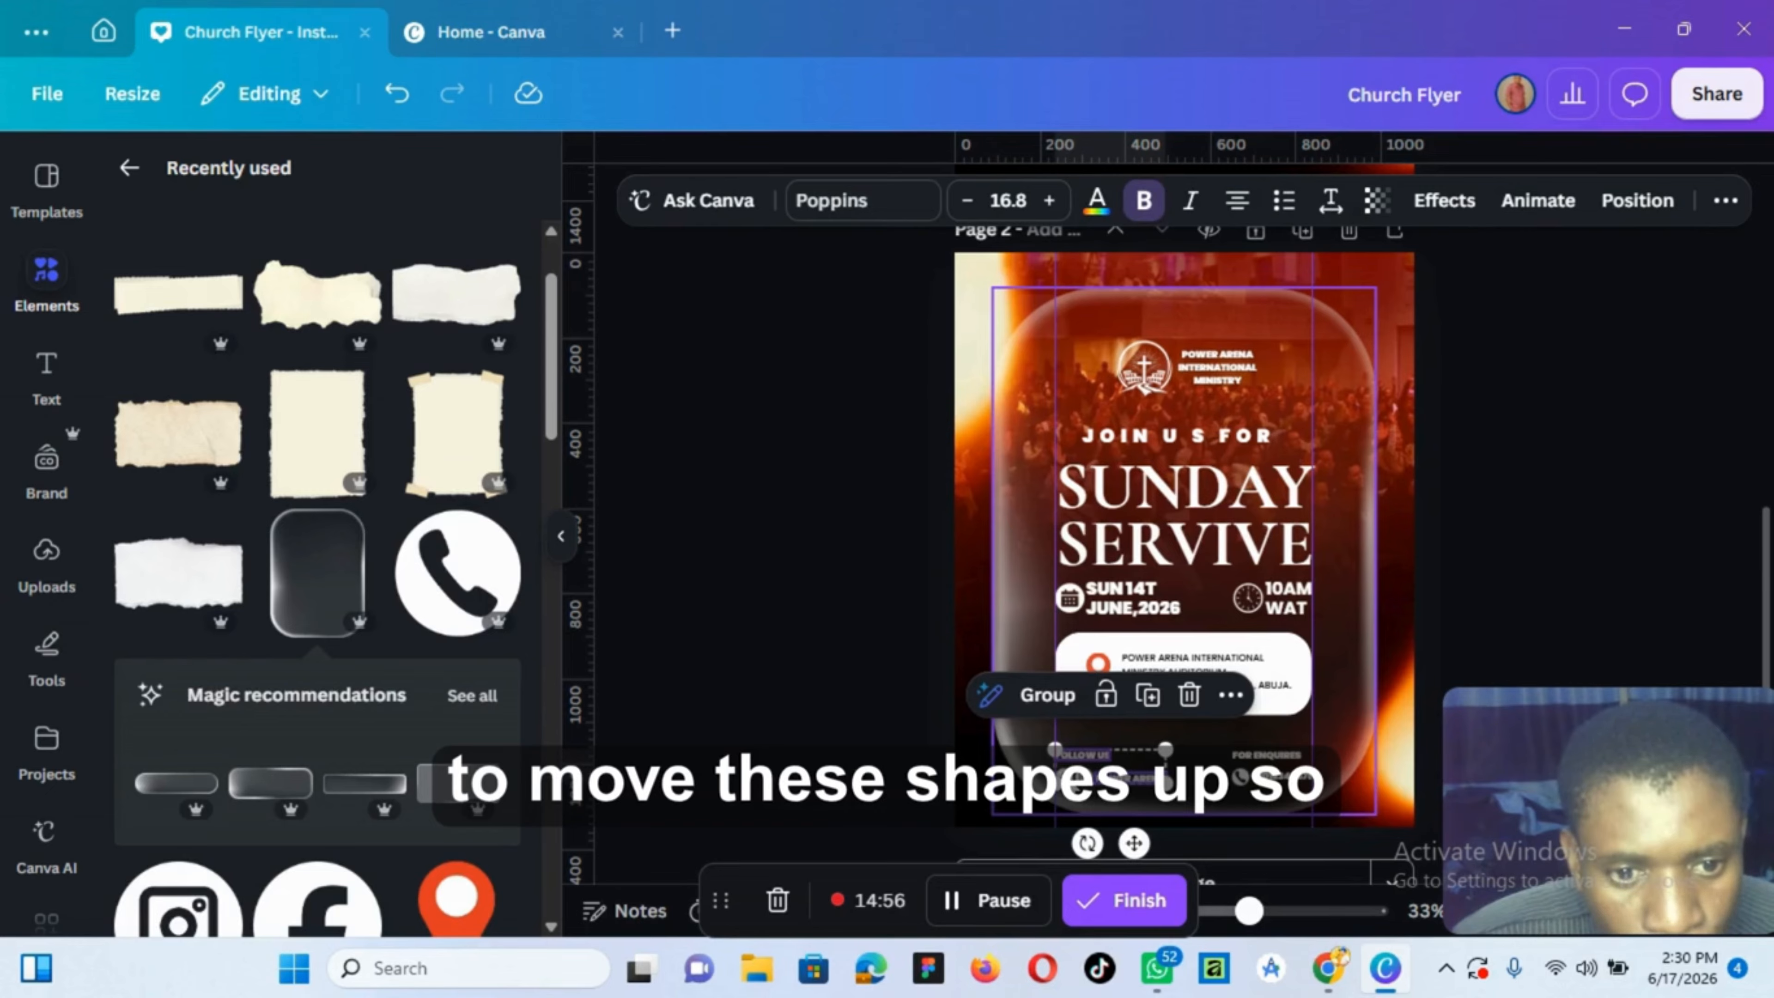
{"action": "left_click", "coordinate": [1068, 783], "text": "shift"}
{"action": "left_click", "coordinate": [1465, 603]}
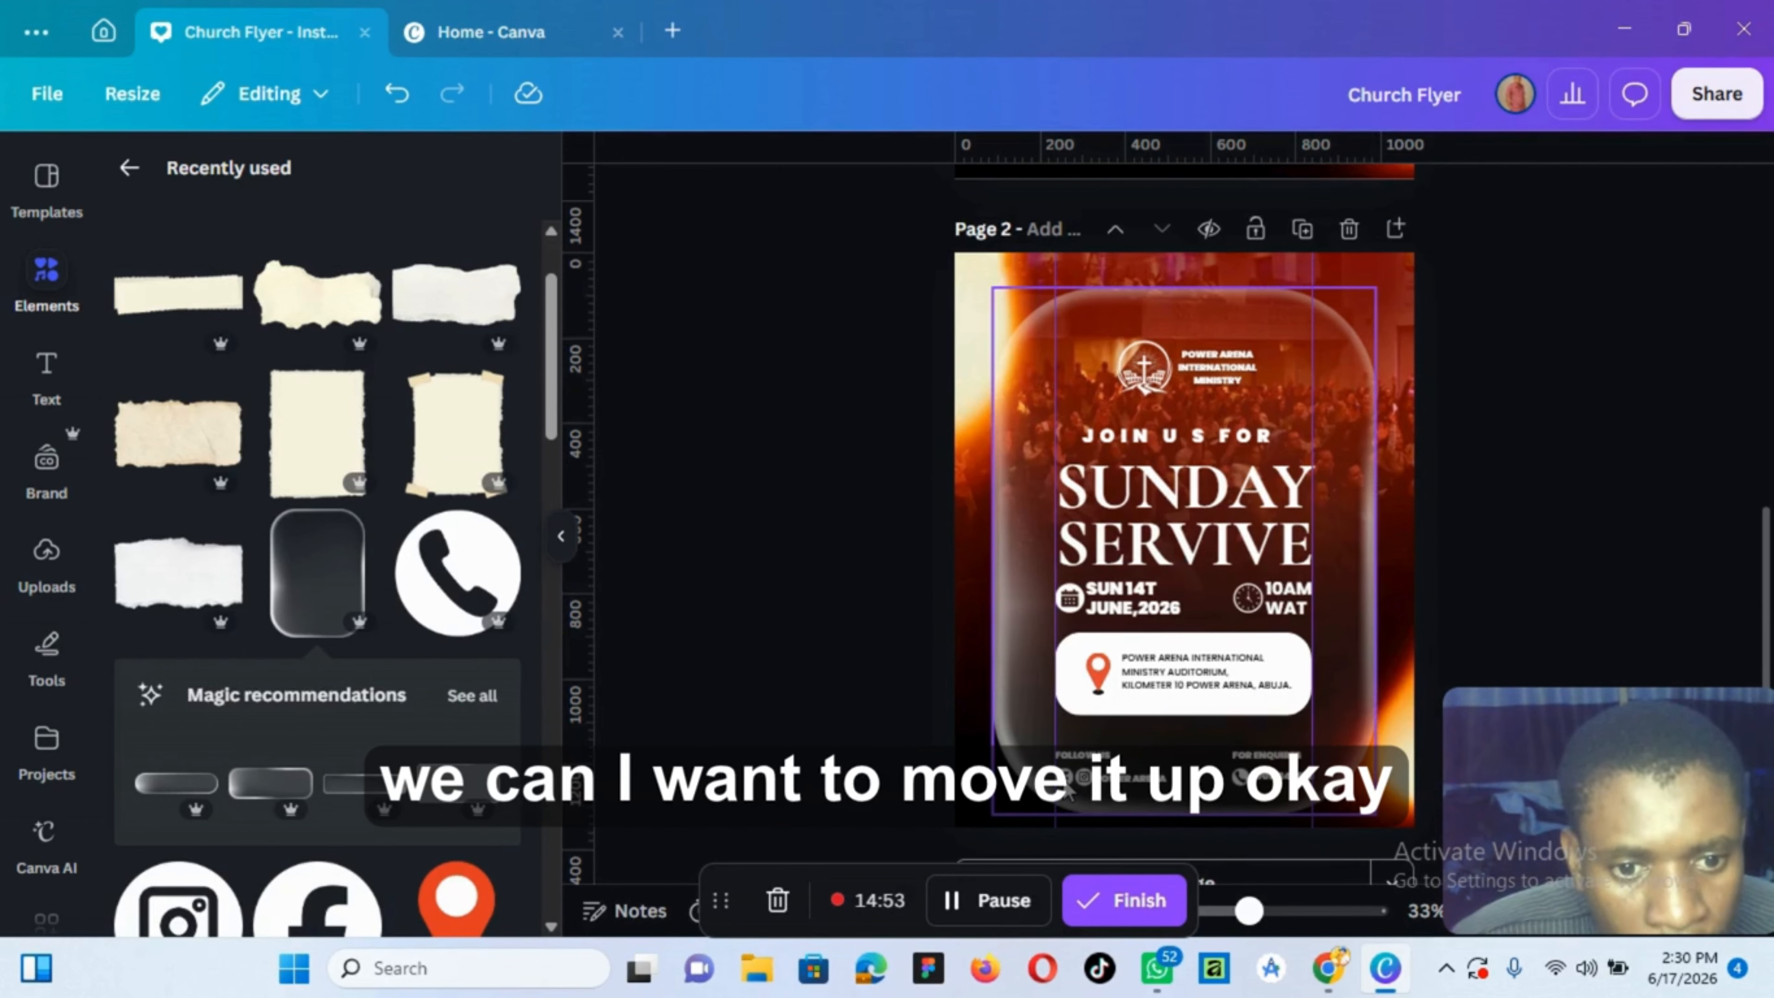
Move the glass shape's layer down beneath the logo, icons, address panel and text, just above the background
{"action": "left_click", "coordinate": [1067, 791]}
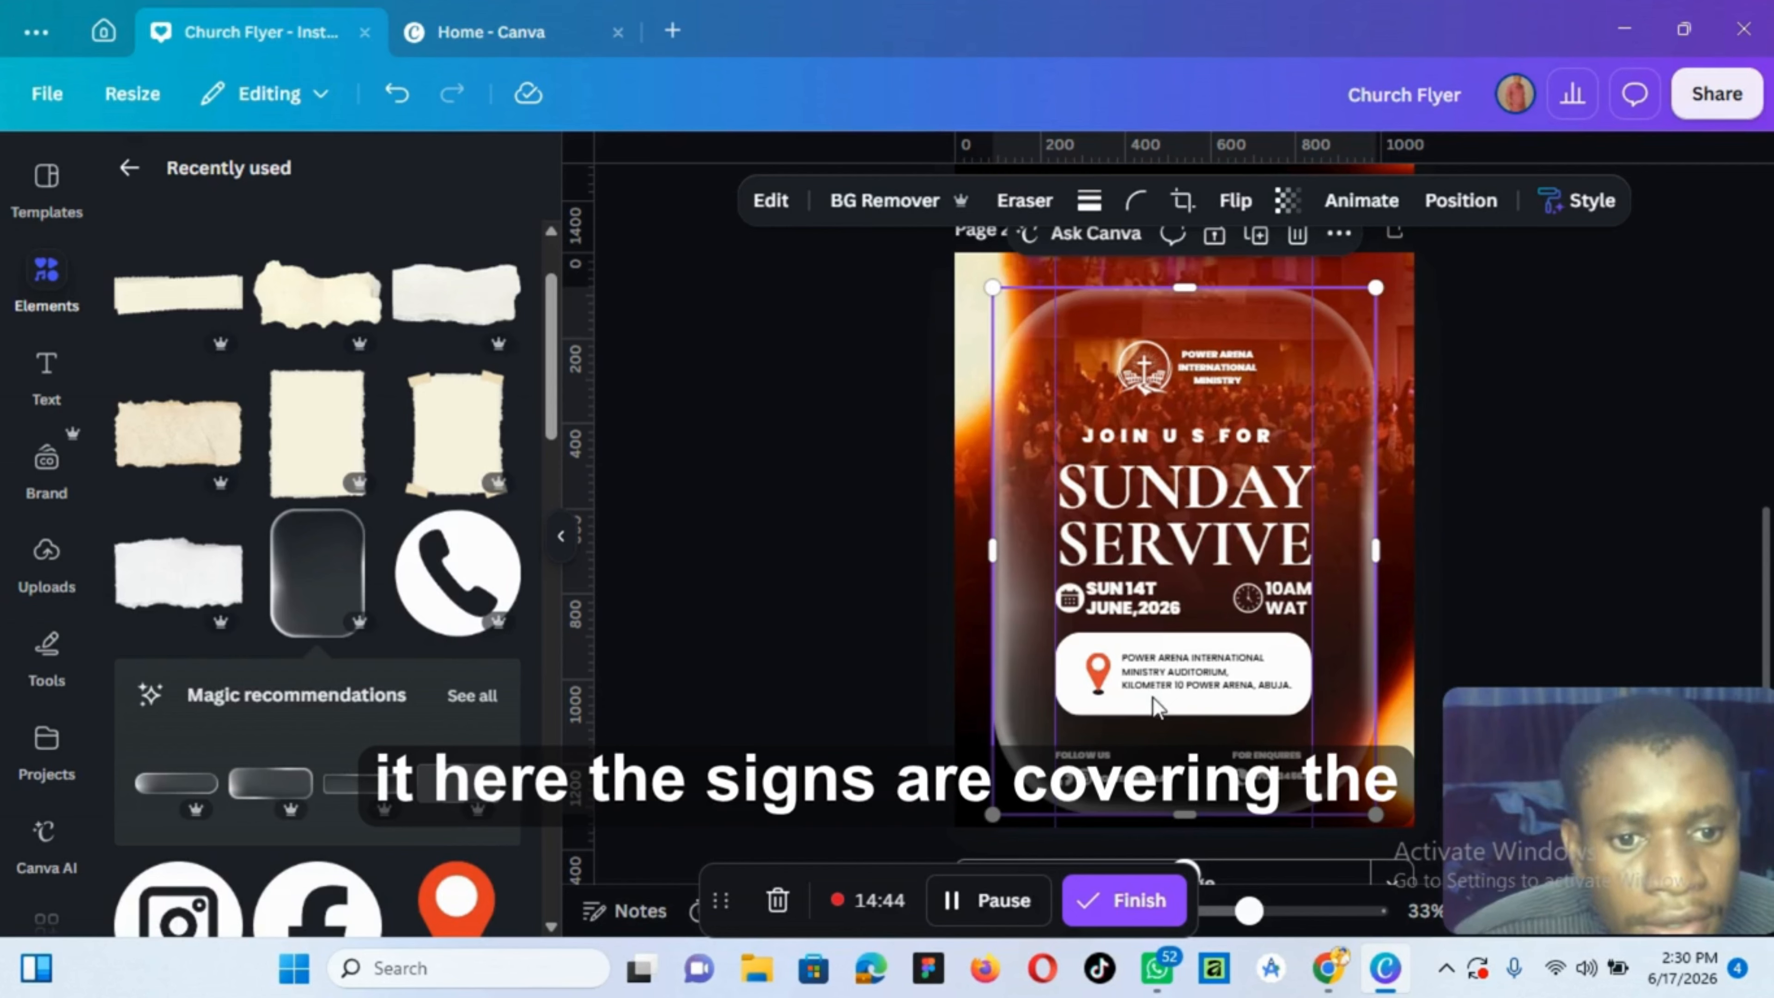
{"action": "left_click", "coordinate": [1461, 201]}
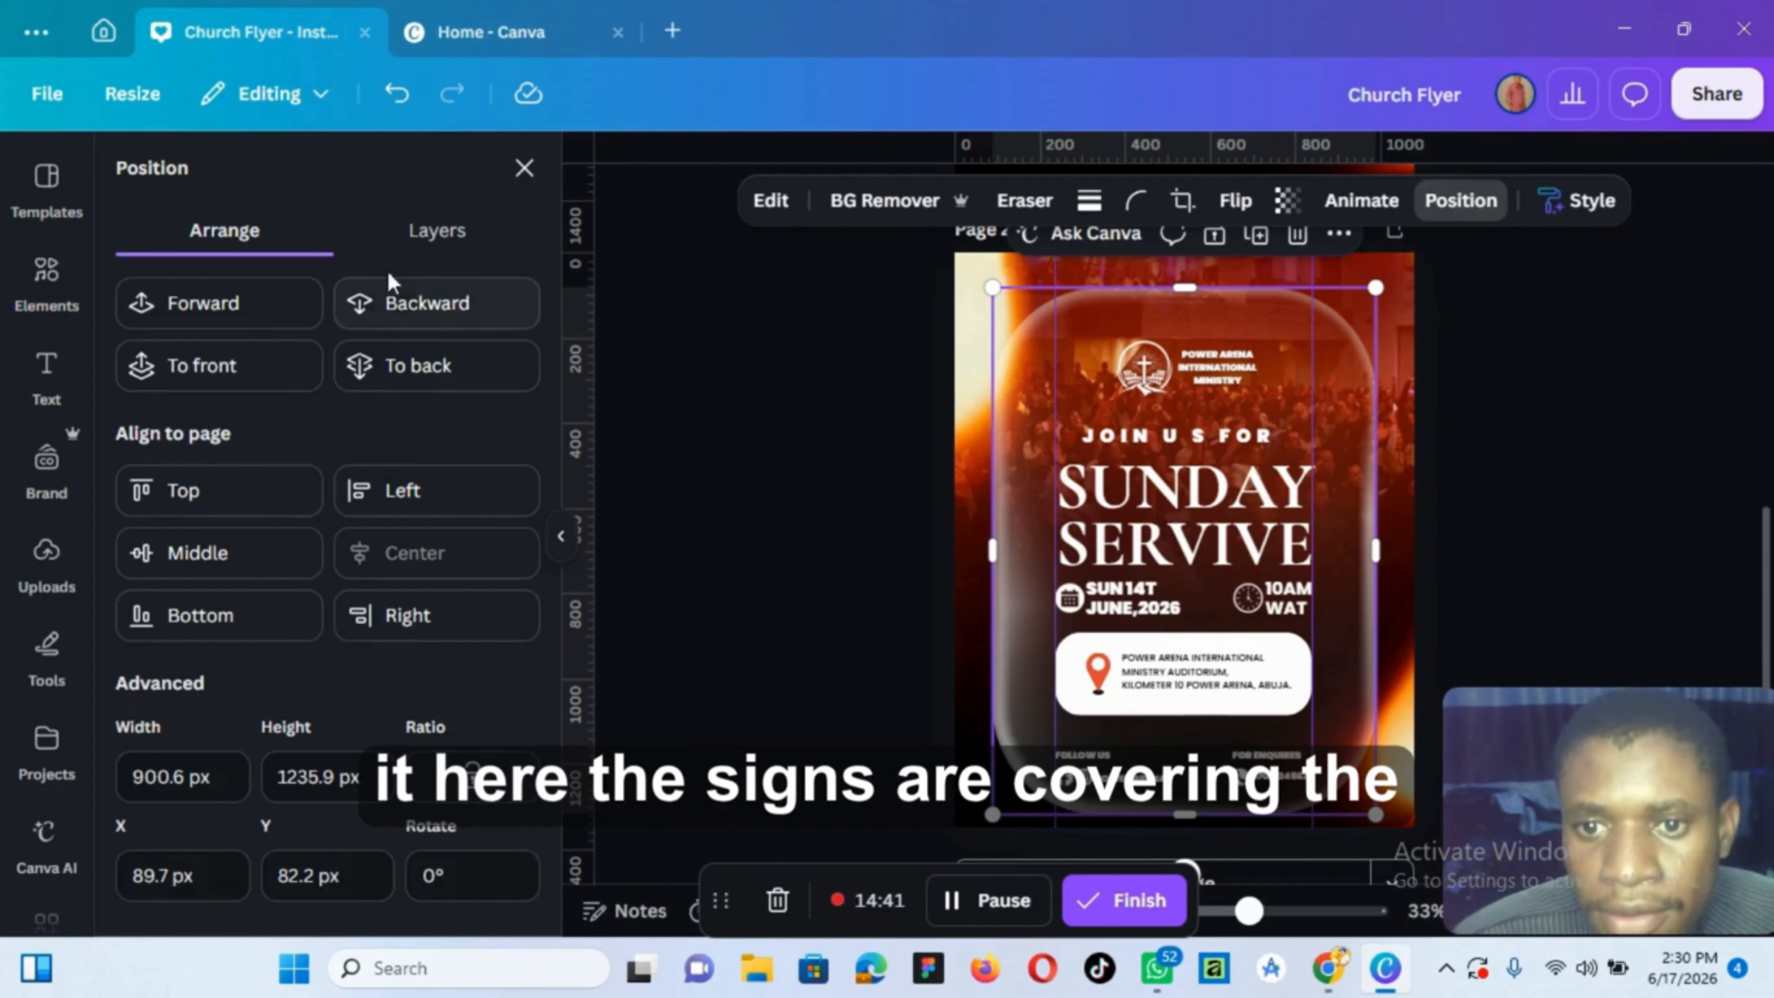
{"action": "left_click", "coordinate": [412, 234]}
{"action": "scroll", "coordinate": [342, 472], "scroll_direction": "up", "scroll_amount": 4}
{"action": "scroll", "coordinate": [349, 471], "scroll_direction": "down", "scroll_amount": 7}
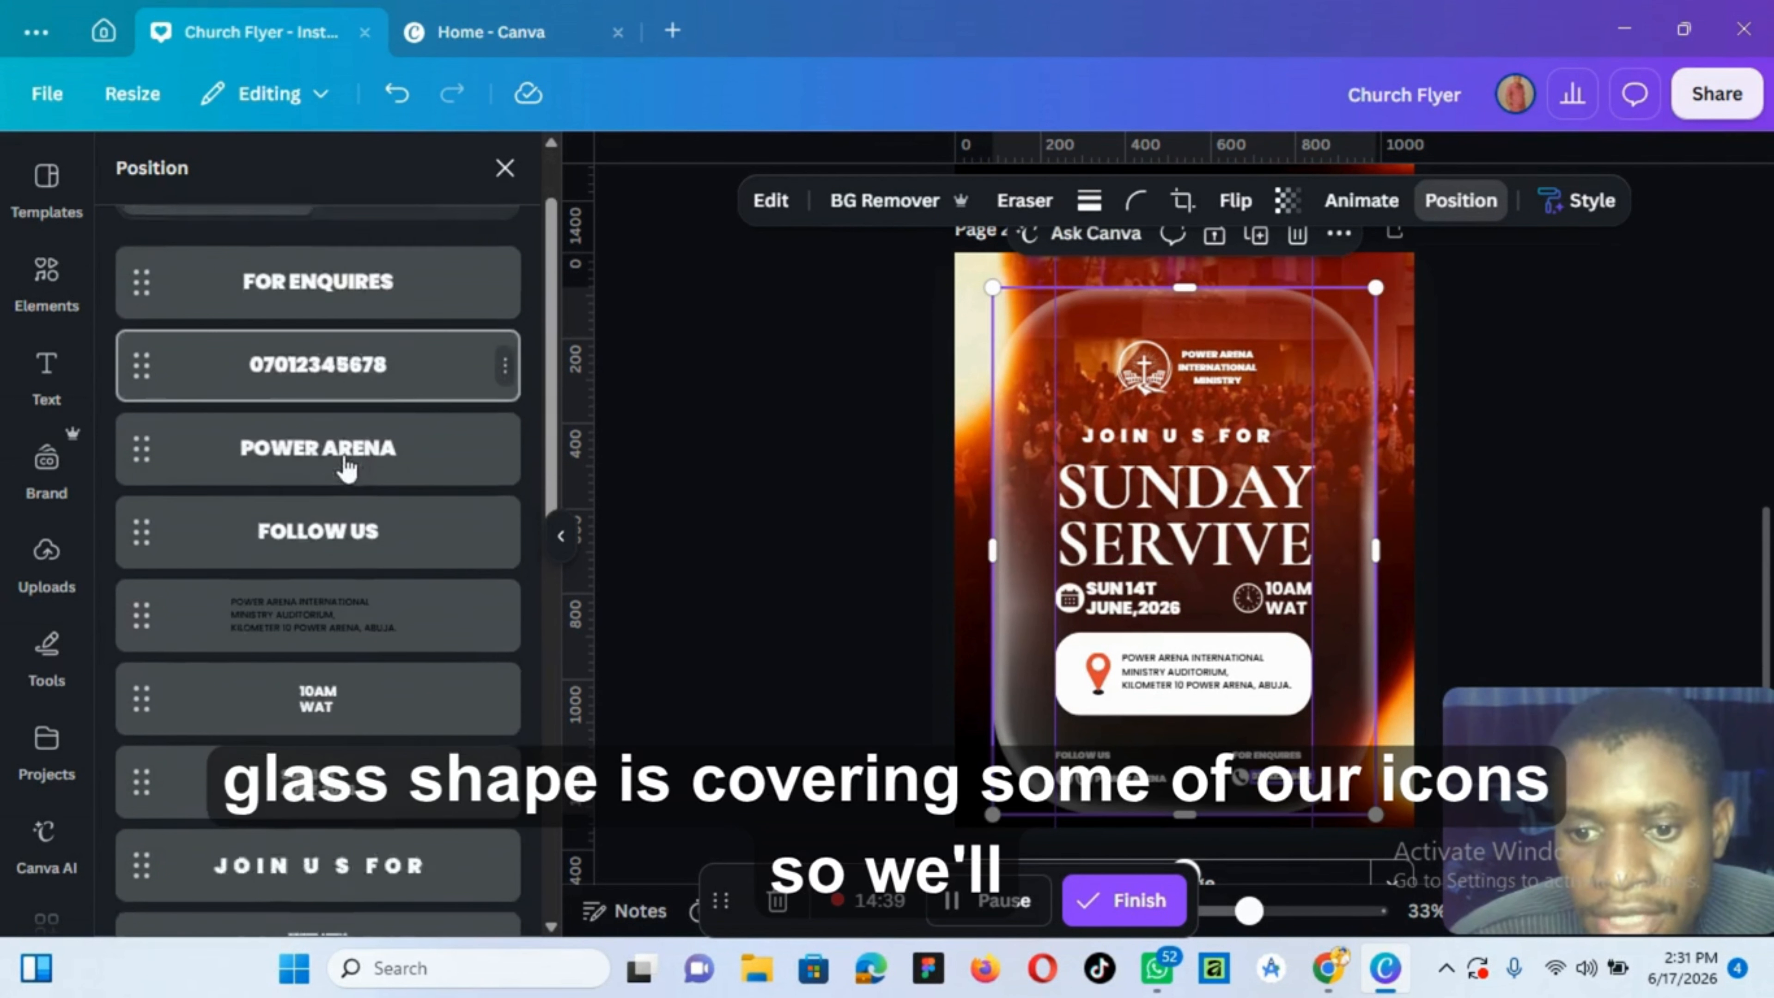
{"action": "scroll", "coordinate": [349, 503], "scroll_direction": "up", "scroll_amount": 3}
{"action": "left_click_drag", "start_coordinate": [355, 460], "coordinate": [349, 877]}
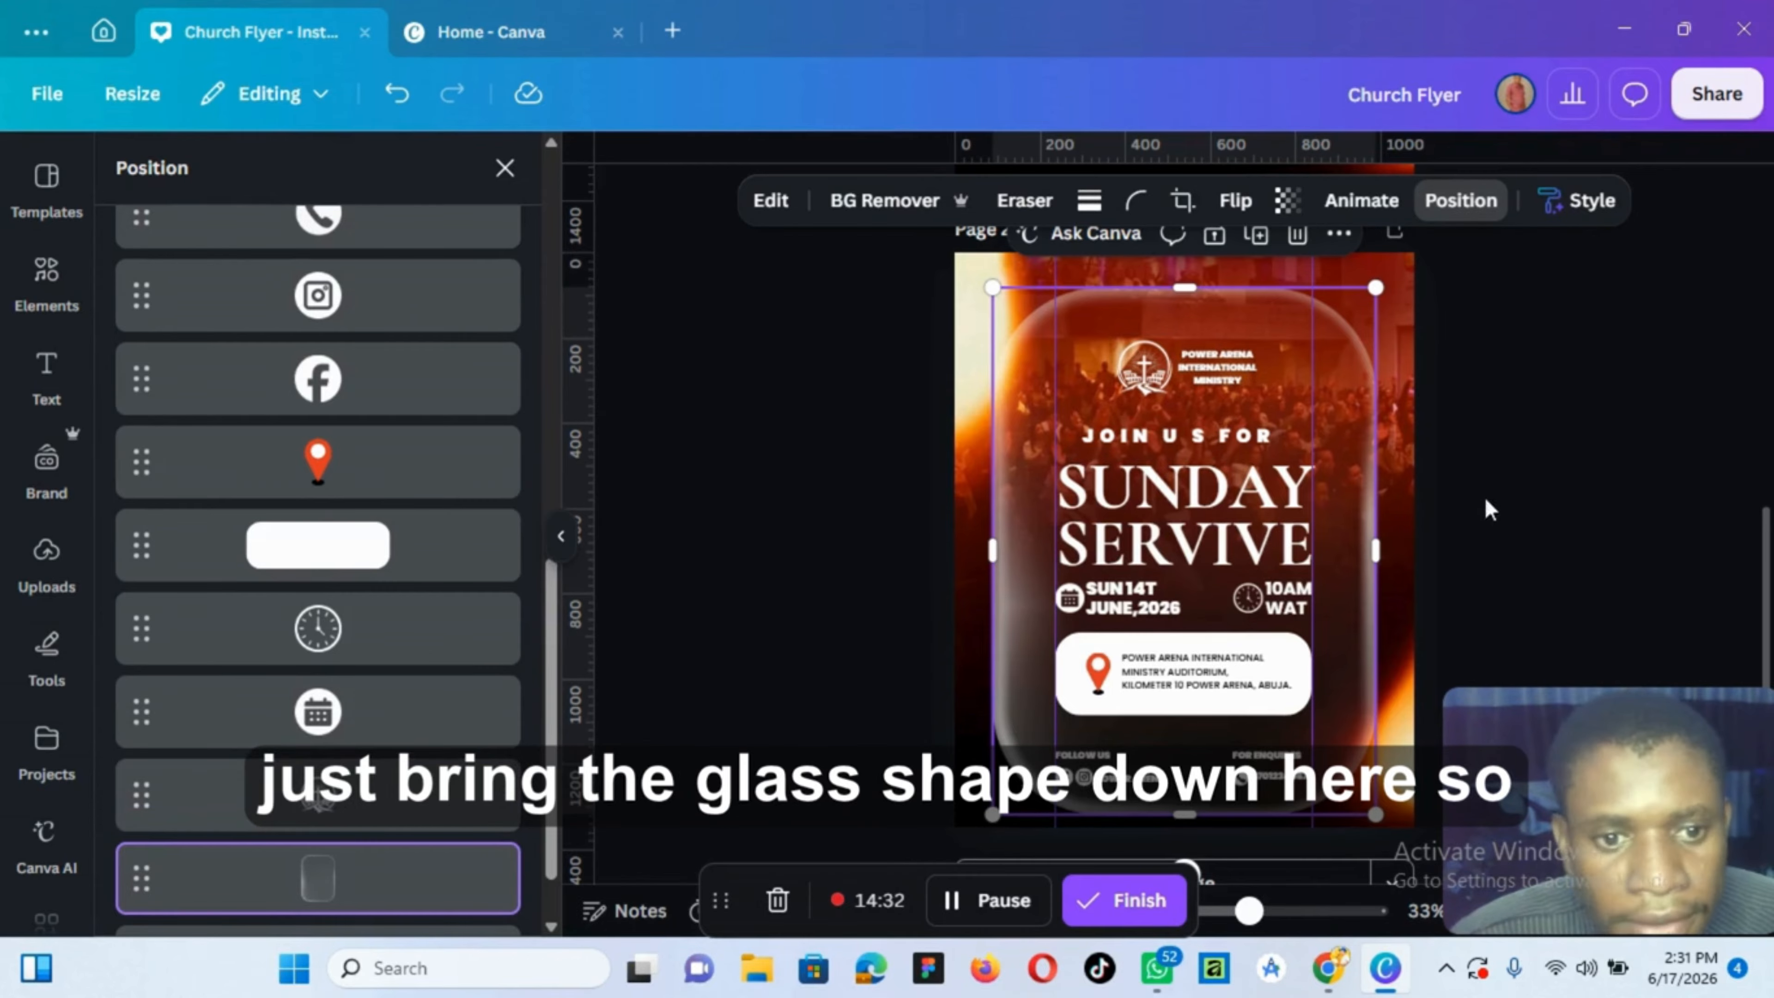
{"action": "left_click", "coordinate": [1486, 559]}
Select the footer labels, social and phone icons and contact text together and nudge them up slightly toward the address panel
{"action": "left_click", "coordinate": [1076, 755]}
{"action": "left_click", "coordinate": [1068, 780], "text": "shift"}
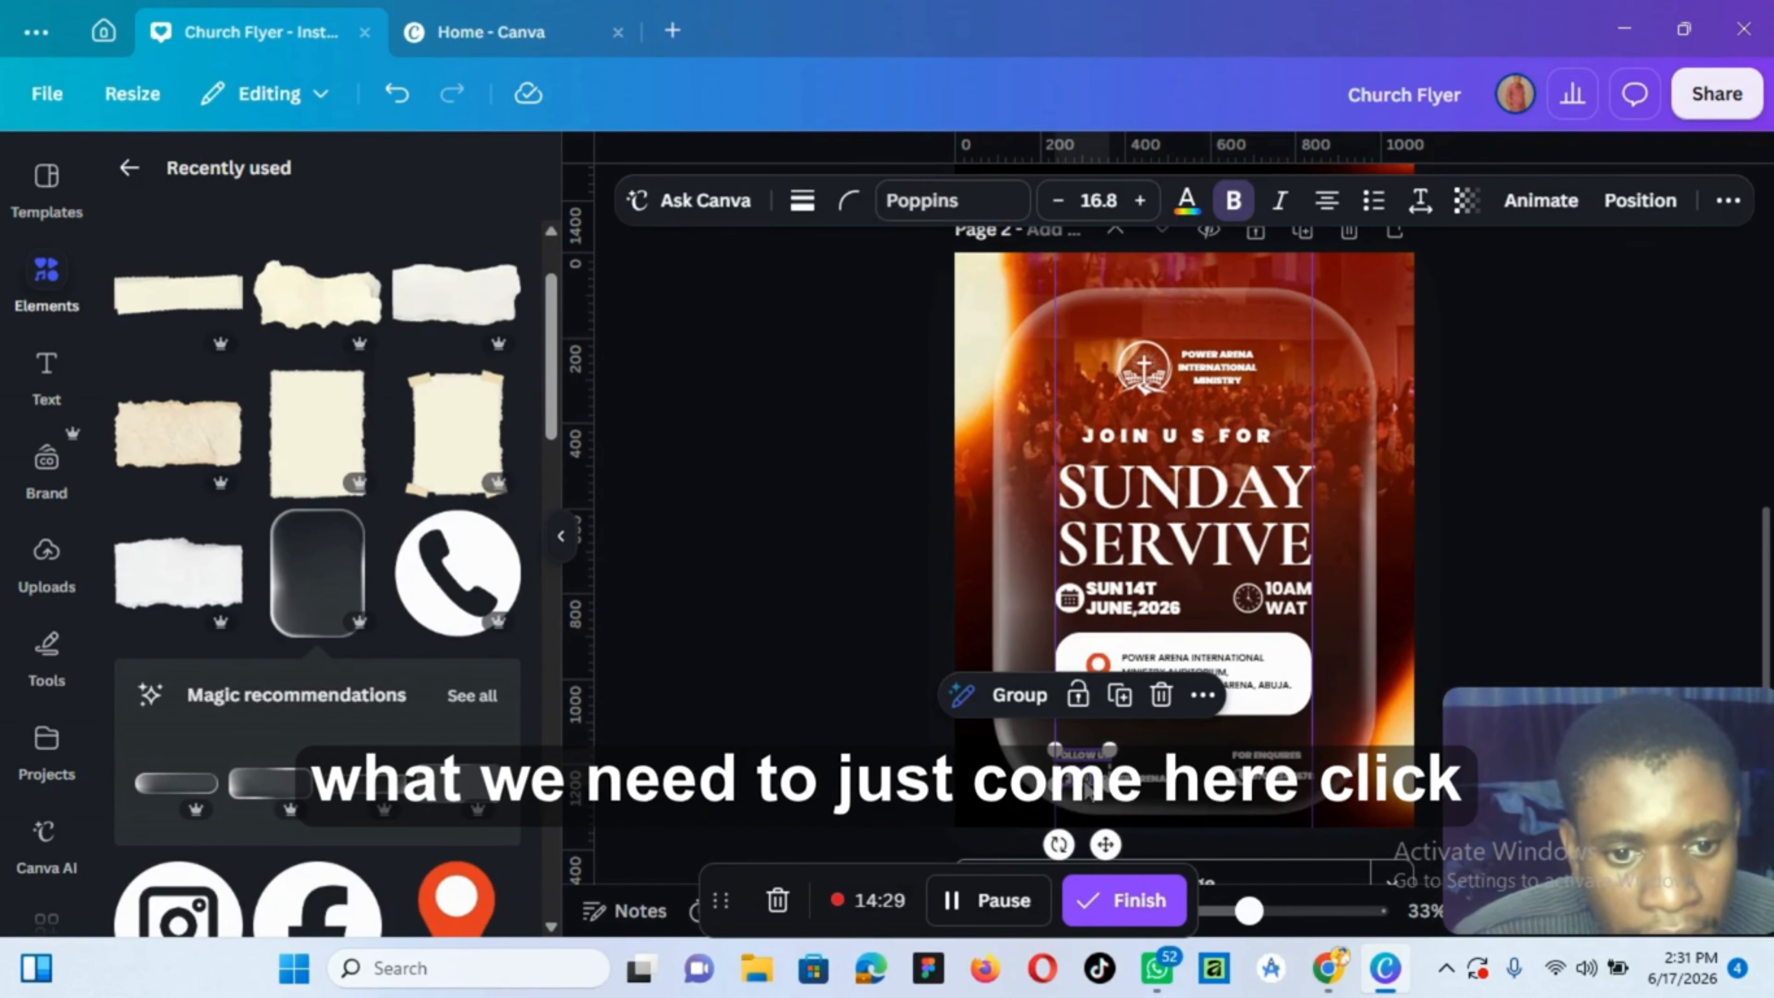
{"action": "left_click", "coordinate": [1127, 779], "text": "shift"}
{"action": "left_click", "coordinate": [1252, 756], "text": "shift"}
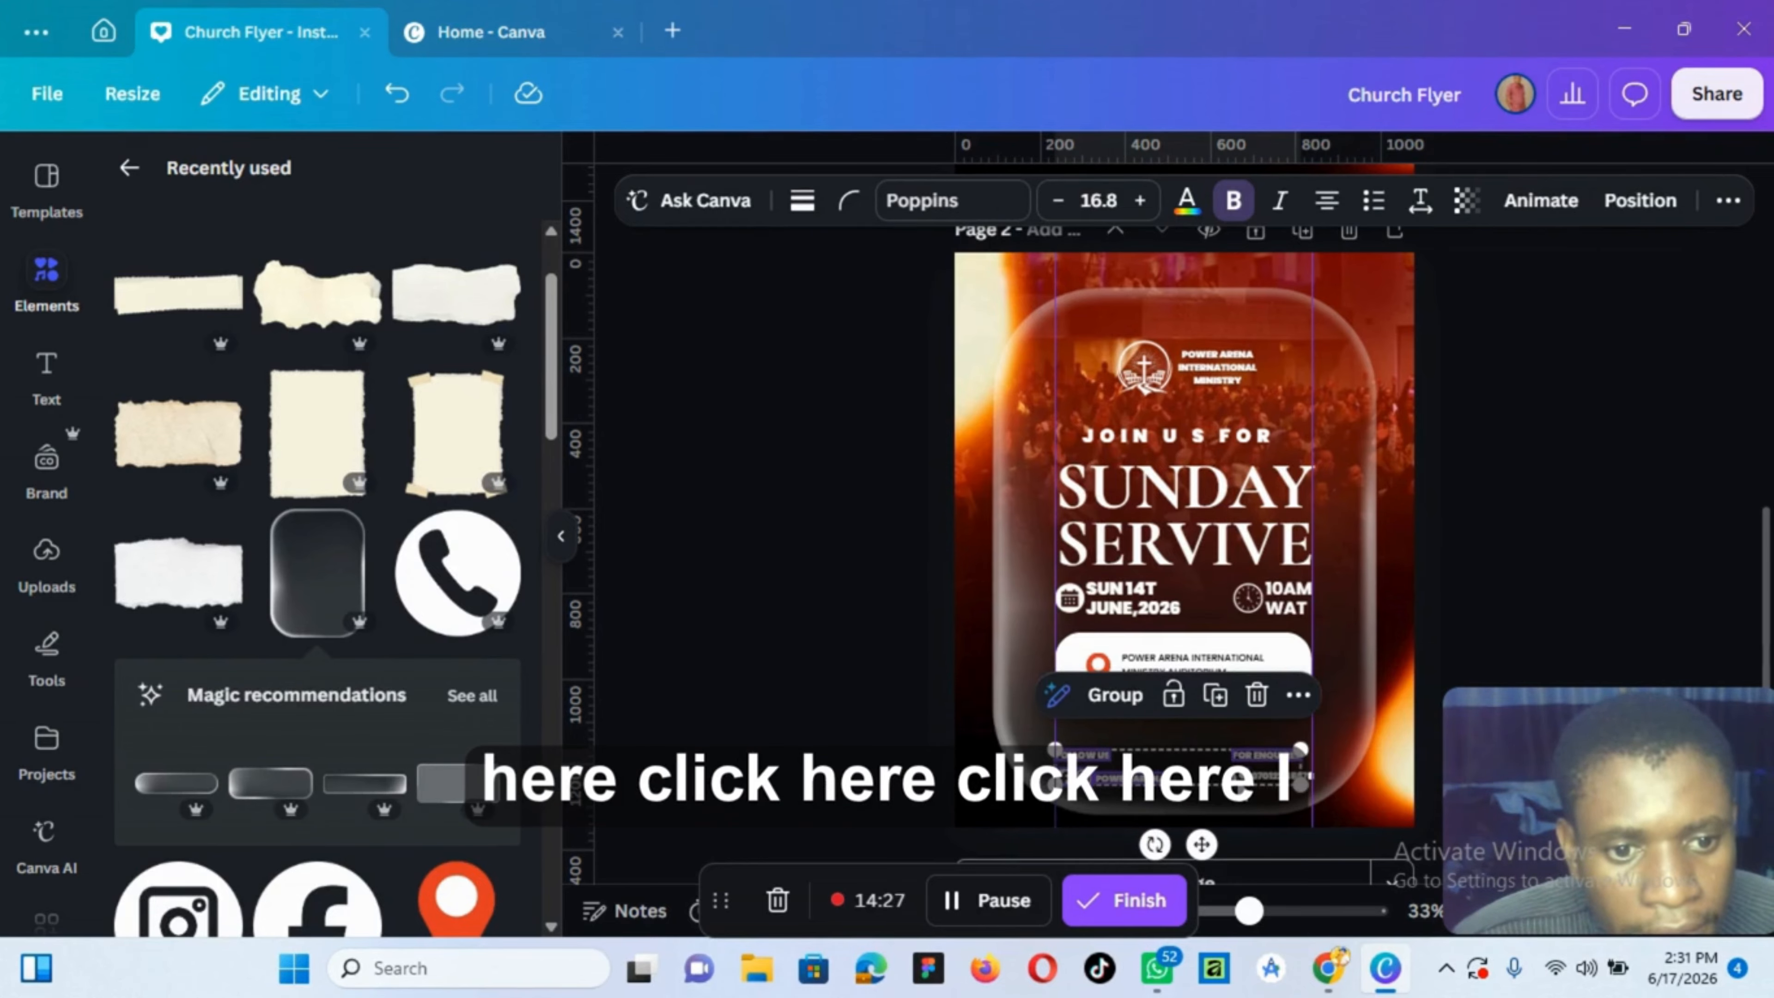
{"action": "left_click", "coordinate": [1263, 781], "text": "shift"}
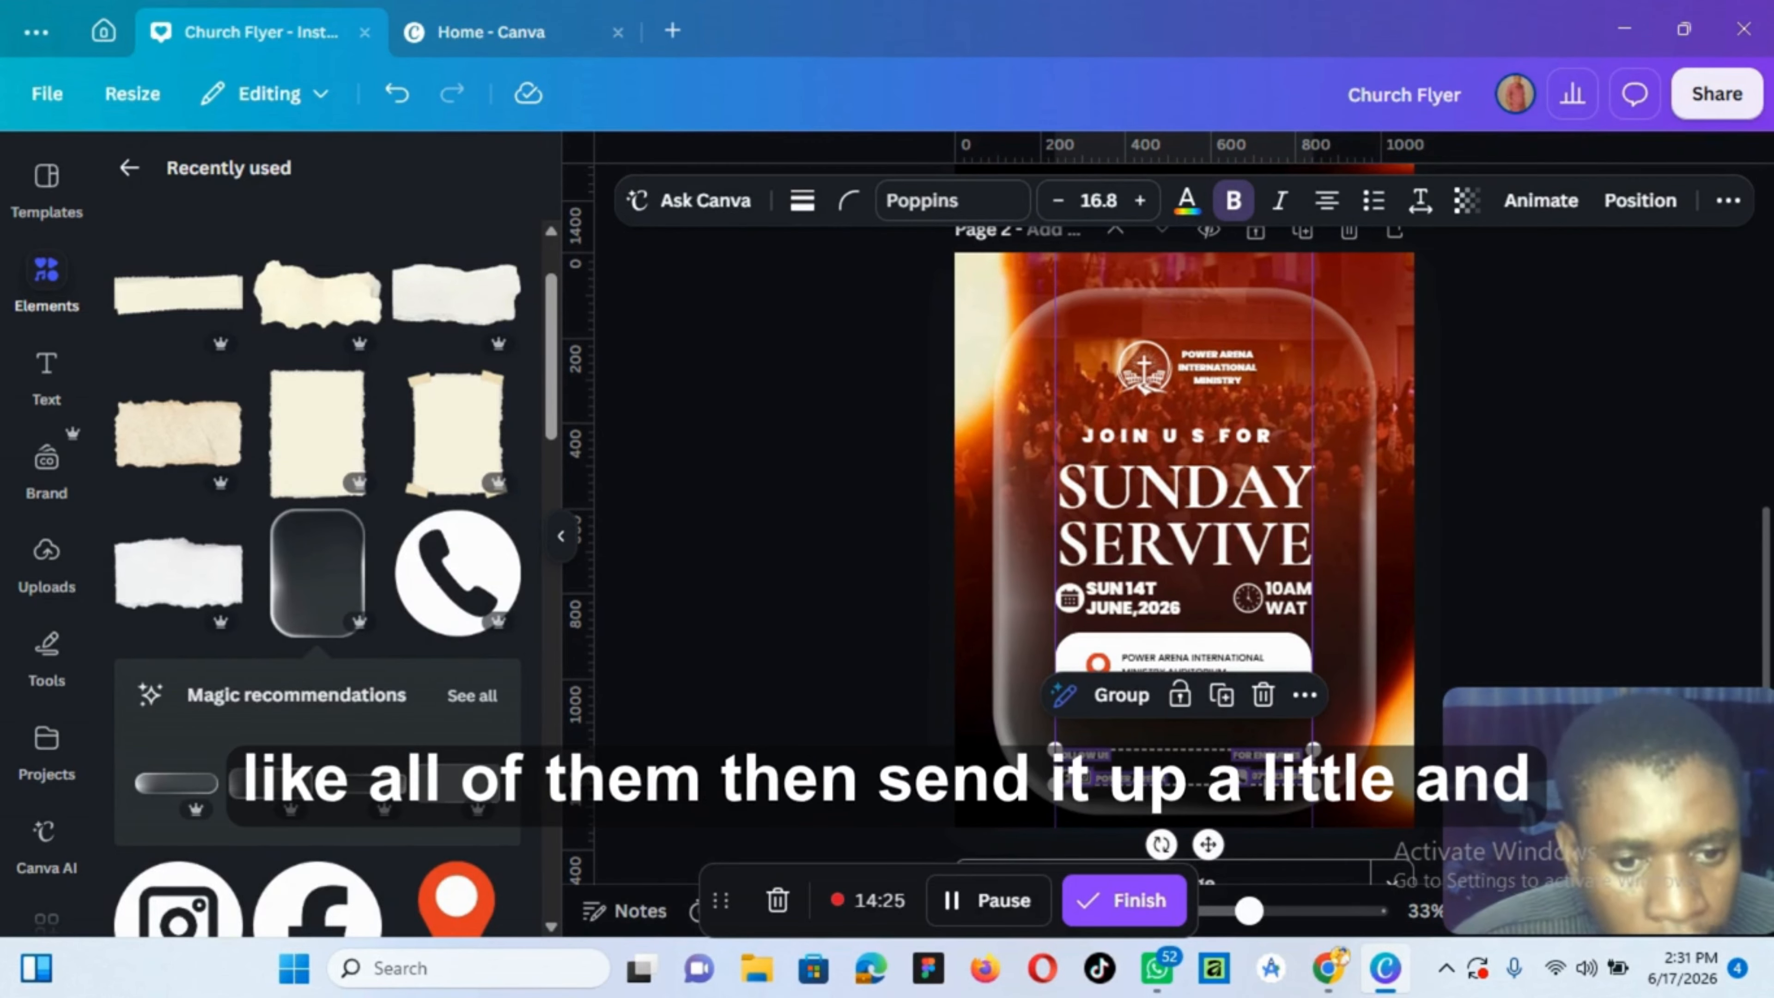
{"action": "key", "text": "Up"}
{"action": "key", "text": "Up"}
{"action": "key", "text": "Up"}
{"action": "key", "text": "Up"}
{"action": "key", "text": "Up"}
{"action": "key", "text": "Up"}
{"action": "key", "text": "Up"}
{"action": "key", "text": "Up"}
{"action": "key", "text": "Up"}
{"action": "key", "text": "Up"}
{"action": "key", "text": "Up"}
{"action": "key", "text": "Up"}
{"action": "key", "text": "Up"}
{"action": "key", "text": "Up"}
{"action": "key", "text": "Up"}
{"action": "key", "text": "Up"}
{"action": "key", "text": "Up"}
{"action": "key", "text": "Up"}
{"action": "key", "text": "Up"}
{"action": "key", "text": "Up"}
{"action": "key", "text": "Up"}
{"action": "key", "text": "Up"}
{"action": "key", "text": "Up"}
{"action": "key", "text": "Up"}
{"action": "key", "text": "Up"}
{"action": "key", "text": "Up"}
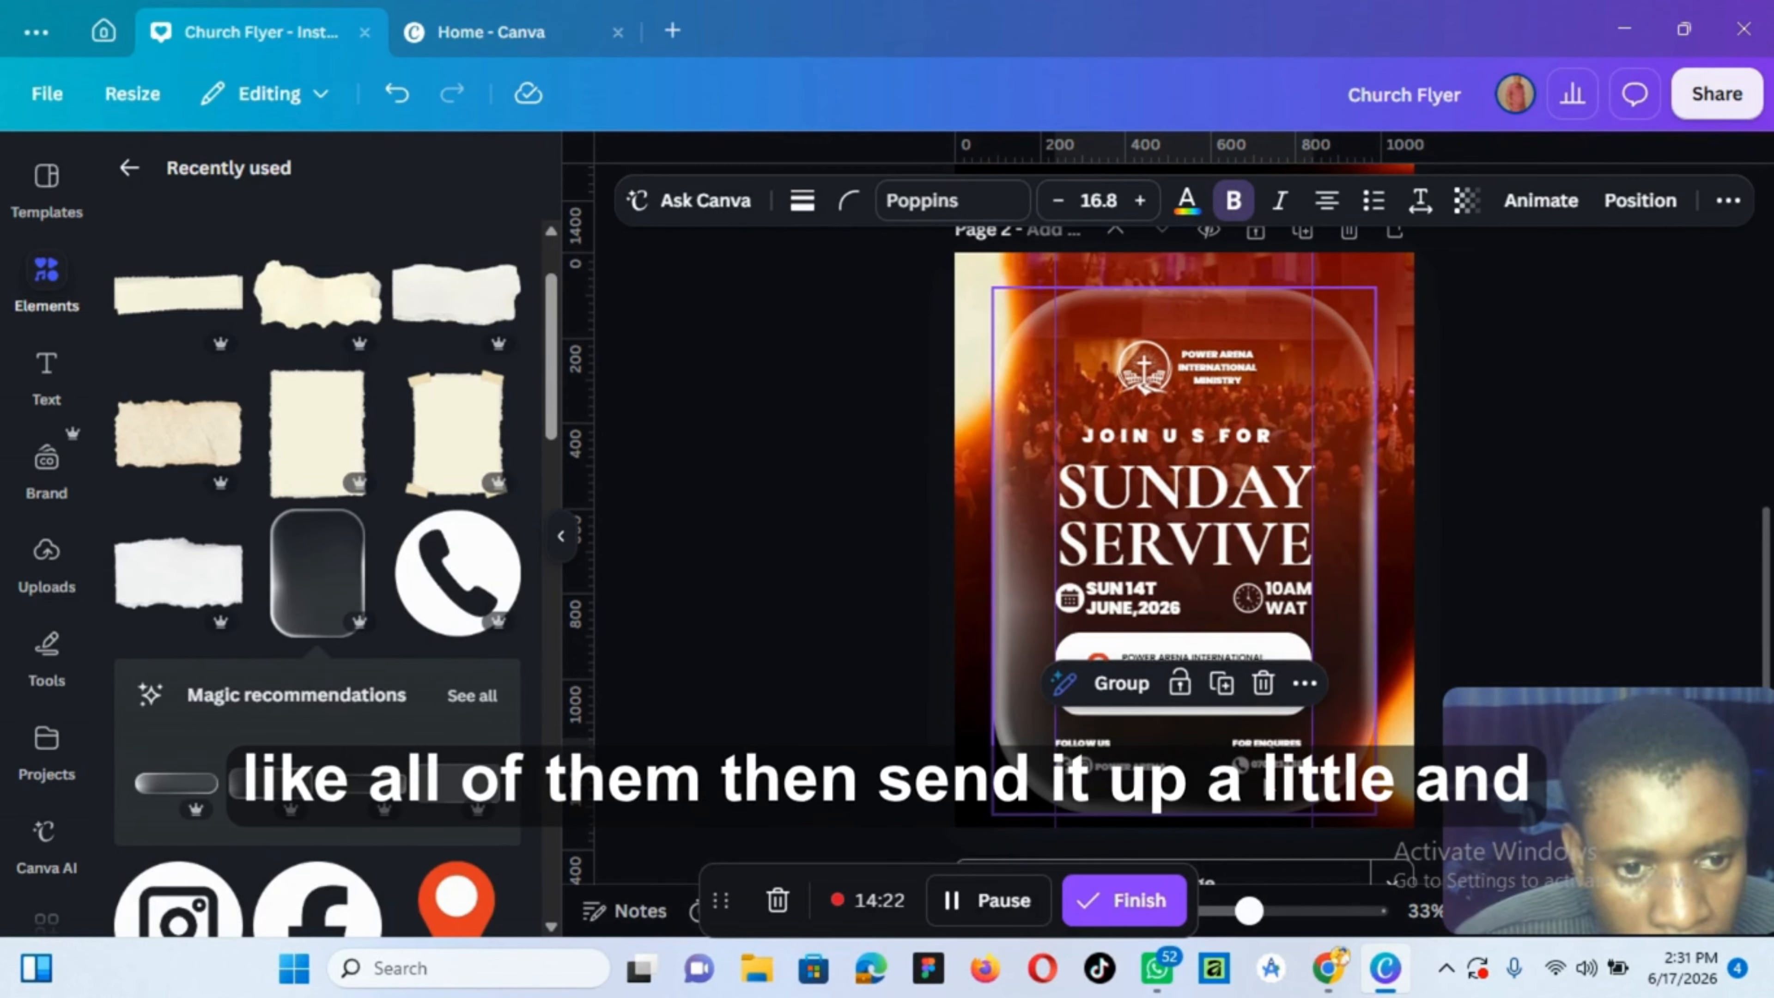
{"action": "left_click", "coordinate": [1445, 628]}
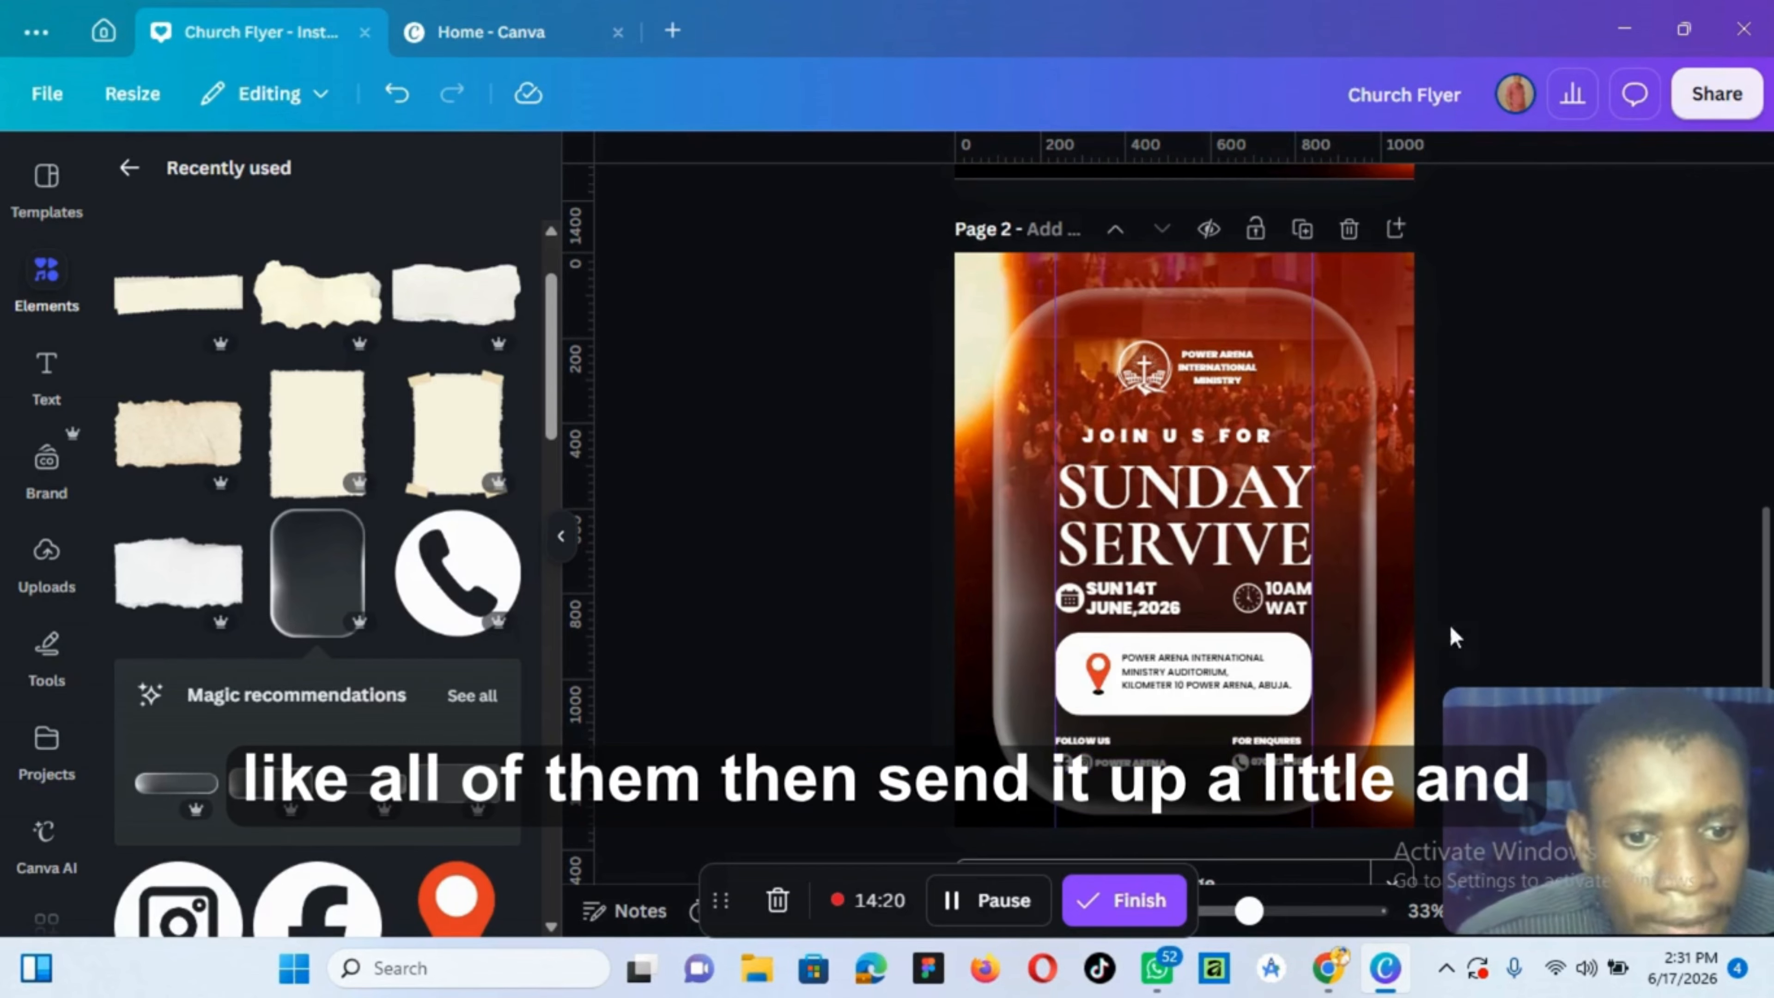